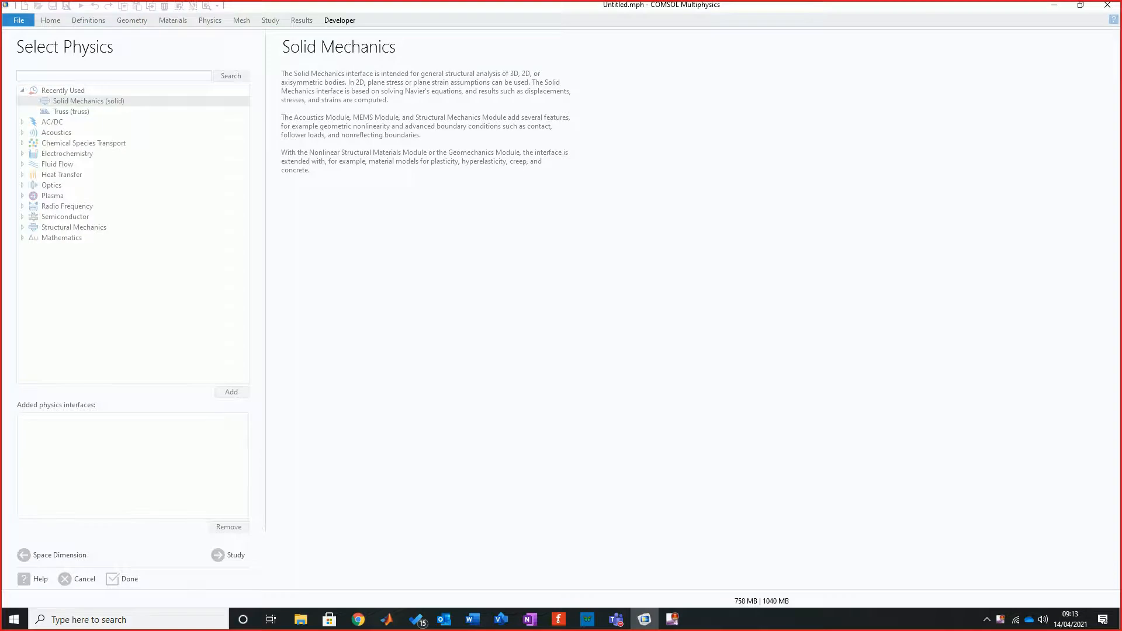
Add the Solid Mechanics interface with a Stationary study and finish the model setup.
{"action": "left_click", "coordinate": [232, 392]}
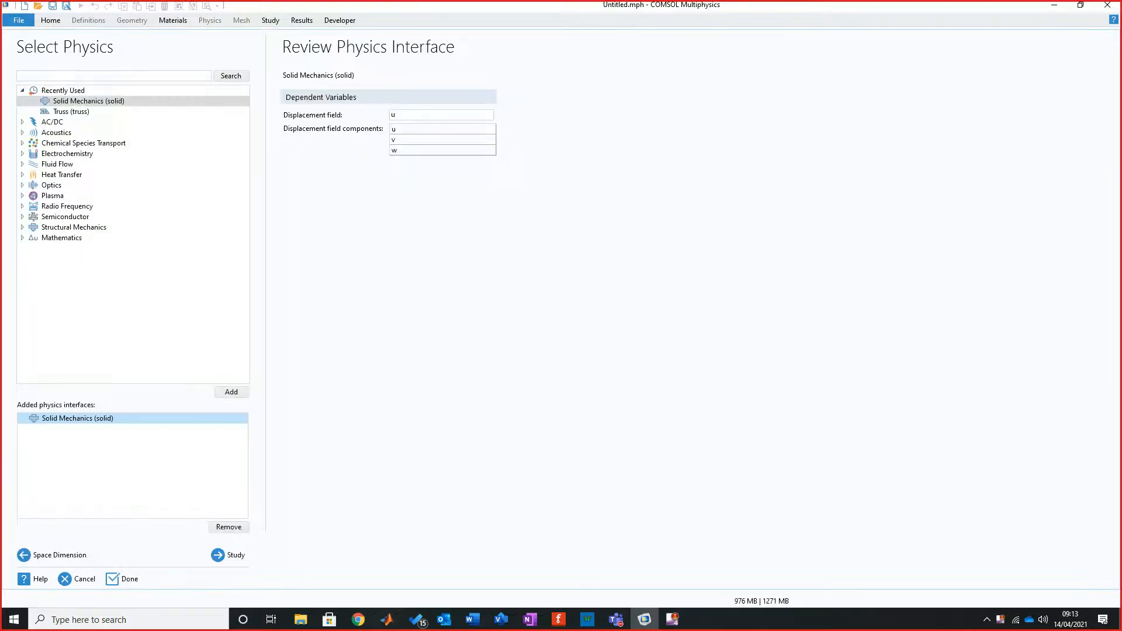
{"action": "left_click", "coordinate": [228, 555]}
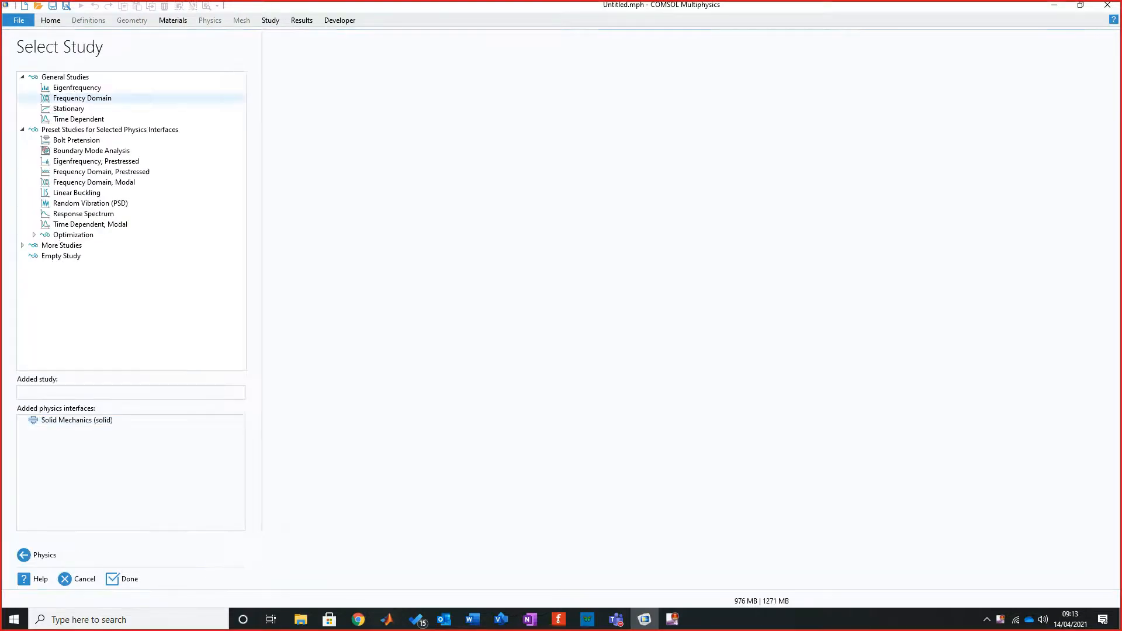
{"action": "left_click", "coordinate": [69, 108]}
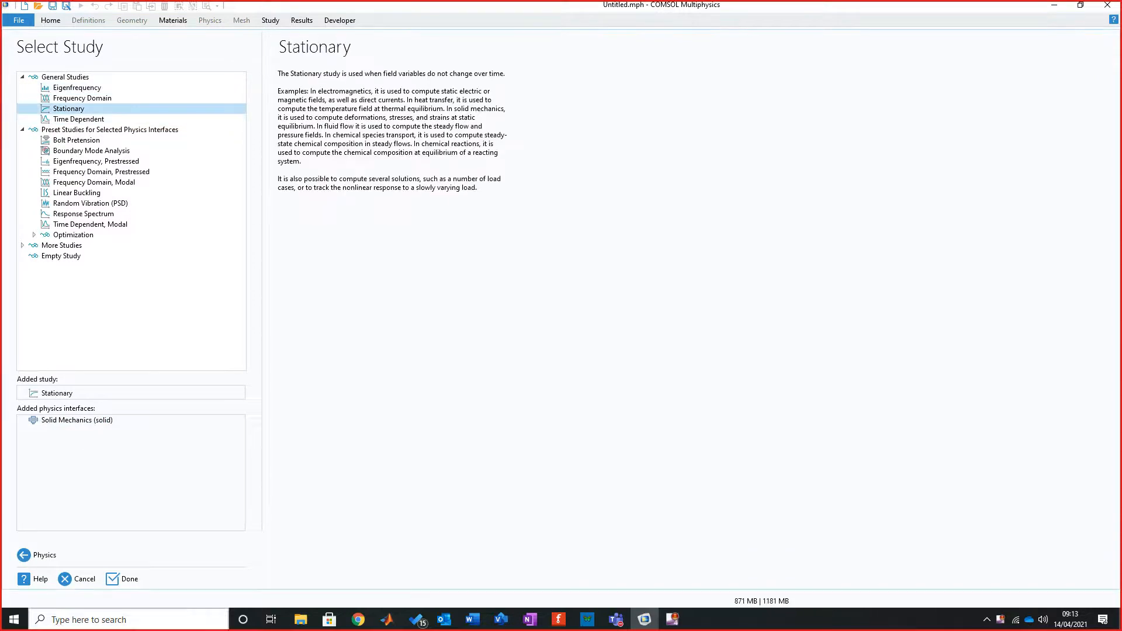
{"action": "left_click", "coordinate": [123, 579]}
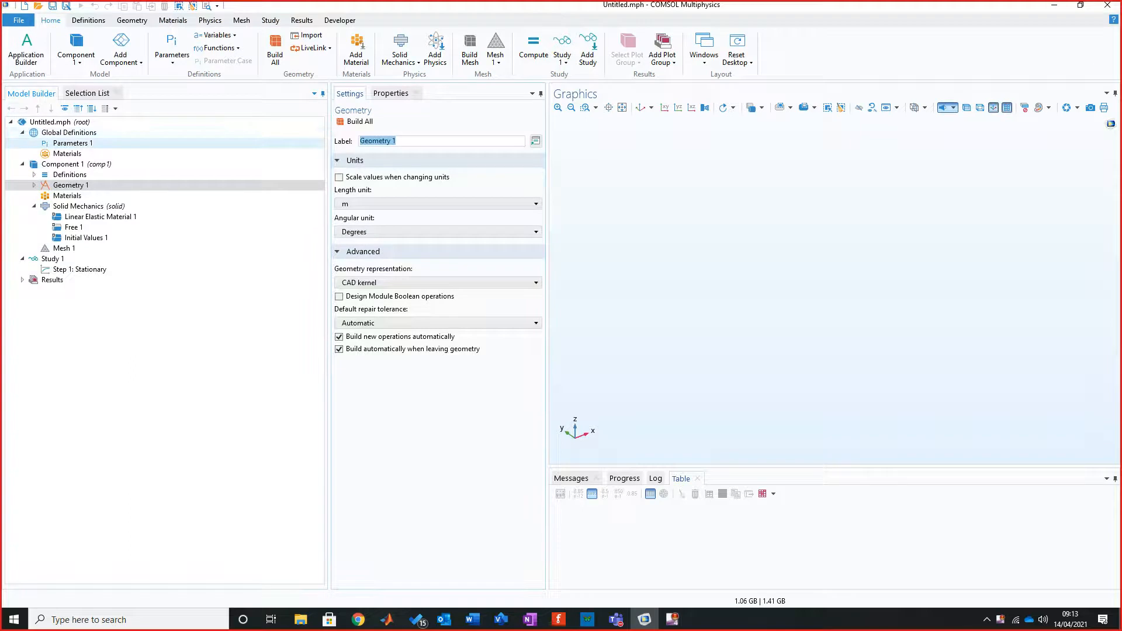
Define a global parameter L with the expression 500[mm] and the description Length.
{"action": "left_click", "coordinate": [73, 143]}
{"action": "left_click", "coordinate": [355, 182]}
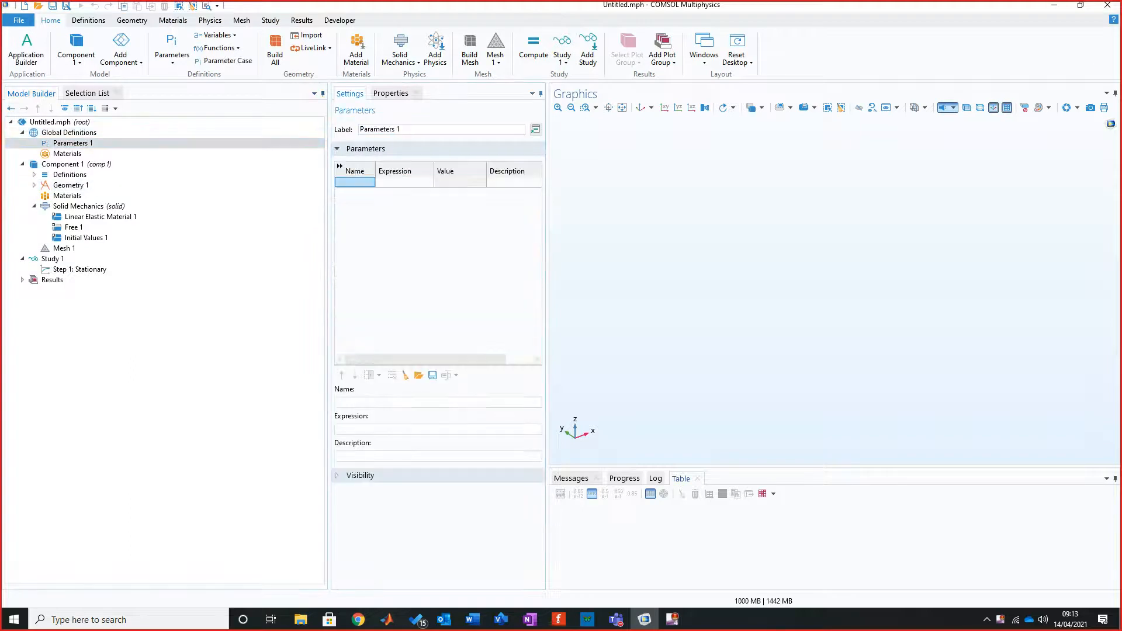
{"action": "type", "text": "L"}
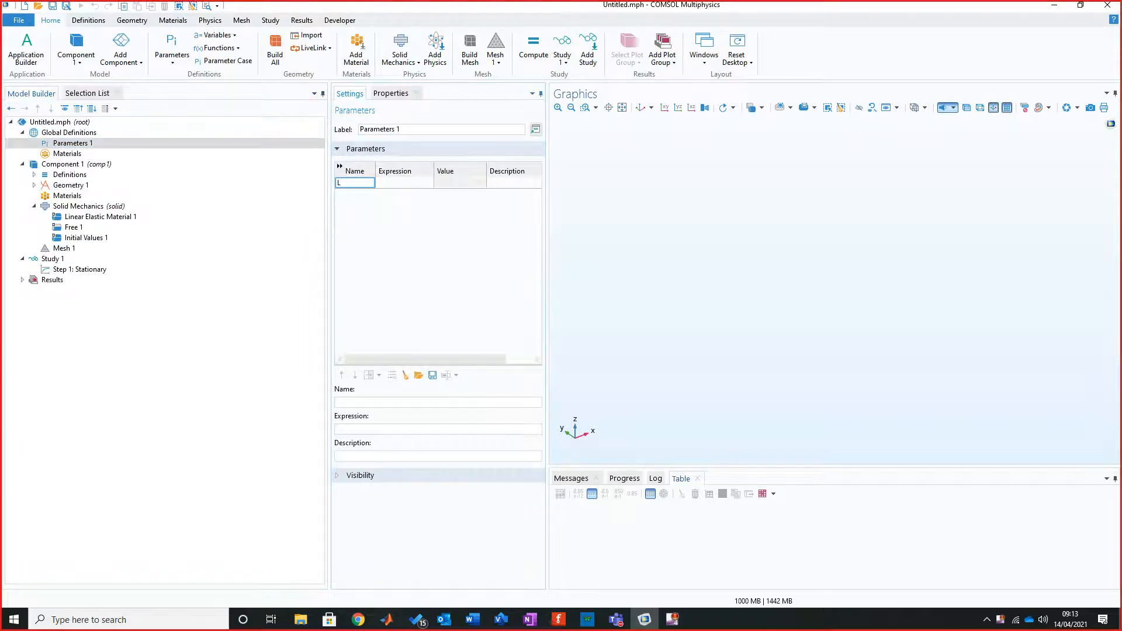
{"action": "key", "text": "Tab"}
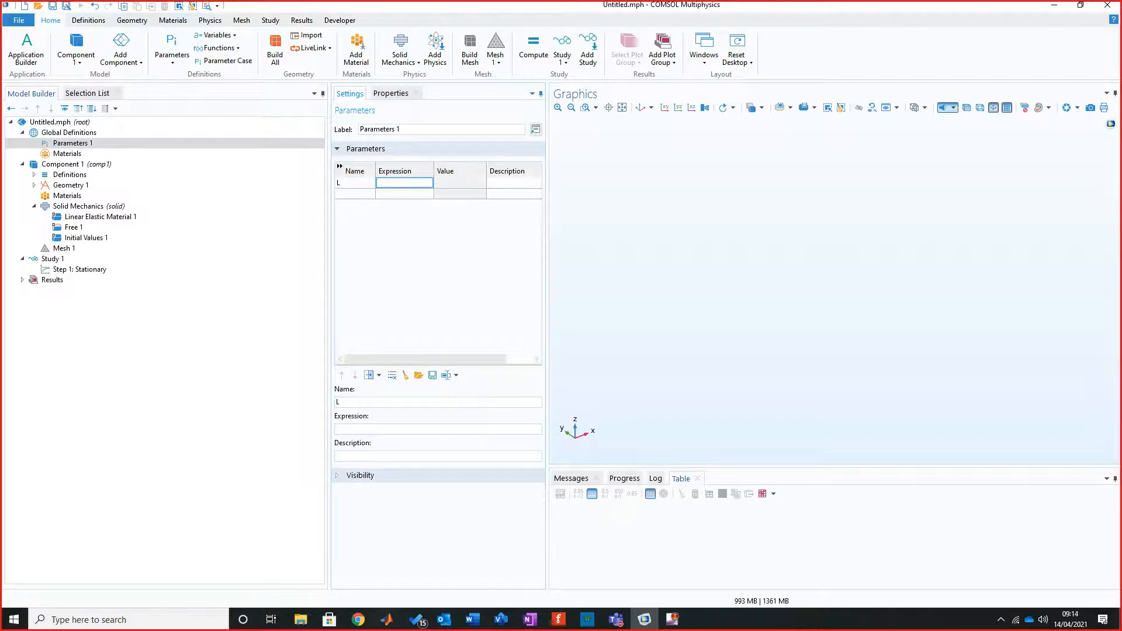
{"action": "type", "text": "500[mm]"}
{"action": "key", "text": "Tab"}
{"action": "type", "text": "Length"}
{"action": "key", "text": "Return"}
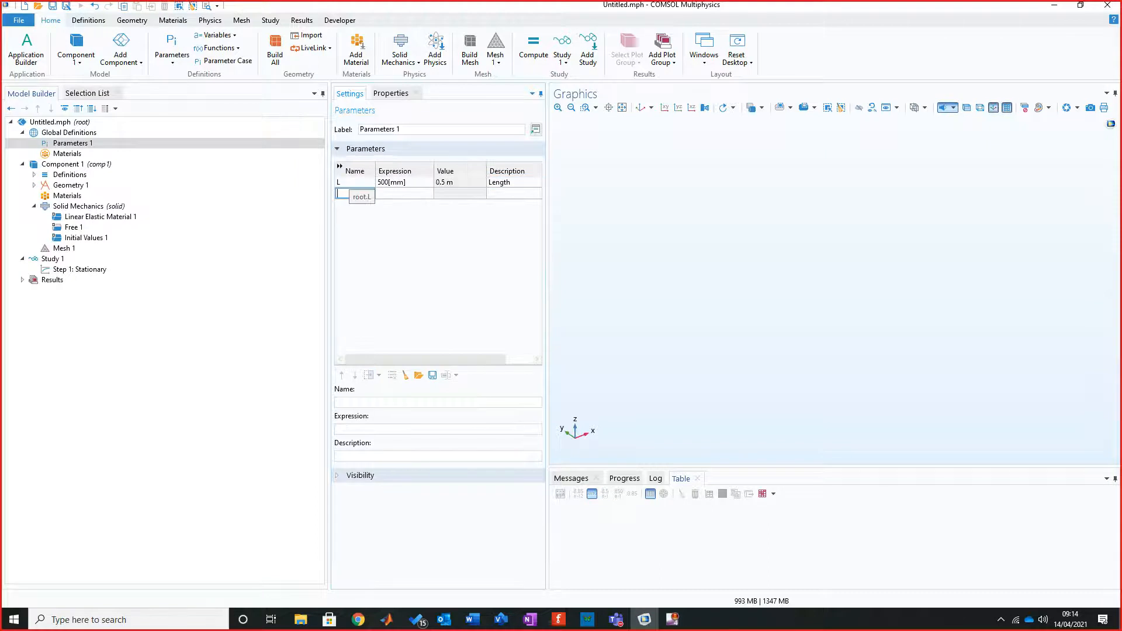
Add a global parameter W with the expression 50[mm] and the description Width.
{"action": "type", "text": "W"}
{"action": "key", "text": "Tab"}
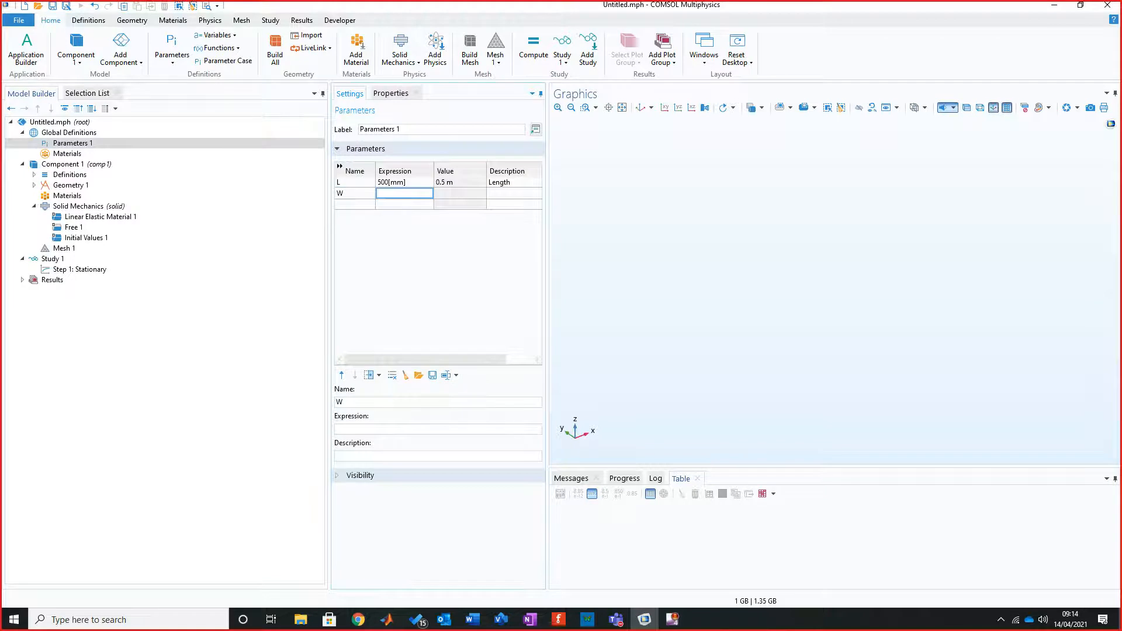
{"action": "type", "text": "50[mm"}
{"action": "key", "text": "Tab"}
{"action": "type", "text": "Width"}
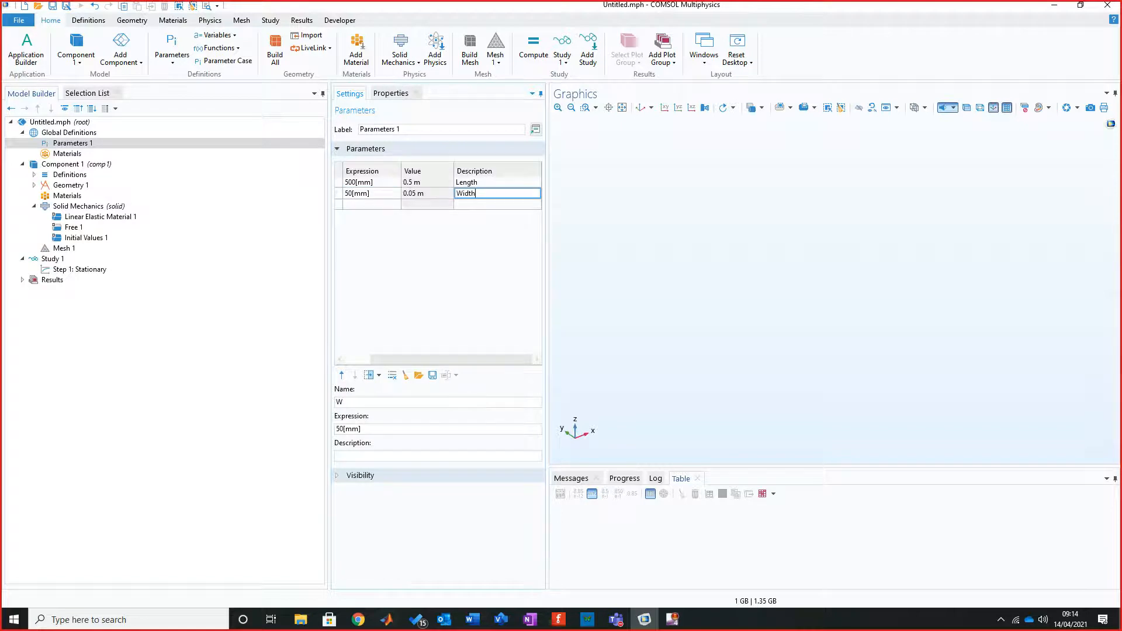
{"action": "key", "text": "Tab"}
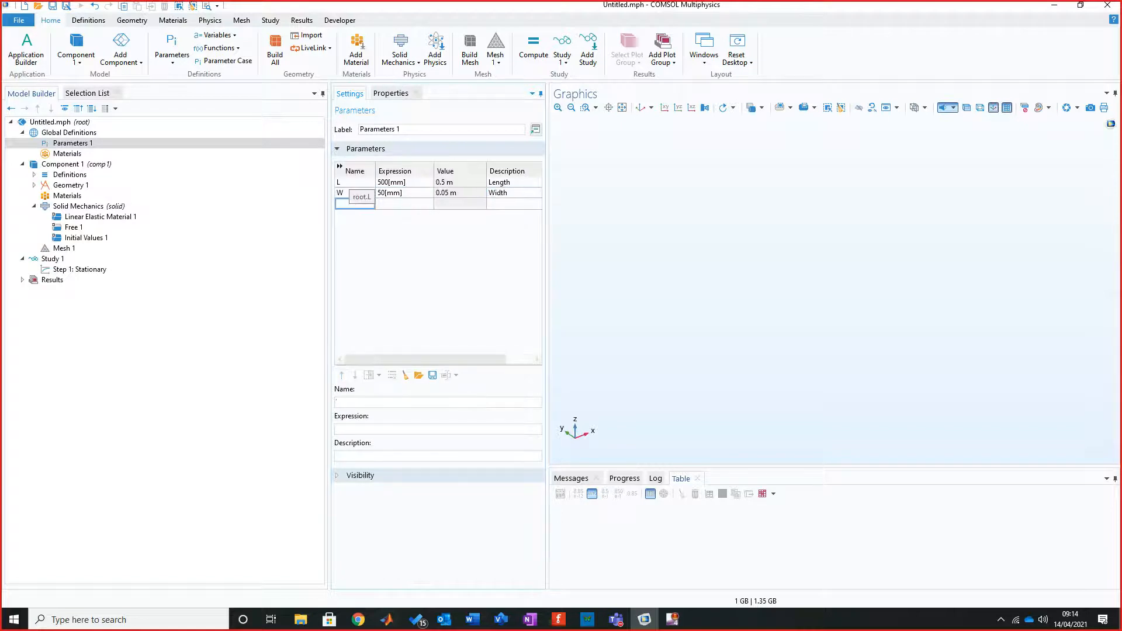
Add a global parameter H with the expression 50[mm] and the description Height.
{"action": "type", "text": "H"}
{"action": "key", "text": "Tab"}
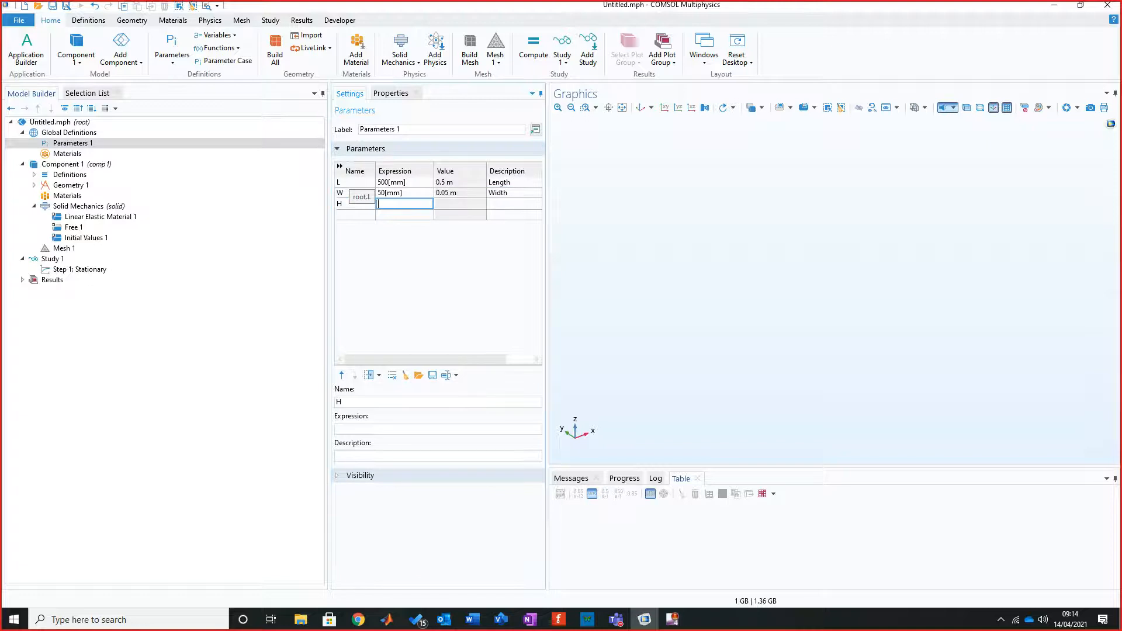
{"action": "type", "text": "50[mm]"}
{"action": "key", "text": "Tab"}
{"action": "type", "text": "Height"}
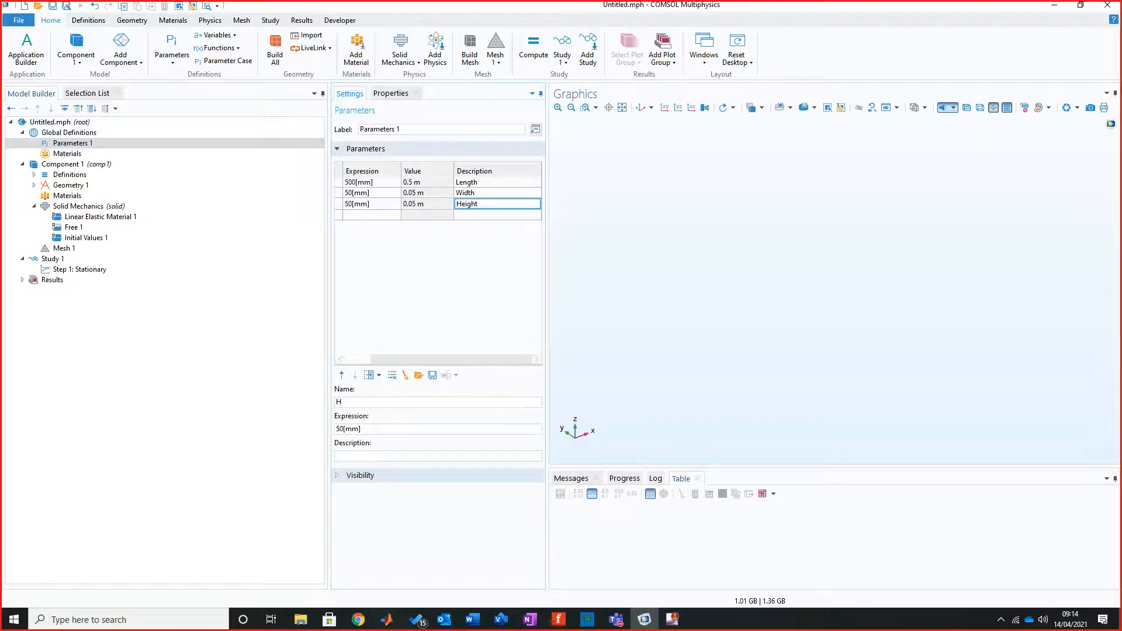
{"action": "key", "text": "Tab"}
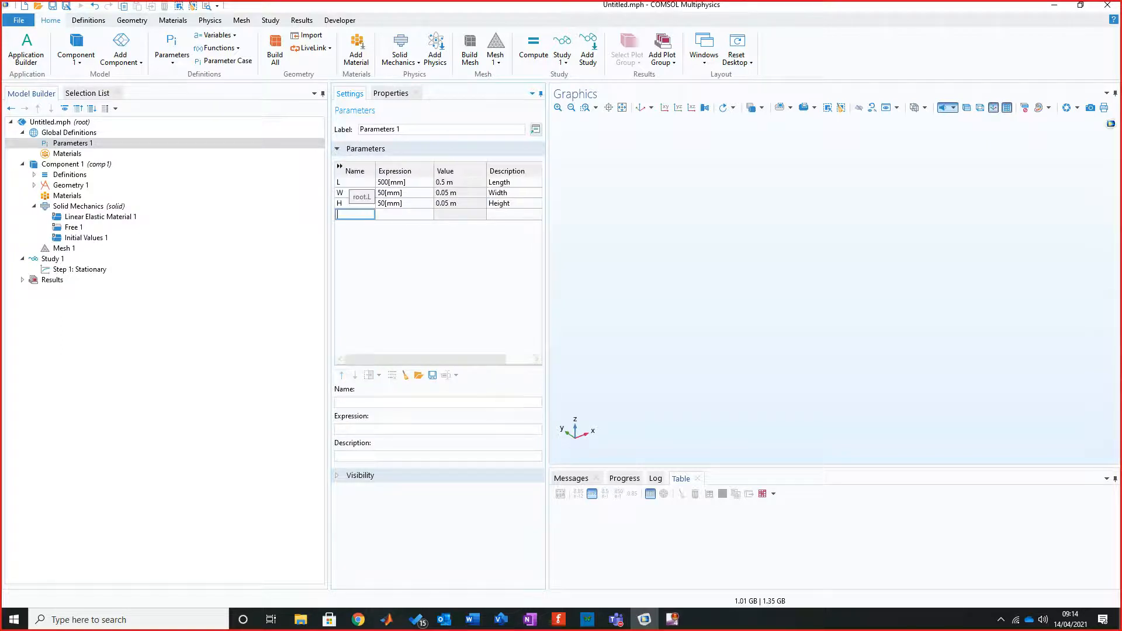
Add a global parameter F with the expression 500[N] and the description force.
{"action": "type", "text": "F"}
{"action": "key", "text": "Tab"}
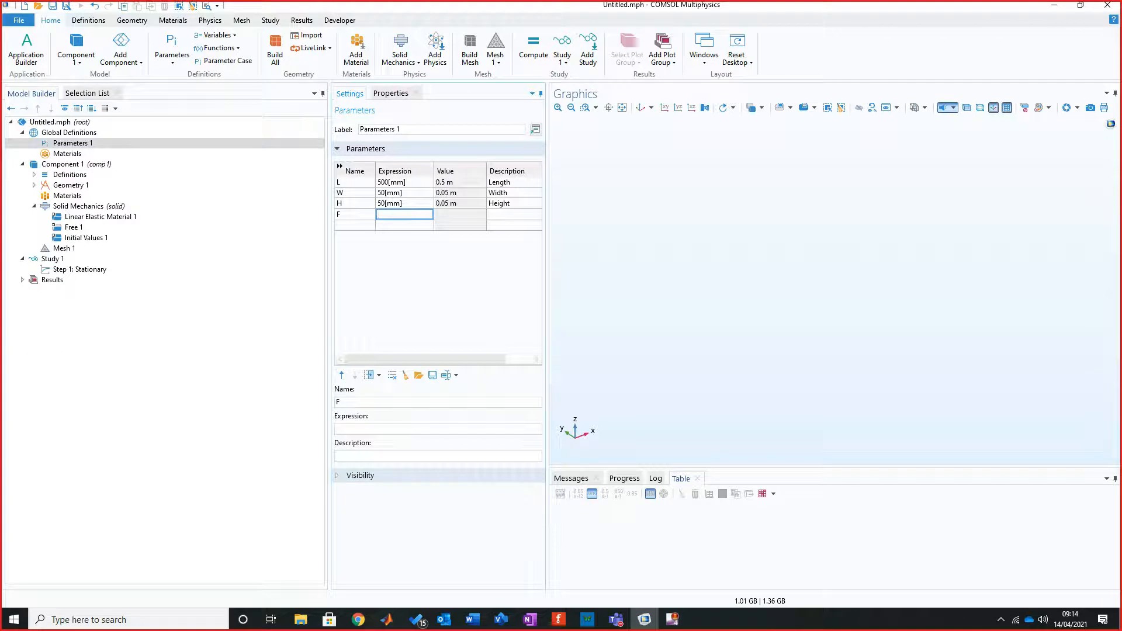
{"action": "type", "text": "500[N]"}
{"action": "key", "text": "Tab"}
{"action": "type", "text": "force"}
{"action": "key", "text": "Tab"}
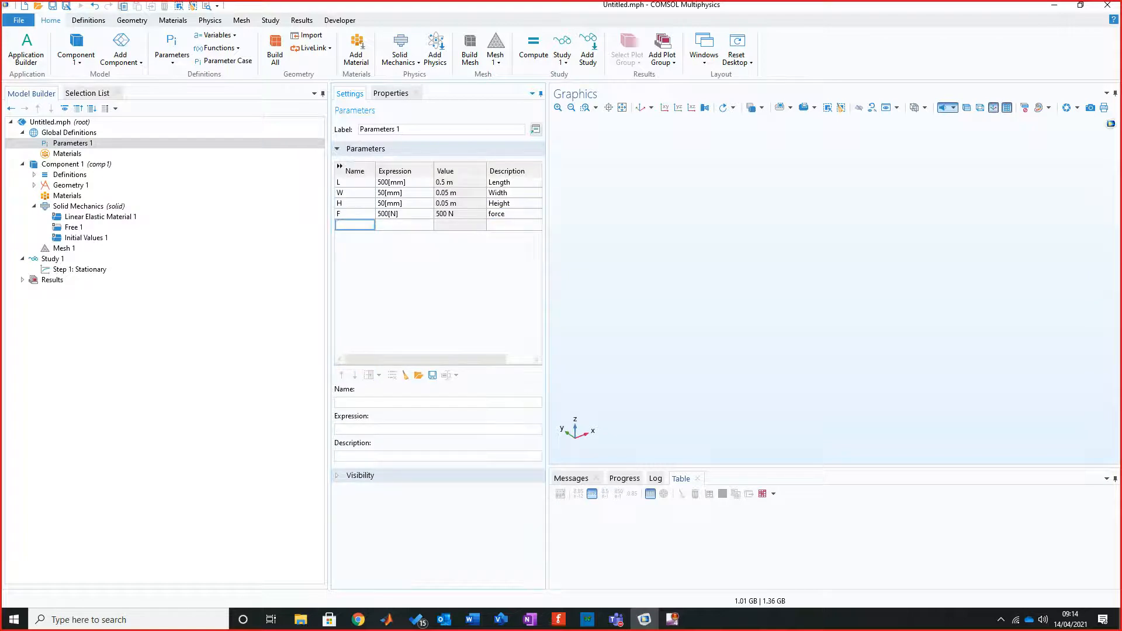
{"action": "left_click", "coordinate": [72, 143]}
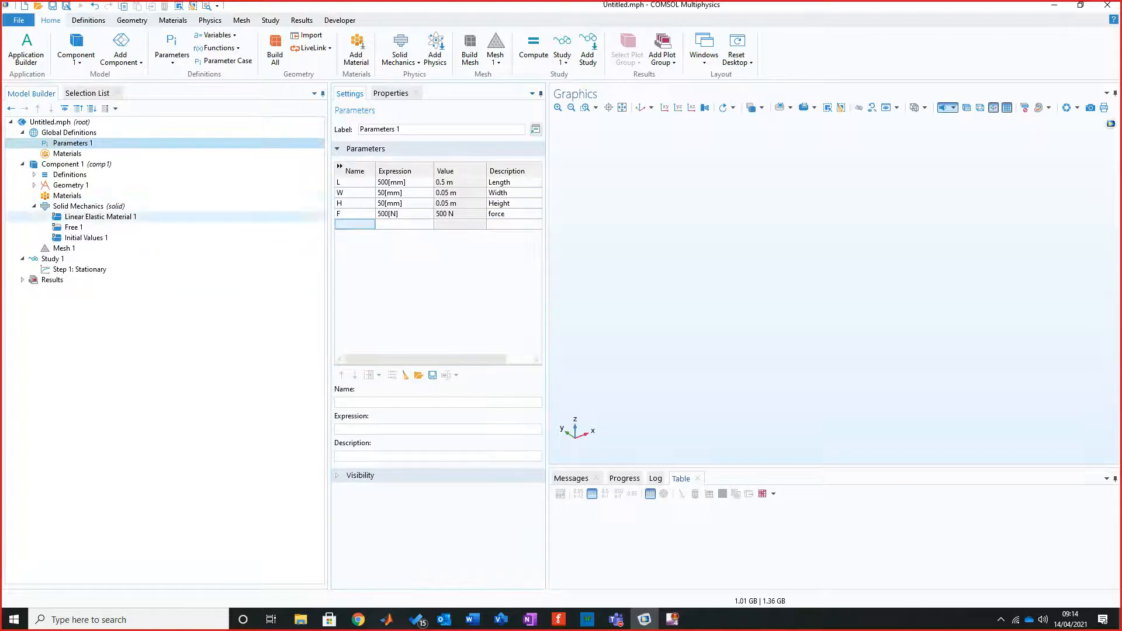
Set the length unit of Geometry 1 to mm.
{"action": "left_click", "coordinate": [34, 185]}
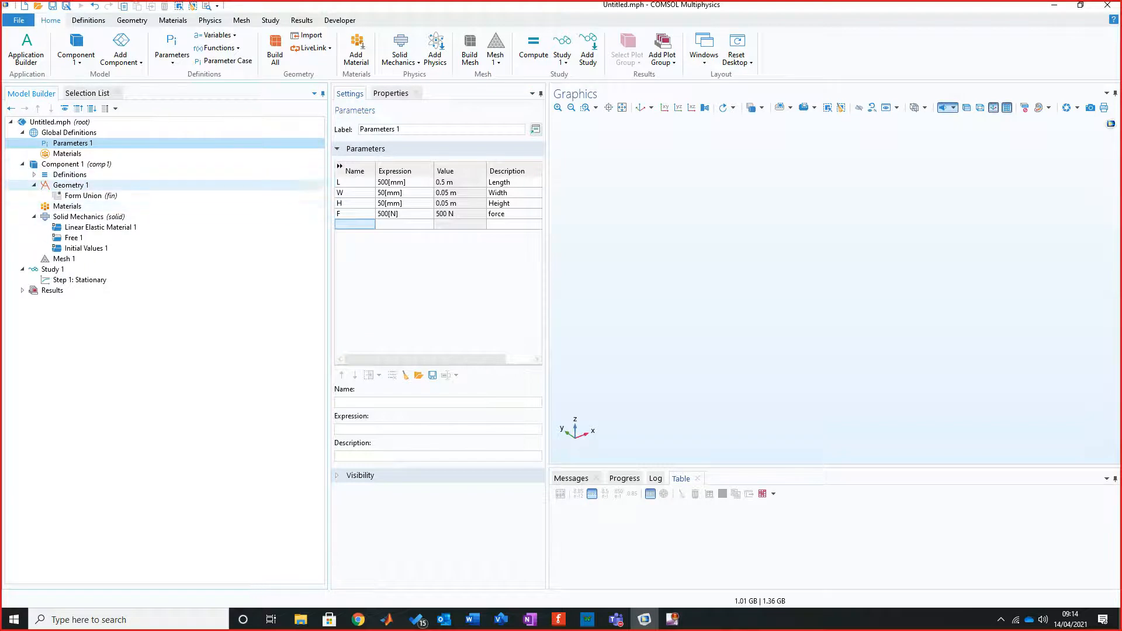
{"action": "left_click", "coordinate": [70, 185]}
{"action": "right_click", "coordinate": [84, 185]}
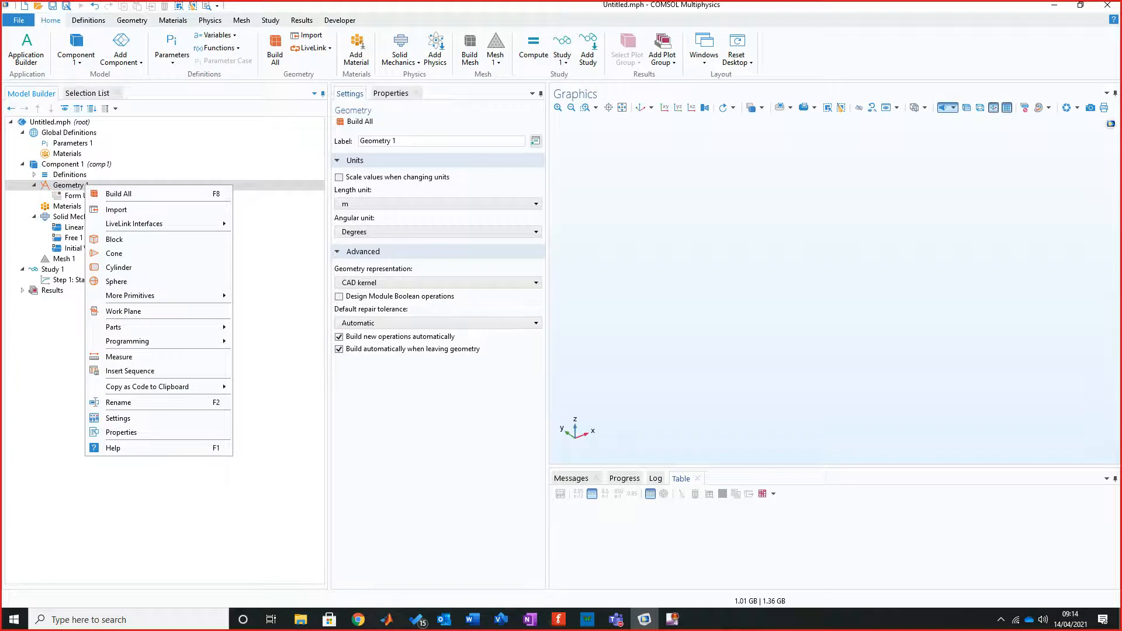
{"action": "left_click", "coordinate": [438, 204]}
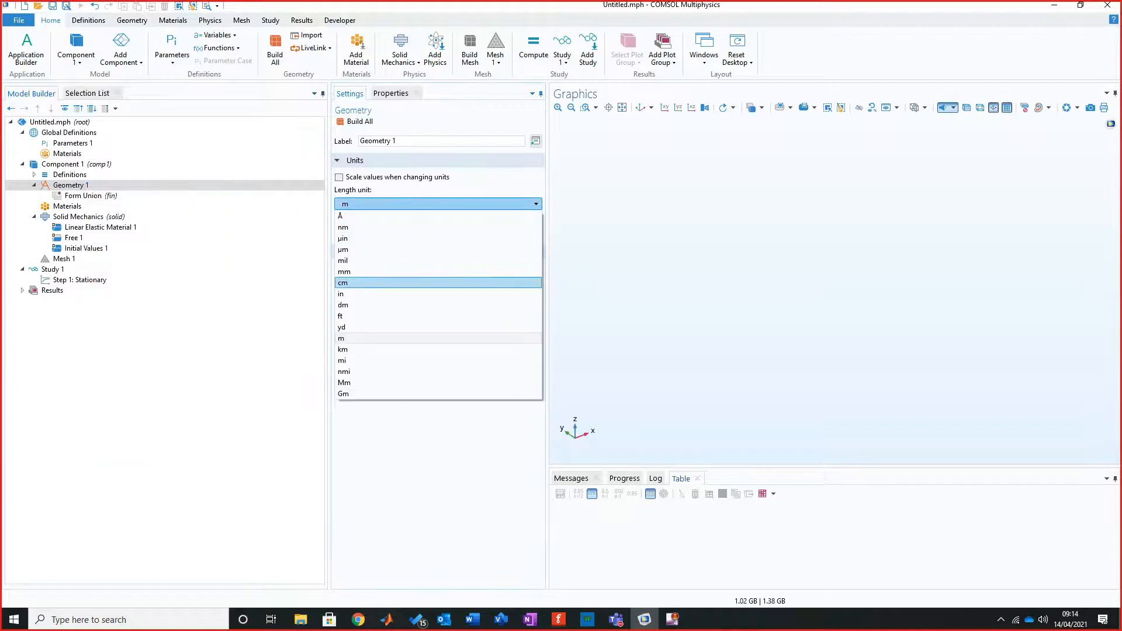
{"action": "left_click", "coordinate": [351, 272]}
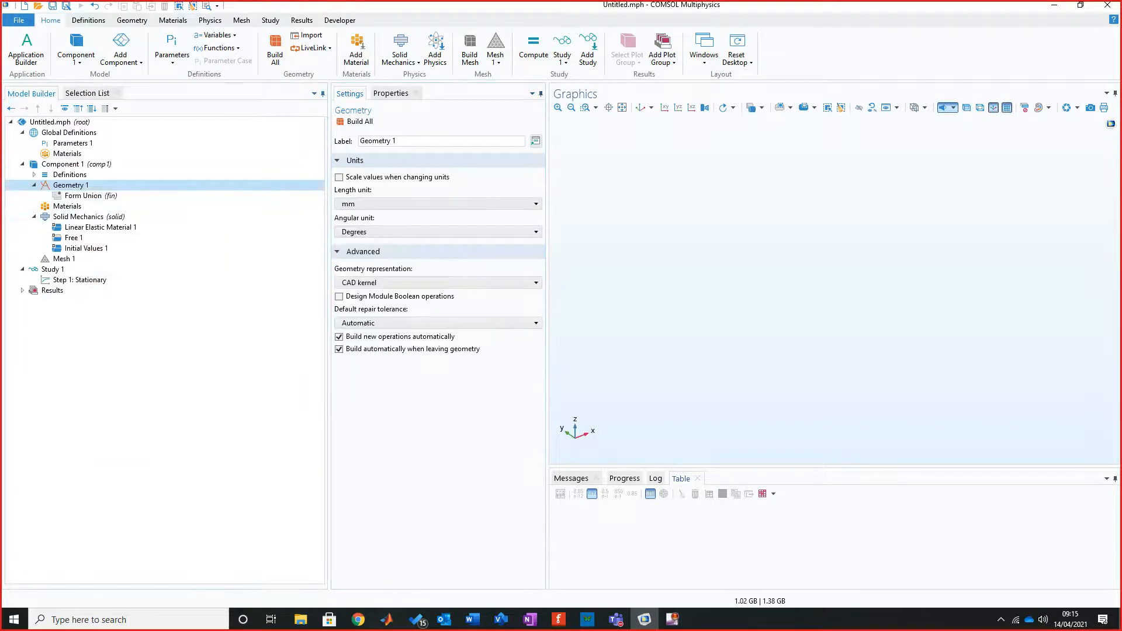
{"action": "right_click", "coordinate": [83, 185]}
{"action": "left_click", "coordinate": [82, 185]}
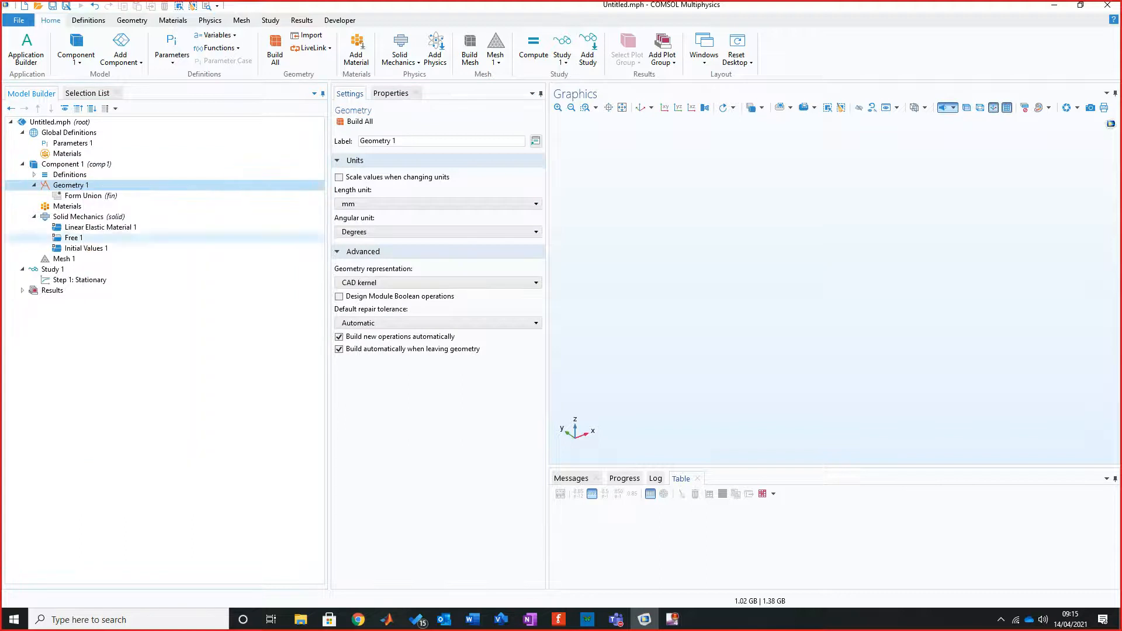
Add a work plane on the xy-plane and build a rectangle in its plane geometry with width W and height H.
{"action": "right_click", "coordinate": [89, 186]}
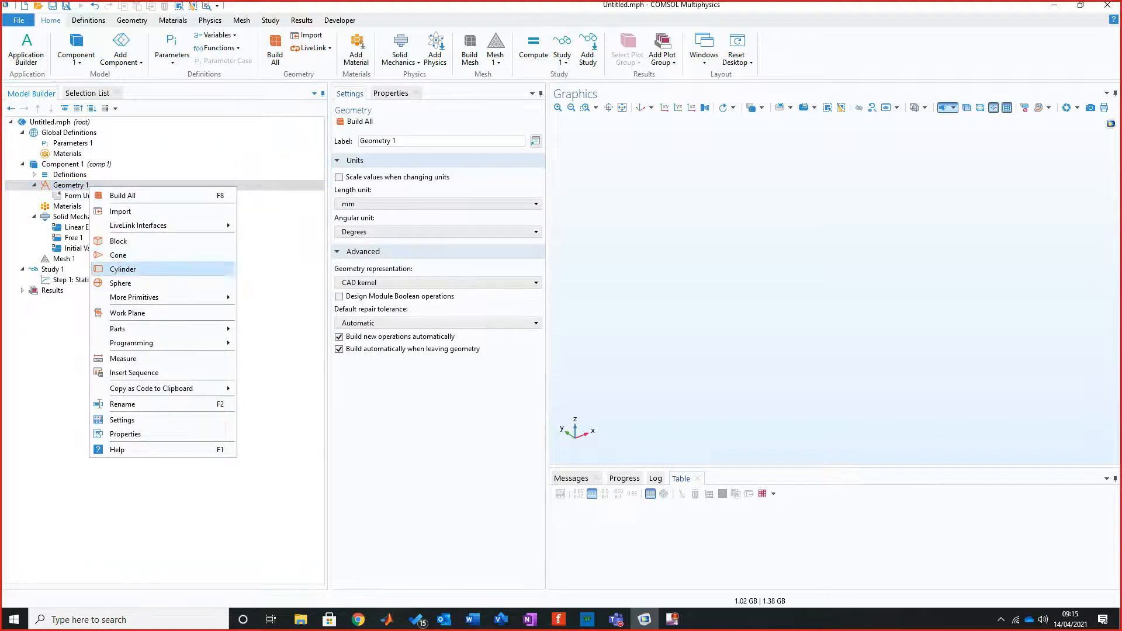
{"action": "left_click", "coordinate": [127, 313]}
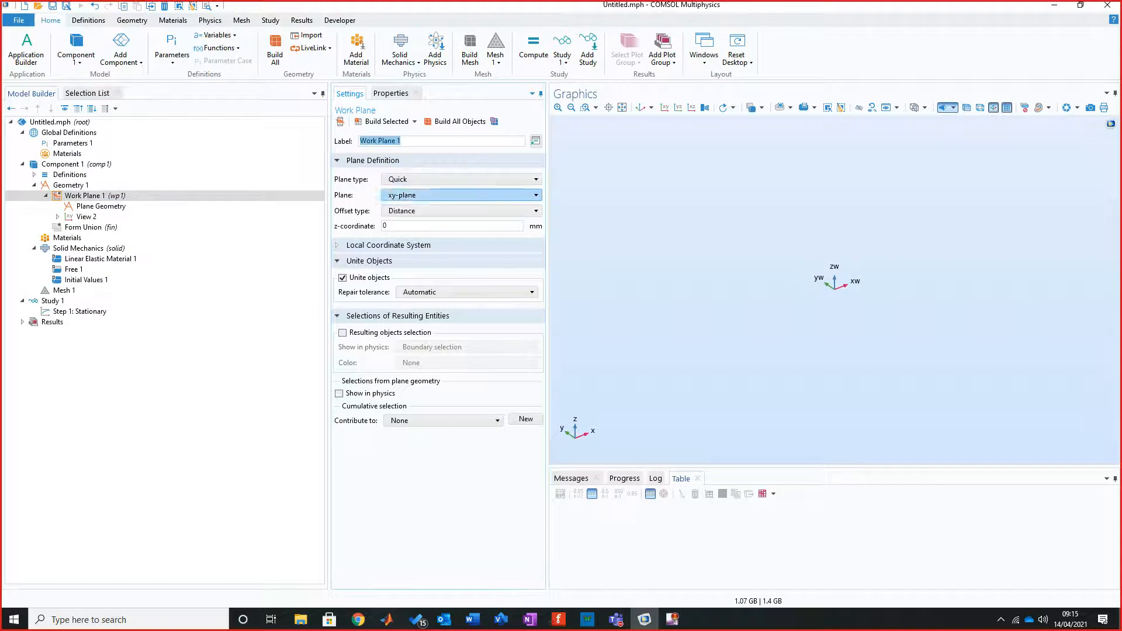
{"action": "left_click", "coordinate": [101, 206]}
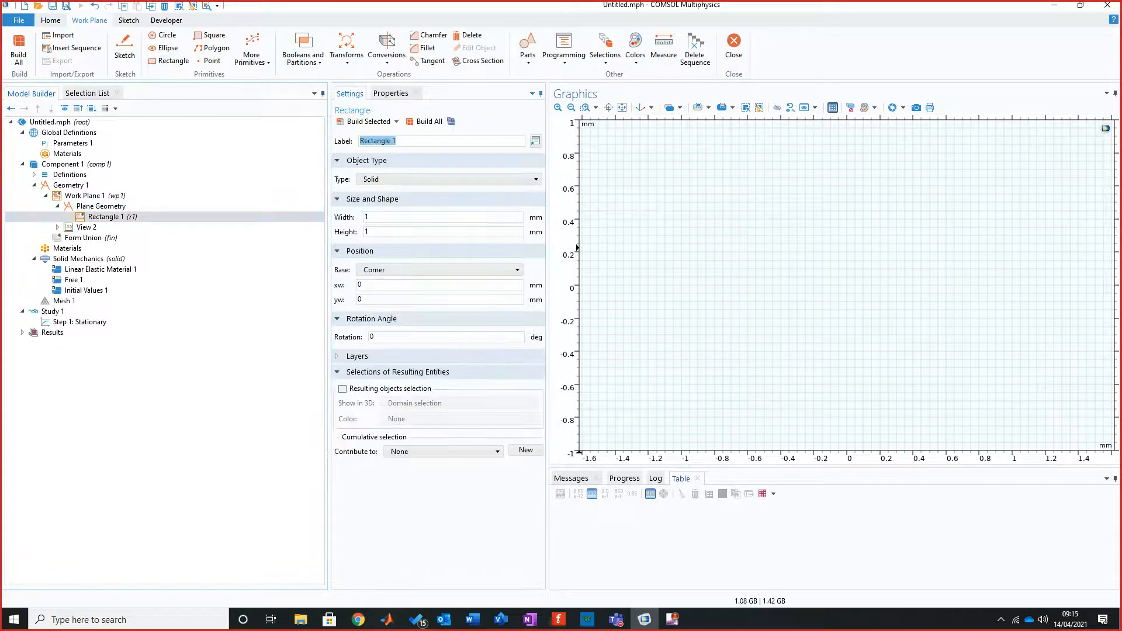
{"action": "key", "text": "Tab"}
{"action": "type", "text": "W"}
{"action": "key", "text": "Tab"}
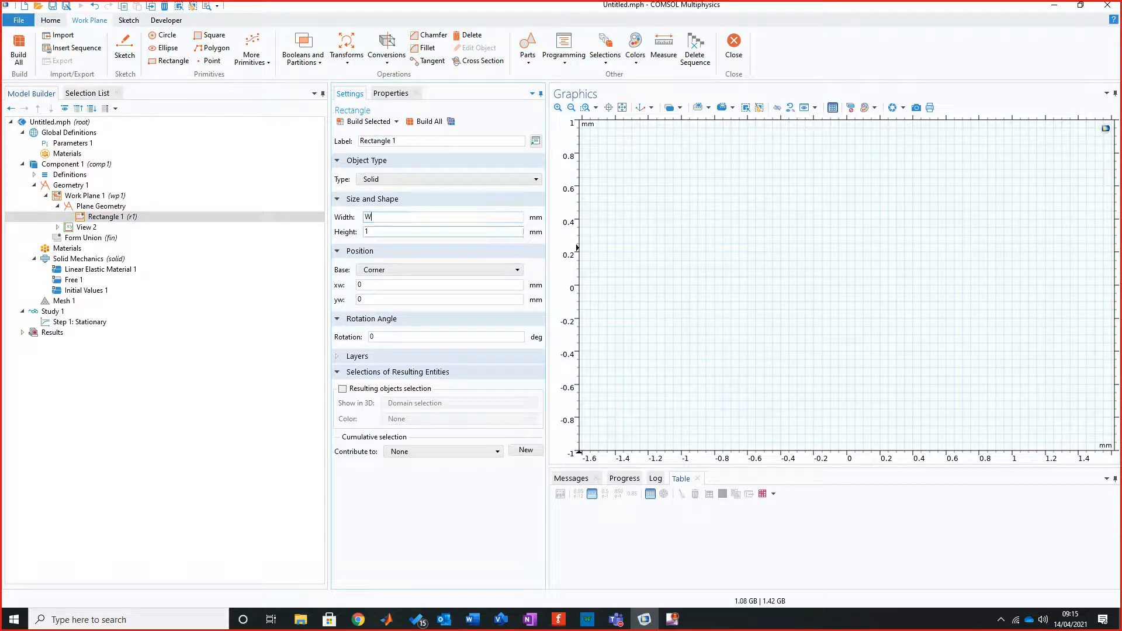
{"action": "type", "text": "H"}
{"action": "key", "text": "F7"}
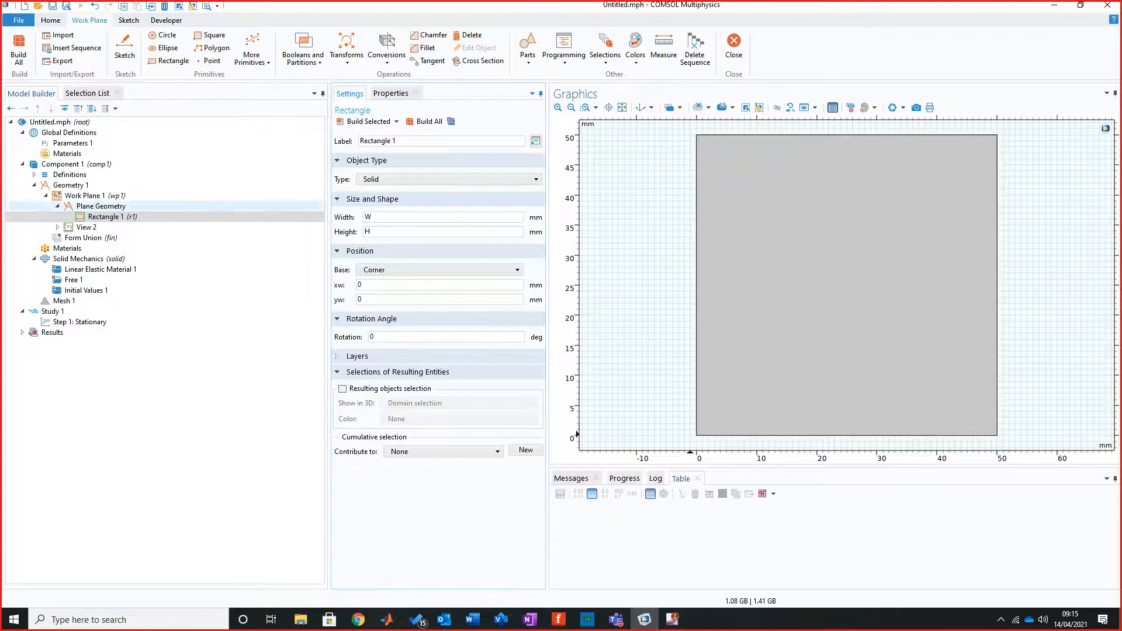
Extrude the work plane's rectangle by the distance L and build the solid.
{"action": "right_click", "coordinate": [118, 195]}
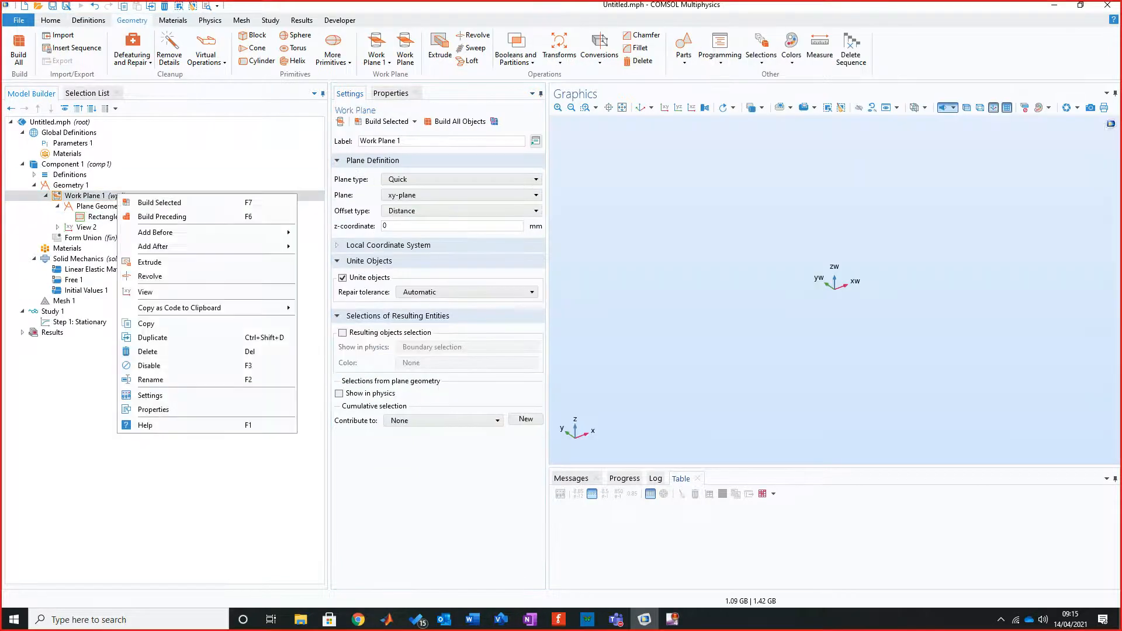
{"action": "left_click", "coordinate": [149, 262]}
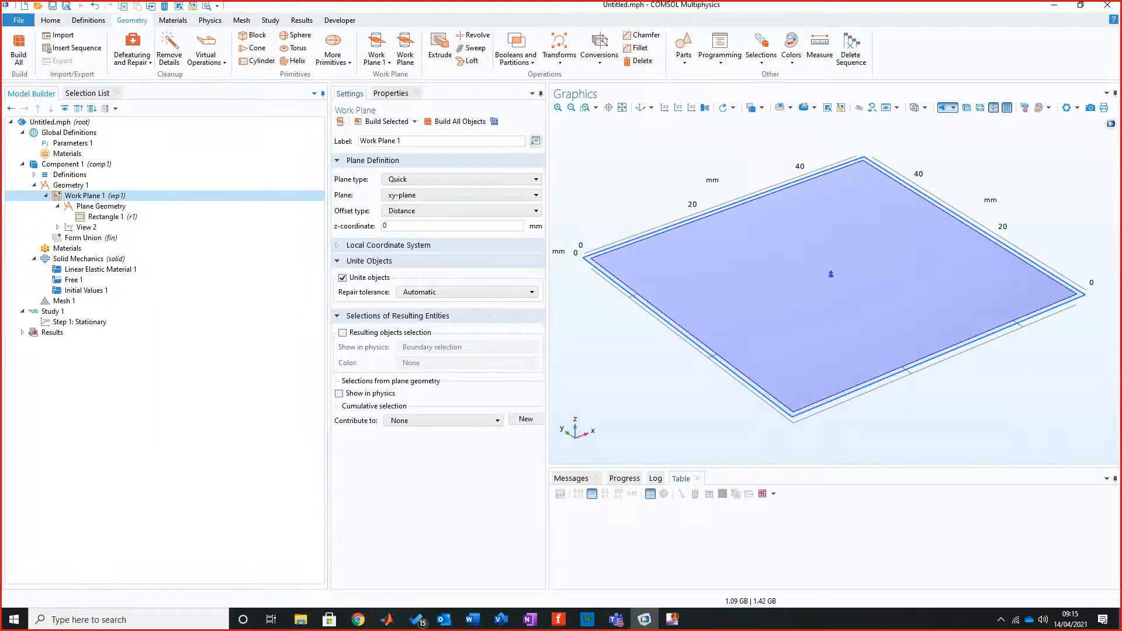
{"action": "left_click", "coordinate": [432, 367]}
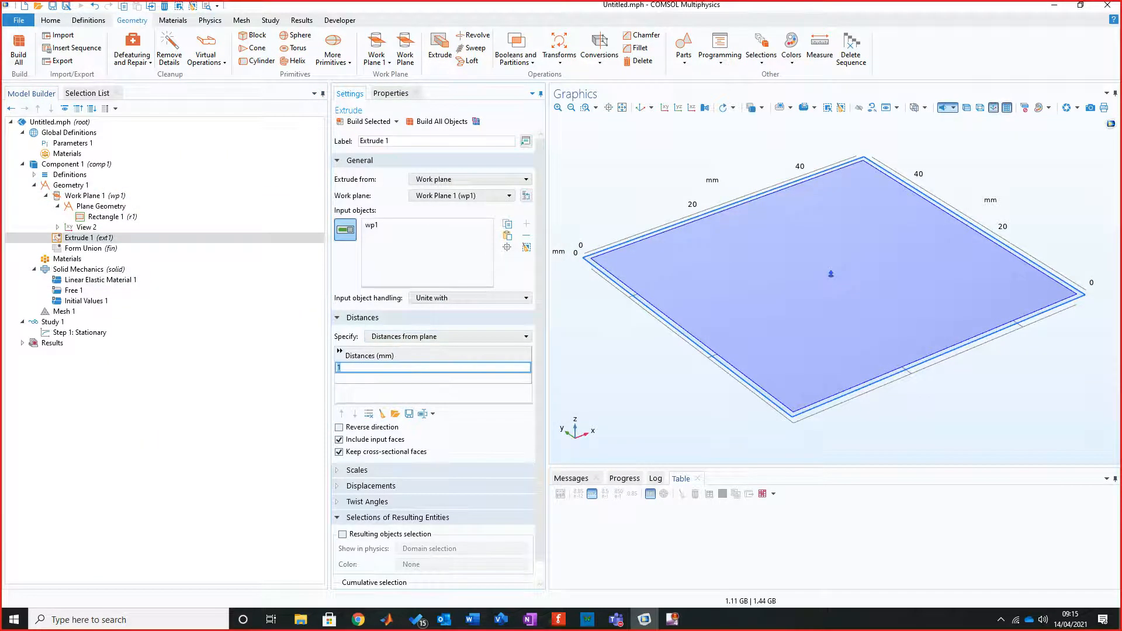
{"action": "type", "text": "L"}
{"action": "left_click", "coordinate": [367, 122]}
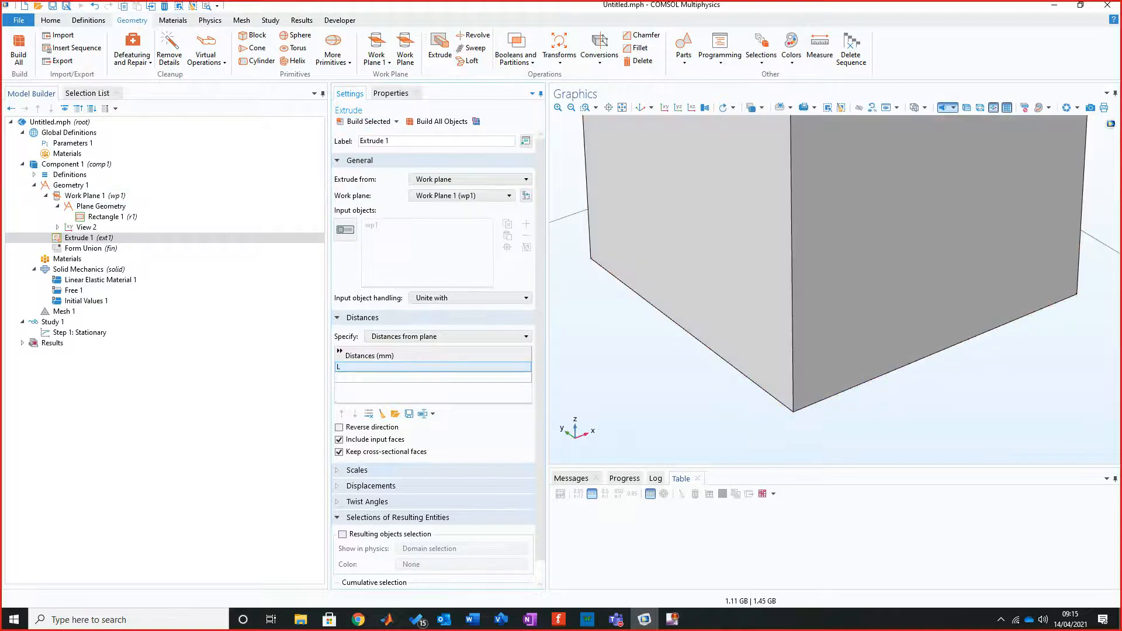
Fit the extruded beam in view and orbit around it to examine its full length and cross-section.
{"action": "left_click", "coordinate": [623, 107]}
{"action": "right_click_drag", "start_coordinate": [899, 263], "coordinate": [912, 300]}
{"action": "right_click_drag", "start_coordinate": [777, 231], "coordinate": [764, 180]}
{"action": "scroll", "coordinate": [764, 180], "scroll_direction": "down", "scroll_amount": 5}
{"action": "scroll", "coordinate": [764, 180], "scroll_direction": "up", "scroll_amount": 4}
{"action": "left_click_drag", "start_coordinate": [764, 180], "coordinate": [818, 269]}
{"action": "scroll", "coordinate": [841, 257], "scroll_direction": "up", "scroll_amount": 3}
{"action": "right_click_drag", "start_coordinate": [841, 257], "coordinate": [851, 227]}
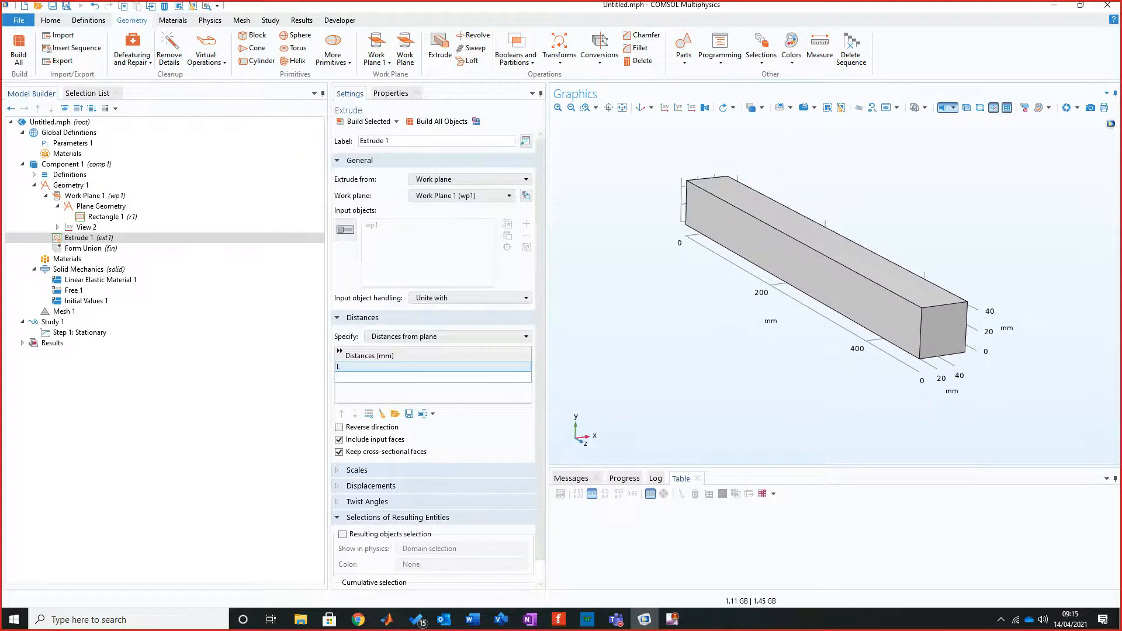
Finalize the beam geometry with Form Union by building all operations.
{"action": "left_click", "coordinate": [90, 248]}
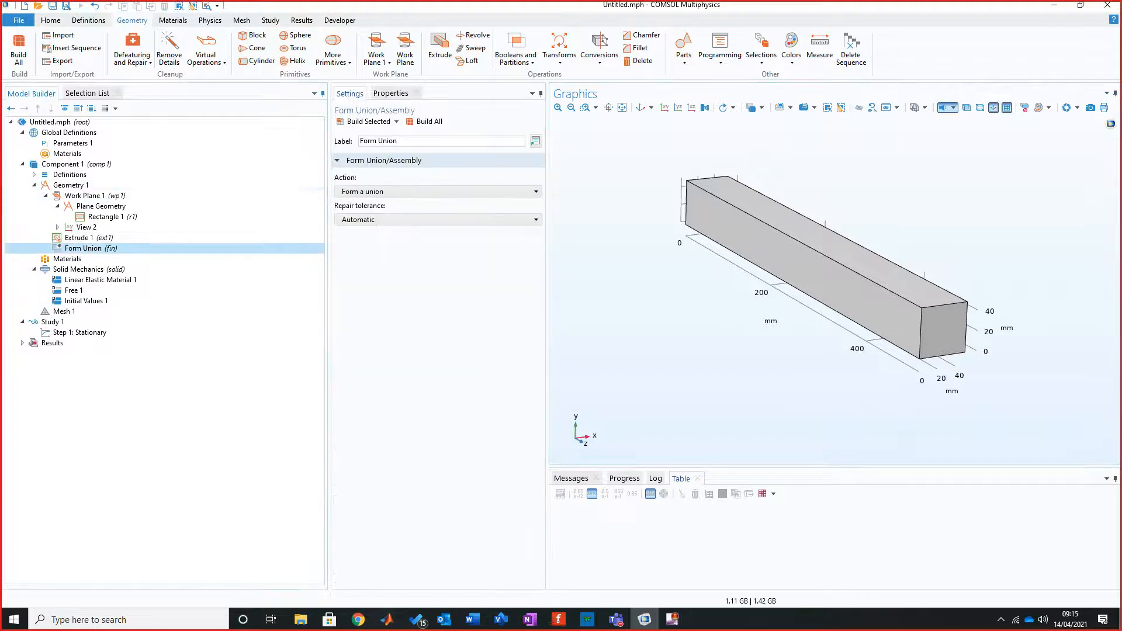
{"action": "left_click", "coordinate": [424, 121]}
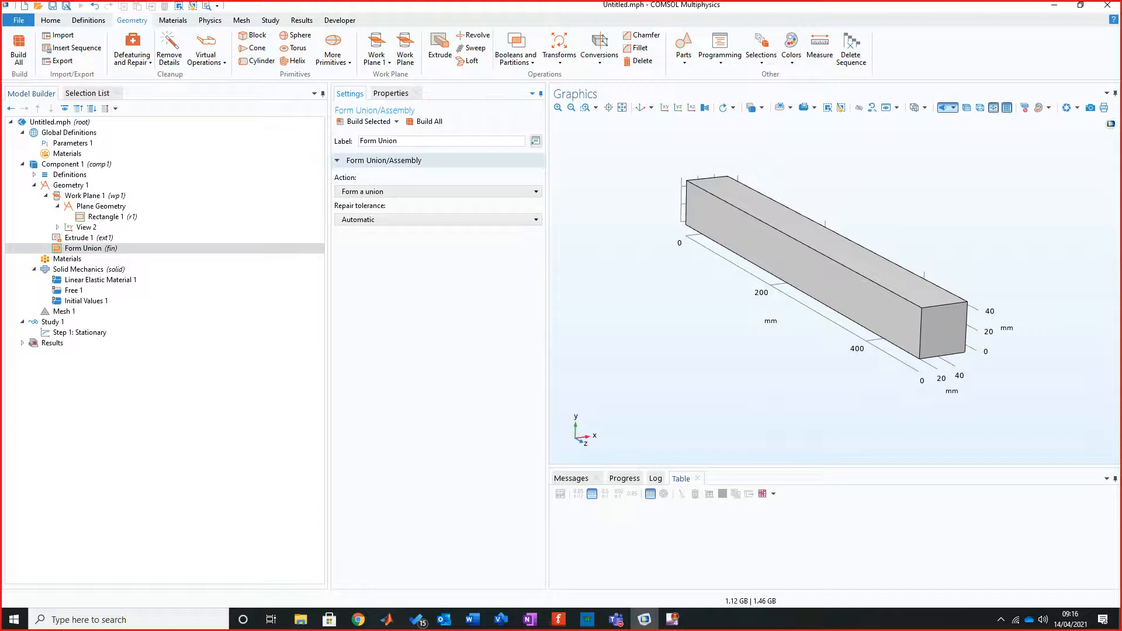
Add Structural steel from the built-in material library to the component containing the beam.
{"action": "left_click", "coordinate": [67, 259]}
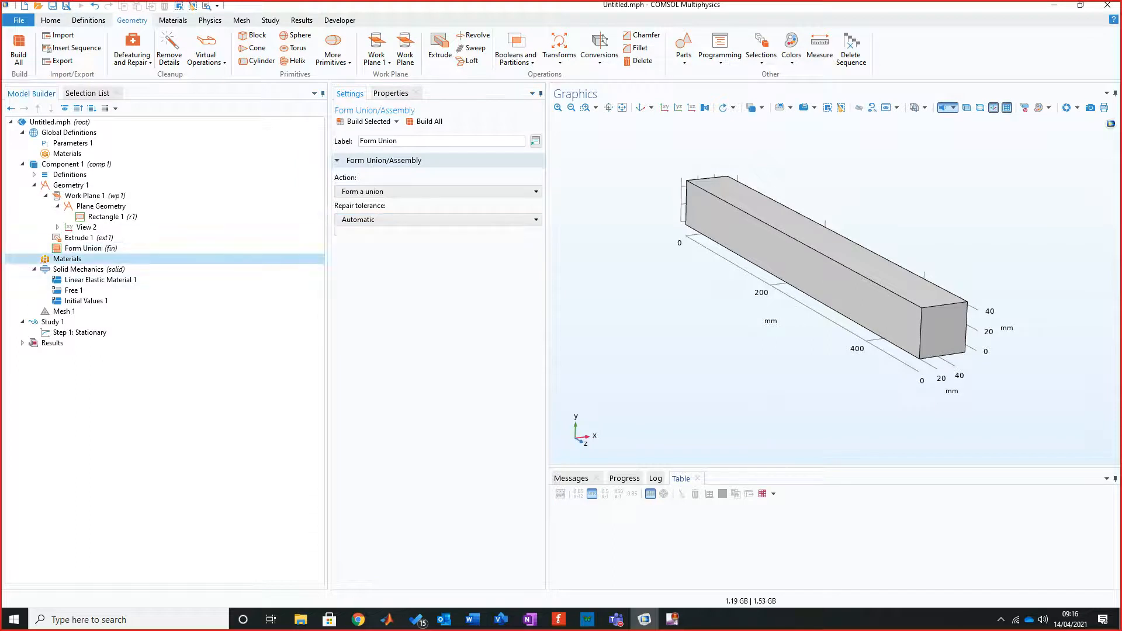
{"action": "right_click", "coordinate": [74, 260]}
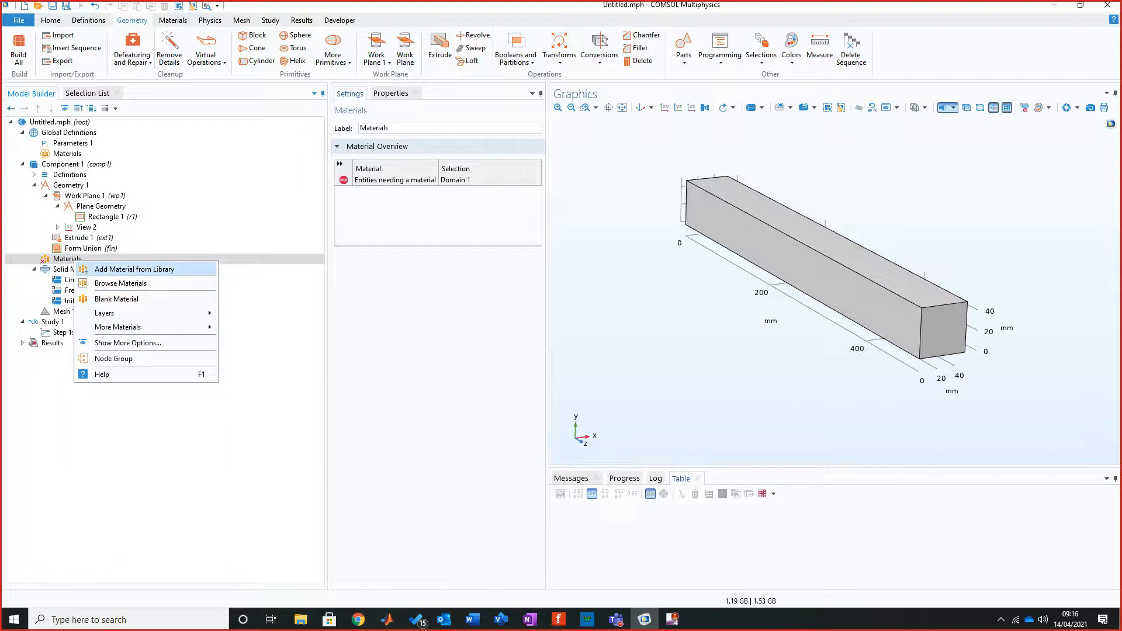
{"action": "left_click", "coordinate": [134, 269]}
{"action": "left_click", "coordinate": [788, 146]}
{"action": "left_click", "coordinate": [788, 146]}
{"action": "left_click", "coordinate": [788, 157]}
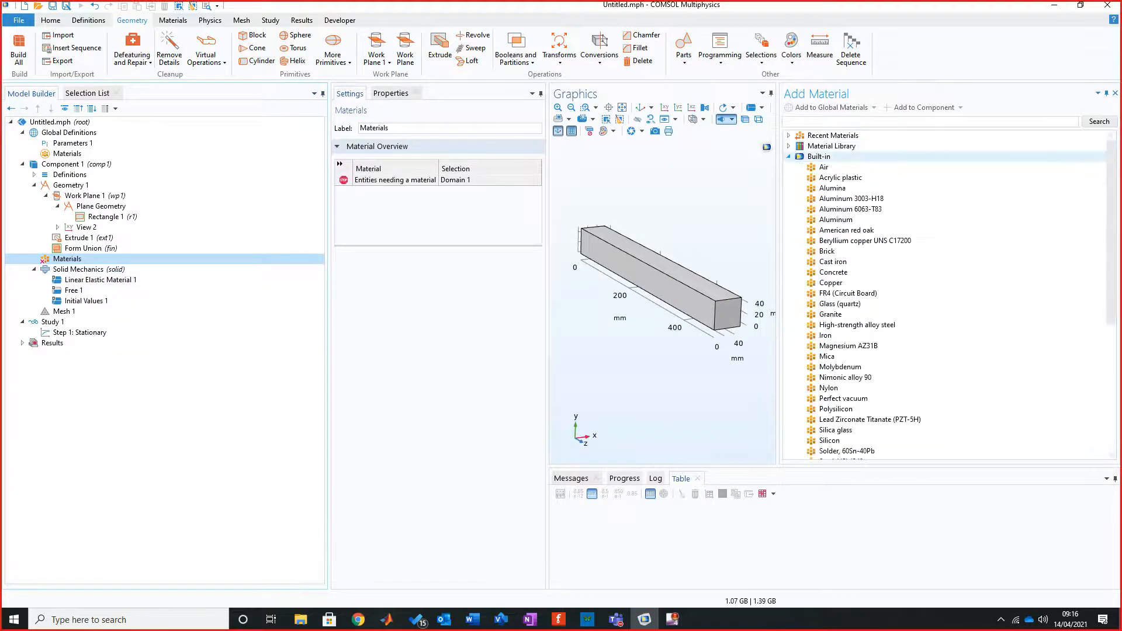
{"action": "scroll", "coordinate": [947, 304], "scroll_direction": "down", "scroll_amount": 2}
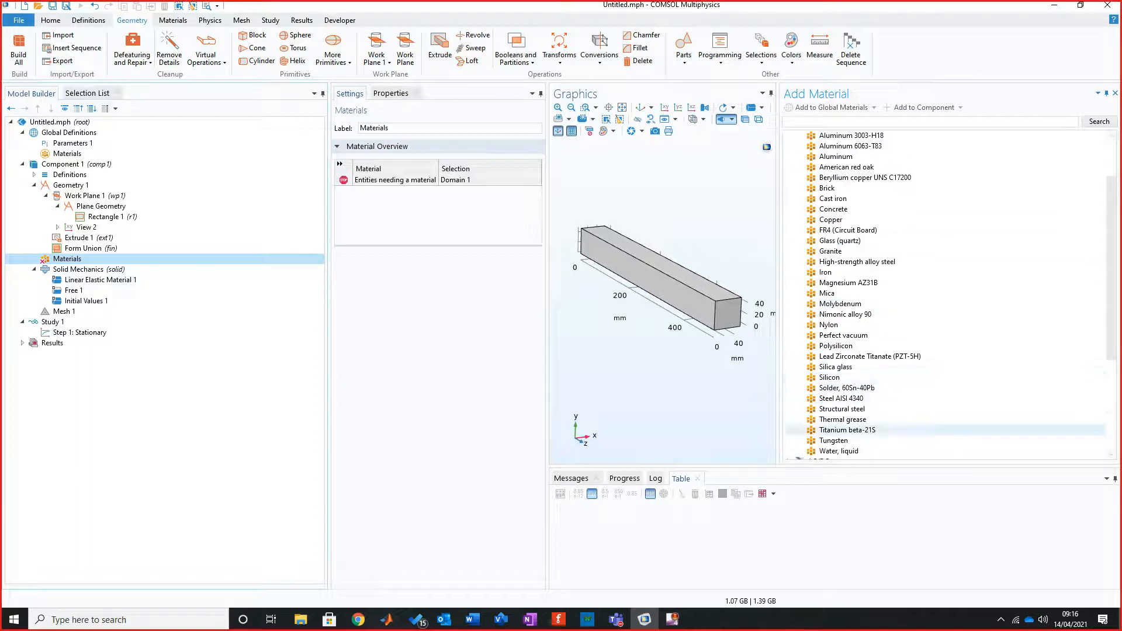
{"action": "right_click", "coordinate": [851, 409]}
{"action": "left_click", "coordinate": [914, 432]}
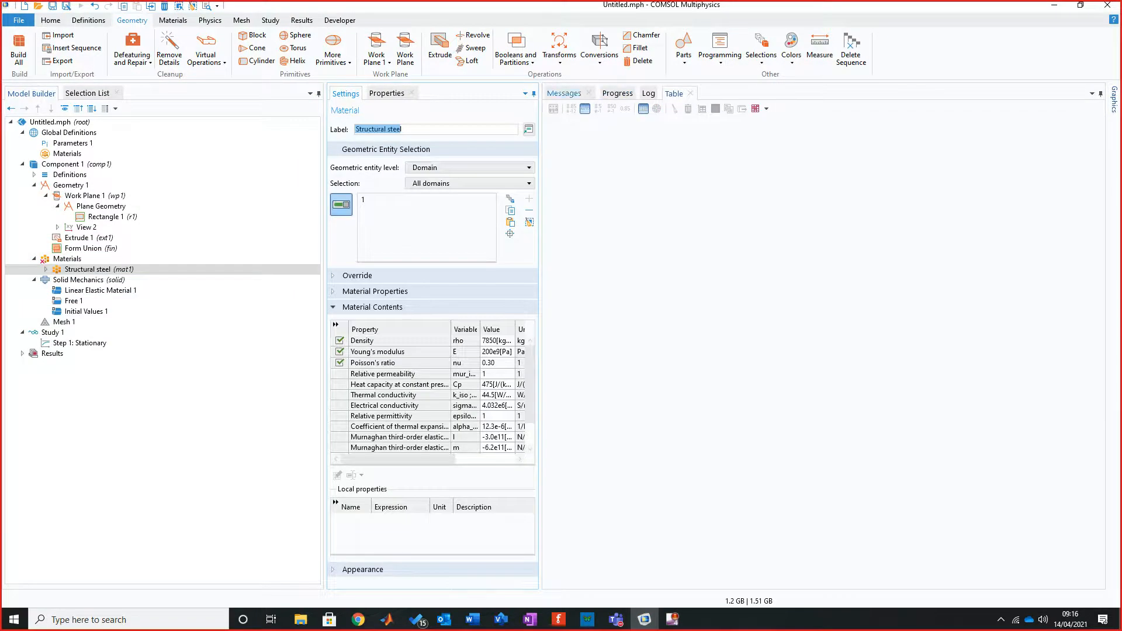
{"action": "left_click", "coordinate": [564, 94]}
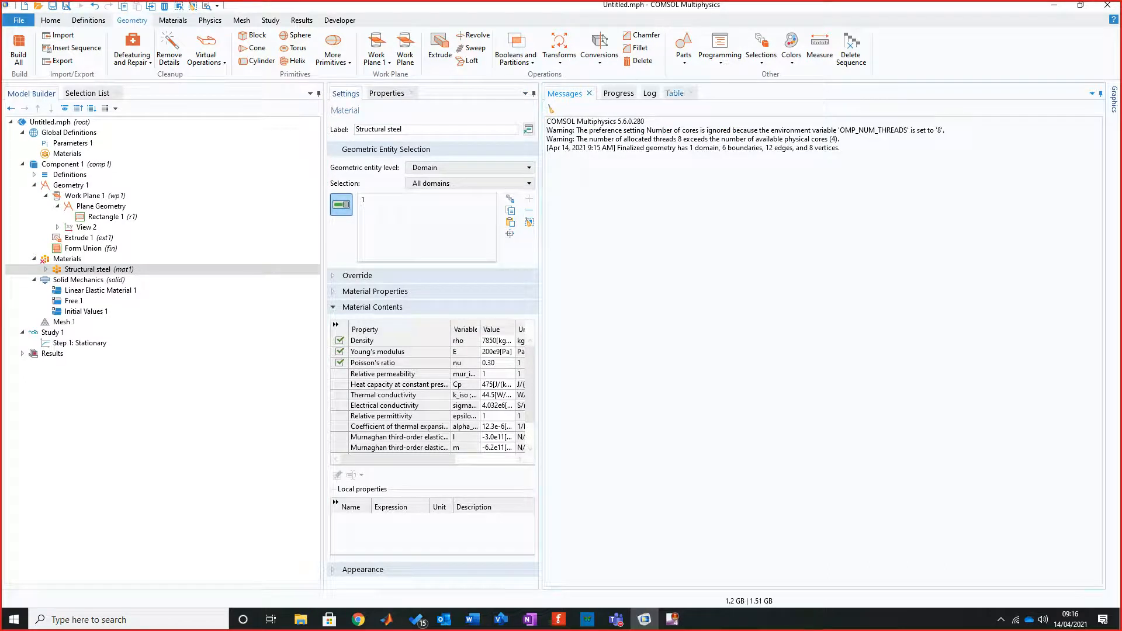
{"action": "left_click", "coordinate": [650, 93]}
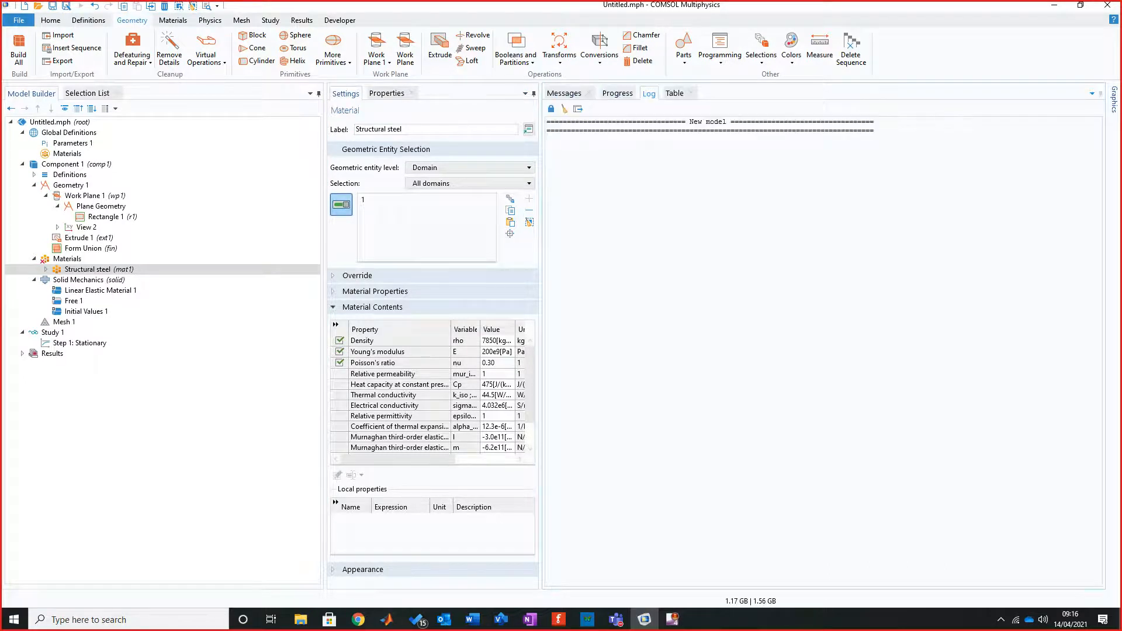
{"action": "left_click", "coordinate": [1100, 94]}
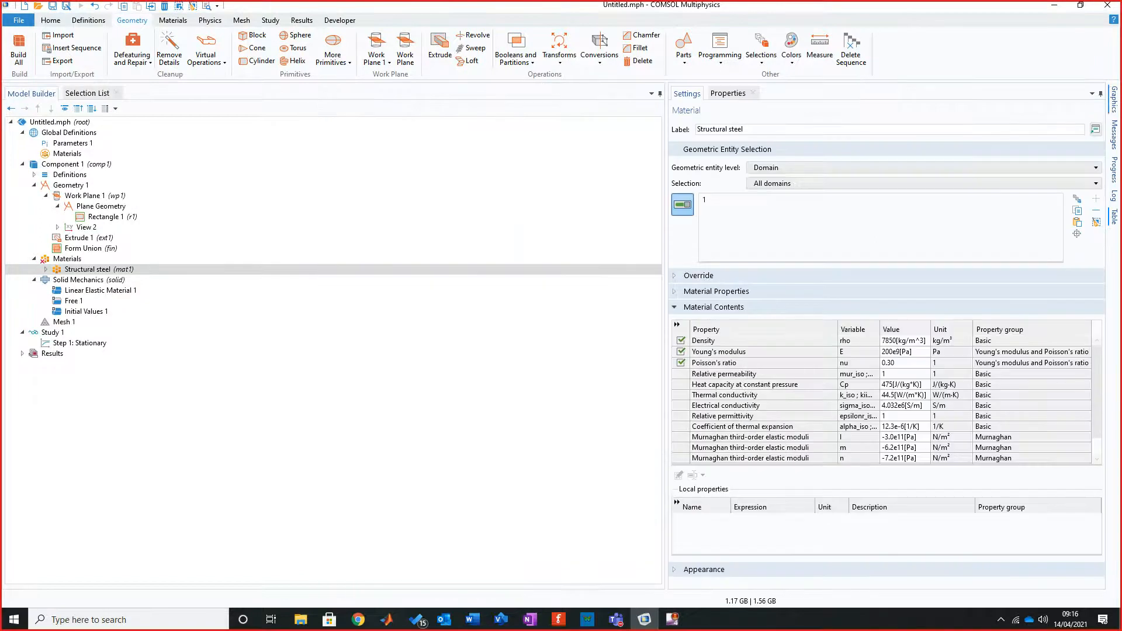
{"action": "left_click", "coordinate": [1100, 93]}
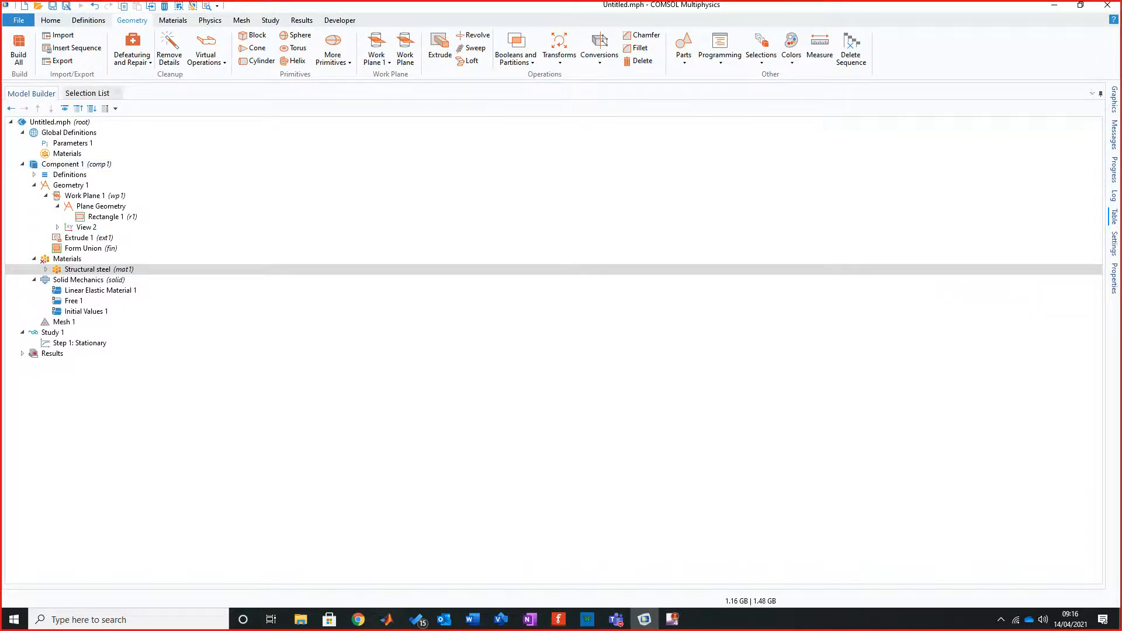
{"action": "left_click", "coordinate": [1100, 94]}
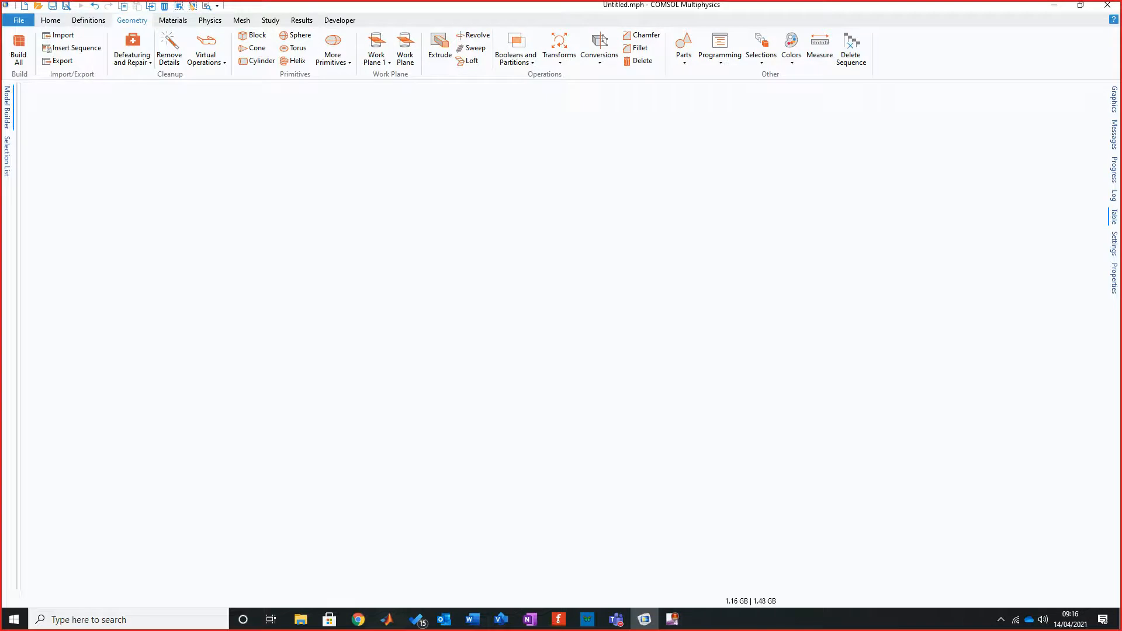
Restore the collapsed Model Builder, Graphics, Progress and Properties windows to the docked layout.
{"action": "left_click", "coordinate": [7, 108]}
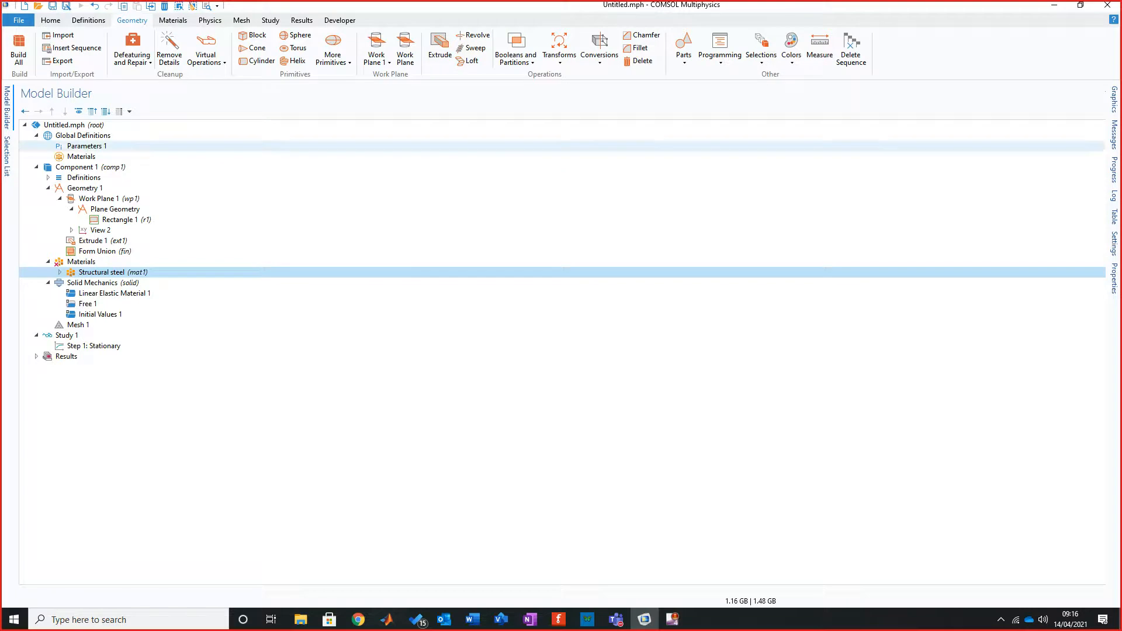
{"action": "left_click", "coordinate": [85, 189]}
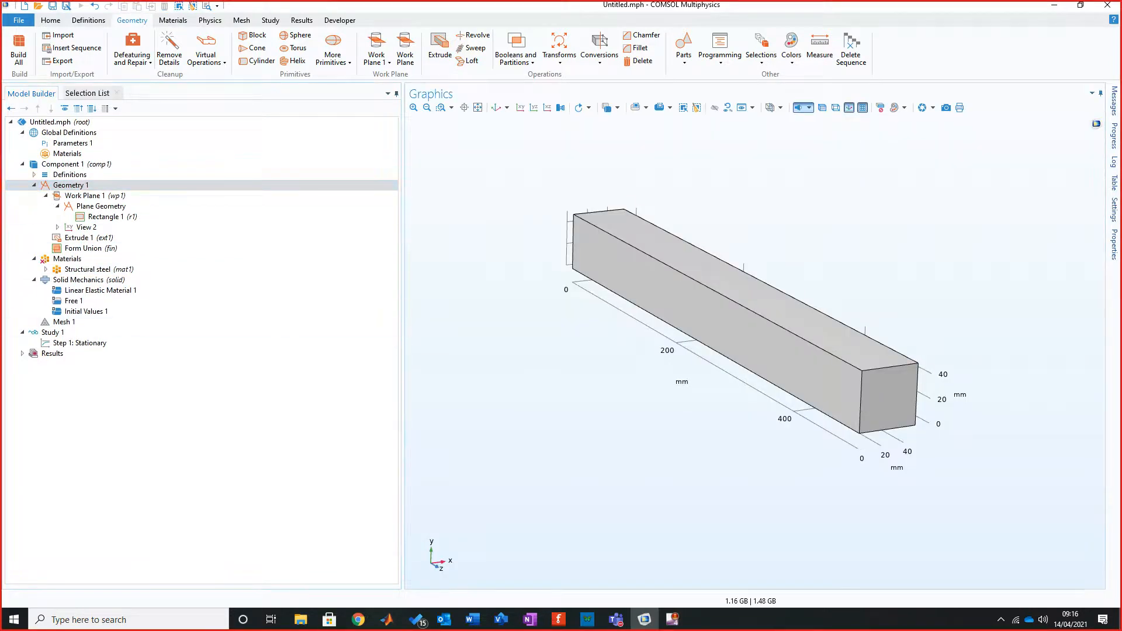
{"action": "mouse_move", "coordinate": [1114, 136]}
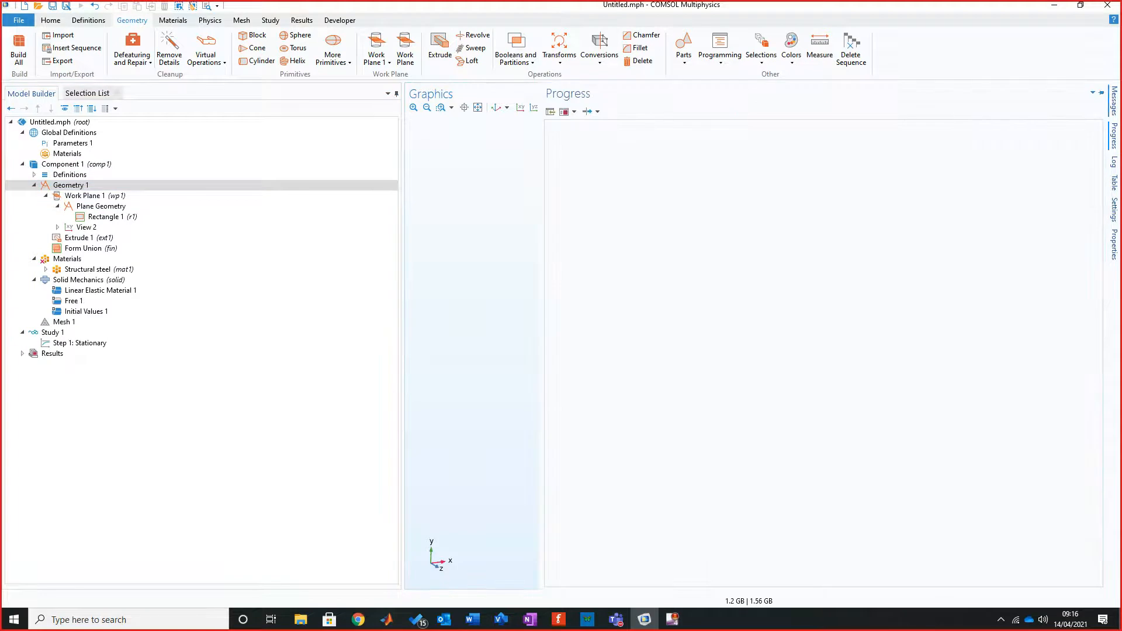
{"action": "left_click", "coordinate": [1102, 93]}
{"action": "mouse_move", "coordinate": [1113, 133]}
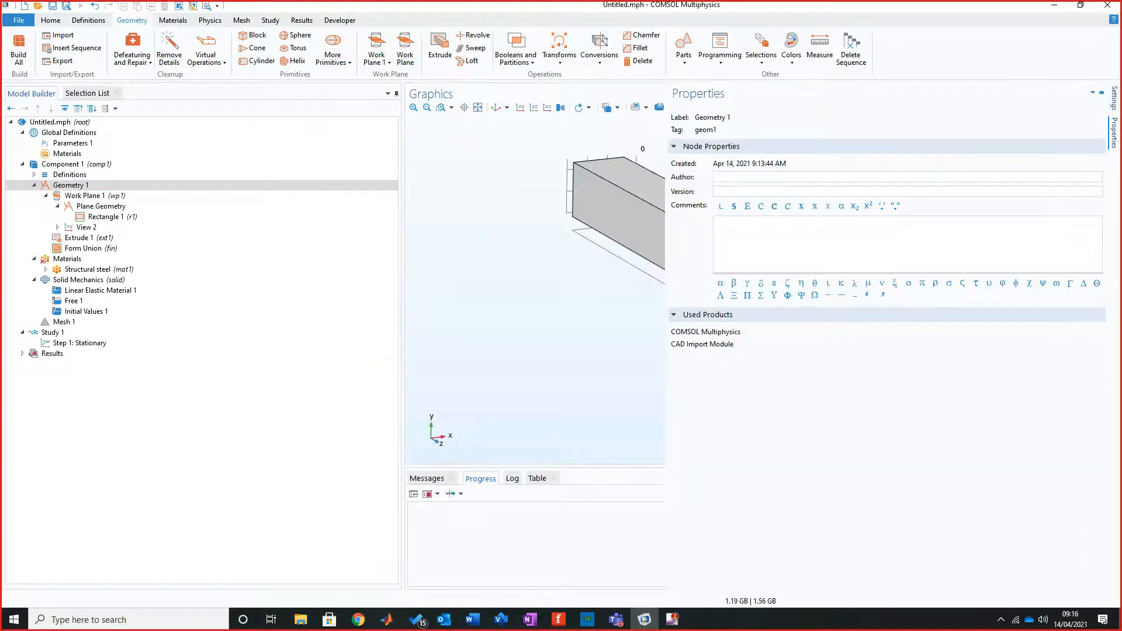
{"action": "left_click", "coordinate": [1102, 92]}
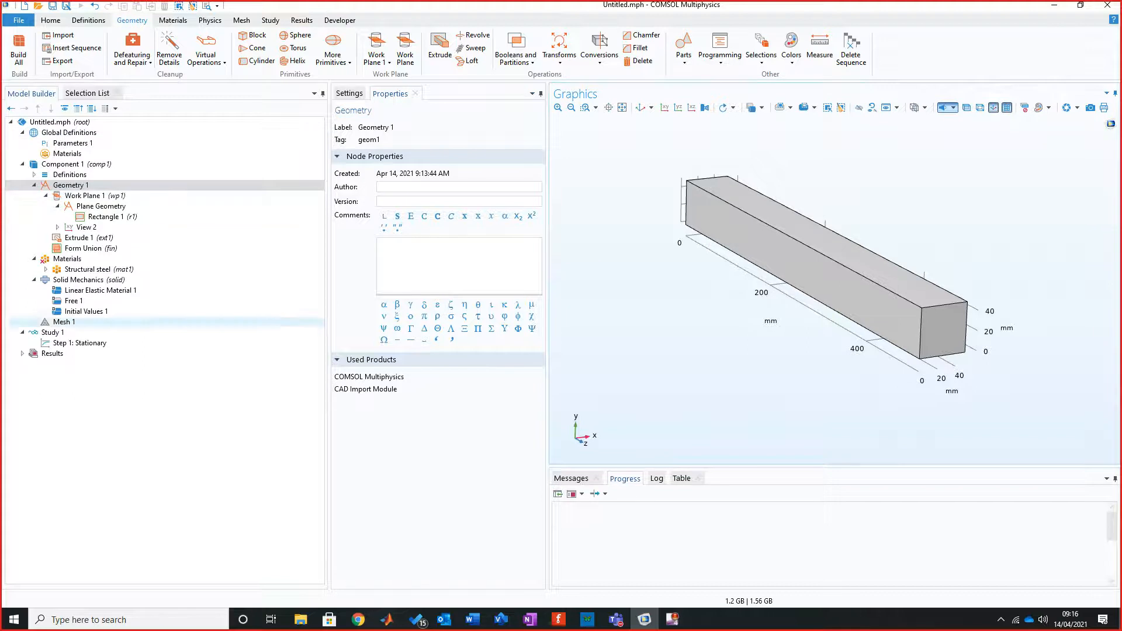
Display the Structural steel material's settings to check its domain selection and material contents.
{"action": "left_click", "coordinate": [67, 258]}
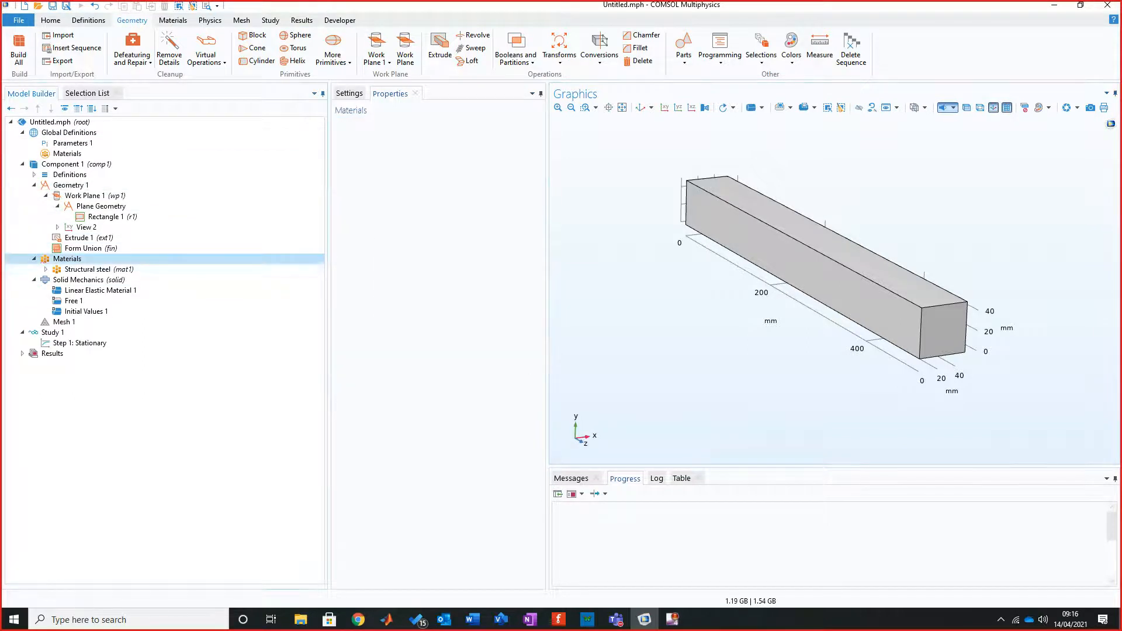
{"action": "left_click", "coordinate": [87, 269]}
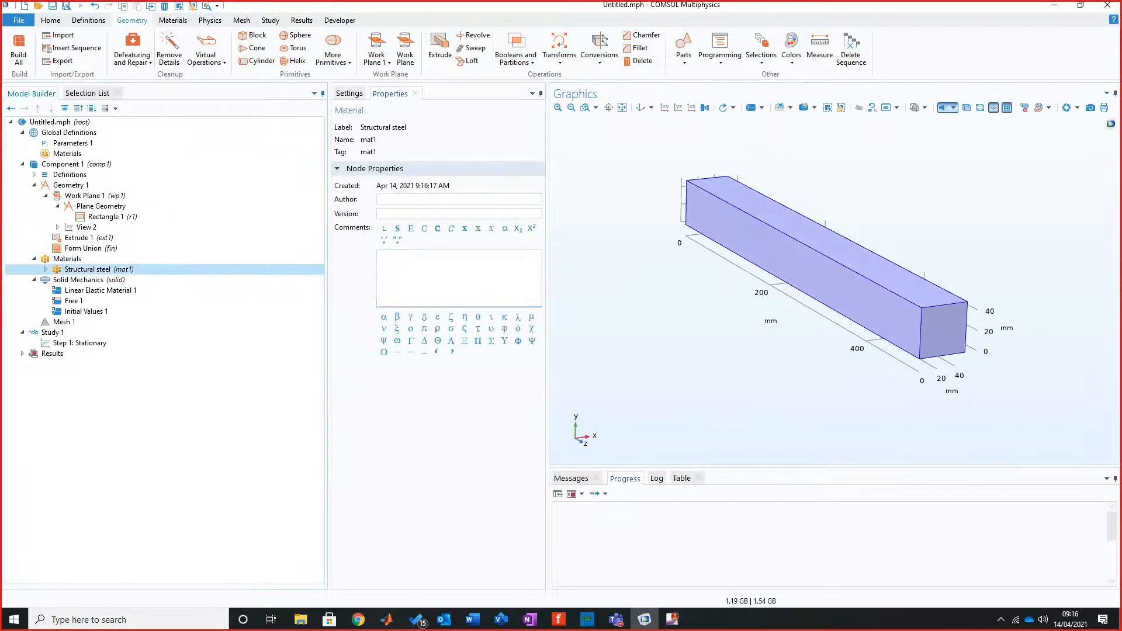
{"action": "left_click", "coordinate": [349, 94]}
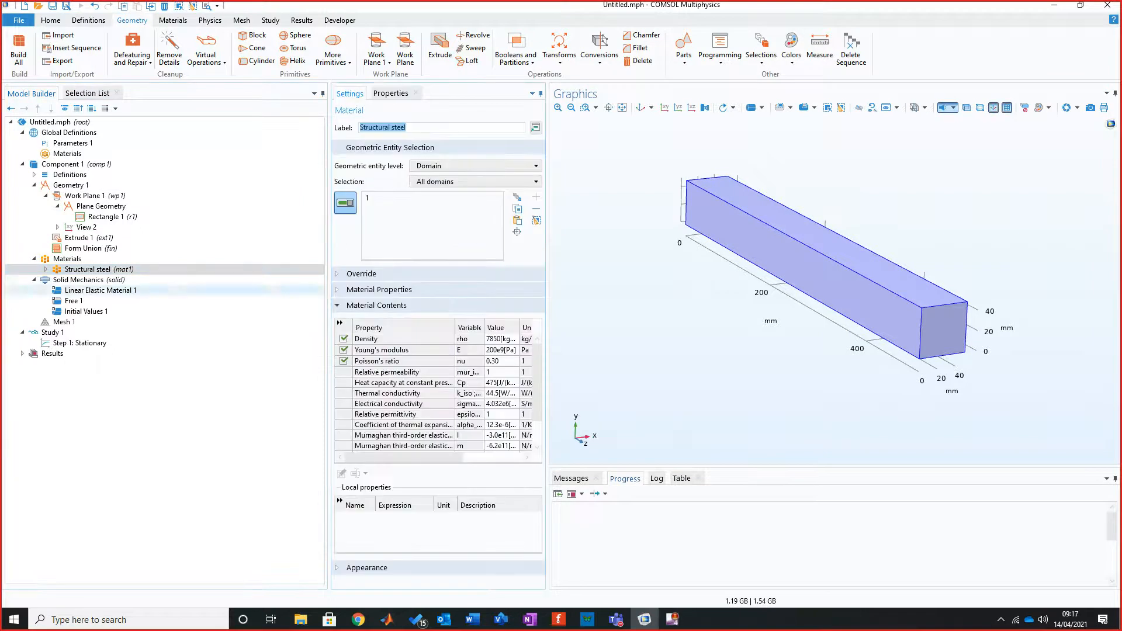
Add a Boundary Load to Solid Mechanics and assign it to the beam's end face farthest from the origin.
{"action": "left_click", "coordinate": [88, 280]}
{"action": "right_click", "coordinate": [93, 280]}
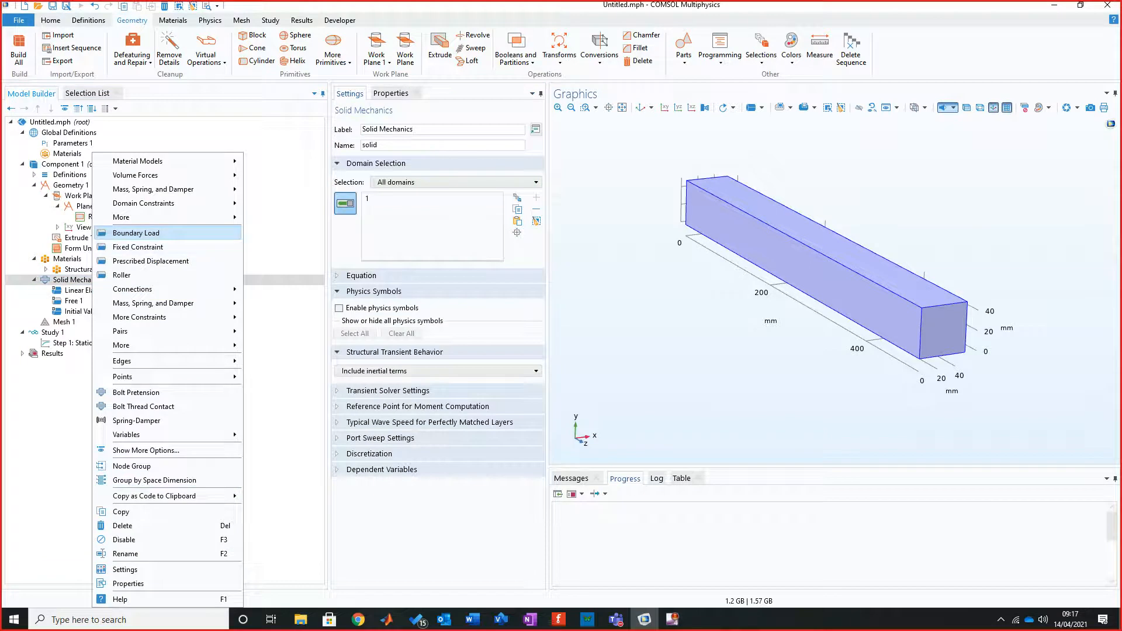
{"action": "left_click", "coordinate": [135, 233]}
{"action": "left_click", "coordinate": [943, 331]}
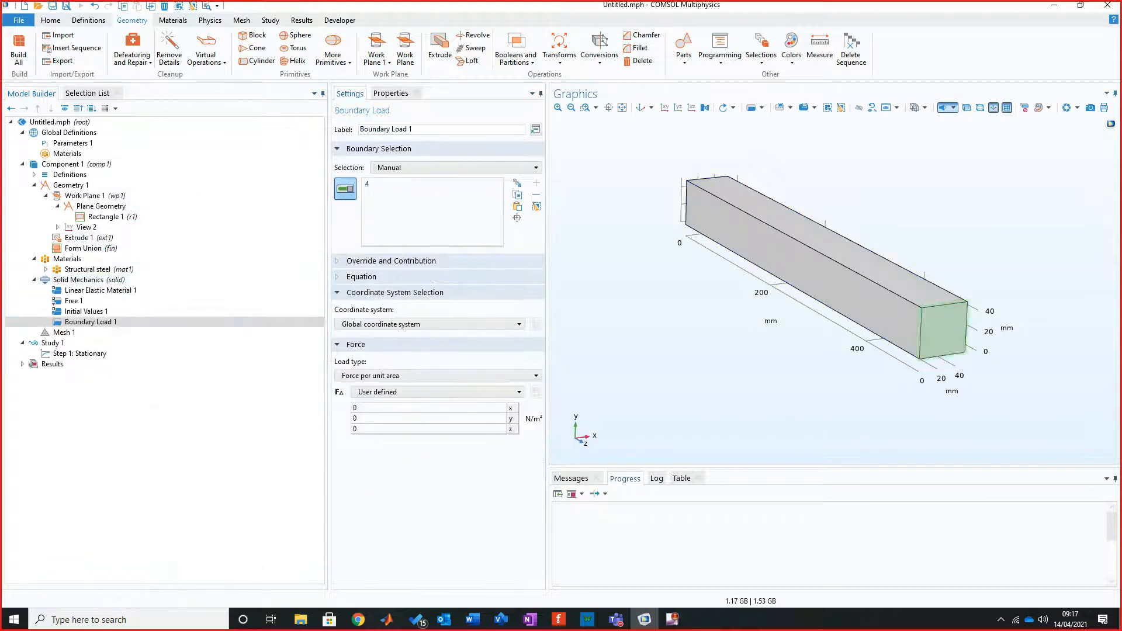
Set the boundary load type to Total force and its y-component to -F.
{"action": "left_click", "coordinate": [438, 392]}
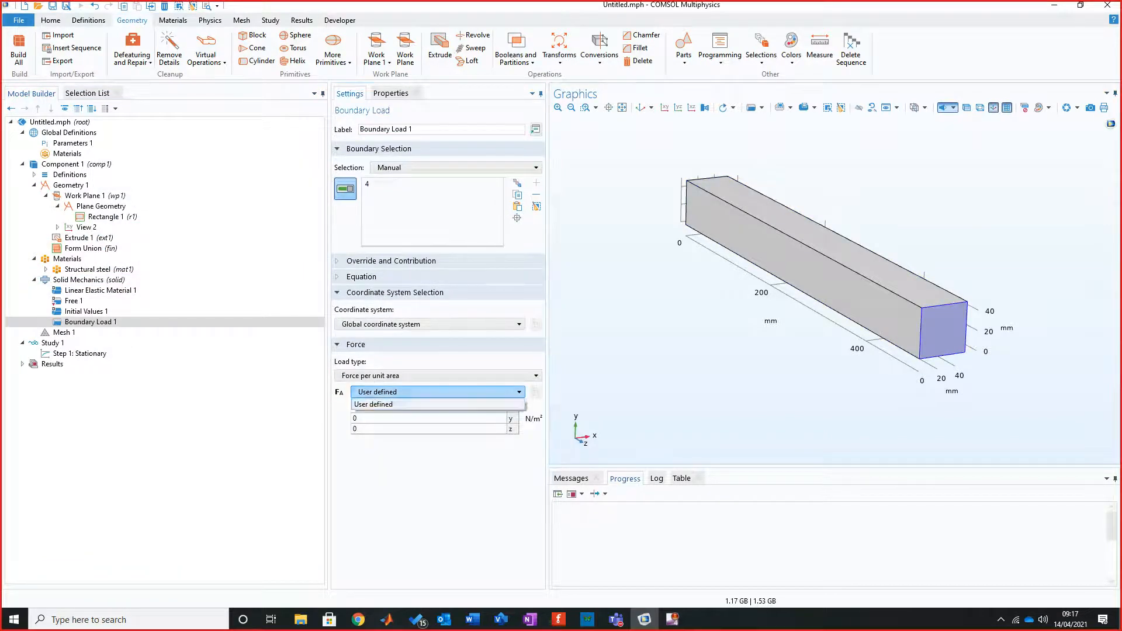
{"action": "left_click", "coordinate": [438, 375]}
{"action": "left_click", "coordinate": [438, 376]}
{"action": "left_click", "coordinate": [409, 398]}
{"action": "left_click", "coordinate": [437, 391]}
{"action": "left_click", "coordinate": [437, 401]}
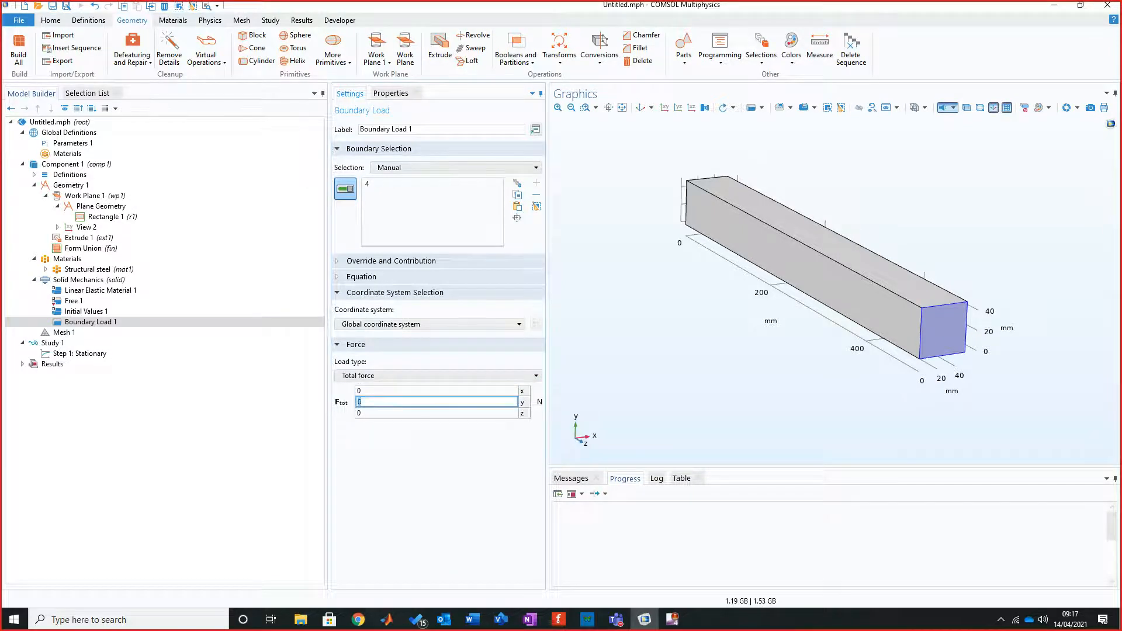
{"action": "type", "text": "-F"}
{"action": "key", "text": "Return"}
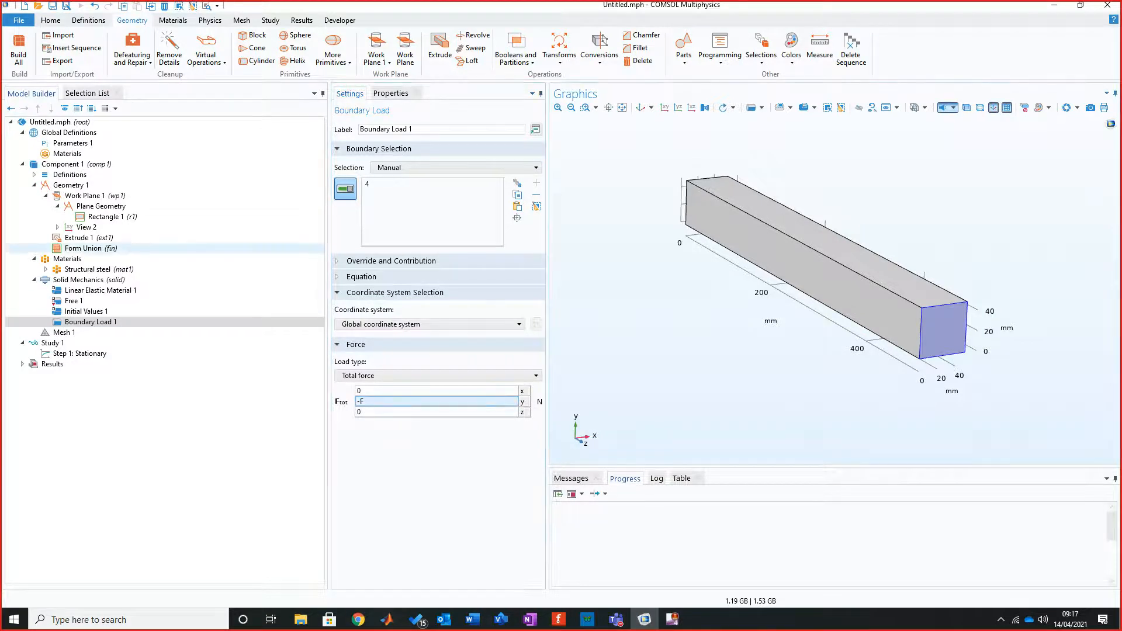
Add a Fixed Constraint to Solid Mechanics on the beam's end face at the origin, opposite the loaded face.
{"action": "right_click", "coordinate": [90, 280]}
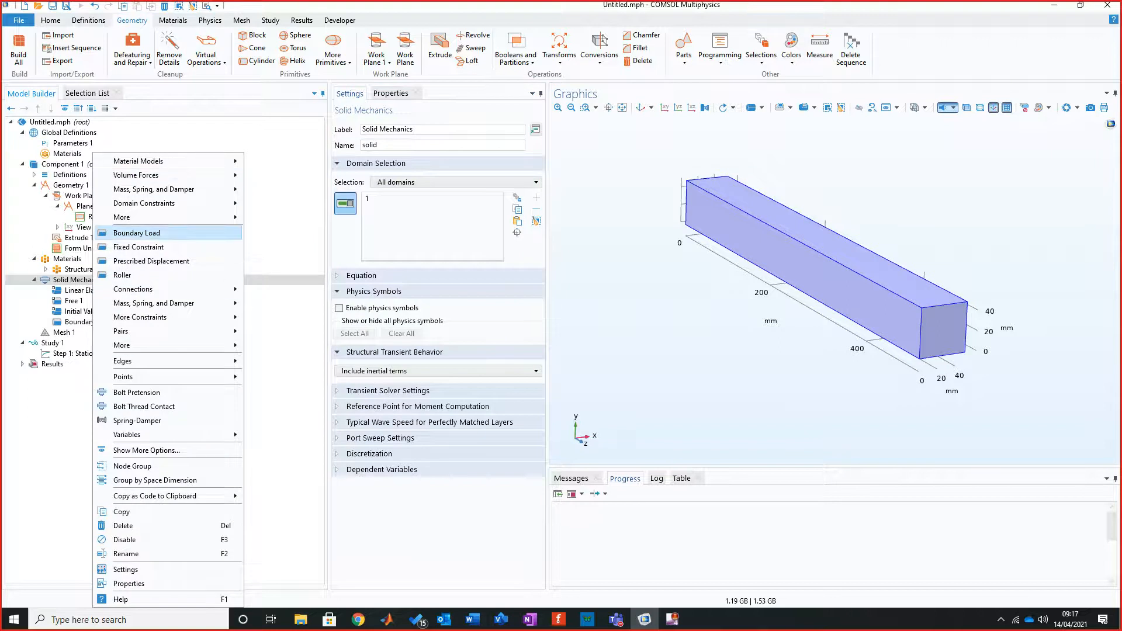
{"action": "left_click", "coordinate": [138, 246]}
{"action": "left_click_drag", "start_coordinate": [660, 350], "coordinate": [754, 351]}
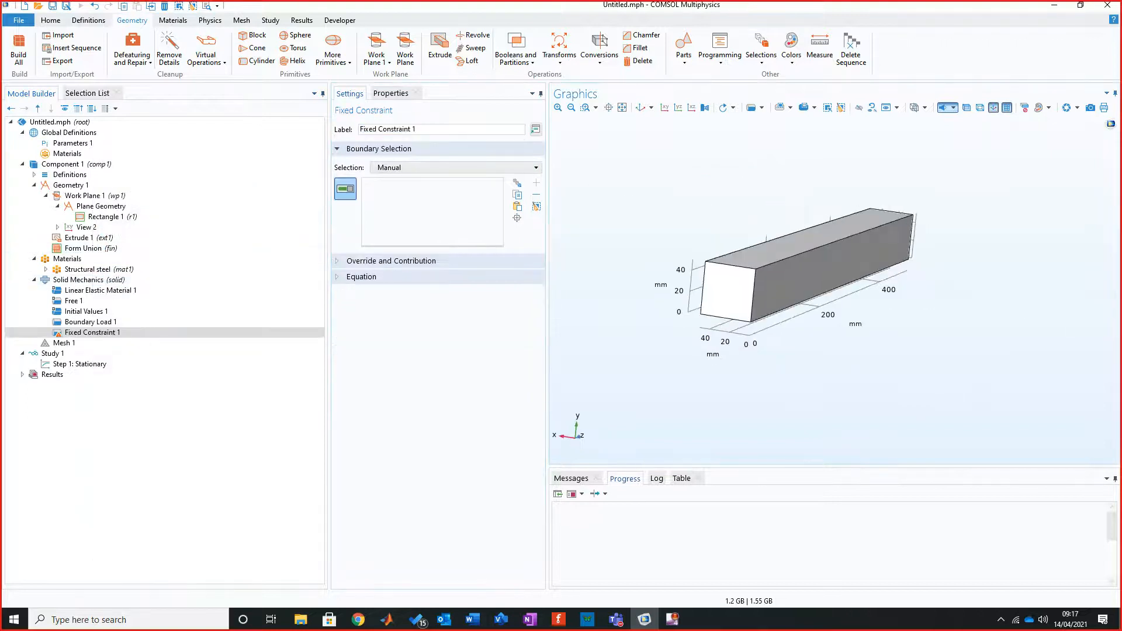
{"action": "left_click", "coordinate": [728, 292]}
{"action": "left_click_drag", "start_coordinate": [730, 304], "coordinate": [627, 299]}
Build the beam's physics-controlled mesh, refine its element size to Extra fine and rebuild it.
{"action": "left_click", "coordinate": [65, 343]}
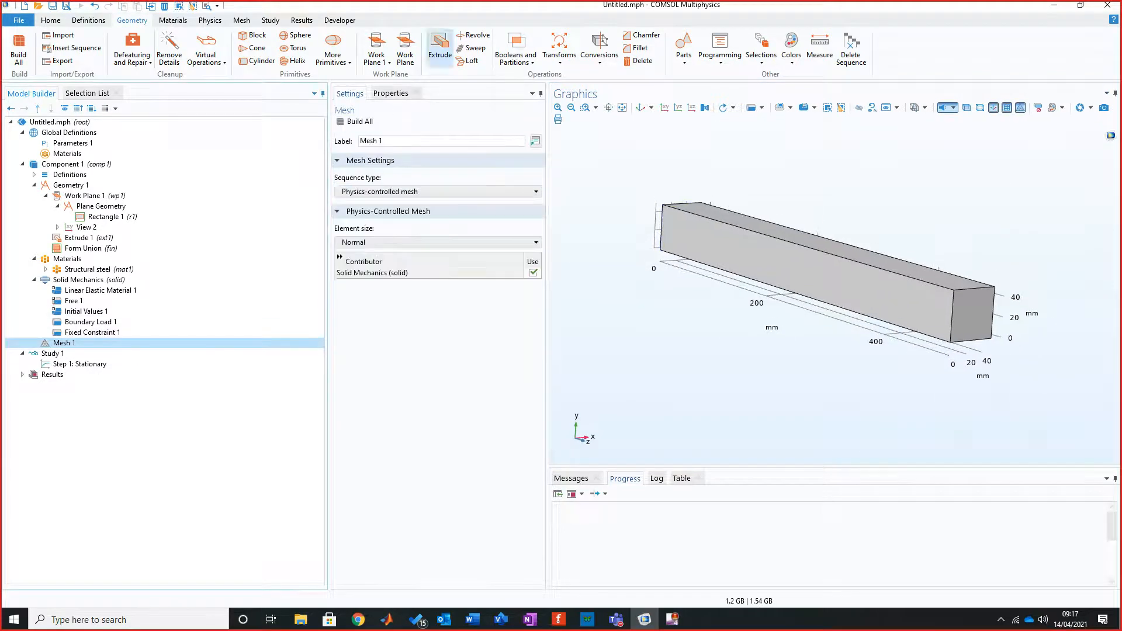
{"action": "left_click", "coordinate": [355, 121]}
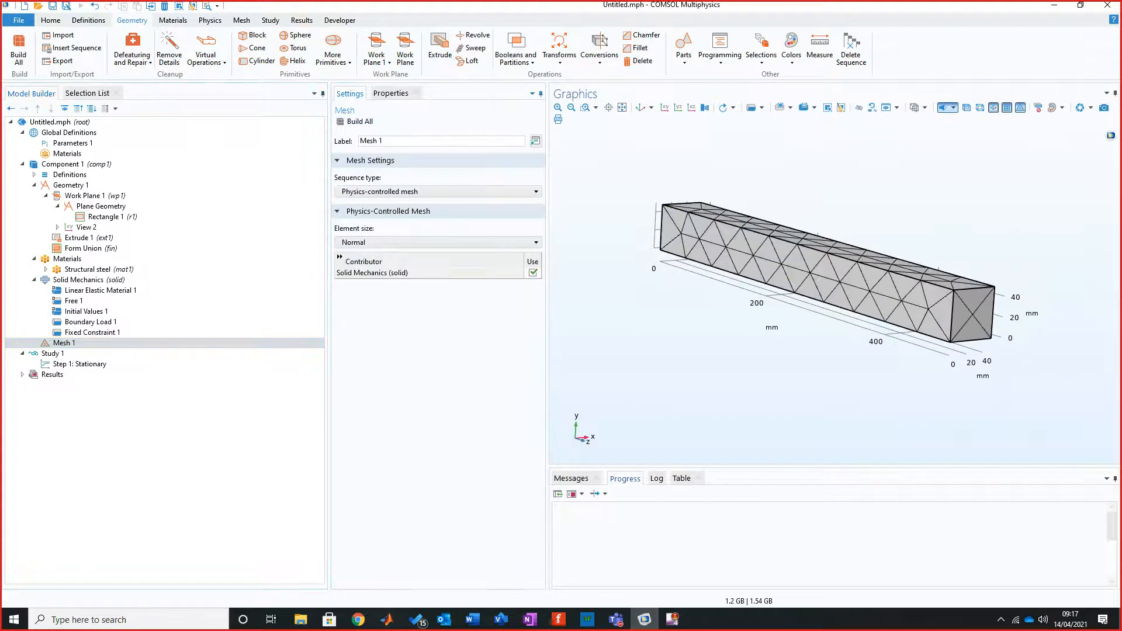
{"action": "left_click", "coordinate": [438, 241]}
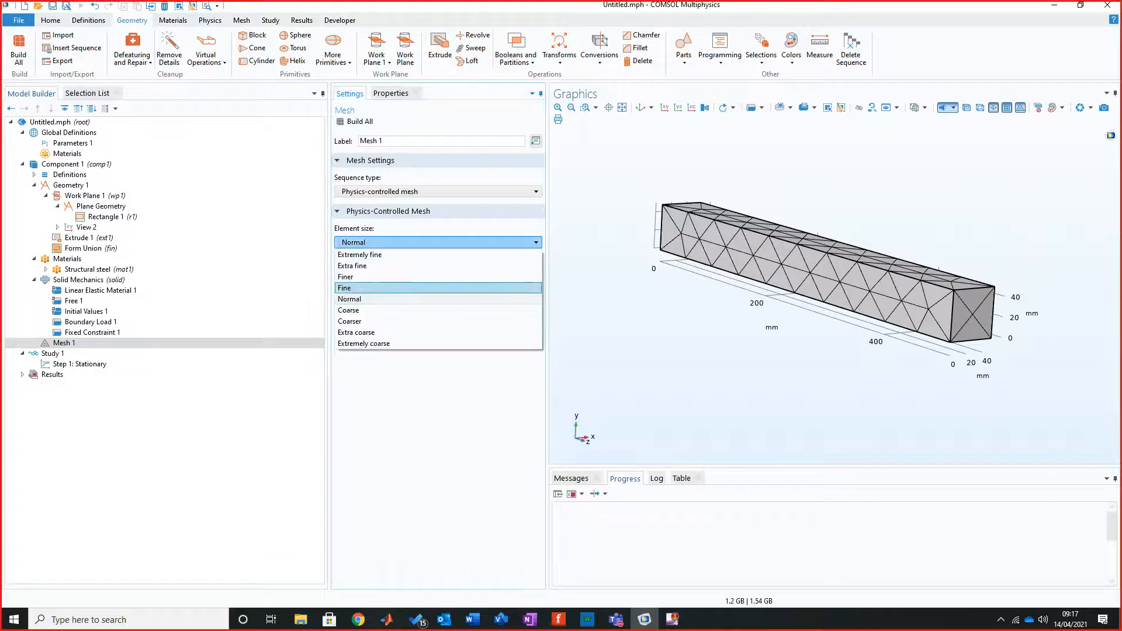
{"action": "left_click", "coordinate": [352, 265]}
{"action": "left_click", "coordinate": [355, 121]}
{"action": "left_click_drag", "start_coordinate": [830, 269], "coordinate": [827, 292]}
{"action": "scroll", "coordinate": [818, 248], "scroll_direction": "up", "scroll_amount": 2}
{"action": "left_click_drag", "start_coordinate": [818, 249], "coordinate": [839, 269]}
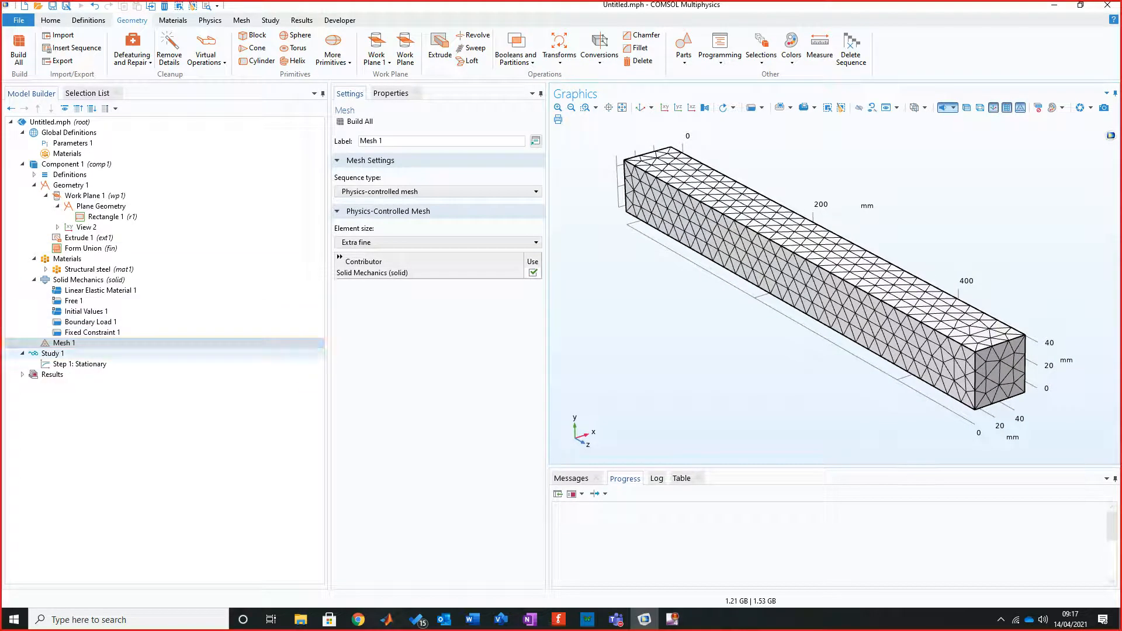
Review the settings of Study 1 and its Stationary step.
{"action": "left_click", "coordinate": [53, 354]}
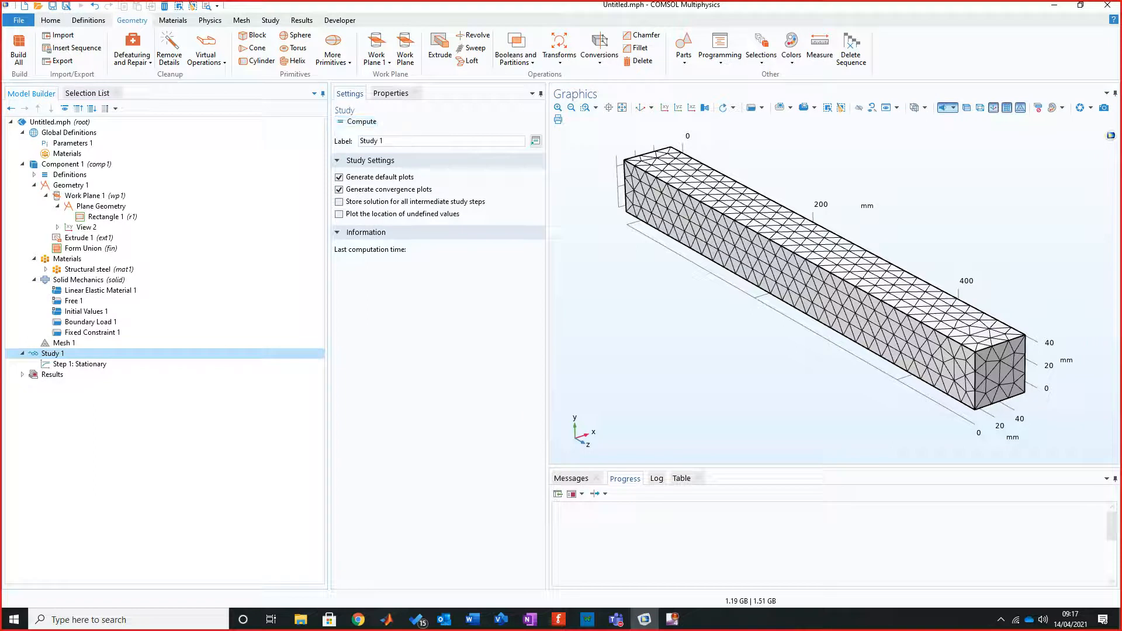
{"action": "left_click", "coordinate": [438, 315]}
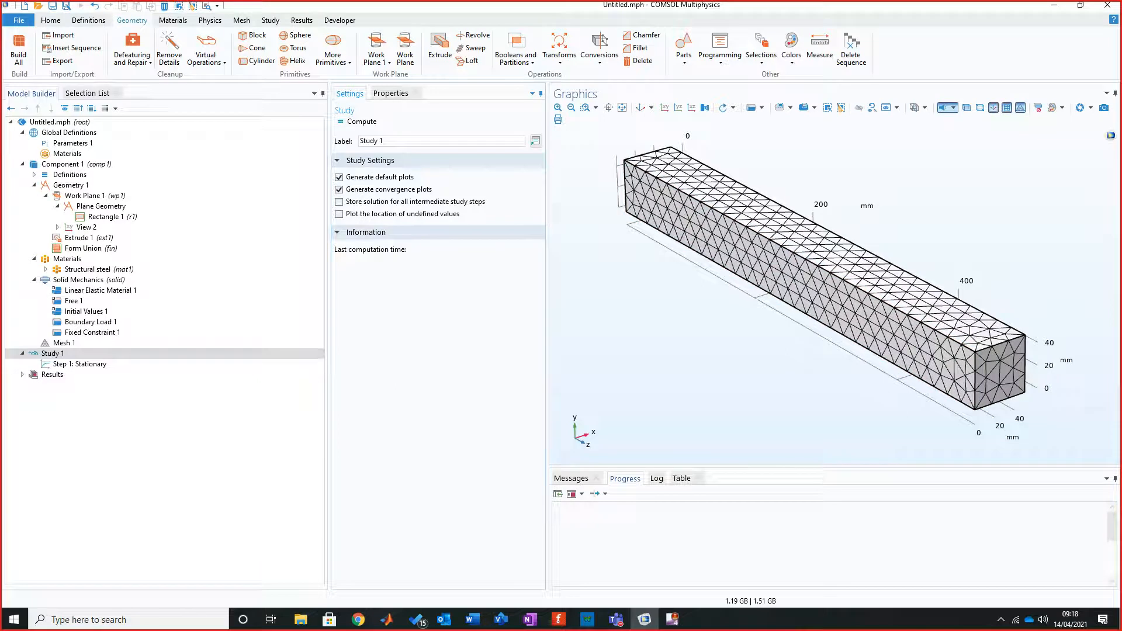
{"action": "left_click_drag", "start_coordinate": [754, 333], "coordinate": [777, 327]}
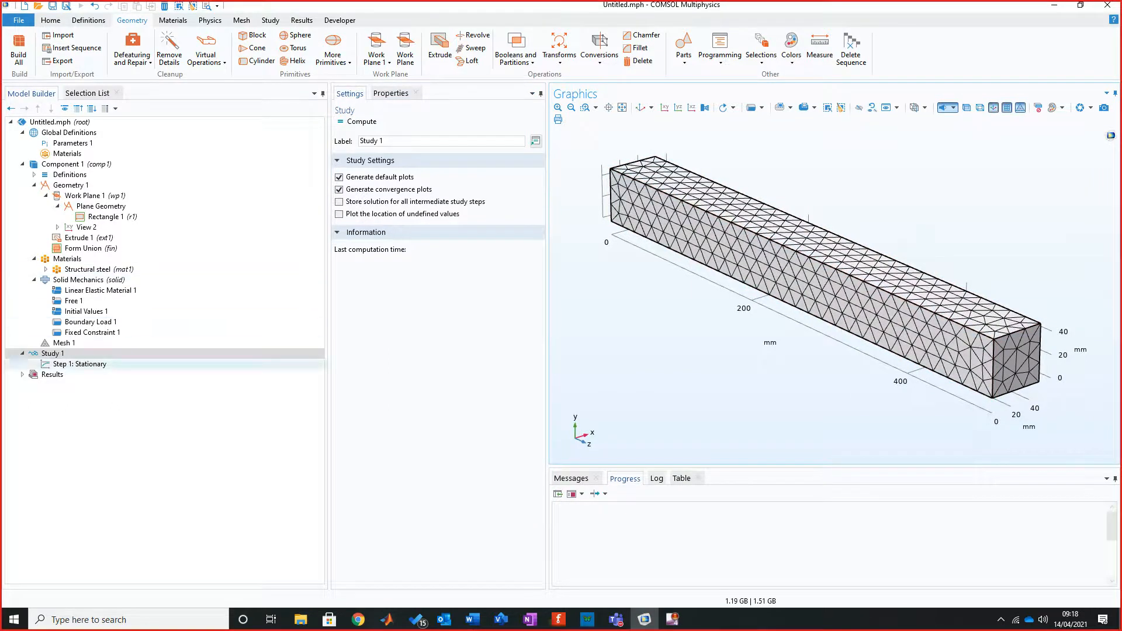
{"action": "left_click", "coordinate": [79, 364]}
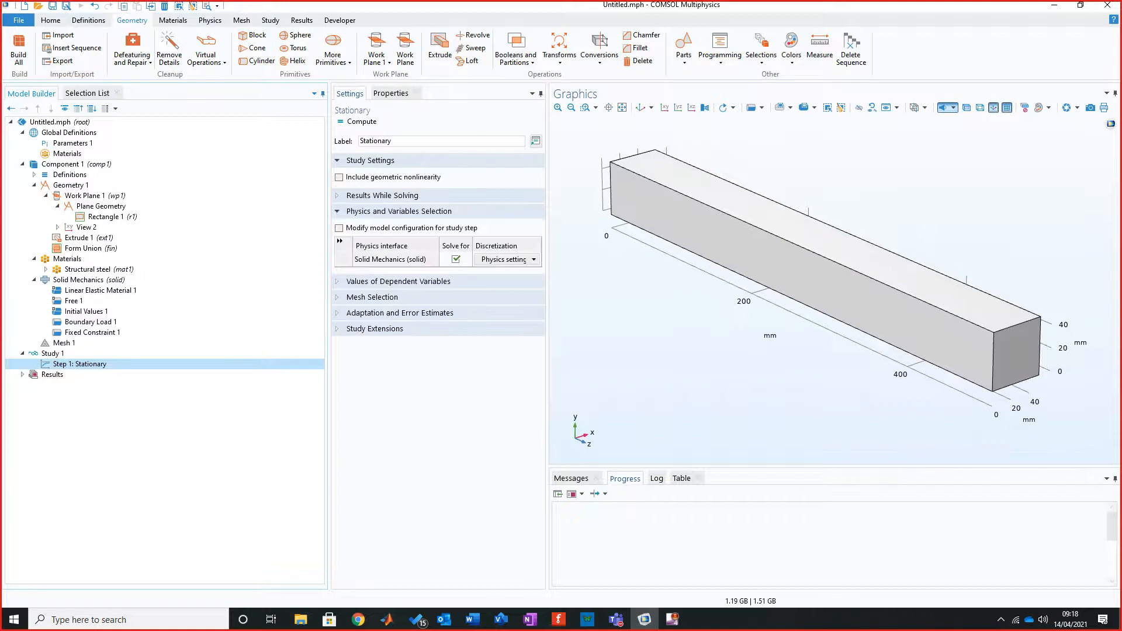
Add a Parametric Sweep to Study 1.
{"action": "left_click", "coordinate": [53, 353]}
{"action": "right_click", "coordinate": [62, 353]}
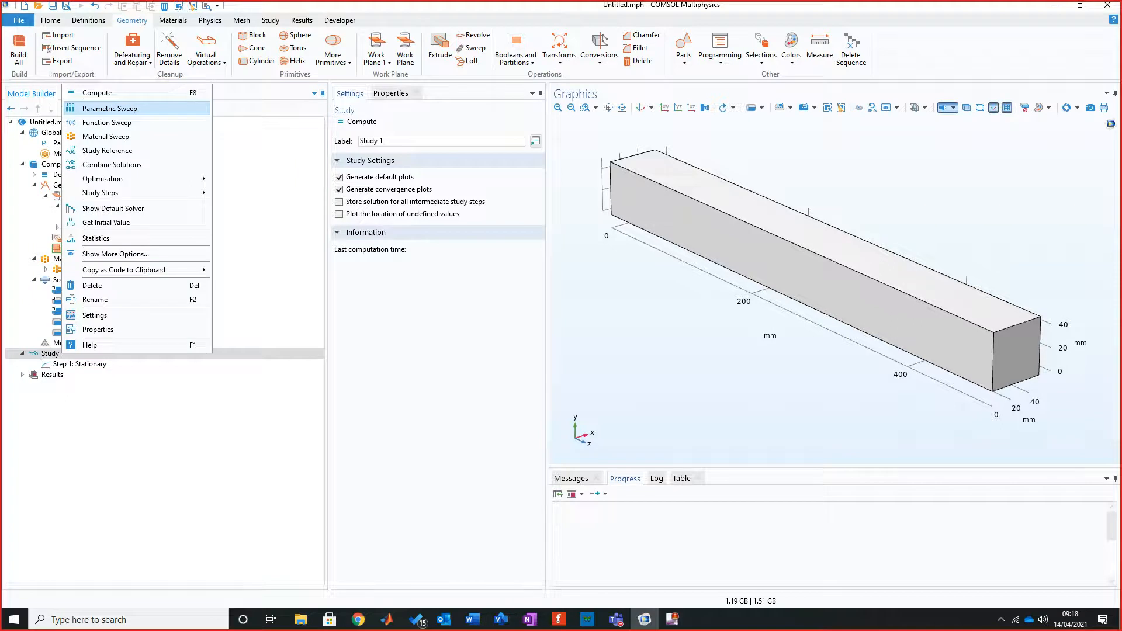
{"action": "left_click", "coordinate": [110, 109]}
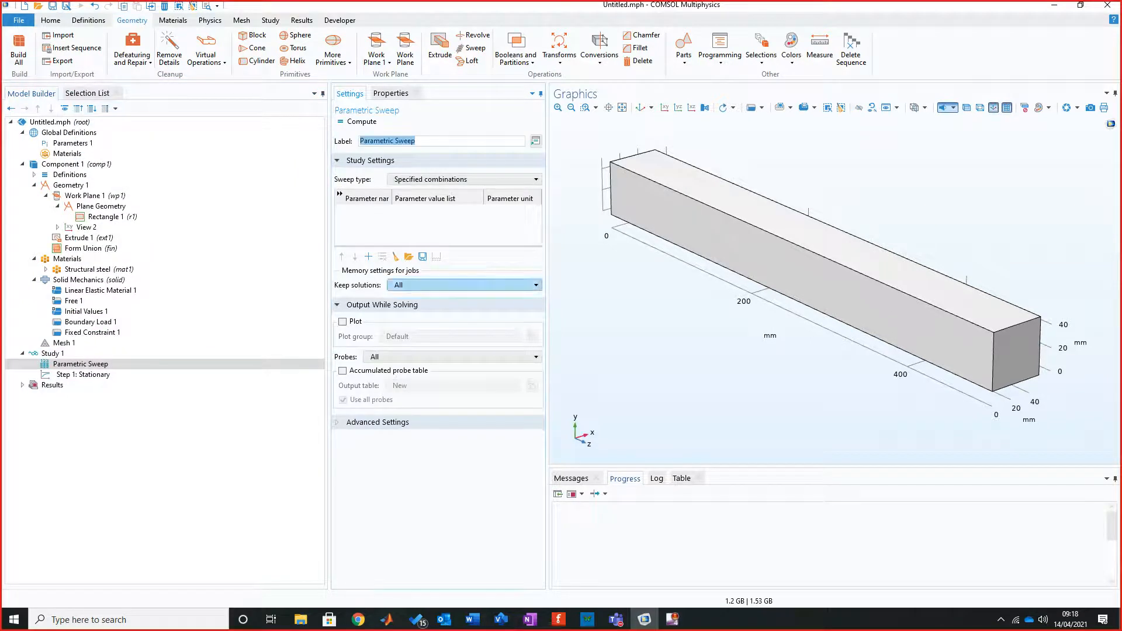
Try the Parameter switch and All combinations sweep types for the Parametric Sweep, returning to Specified combinations.
{"action": "left_click_drag", "start_coordinate": [547, 218], "coordinate": [591, 219]}
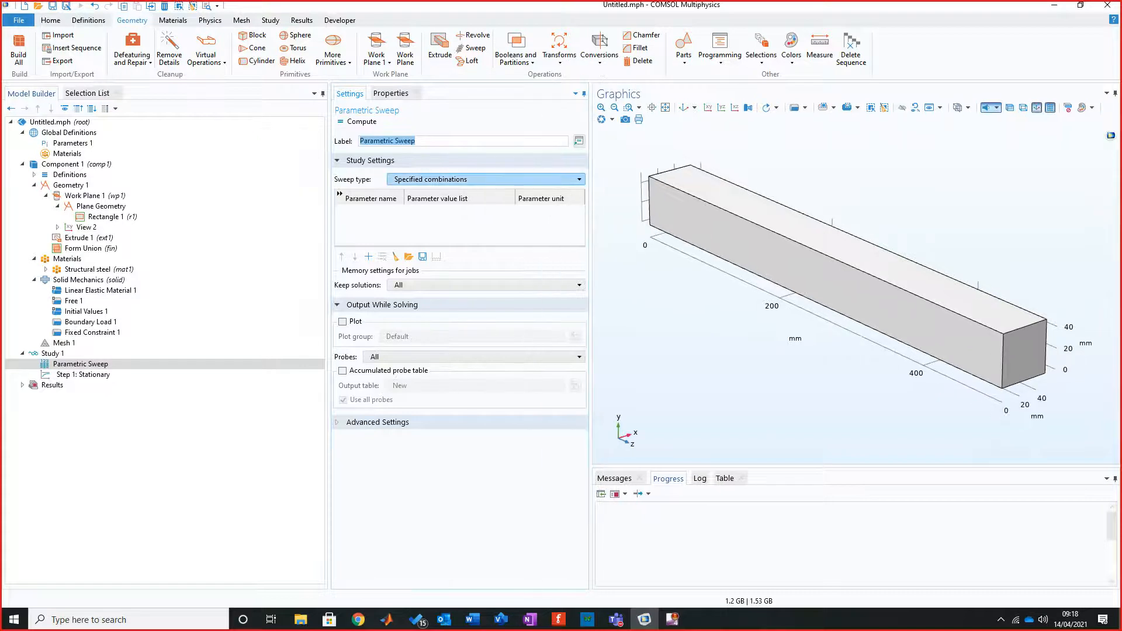
{"action": "left_click", "coordinate": [485, 179]}
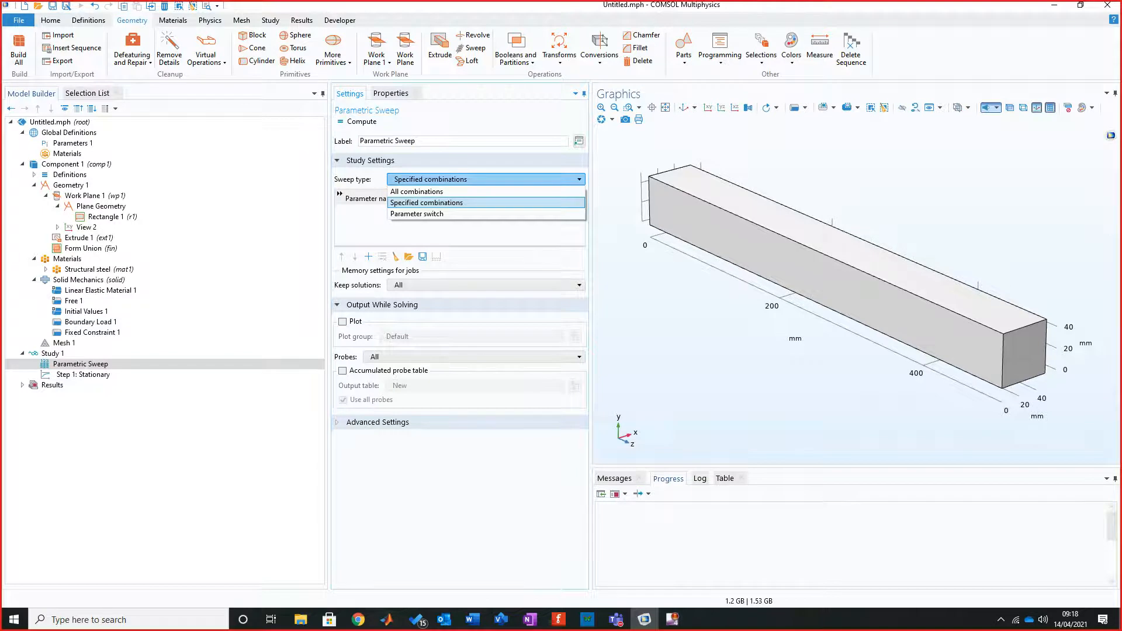
{"action": "key", "text": "Escape"}
{"action": "left_click", "coordinate": [485, 180]}
{"action": "left_click", "coordinate": [468, 215]}
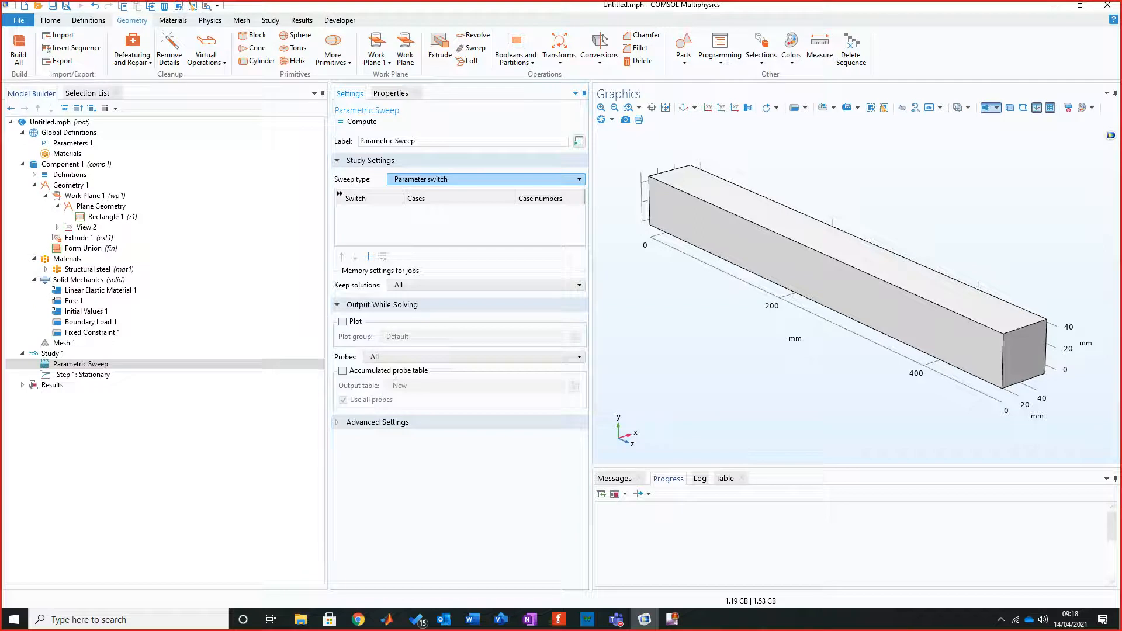
{"action": "left_click", "coordinate": [486, 180]}
{"action": "left_click", "coordinate": [468, 203]}
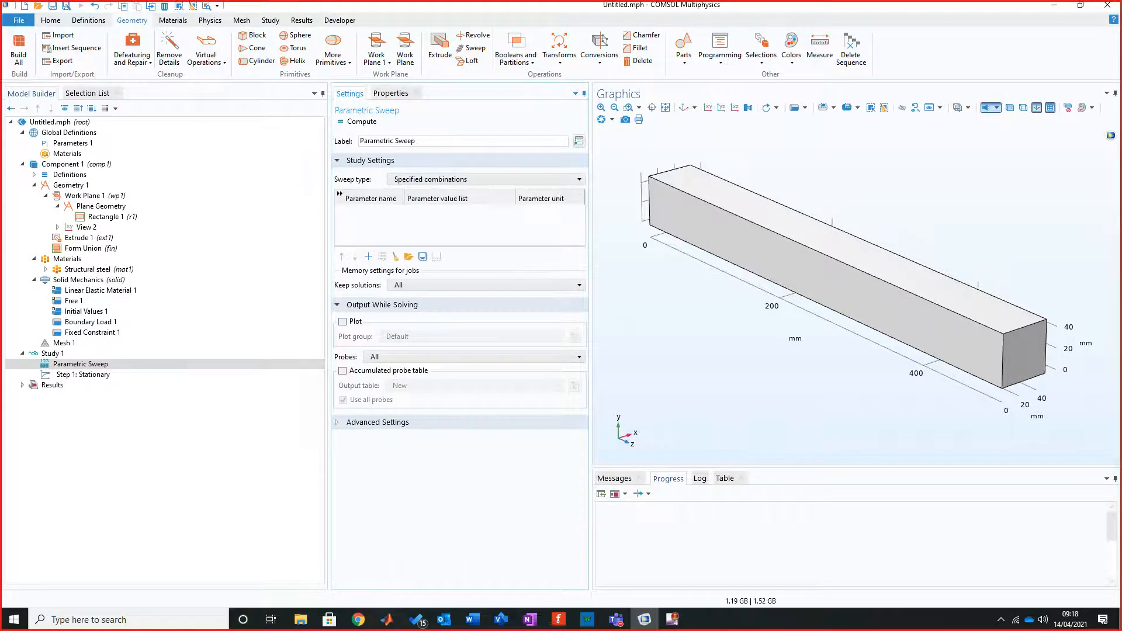
{"action": "left_click", "coordinate": [486, 180]}
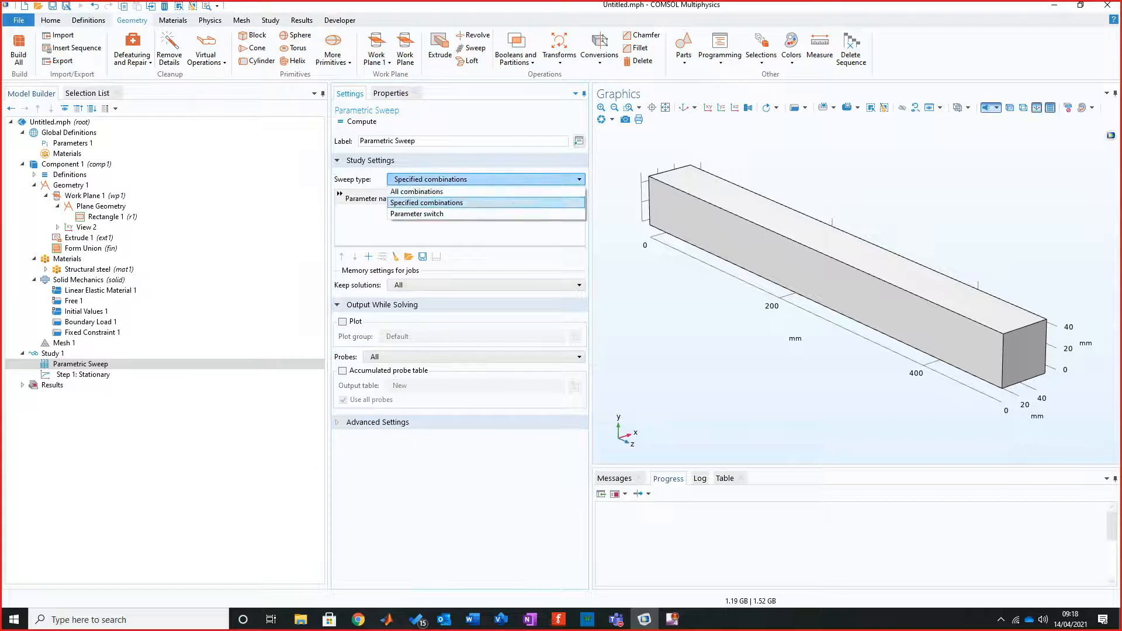
{"action": "left_click", "coordinate": [416, 192]}
{"action": "left_click", "coordinate": [485, 179]}
{"action": "left_click", "coordinate": [426, 202]}
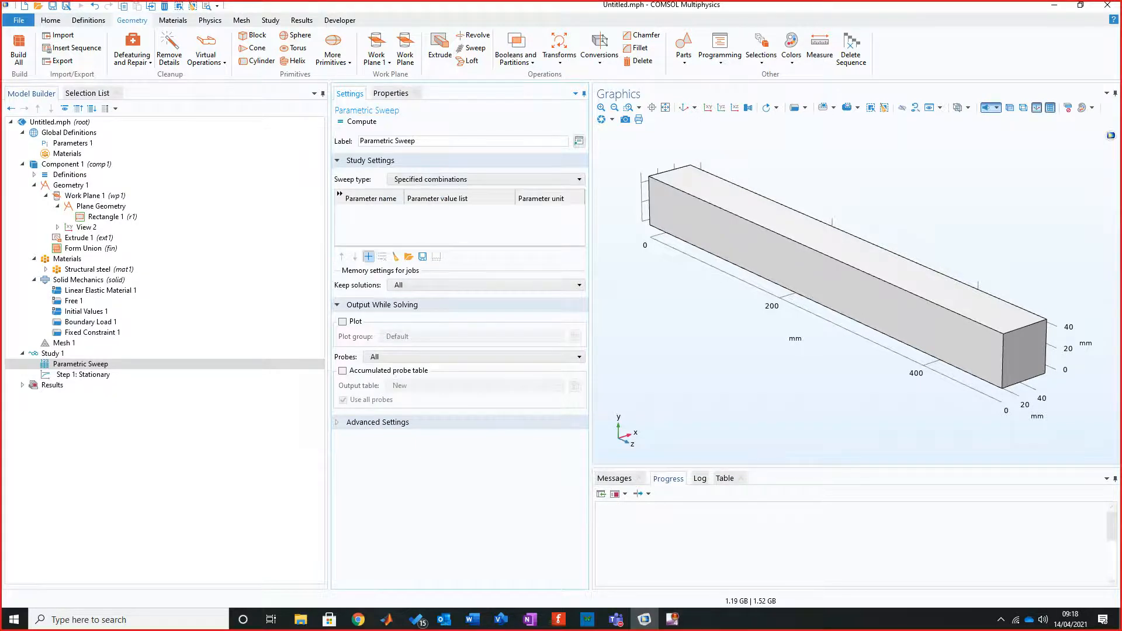
Add the length parameter L to the Parametric Sweep and check its definition in Parameters 1.
{"action": "left_click", "coordinate": [368, 256]}
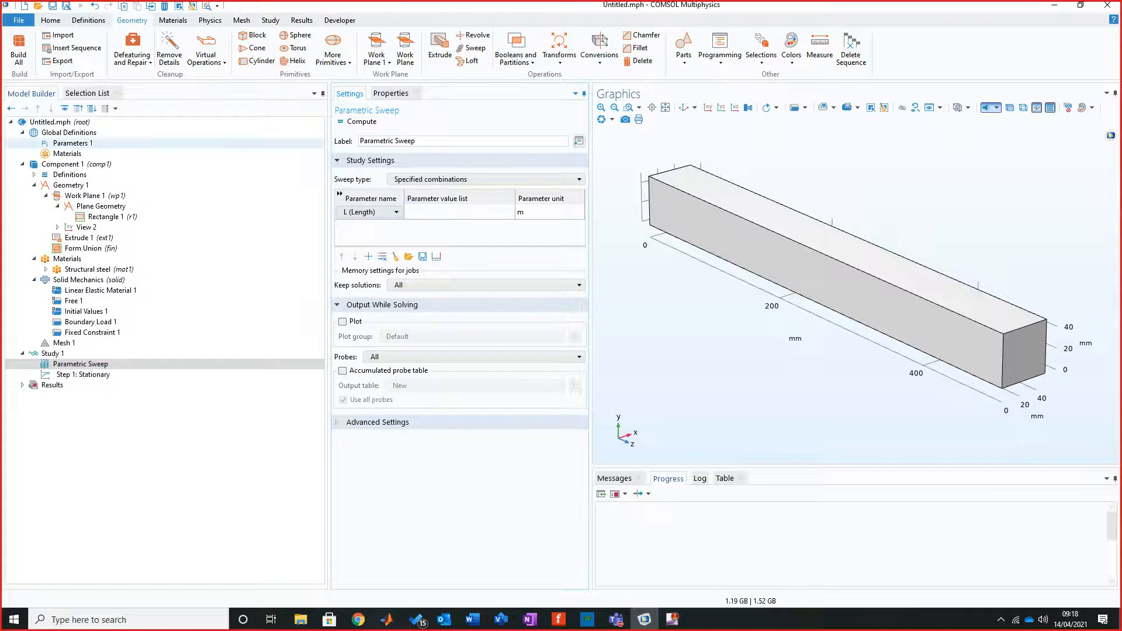
{"action": "left_click", "coordinate": [73, 143]}
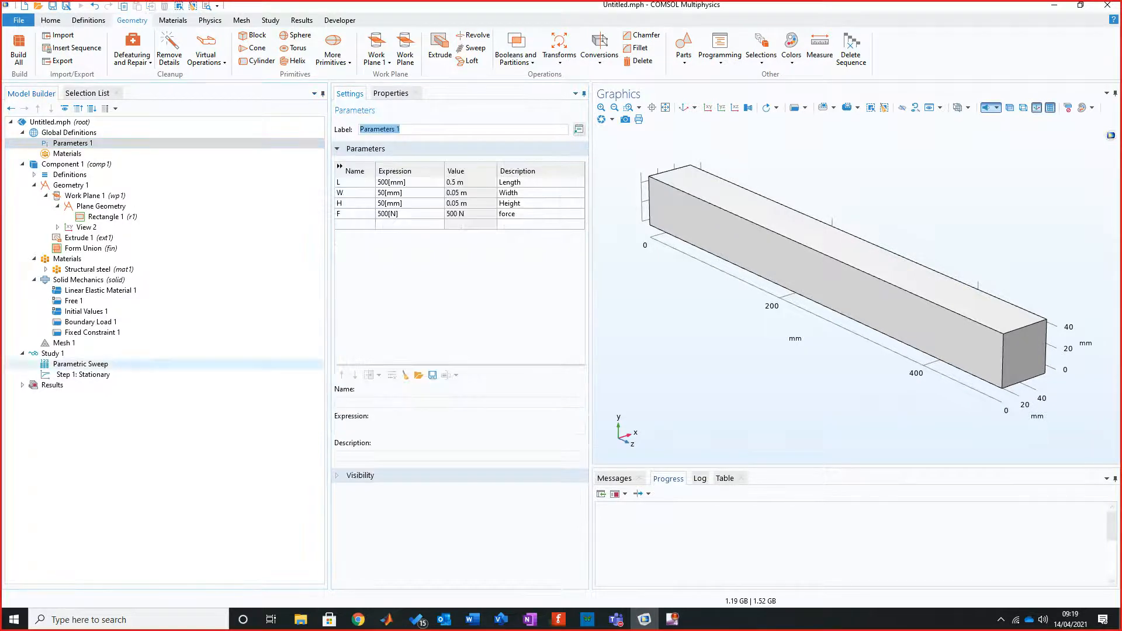
{"action": "left_click", "coordinate": [81, 364]}
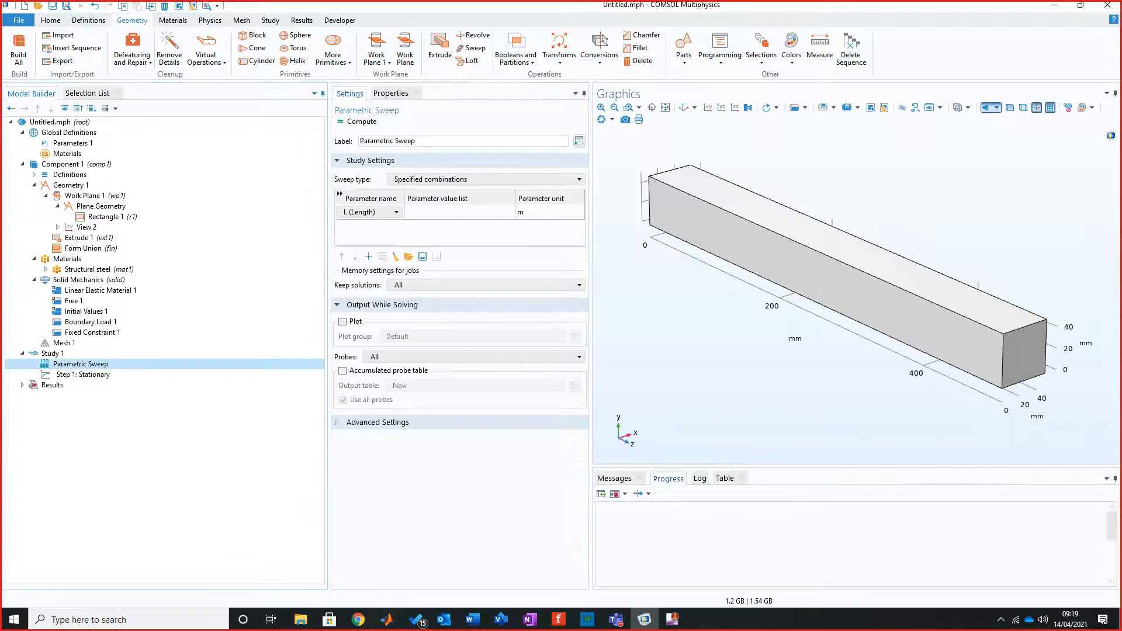
Fill the value list of L with a range from 100 to 600 in steps of 50.
{"action": "left_click", "coordinate": [453, 212]}
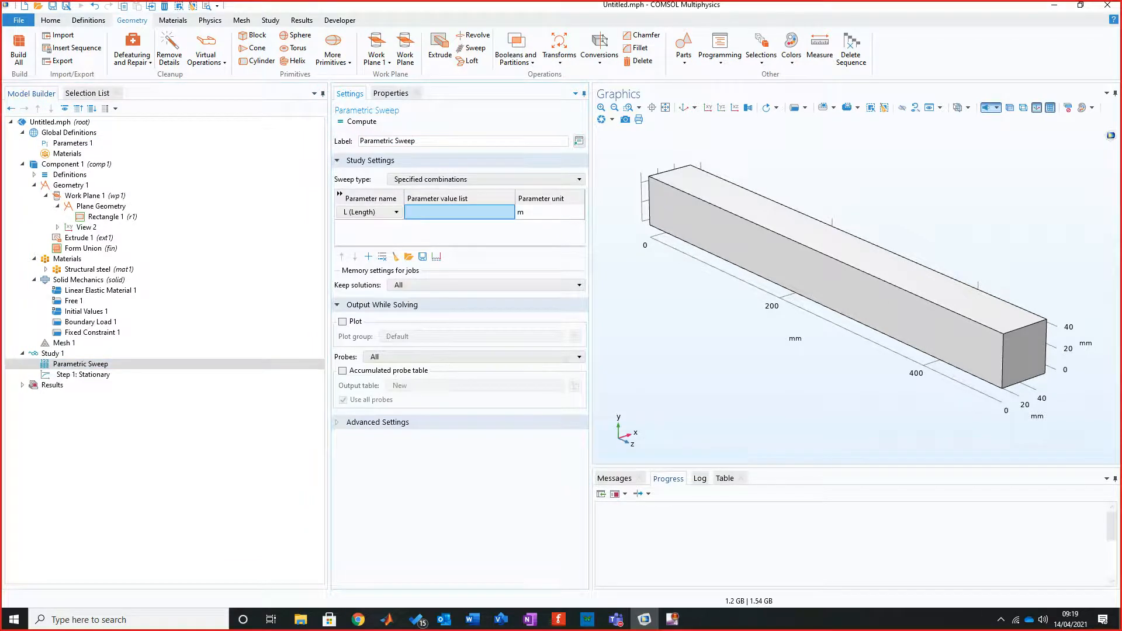
{"action": "left_click", "coordinate": [436, 256]}
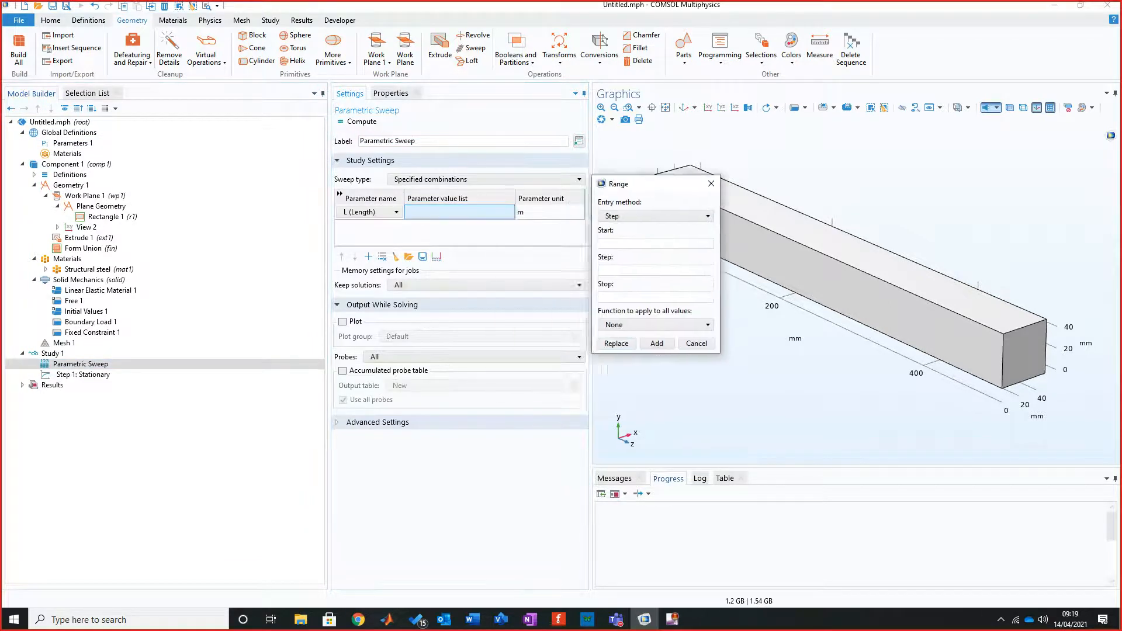
{"action": "left_click", "coordinate": [673, 236]}
{"action": "type", "text": "100"}
{"action": "key", "text": "Tab"}
{"action": "key", "text": "Tab"}
{"action": "key", "text": "shift+Tab"}
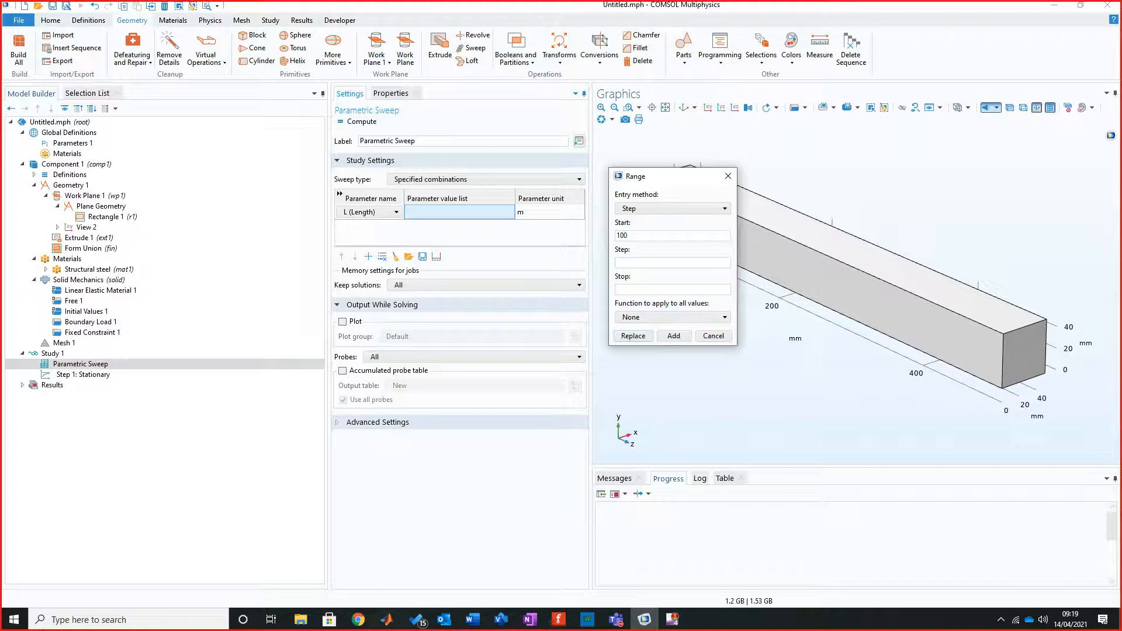
{"action": "type", "text": "60"}
{"action": "type", "text": "50"}
{"action": "left_click", "coordinate": [673, 336]}
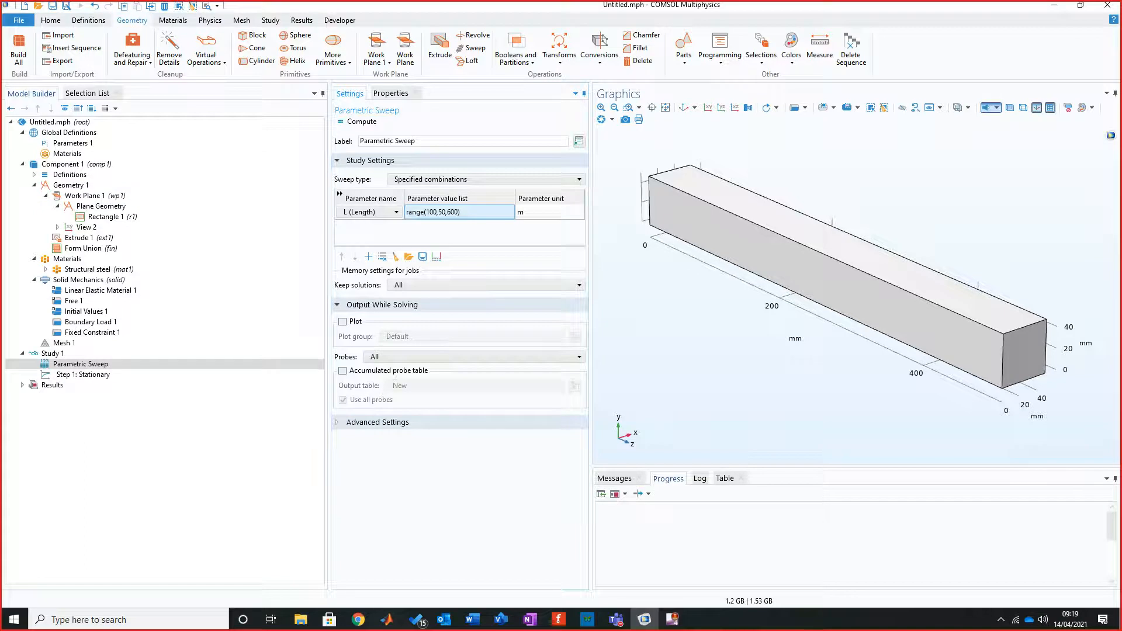
Add a second sweep parameter and assign it to F (force).
{"action": "left_click", "coordinate": [368, 256]}
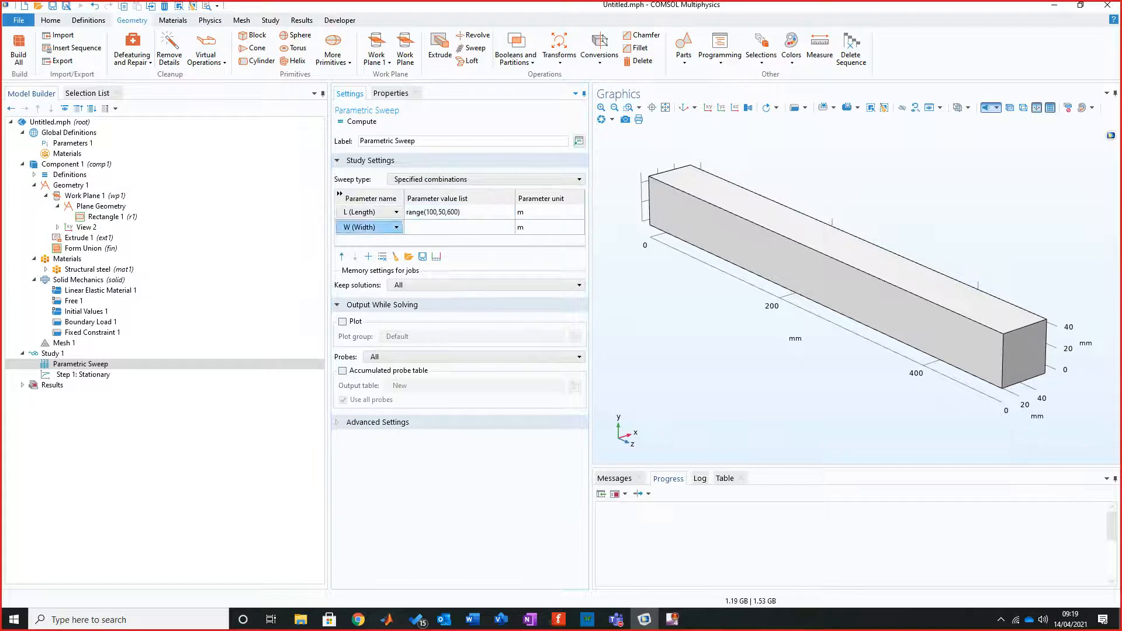
{"action": "left_click", "coordinate": [436, 256]}
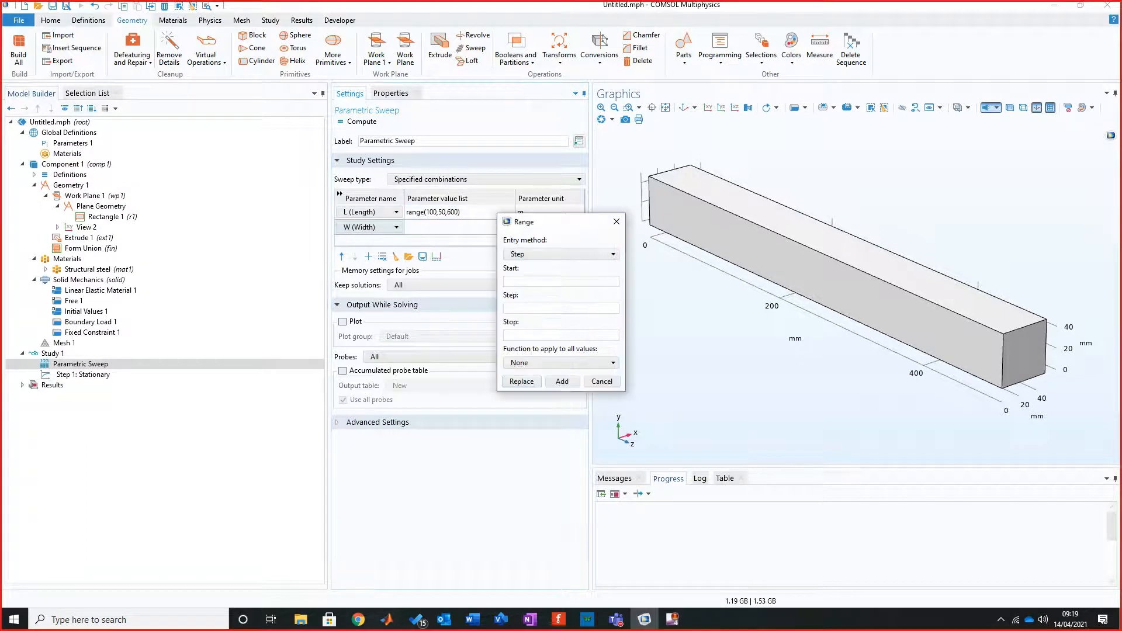
{"action": "left_click", "coordinate": [602, 382]}
{"action": "left_click", "coordinate": [380, 227]}
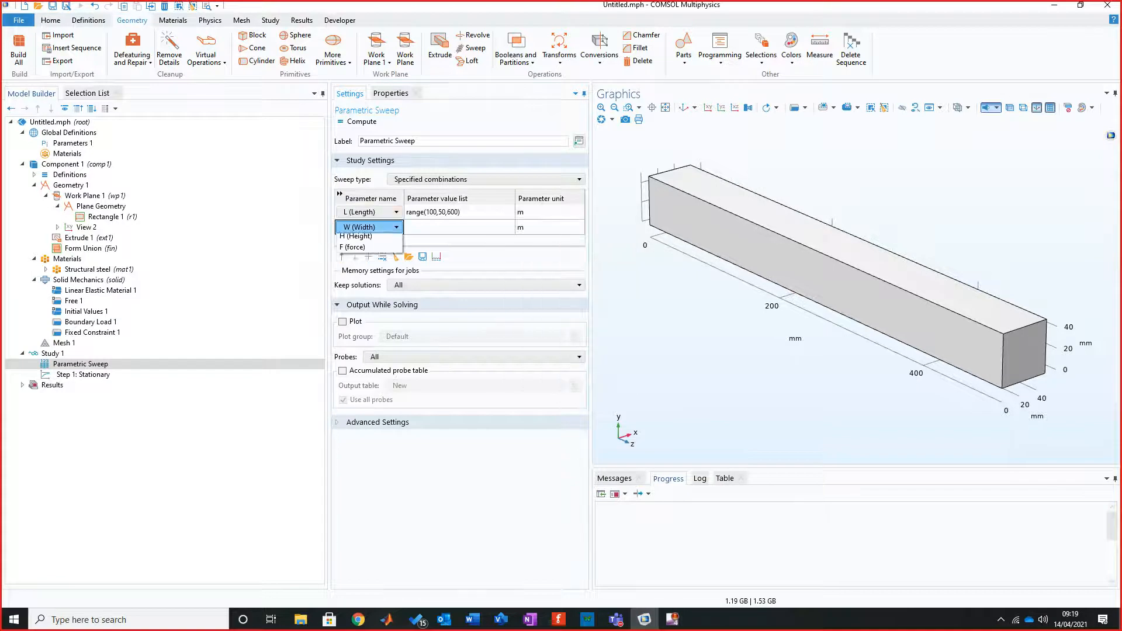
{"action": "left_click", "coordinate": [362, 283]}
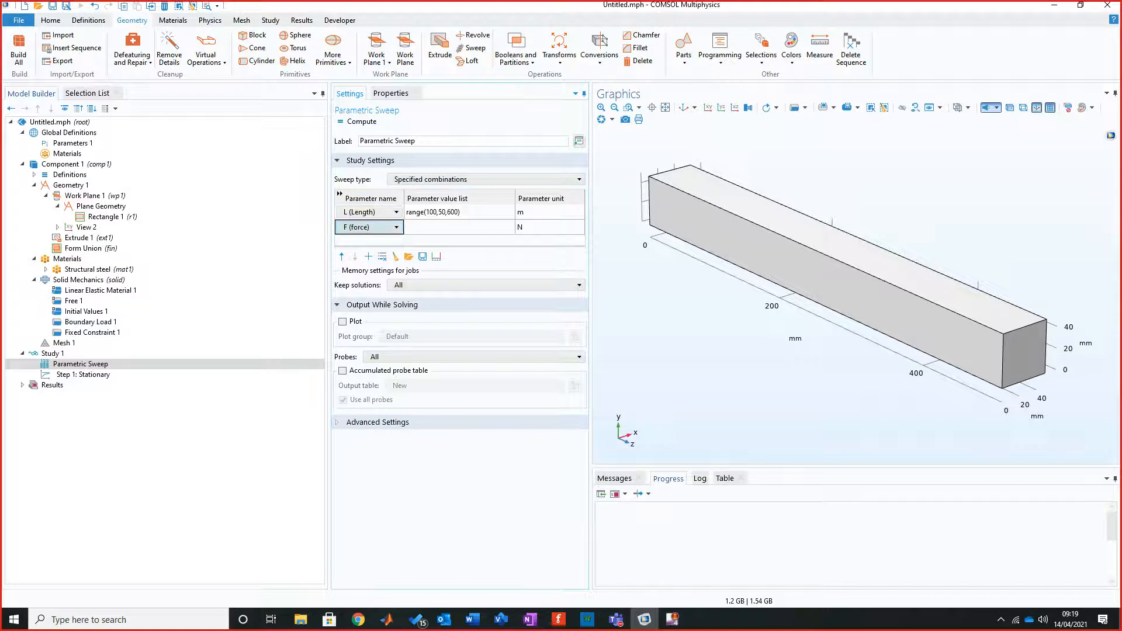
{"action": "left_click", "coordinate": [436, 257]}
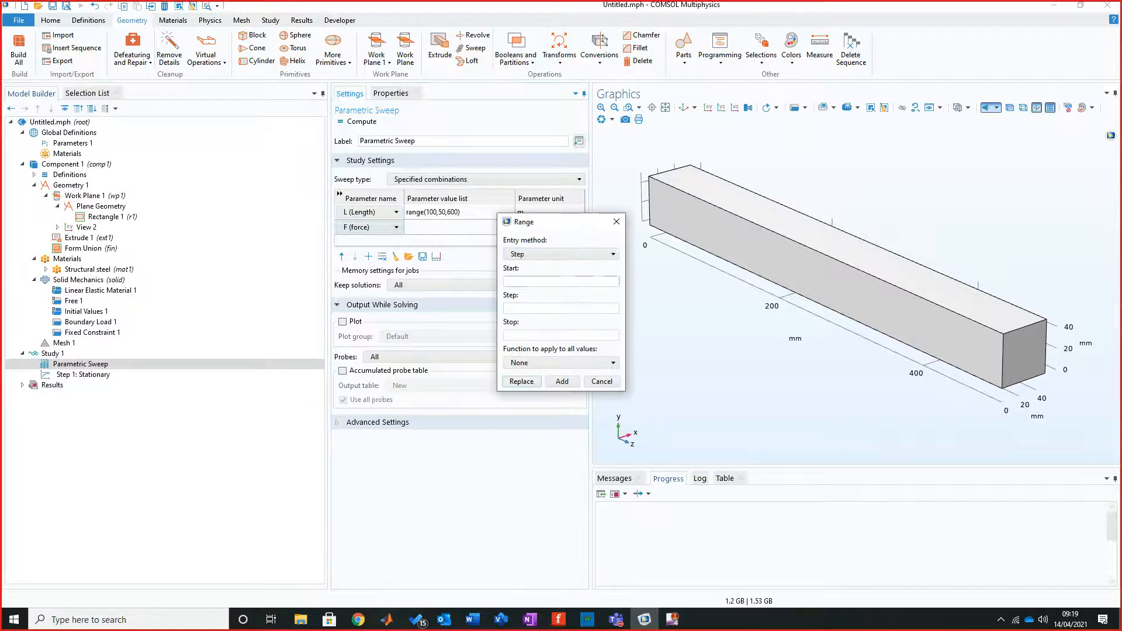
{"action": "left_click", "coordinate": [561, 254]}
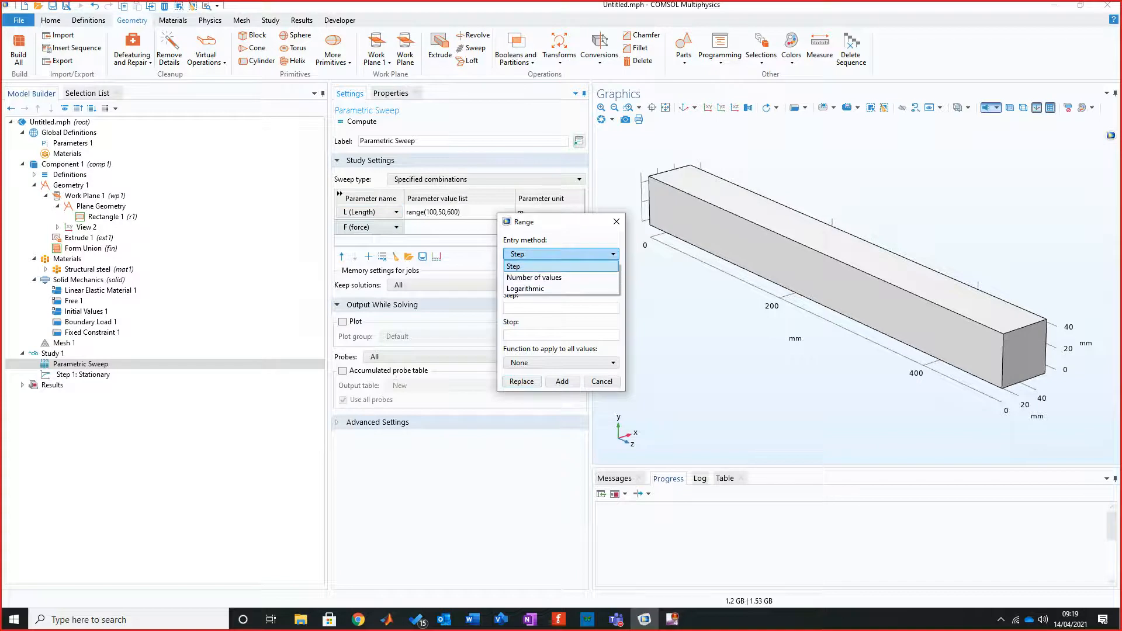
{"action": "left_click", "coordinate": [534, 278]}
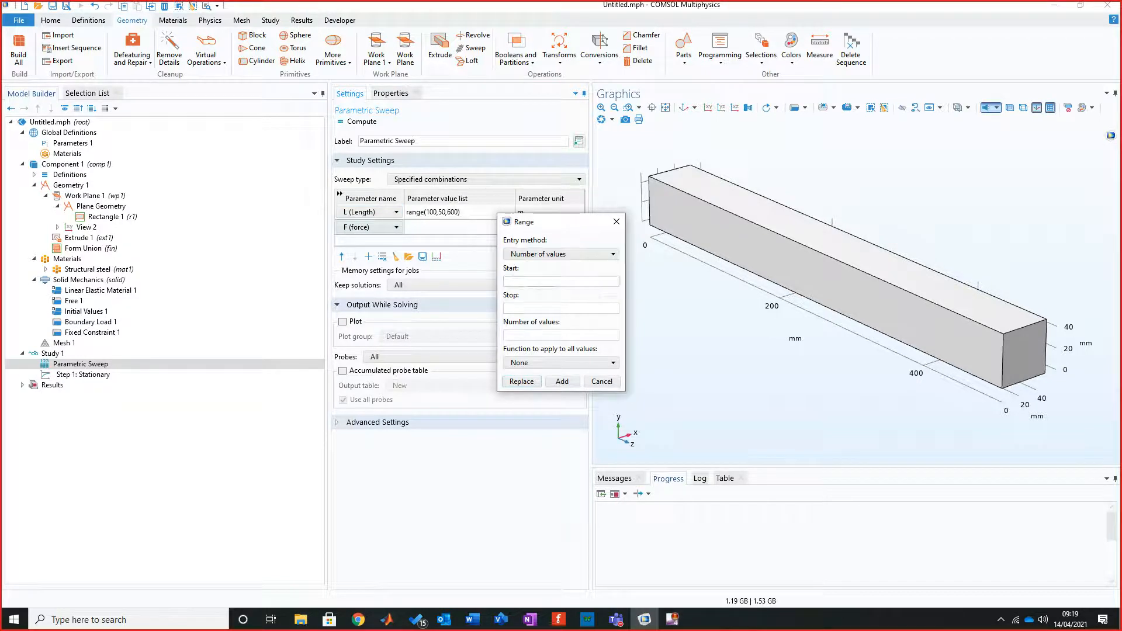
{"action": "left_click_drag", "start_coordinate": [524, 217], "coordinate": [759, 195]}
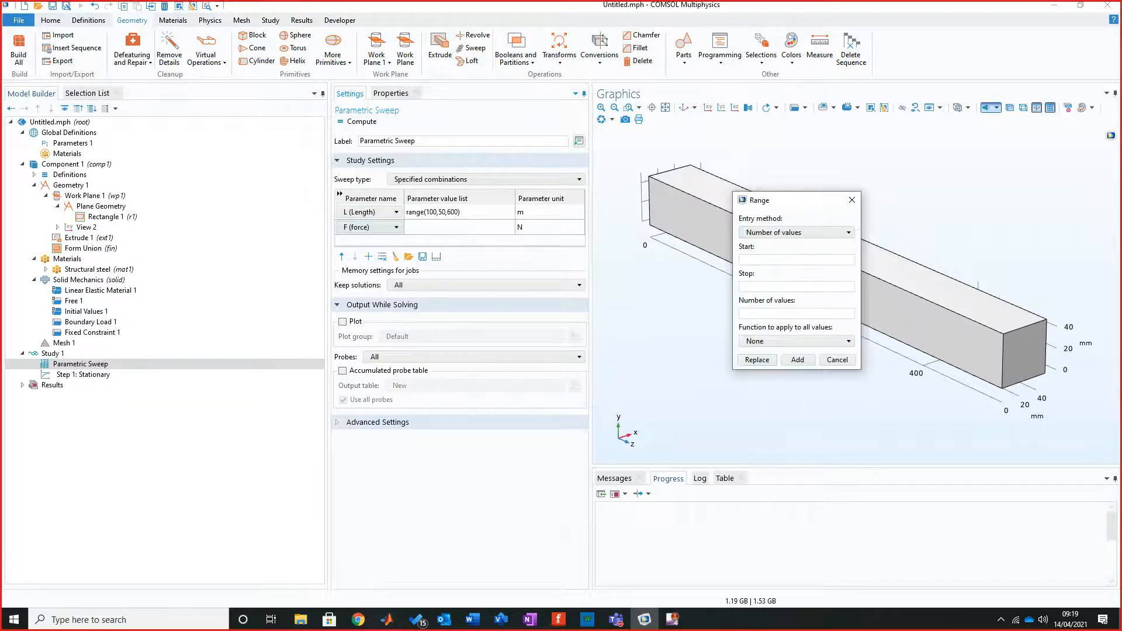
{"action": "left_click", "coordinate": [836, 359]}
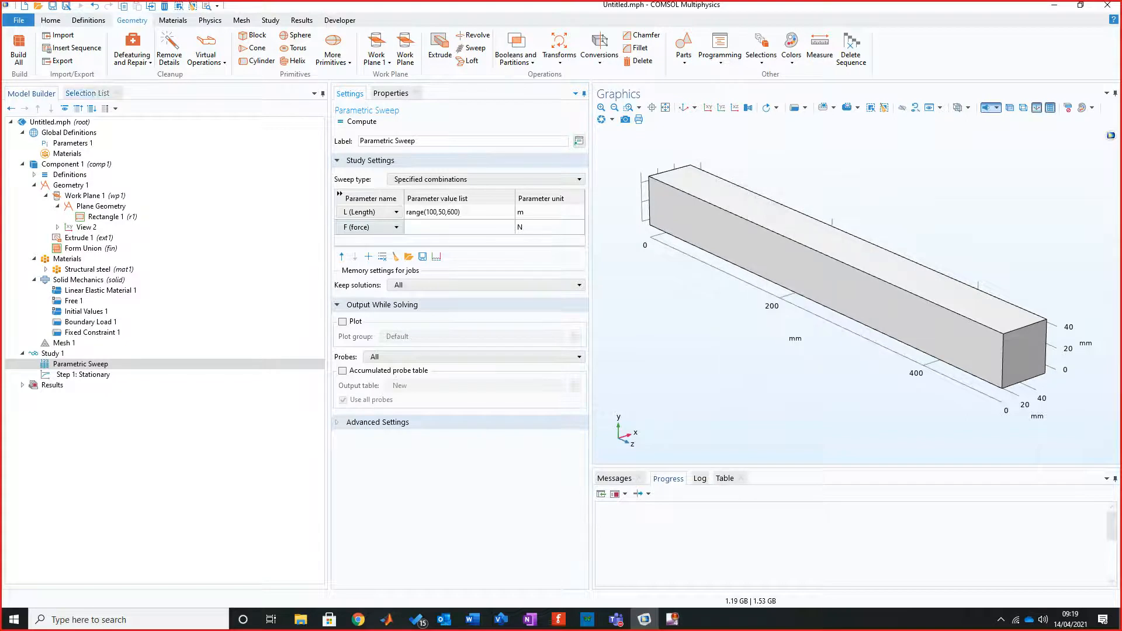
{"action": "left_click", "coordinate": [71, 143]}
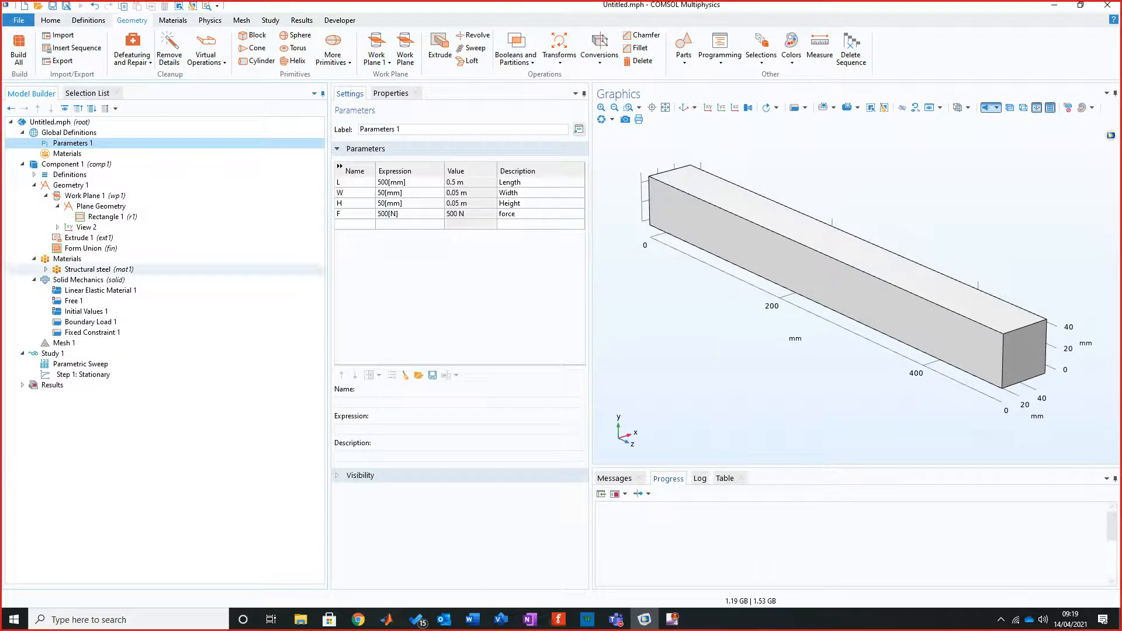
{"action": "left_click", "coordinate": [80, 364]}
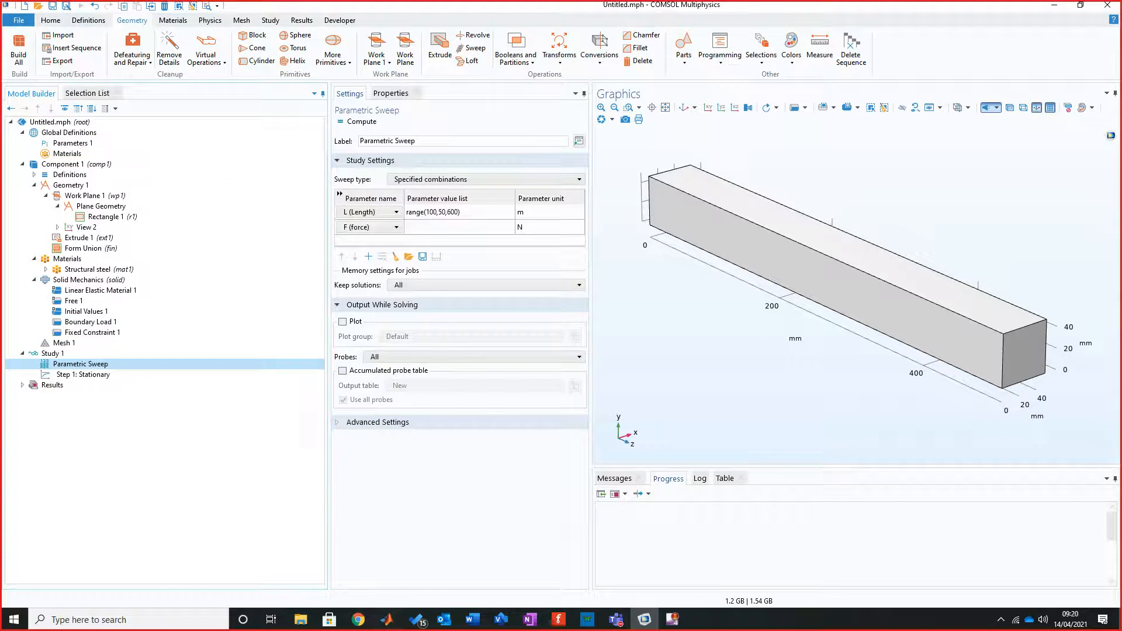
Begin a value range for the force parameter F with a start value of 100.
{"action": "left_click", "coordinate": [460, 228]}
{"action": "left_click", "coordinate": [436, 257]}
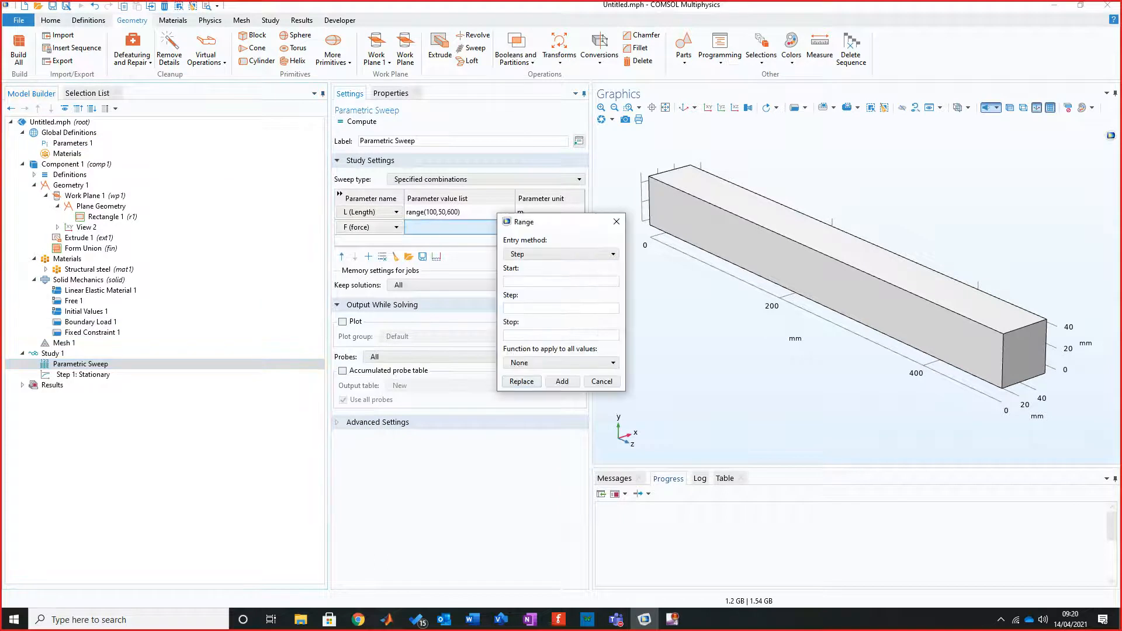
{"action": "left_click", "coordinate": [561, 255]}
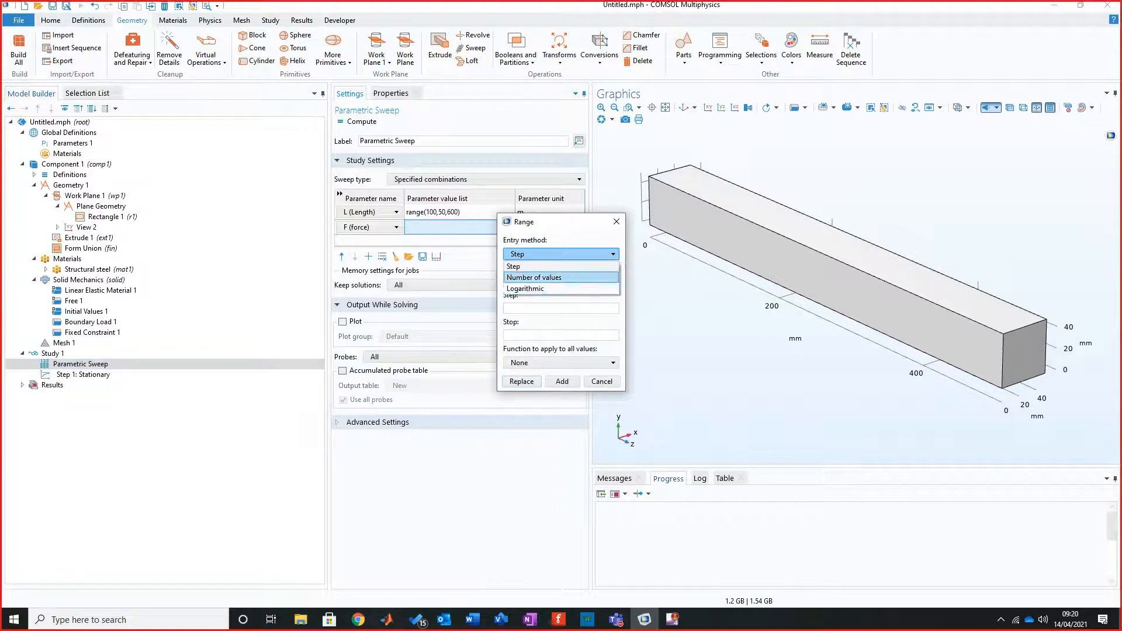
{"action": "left_click", "coordinate": [537, 277]}
{"action": "left_click", "coordinate": [549, 282]}
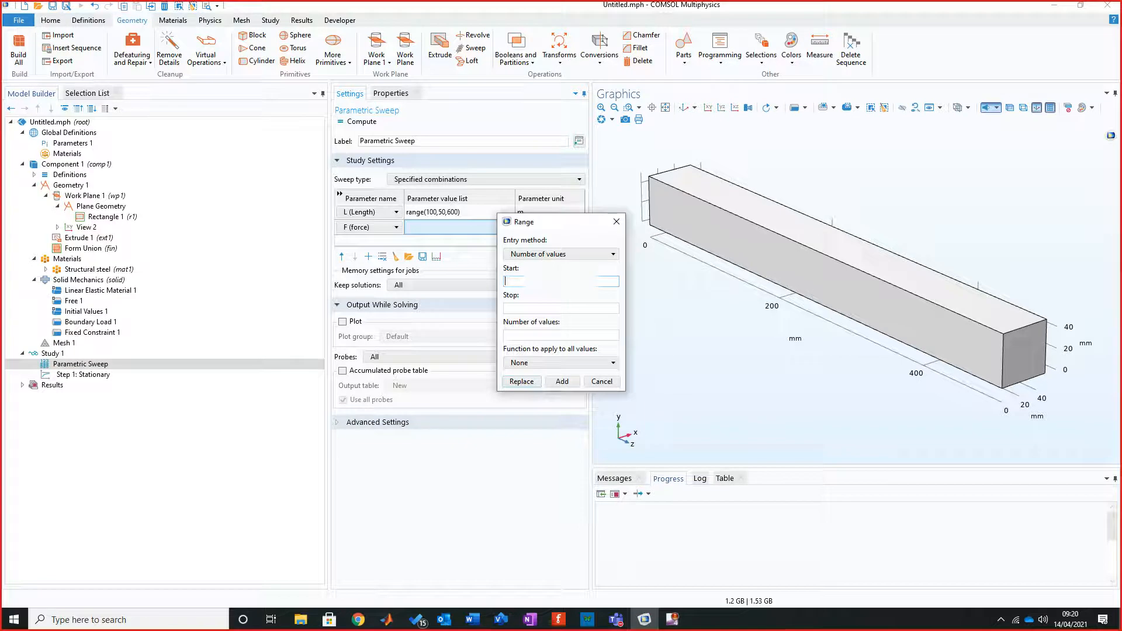
{"action": "type", "text": "500"}
{"action": "key", "text": "BackSpace"}
{"action": "key", "text": "BackSpace"}
{"action": "key", "text": "BackSpace"}
{"action": "type", "text": "100"}
Define F's range by Step with a step of 50 and a stop of 800, and add it to the value list.
{"action": "left_click", "coordinate": [555, 308]}
{"action": "left_click", "coordinate": [560, 254]}
{"action": "left_click", "coordinate": [534, 278]}
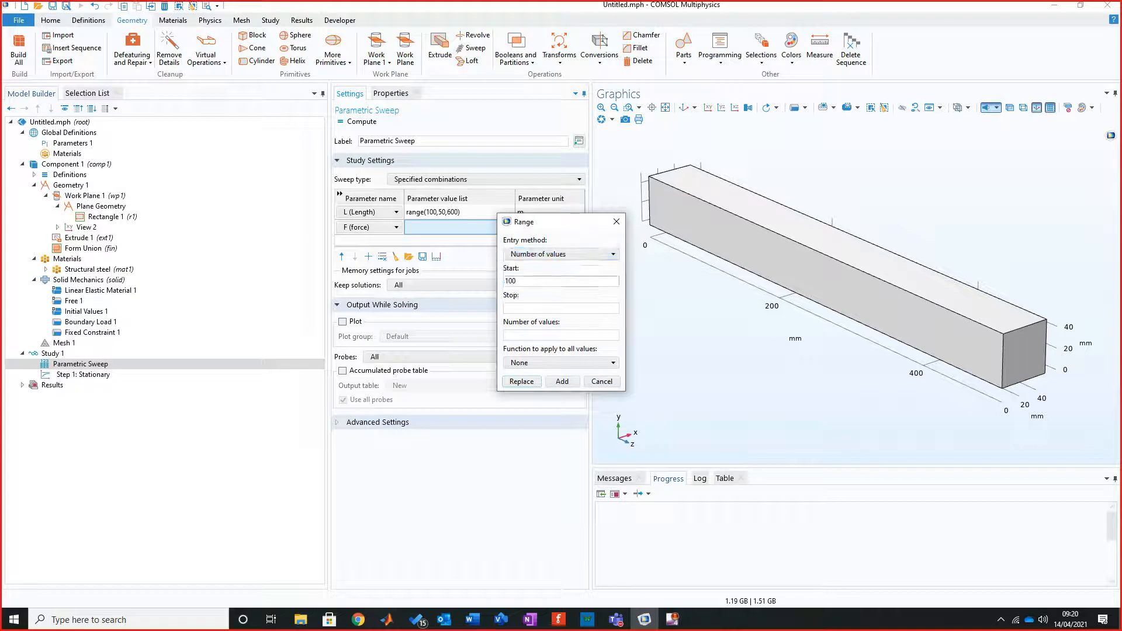
{"action": "left_click", "coordinate": [561, 254]}
{"action": "left_click", "coordinate": [534, 266]}
{"action": "left_click", "coordinate": [534, 281]}
{"action": "left_click", "coordinate": [543, 335]}
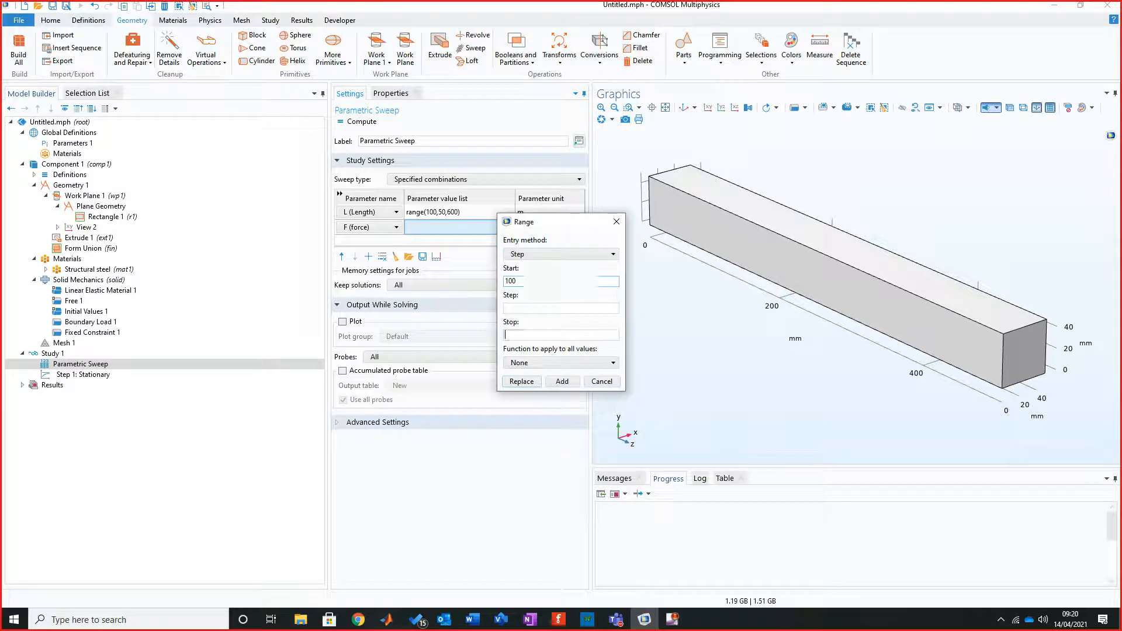
{"action": "type", "text": "600"}
{"action": "double_click", "coordinate": [512, 334]}
{"action": "type", "text": "800"}
{"action": "left_click", "coordinate": [521, 381]}
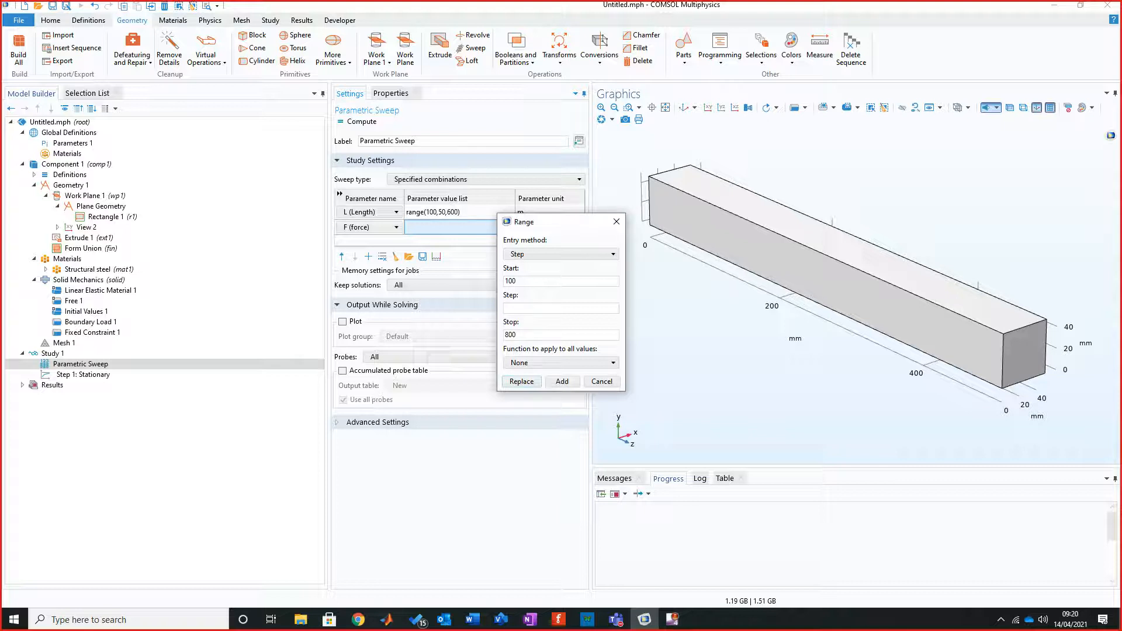
{"action": "type", "text": "50"}
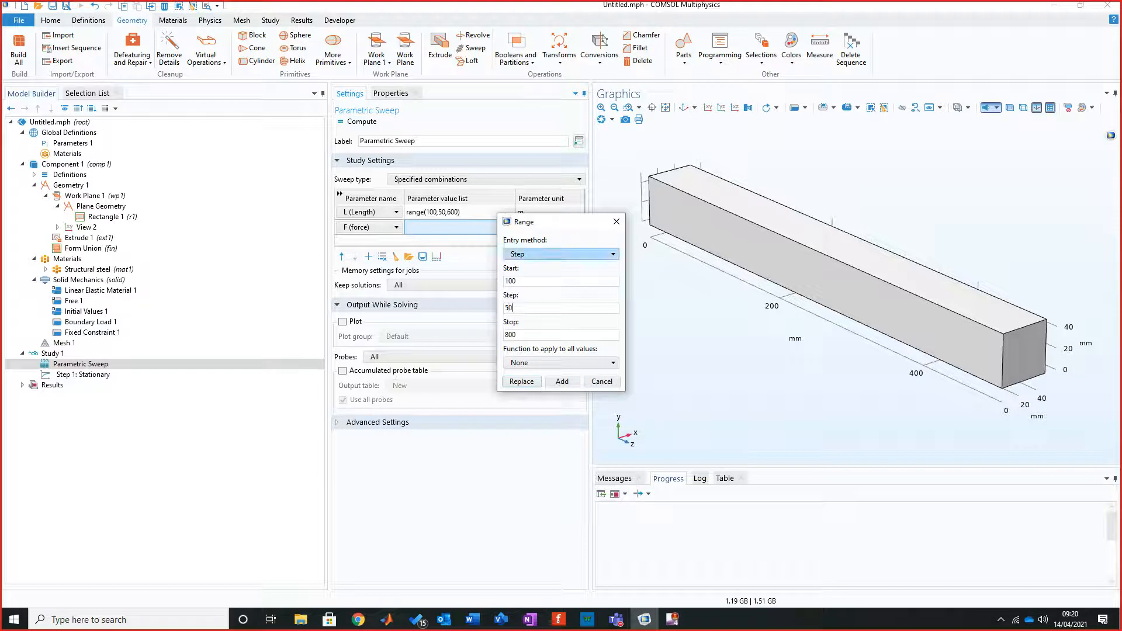
{"action": "left_click", "coordinate": [562, 381]}
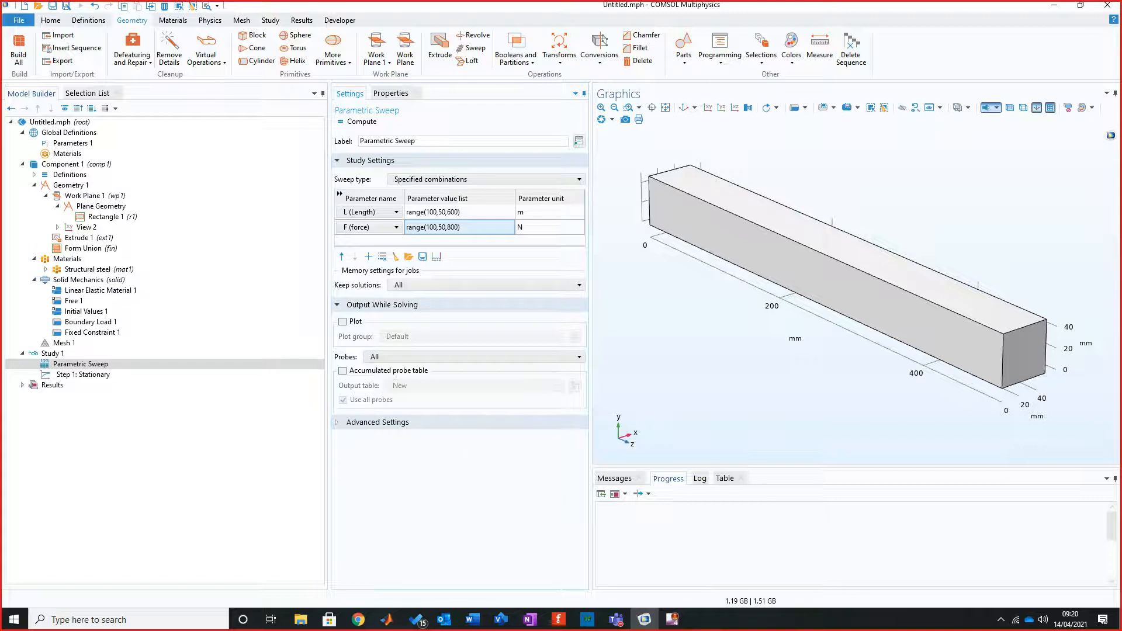
Set the sweep type to All combinations and keep All as the solutions to store.
{"action": "left_click", "coordinate": [486, 179]}
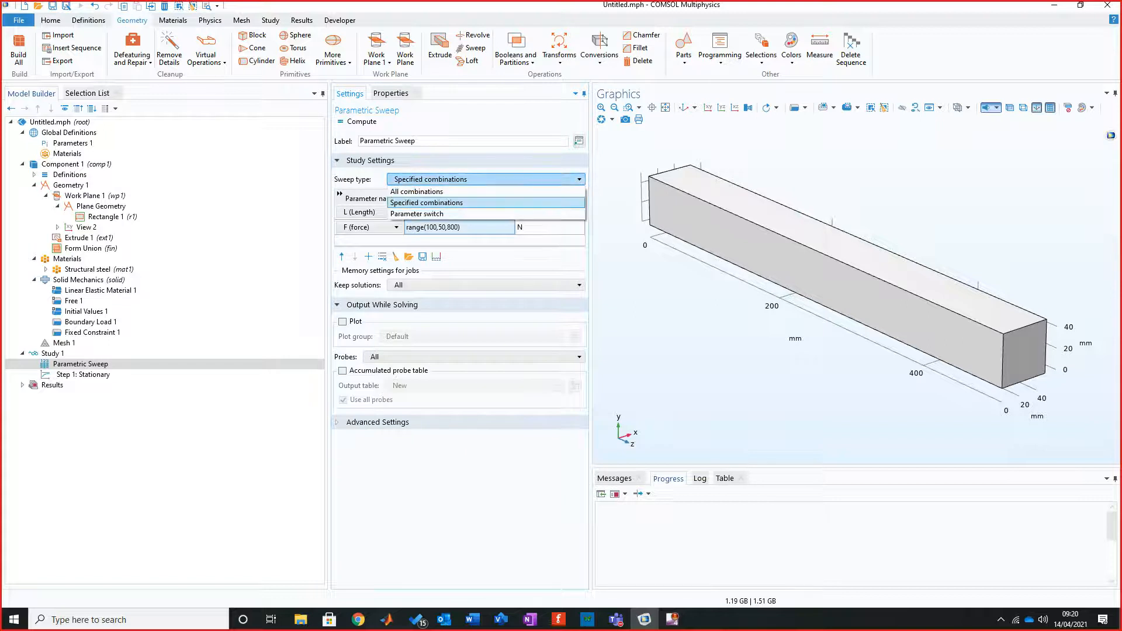
{"action": "left_click", "coordinate": [468, 190]}
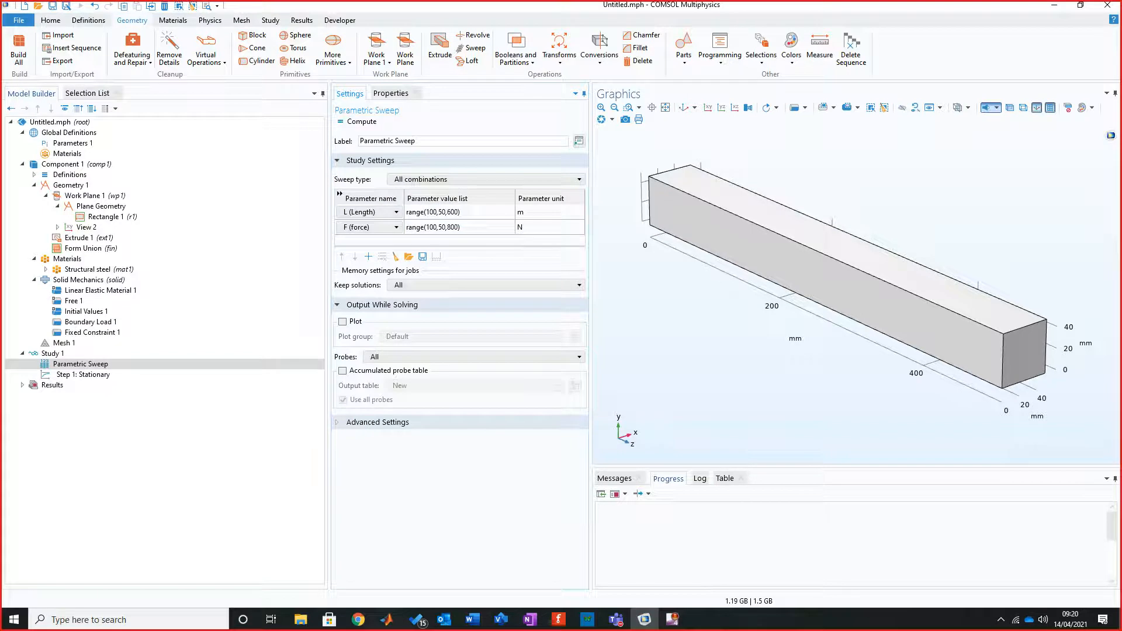
{"action": "left_click", "coordinate": [418, 285]}
{"action": "left_click", "coordinate": [419, 305]}
{"action": "left_click", "coordinate": [418, 285]}
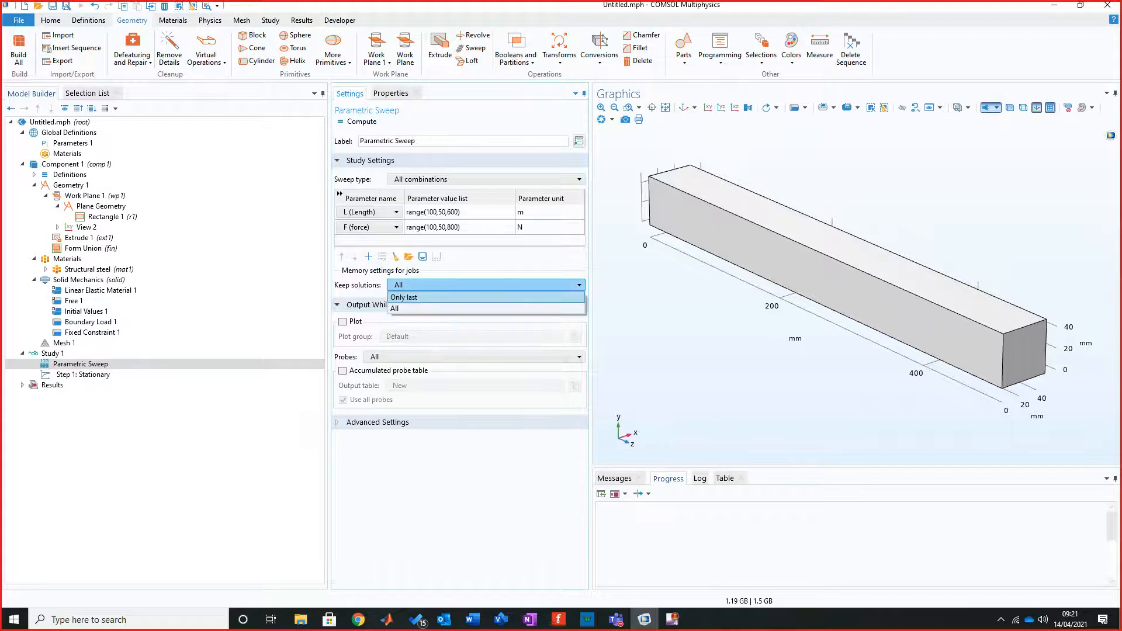
{"action": "left_click", "coordinate": [418, 285]}
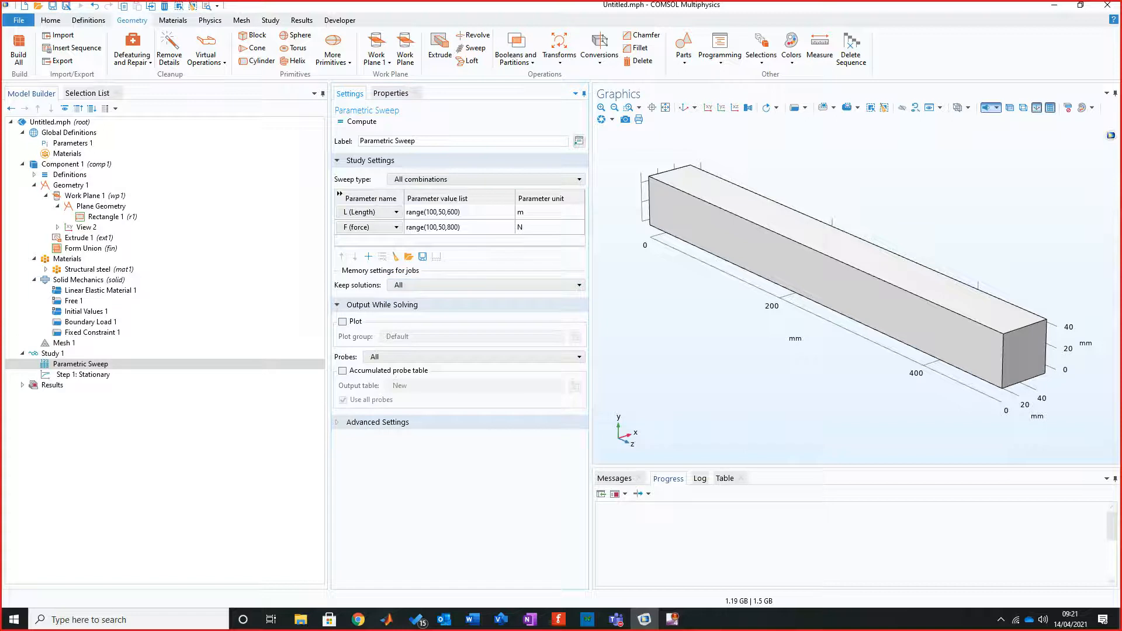
Try to compute the parametric sweep over all combinations of L and F.
{"action": "left_click", "coordinate": [356, 122]}
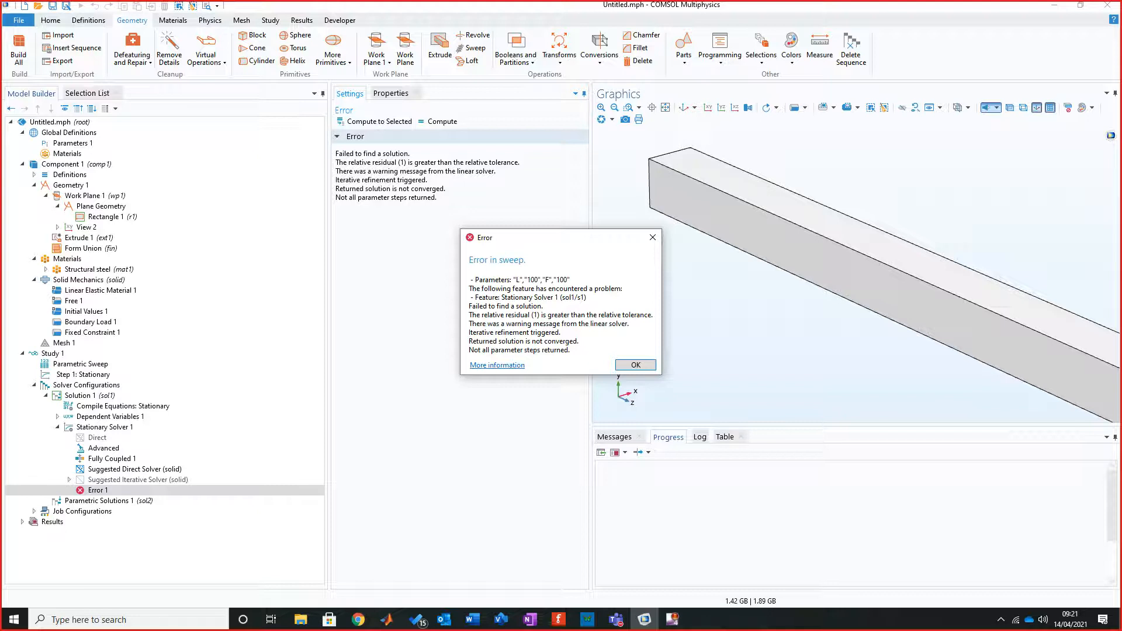
{"action": "left_click", "coordinate": [635, 364]}
{"action": "left_click", "coordinate": [665, 107]}
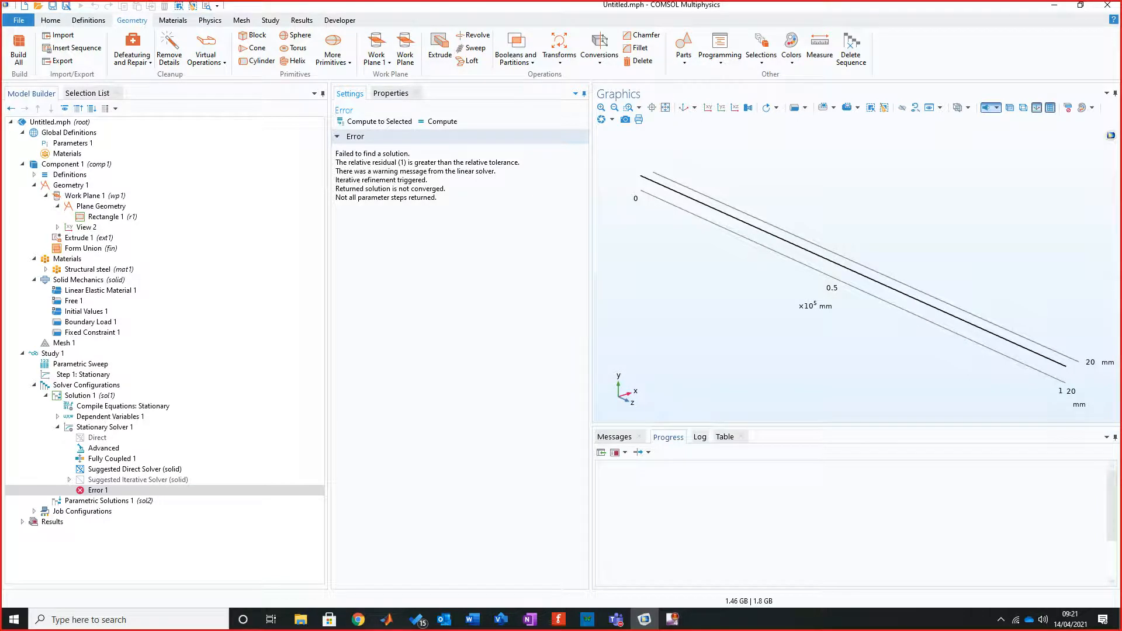
Check the expression and unit of the length L in the global parameters, and return to the parametric sweep settings.
{"action": "left_click", "coordinate": [73, 143]}
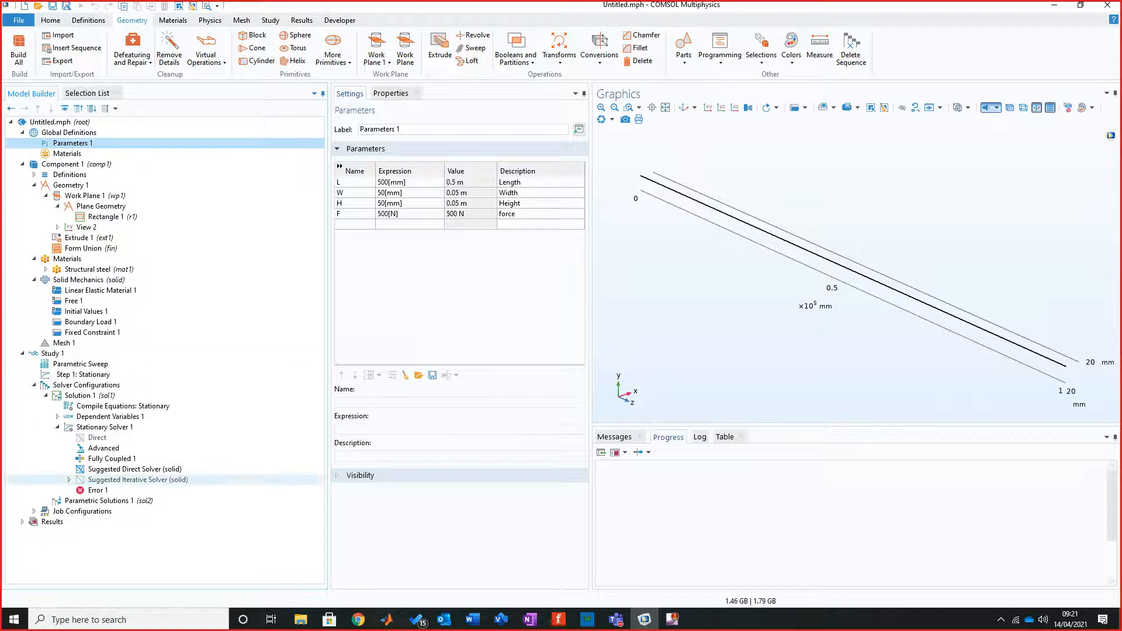
{"action": "left_click", "coordinate": [470, 182]}
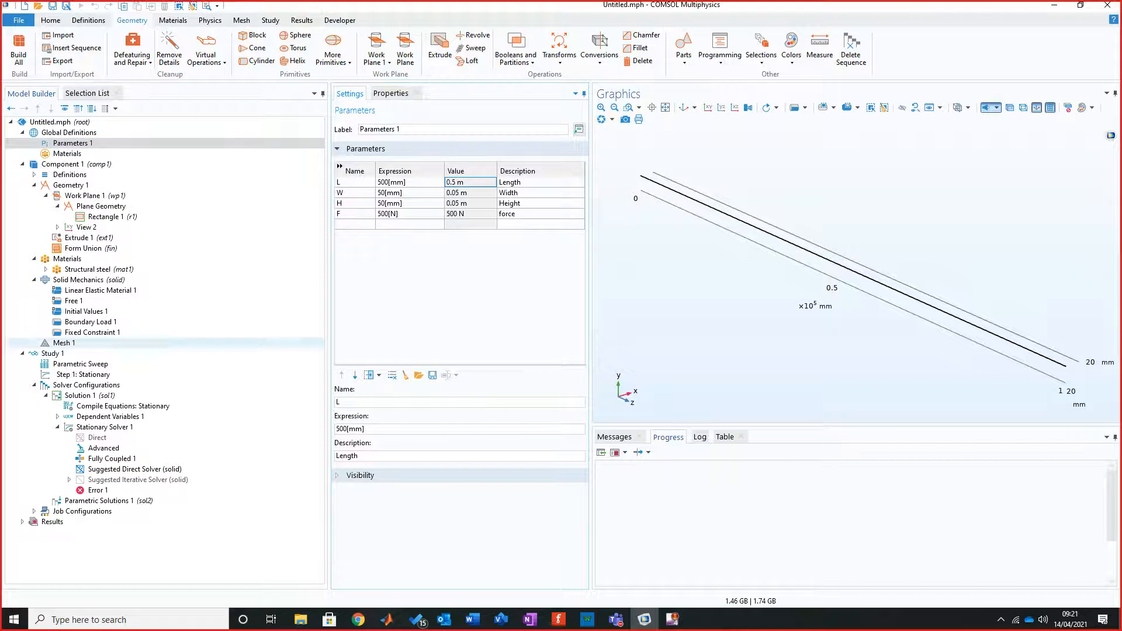
{"action": "left_click", "coordinate": [53, 353]}
{"action": "left_click", "coordinate": [80, 364]}
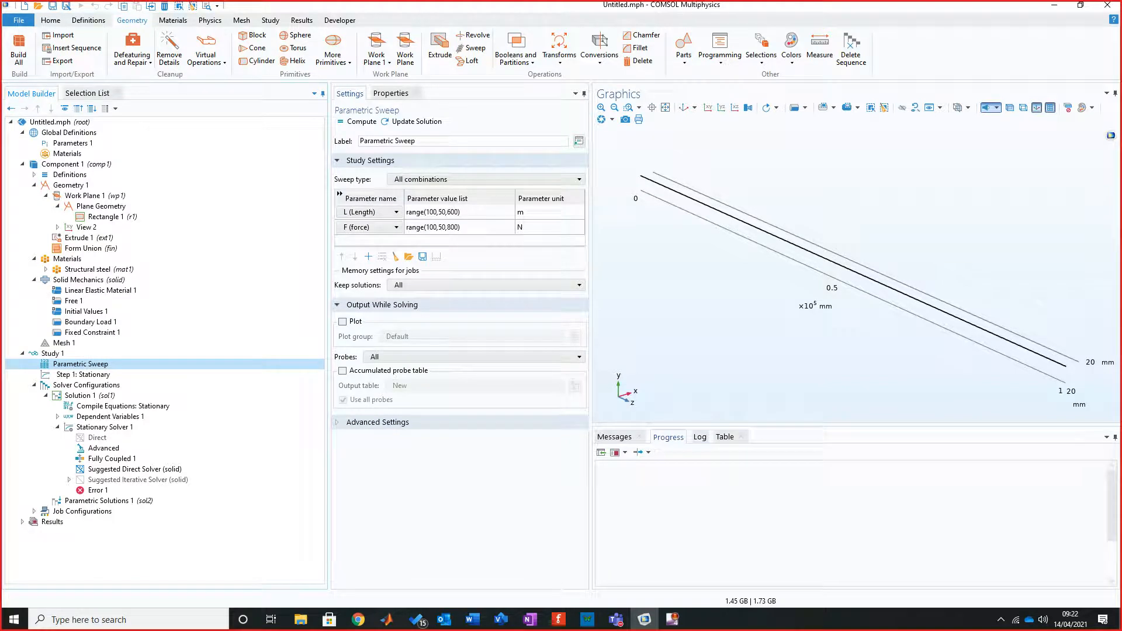
Replace L's sweep range with a start of 100[mm], a step of 50[mm] and a stop of 600[mm].
{"action": "left_click", "coordinate": [459, 212]}
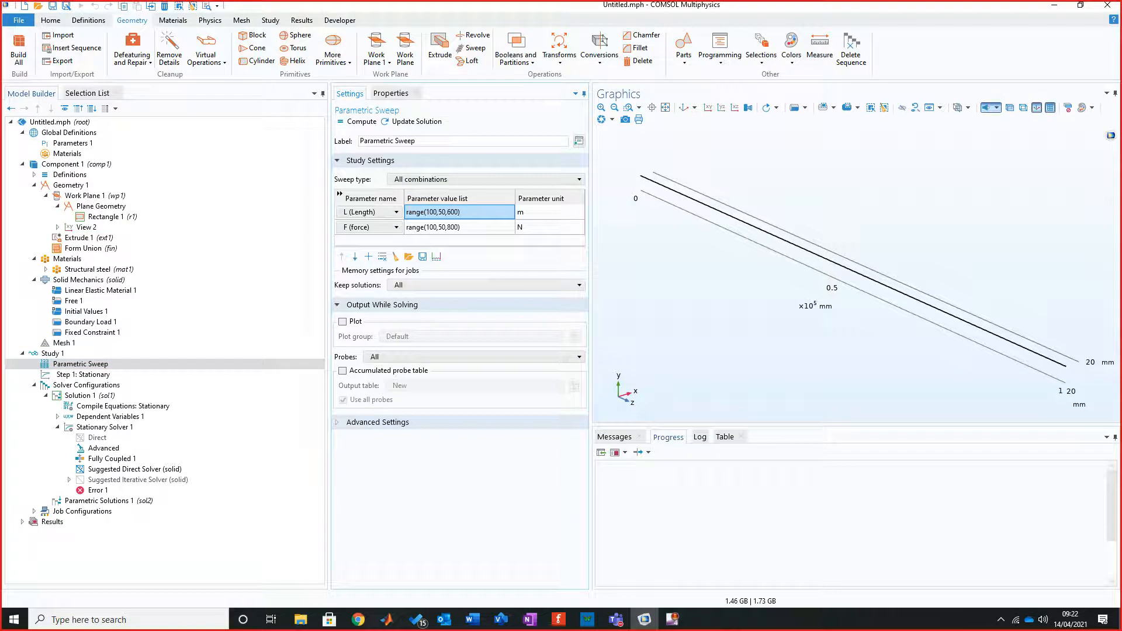
{"action": "left_click", "coordinate": [436, 257]}
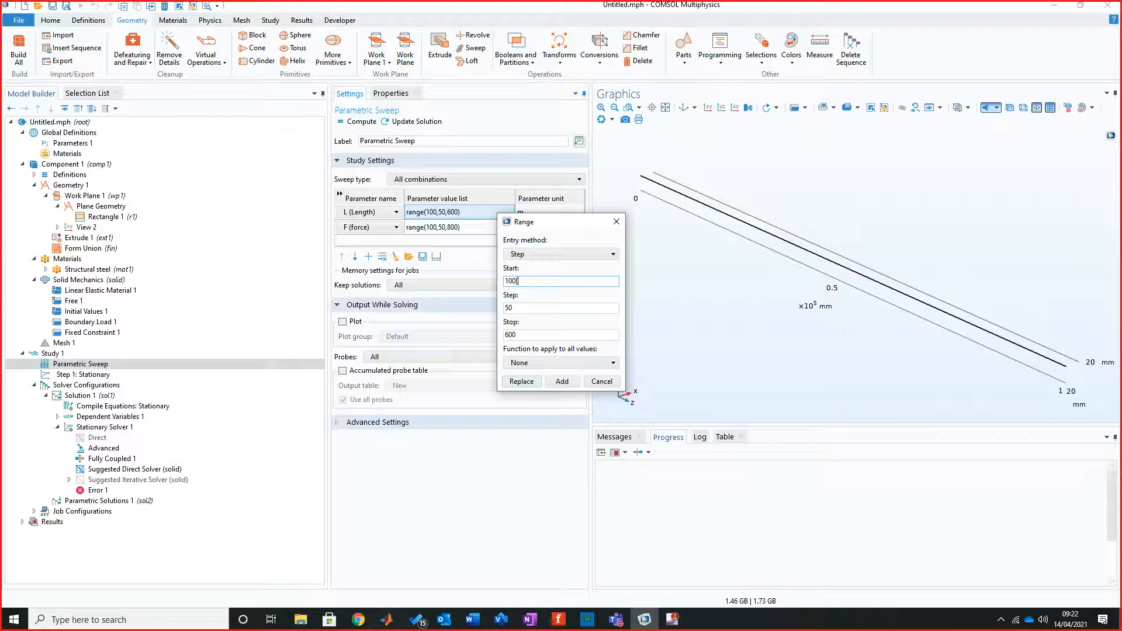
{"action": "type", "text": "mm"}
{"action": "left_click", "coordinate": [514, 308]}
{"action": "type", "text": "[mm]"}
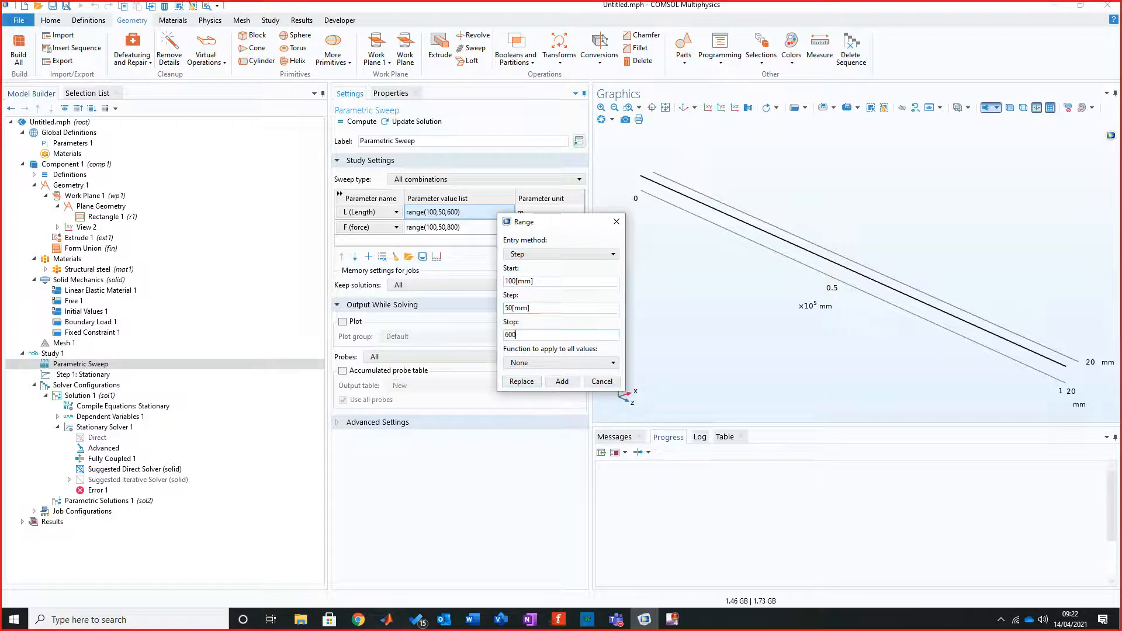
{"action": "type", "text": "600[mm]"}
{"action": "left_click", "coordinate": [521, 381]}
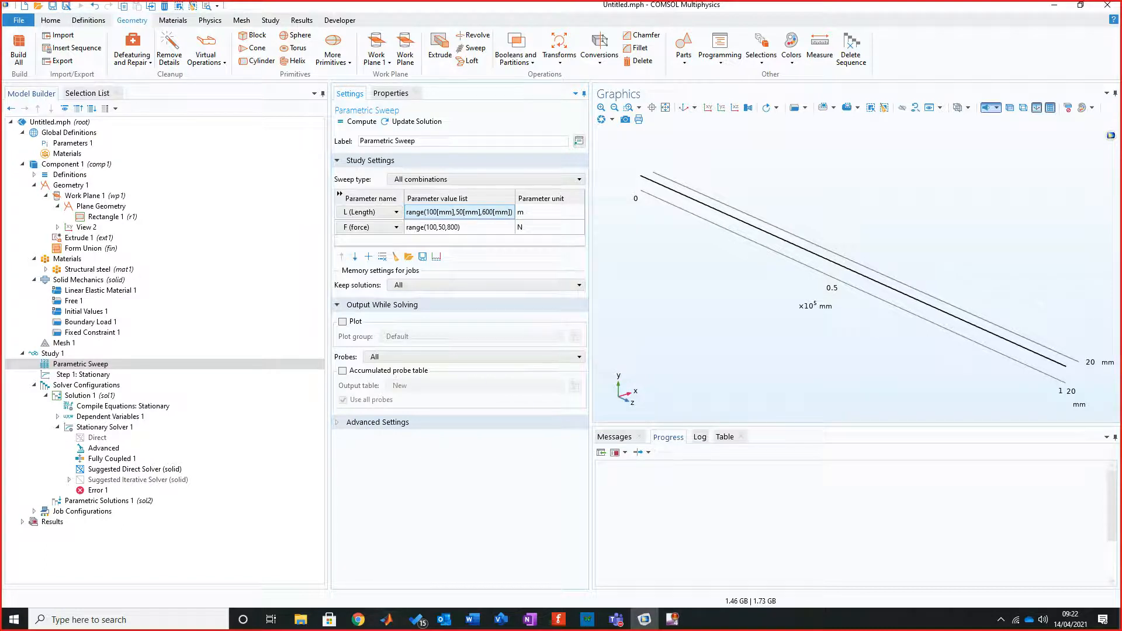
Check the unit of L and the value range of F, and compute the parametric sweep again.
{"action": "left_click", "coordinate": [546, 213]}
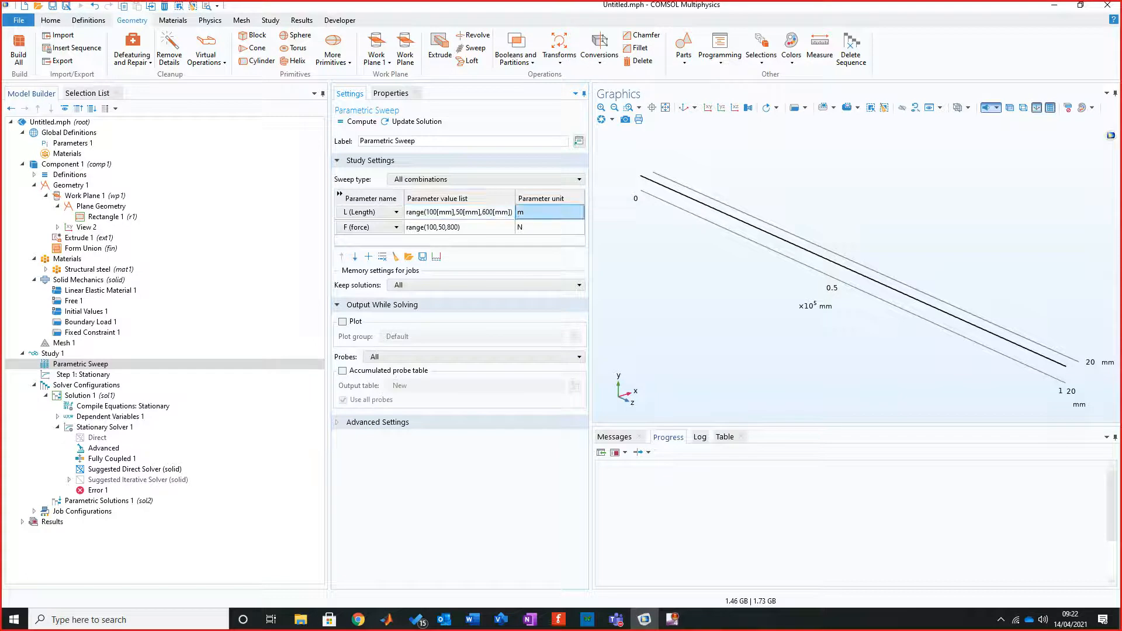
{"action": "left_click", "coordinate": [467, 228]}
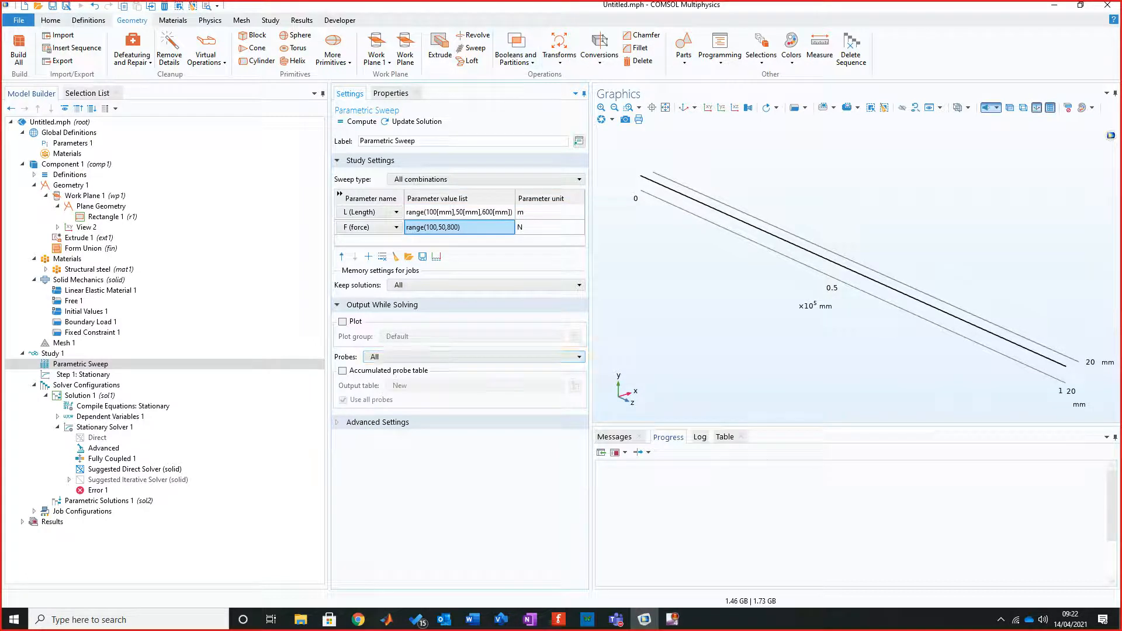
{"action": "left_click", "coordinate": [353, 121]}
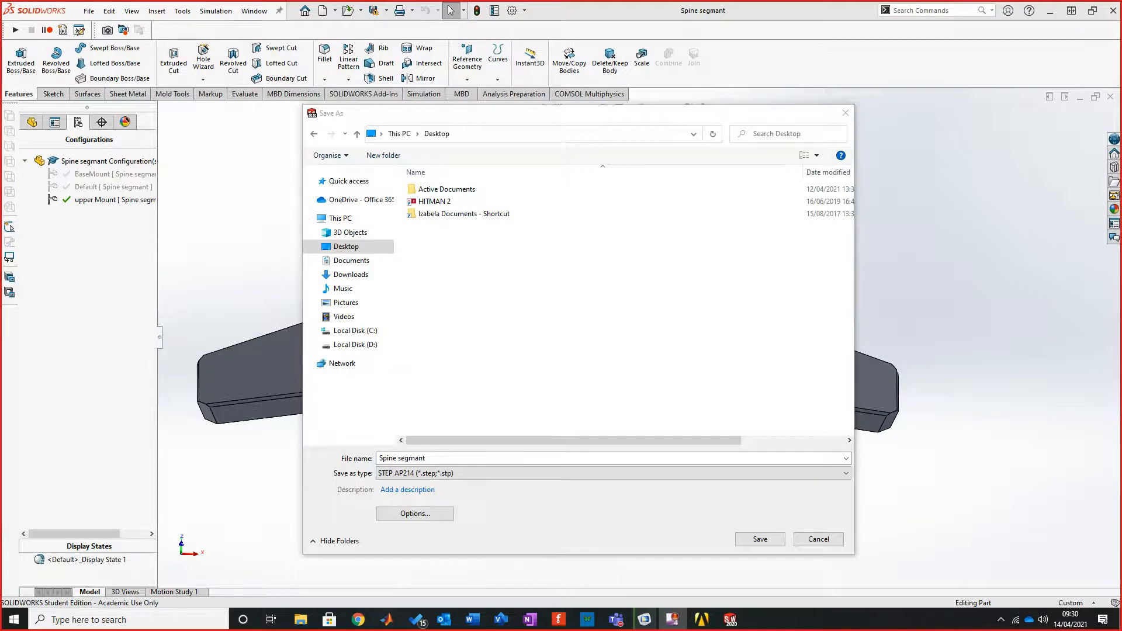
Move the SOLIDWORKS Save As dialog aside and switch to Chrome, bringing its window onto this monitor.
{"action": "left_click_drag", "start_coordinate": [561, 113], "coordinate": [782, 119]}
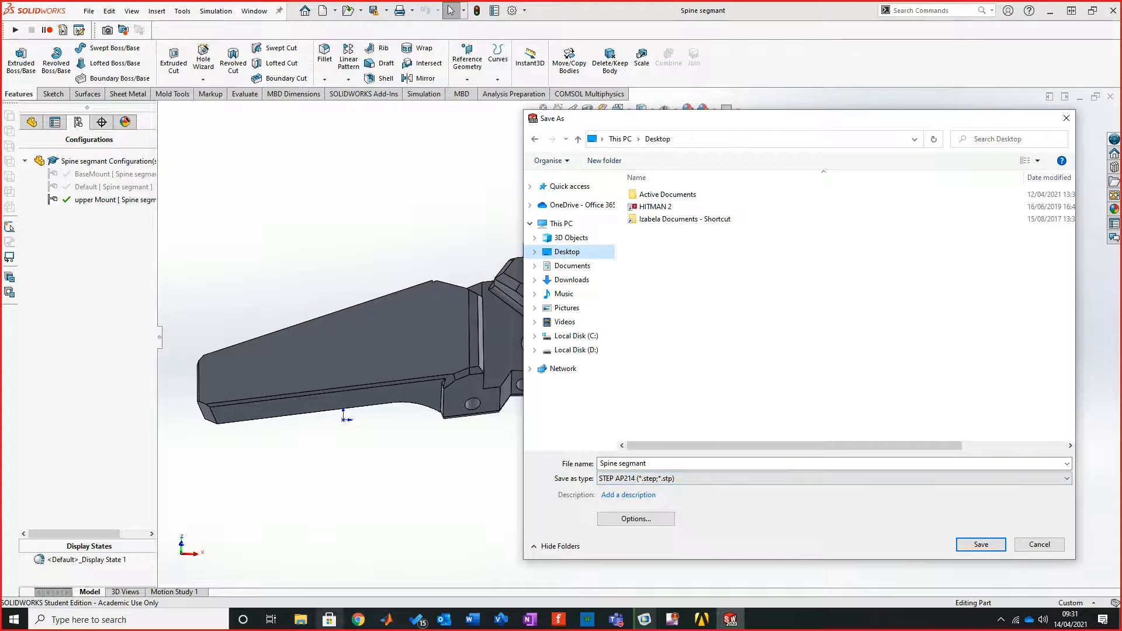
{"action": "left_click", "coordinate": [359, 619]}
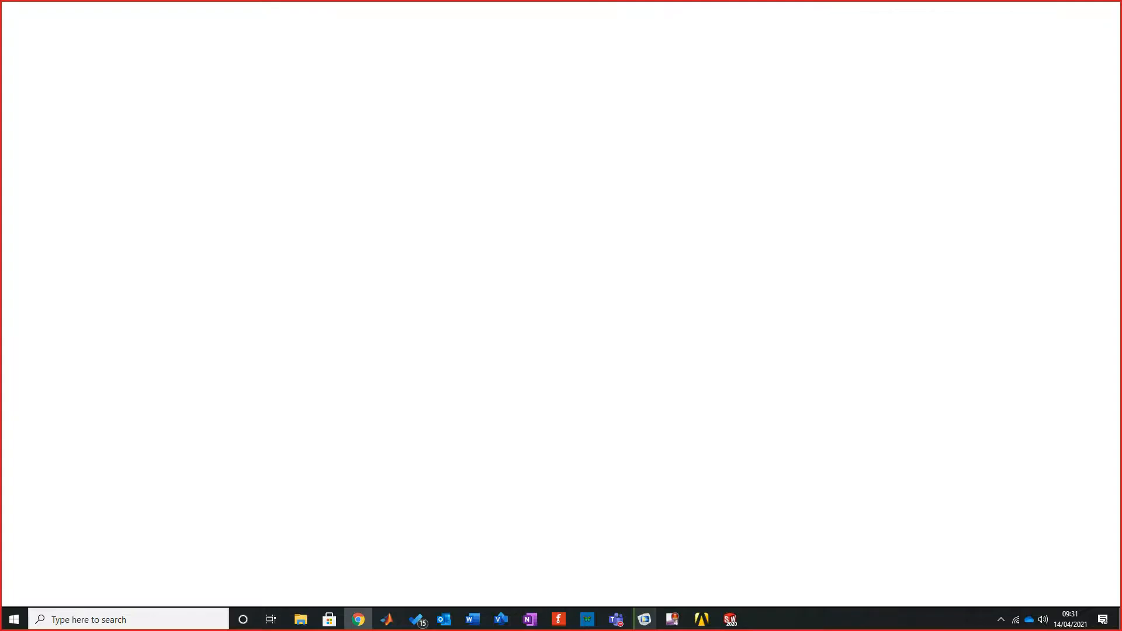
{"action": "key", "text": "super+shift+Left"}
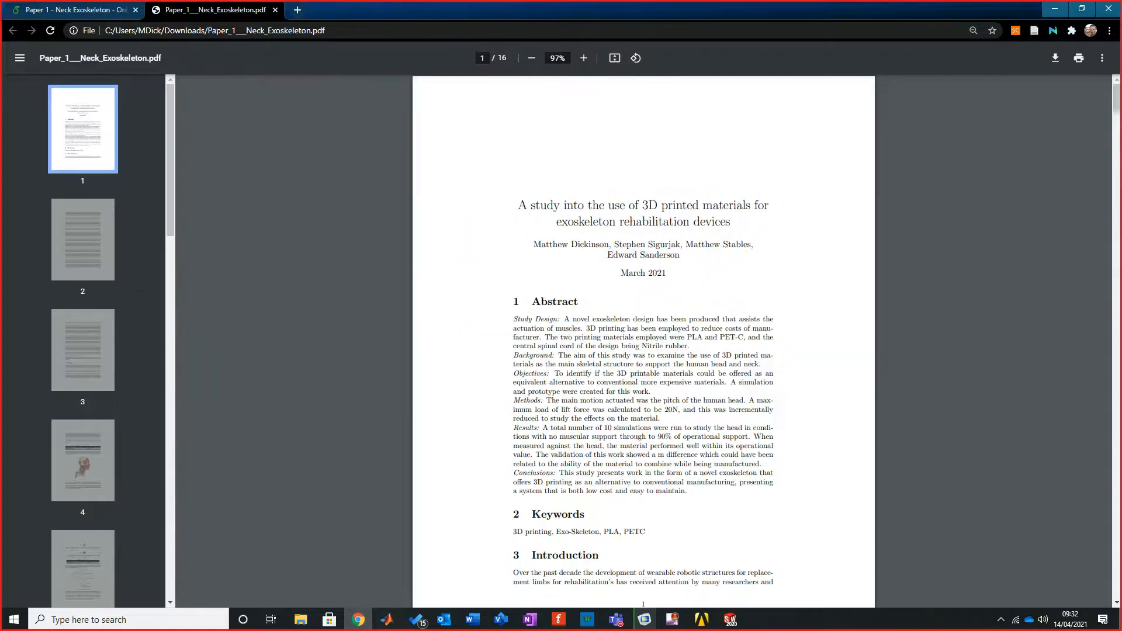
Enlarge the neck exoskeleton paper to 150% and find the neck muscle strength table in the Design section.
{"action": "scroll", "coordinate": [643, 342], "scroll_direction": "down", "scroll_amount": 15}
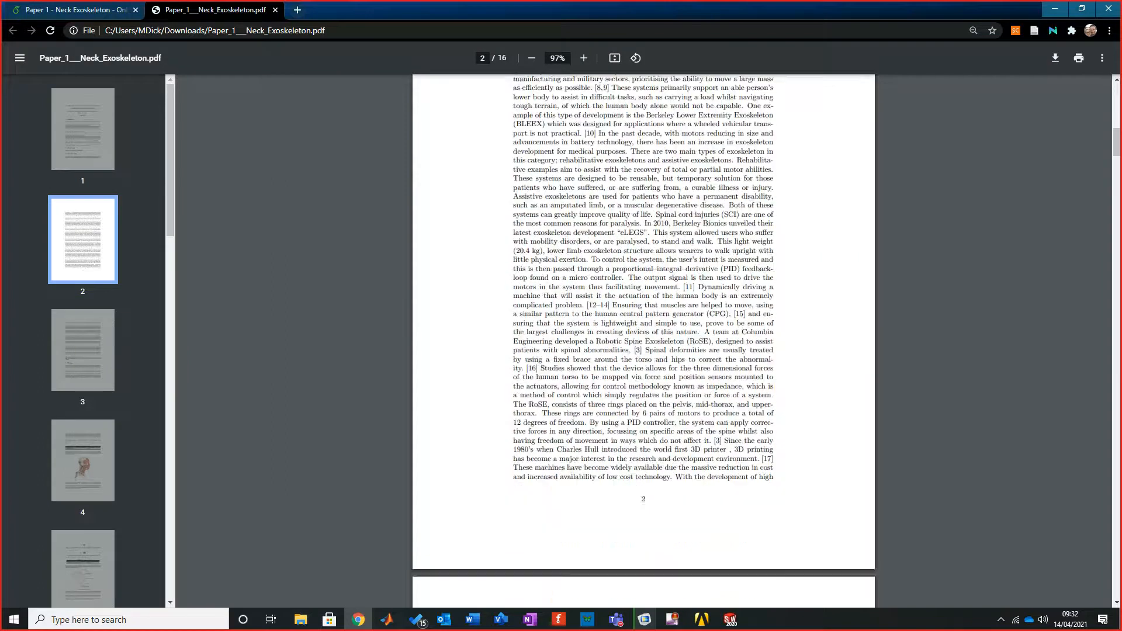
{"action": "scroll", "coordinate": [643, 342], "scroll_direction": "down", "scroll_amount": 5}
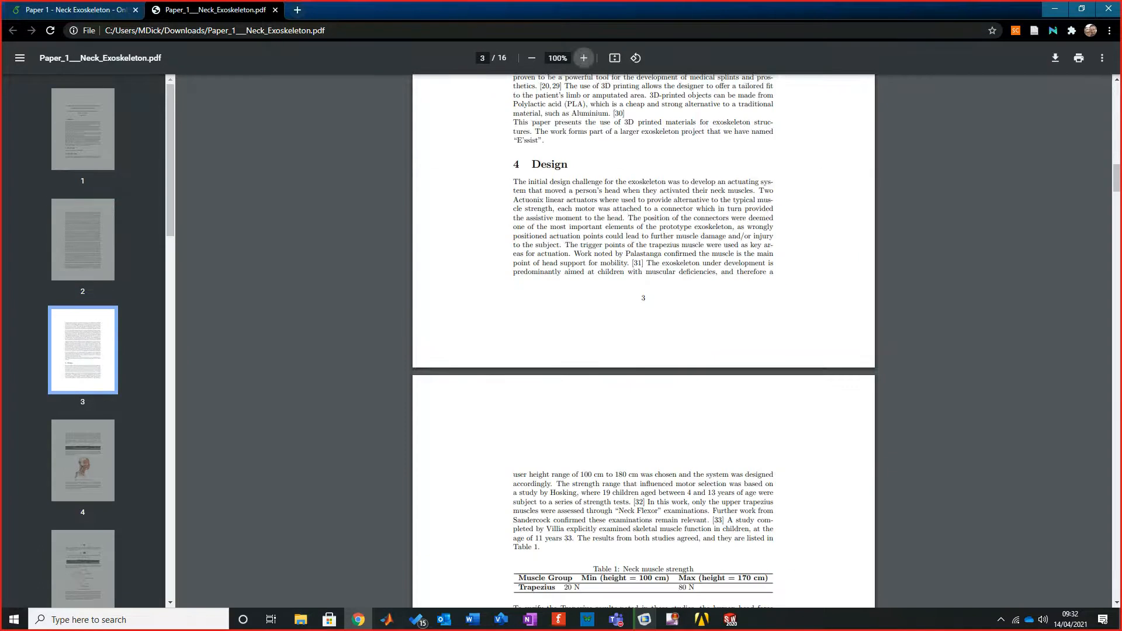
{"action": "left_click", "coordinate": [583, 58]}
{"action": "left_click", "coordinate": [583, 58]}
{"action": "left_click", "coordinate": [583, 58]}
{"action": "left_click", "coordinate": [583, 58]}
{"action": "scroll", "coordinate": [643, 342], "scroll_direction": "down", "scroll_amount": 13}
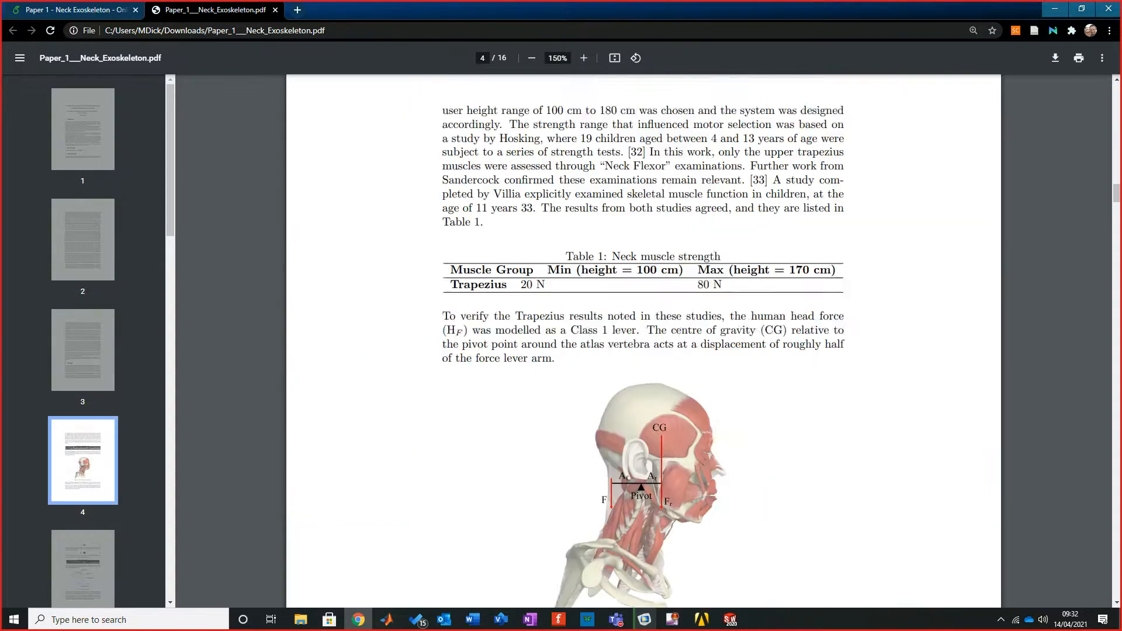
Examine the paper's lever force equations, linear actuator table, neck exo-structure figure, and bending and hyperelastic material equations.
{"action": "scroll", "coordinate": [644, 342], "scroll_direction": "down", "scroll_amount": 20}
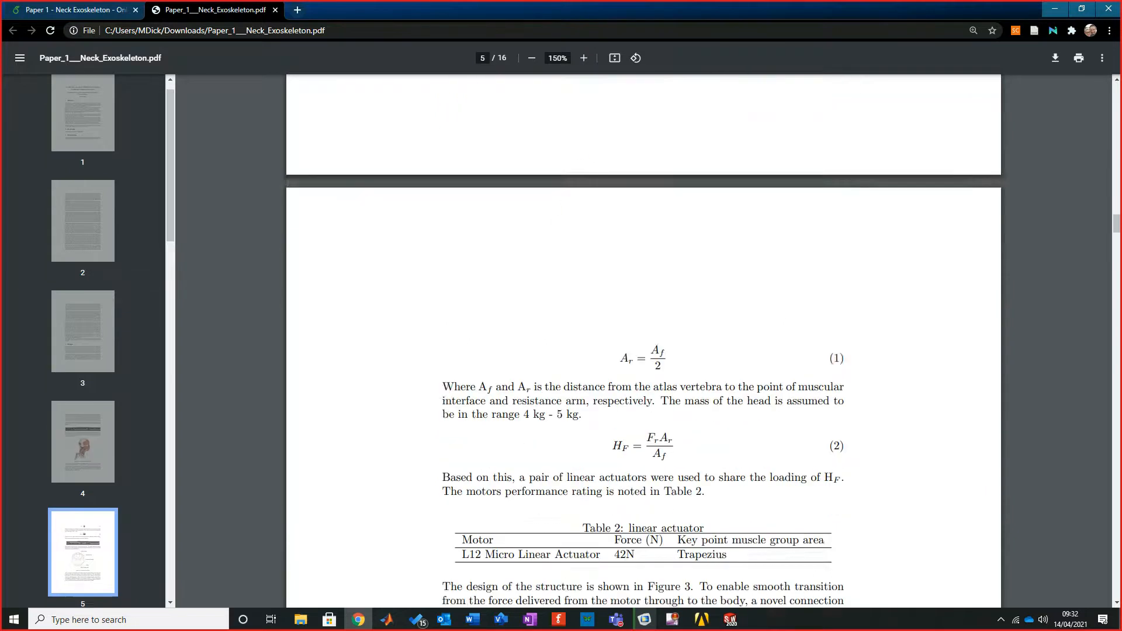
{"action": "scroll", "coordinate": [643, 342], "scroll_direction": "down", "scroll_amount": 7}
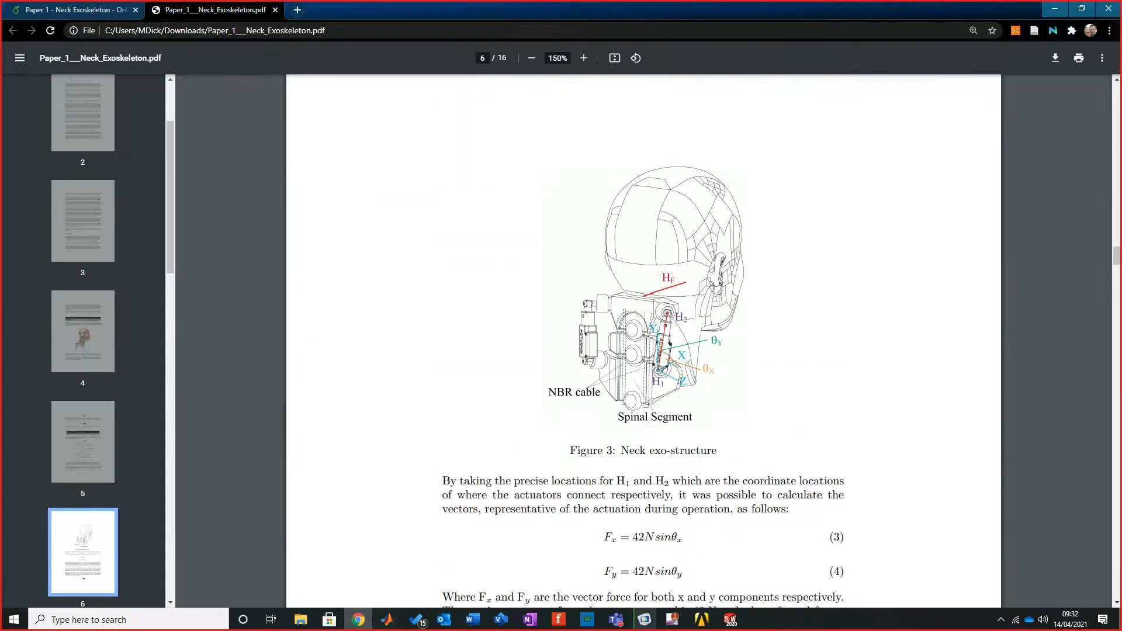
{"action": "scroll", "coordinate": [643, 341], "scroll_direction": "down", "scroll_amount": 20}
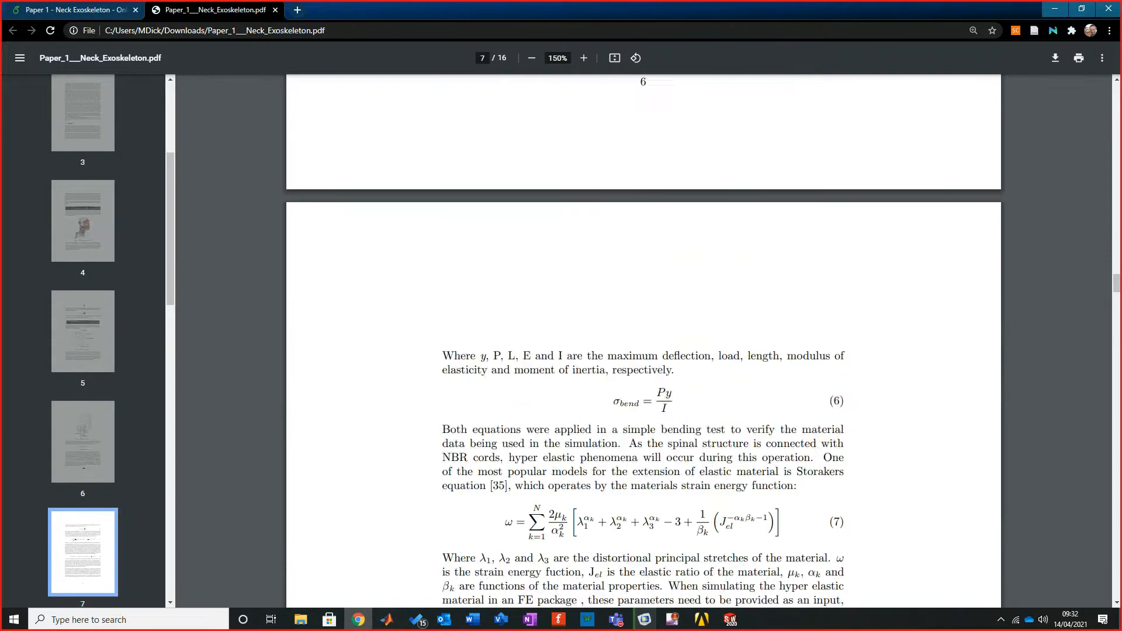
{"action": "scroll", "coordinate": [643, 342], "scroll_direction": "down", "scroll_amount": 16}
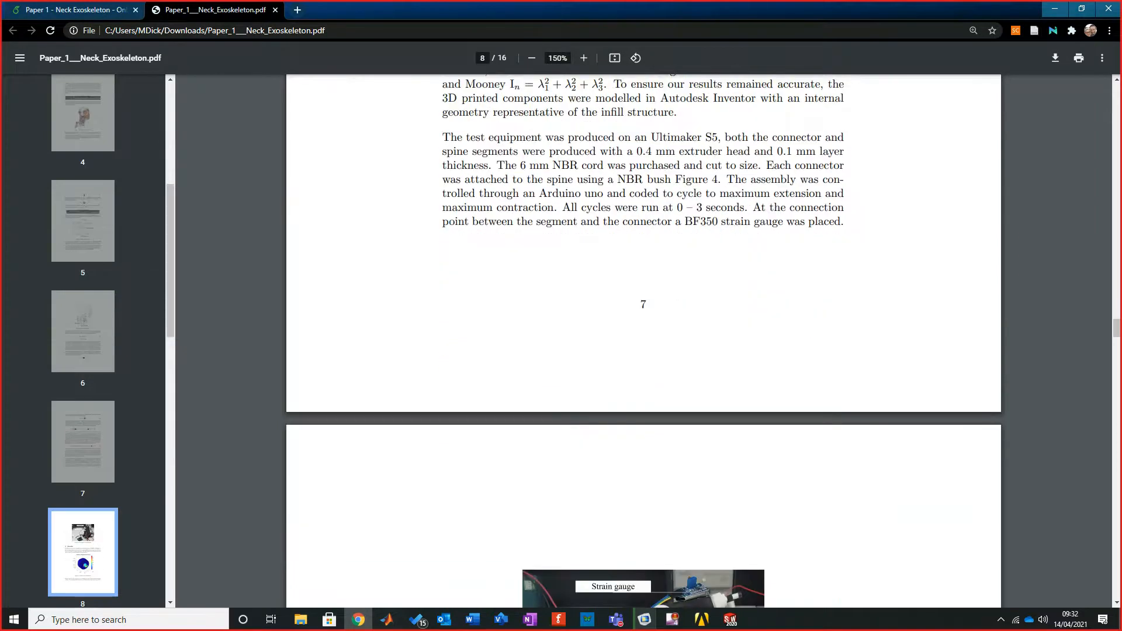
{"action": "scroll", "coordinate": [643, 342], "scroll_direction": "down", "scroll_amount": 7}
{"action": "scroll", "coordinate": [643, 342], "scroll_direction": "up", "scroll_amount": 20}
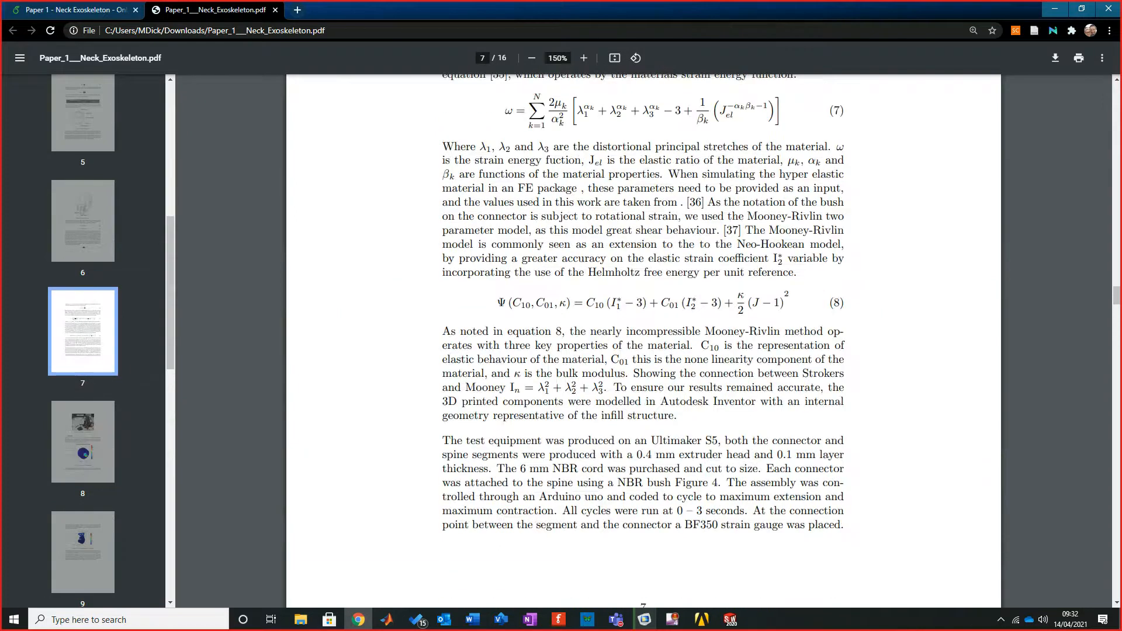
{"action": "scroll", "coordinate": [643, 342], "scroll_direction": "up", "scroll_amount": 20}
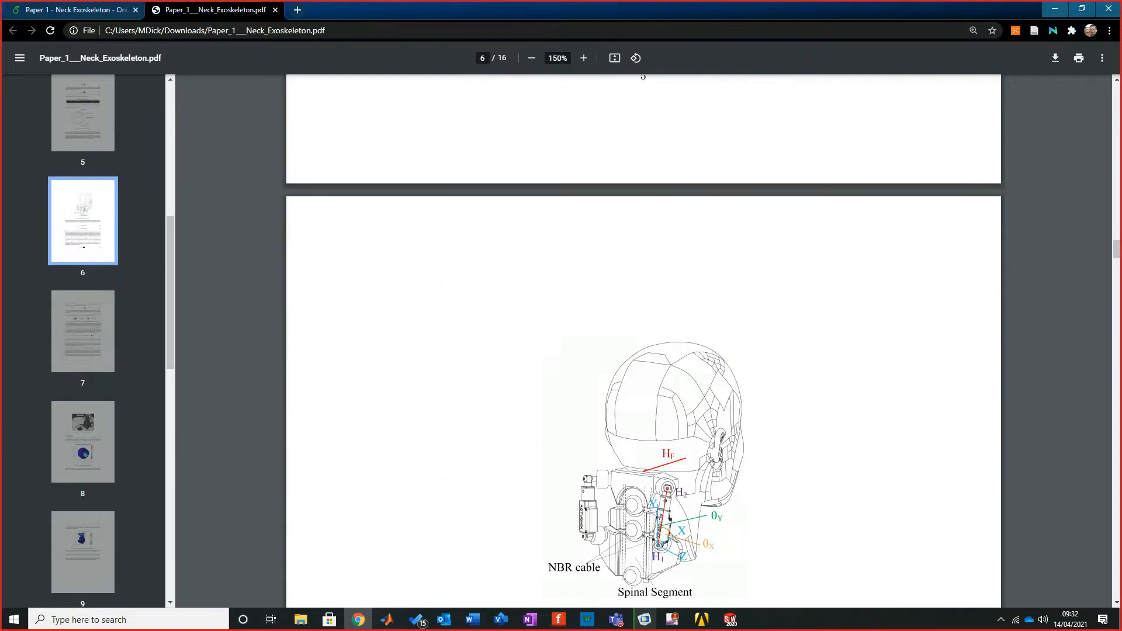
{"action": "scroll", "coordinate": [643, 341], "scroll_direction": "up", "scroll_amount": 7}
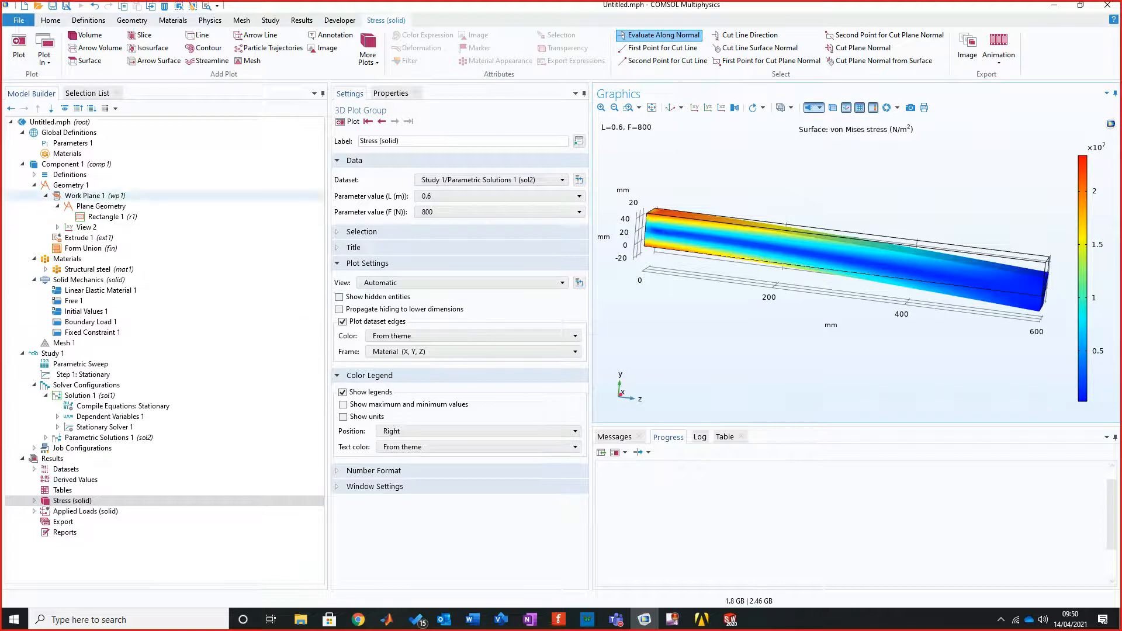
Plot the von Mises stress from Study 1/Parametric Solutions 1 (sol2) for L = 0.1 m and F = 100 N.
{"action": "left_click", "coordinate": [492, 180]}
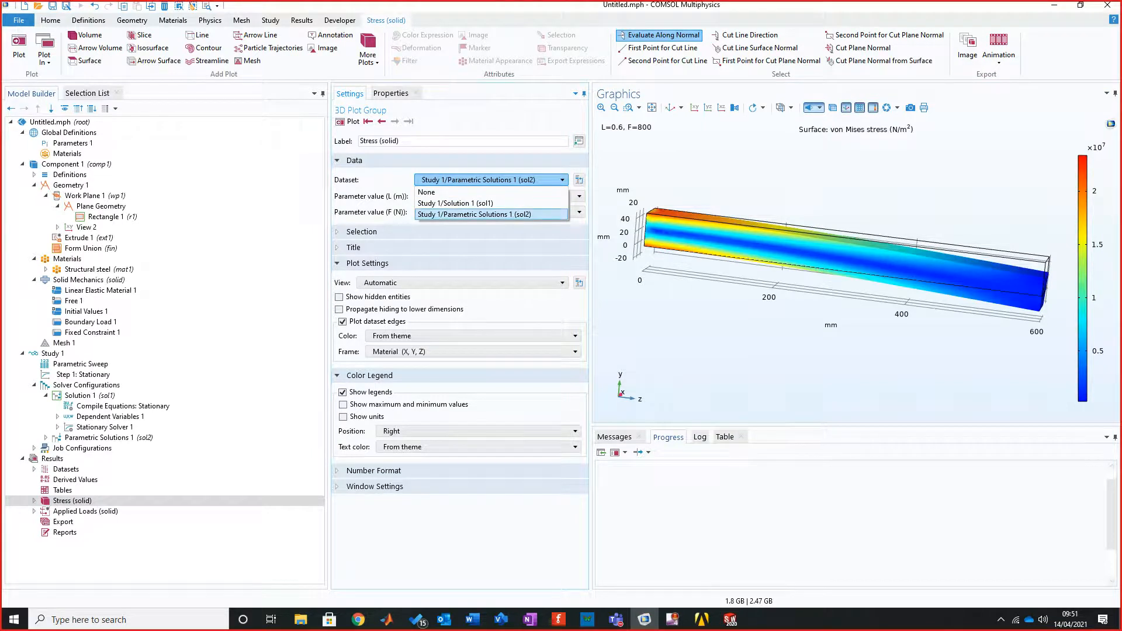
{"action": "left_click", "coordinate": [474, 215]}
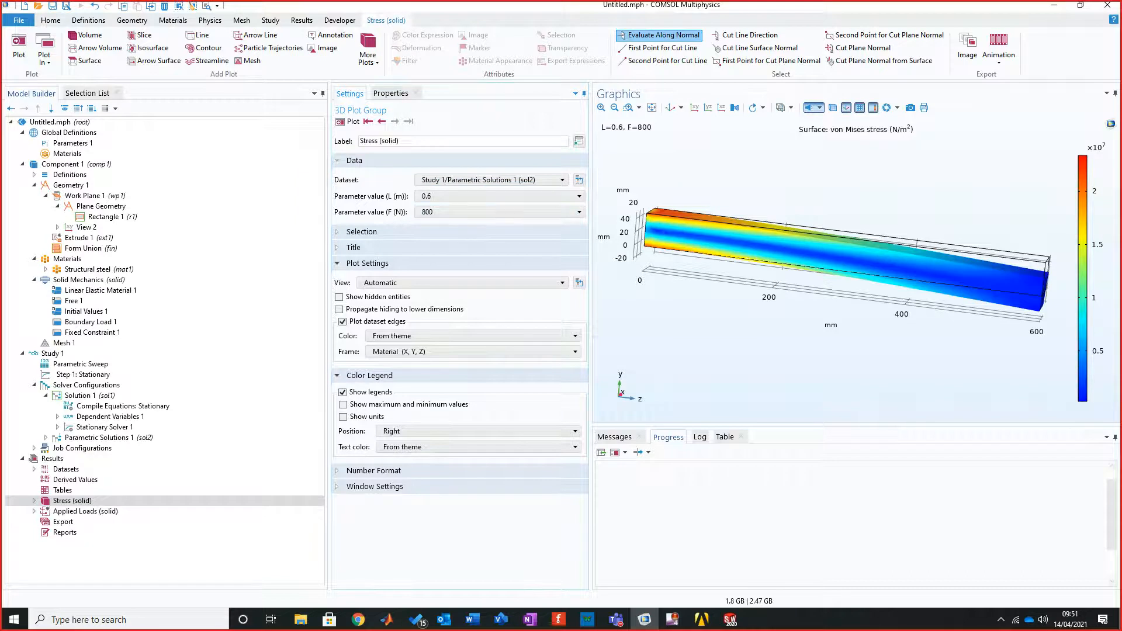
{"action": "mouse_move", "coordinate": [829, 281]}
{"action": "left_mouse_down"}
{"action": "mouse_move", "coordinate": [924, 284]}
{"action": "mouse_move", "coordinate": [825, 298]}
{"action": "left_mouse_up"}
{"action": "scroll", "coordinate": [825, 298], "scroll_direction": "up", "scroll_amount": 1}
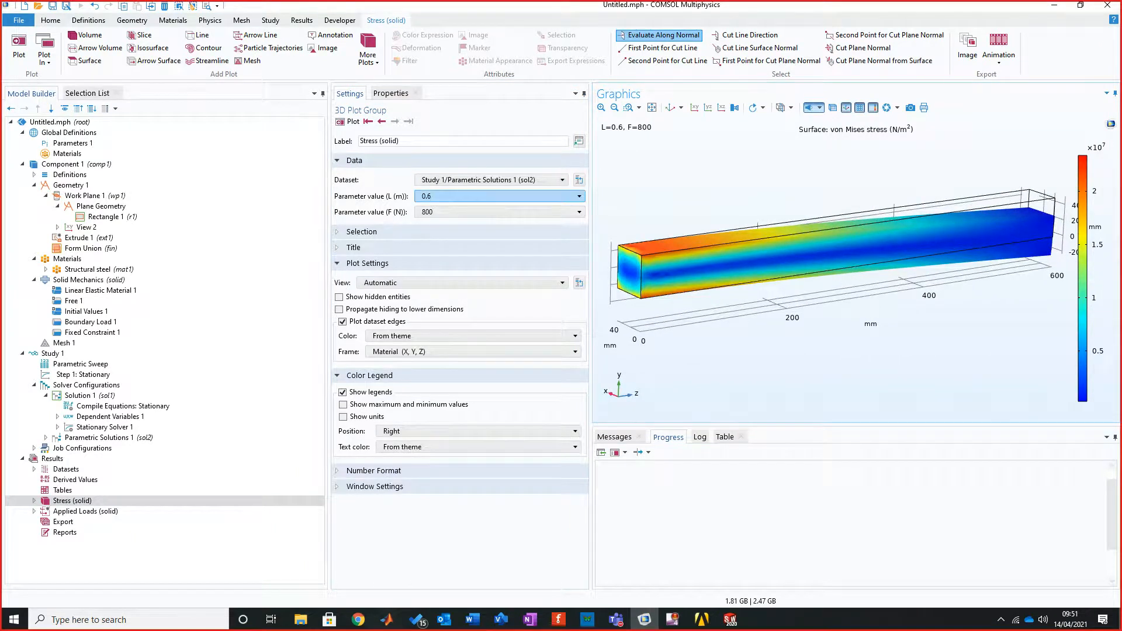
{"action": "left_click", "coordinate": [500, 196]}
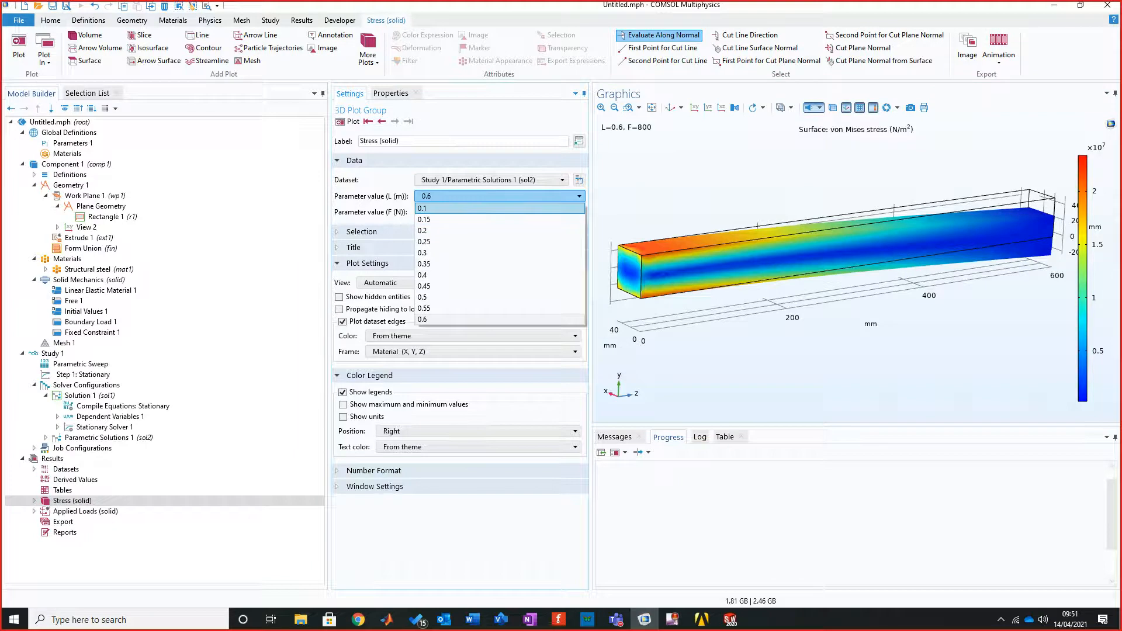
{"action": "left_click", "coordinate": [500, 209]}
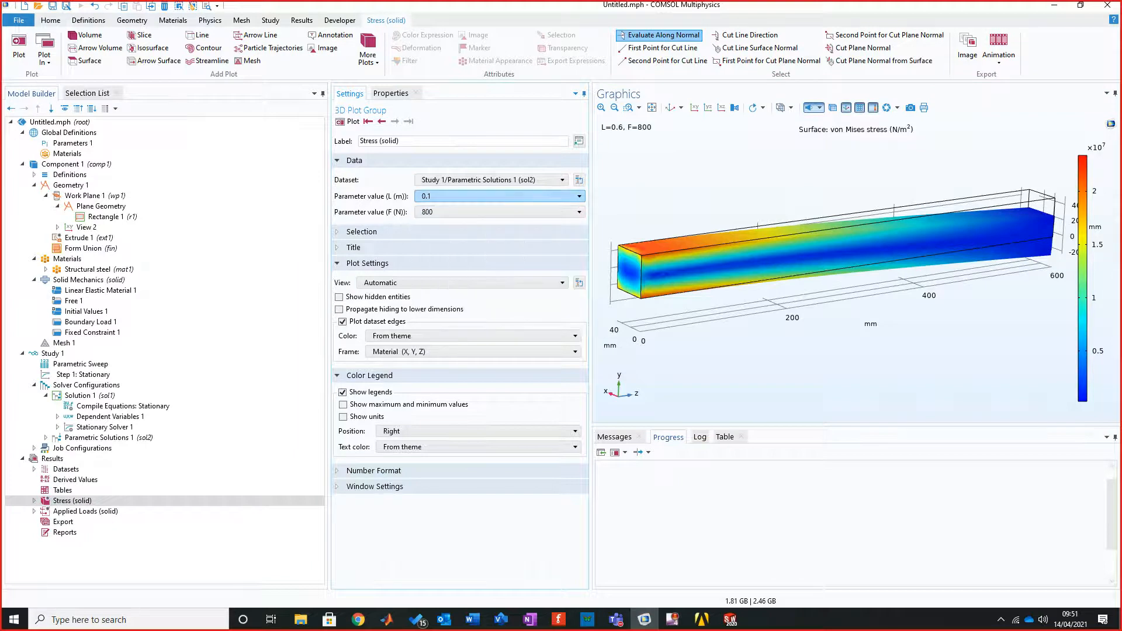
{"action": "left_click", "coordinate": [499, 212]}
{"action": "left_click", "coordinate": [500, 224]}
{"action": "left_click", "coordinate": [348, 122]}
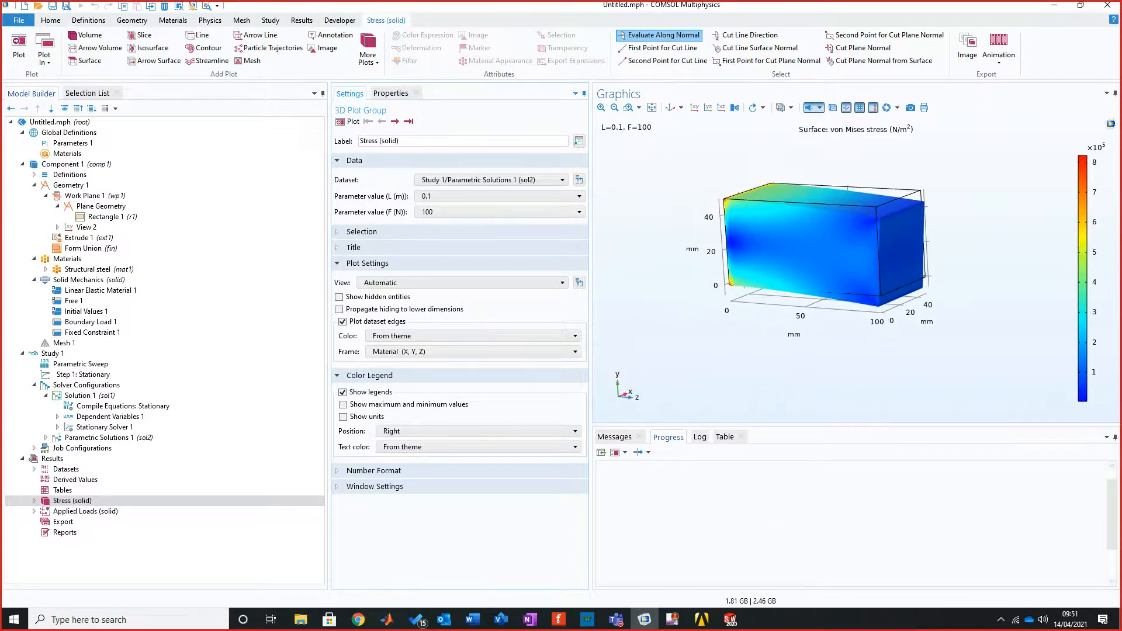
Plot the von Mises stress for a force of 800 N at L = 0.1 m.
{"action": "left_click", "coordinate": [526, 212]}
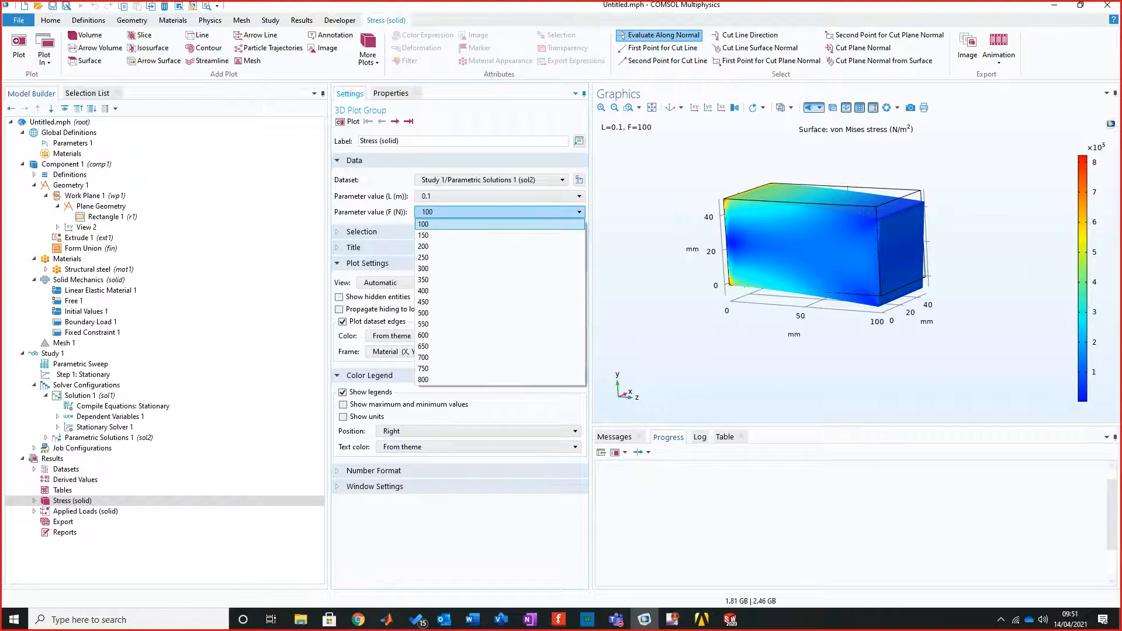
{"action": "key", "text": "Return"}
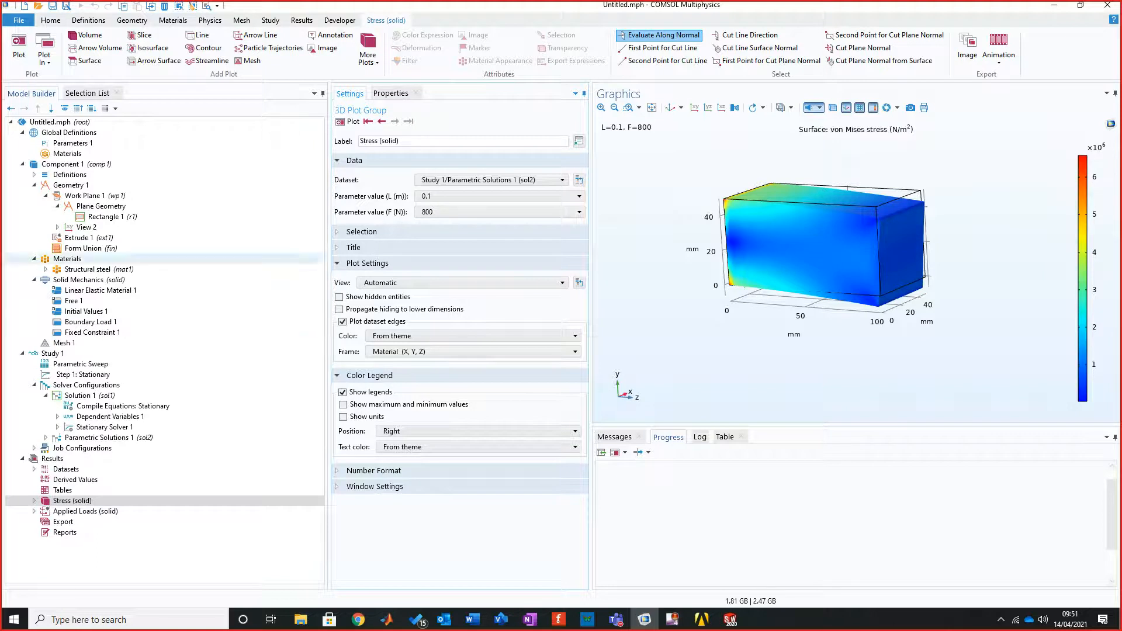
{"action": "left_click", "coordinate": [500, 212]}
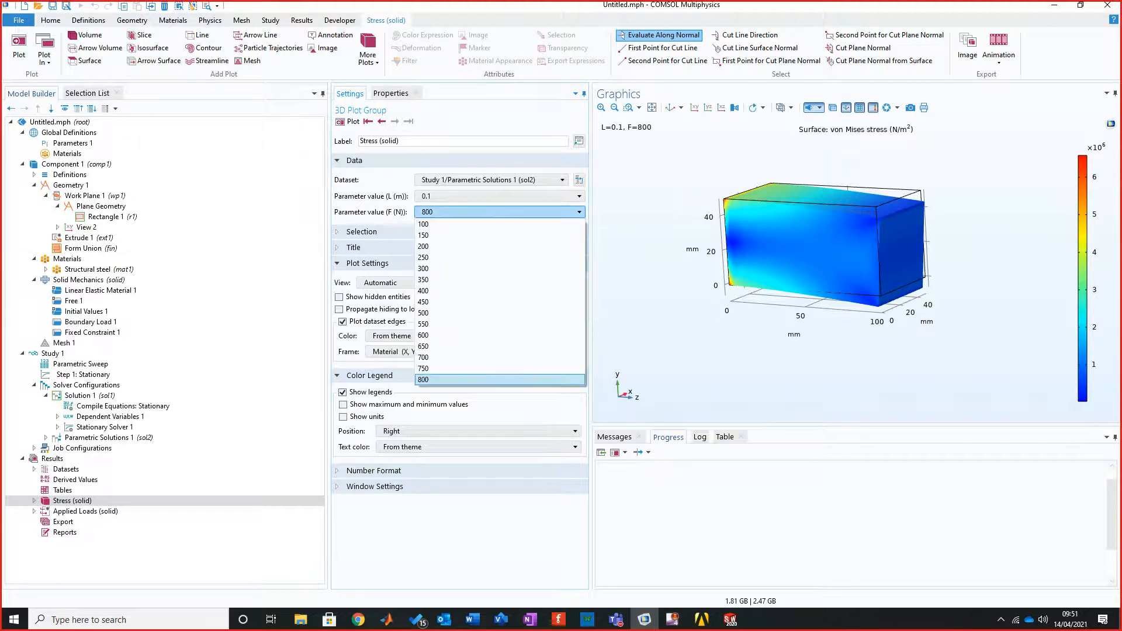
{"action": "left_click", "coordinate": [500, 213]}
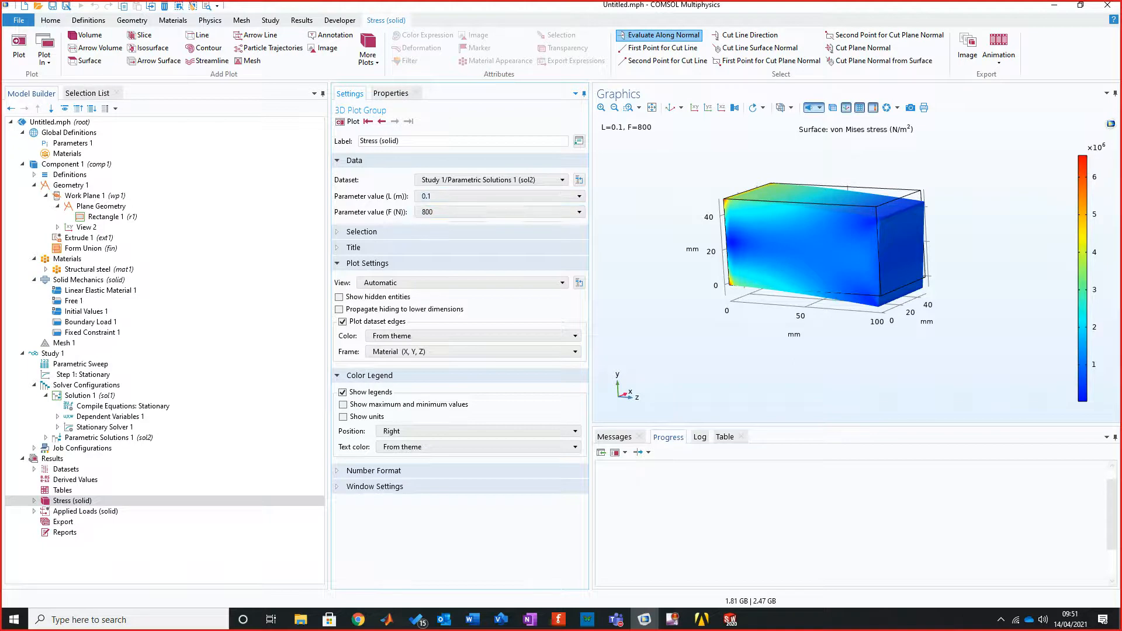
Plot the von Mises stress for L = 0.4 m and F = 100 N and inspect the whole beam from its fixed end.
{"action": "left_click", "coordinate": [500, 196]}
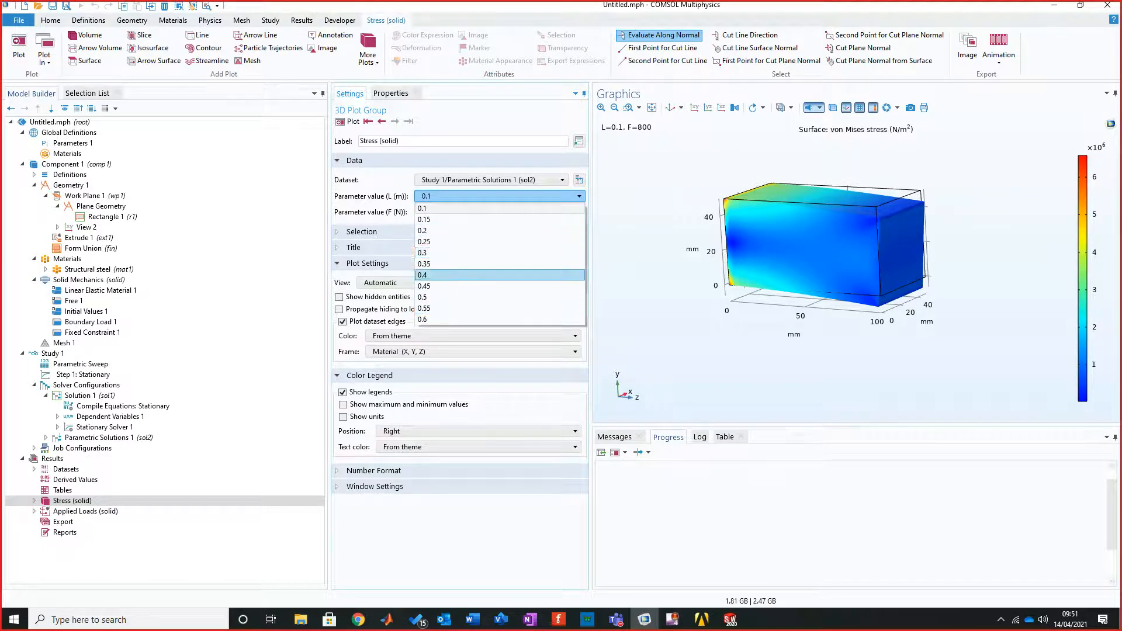
{"action": "left_click", "coordinate": [499, 274]}
{"action": "left_click", "coordinate": [500, 212]}
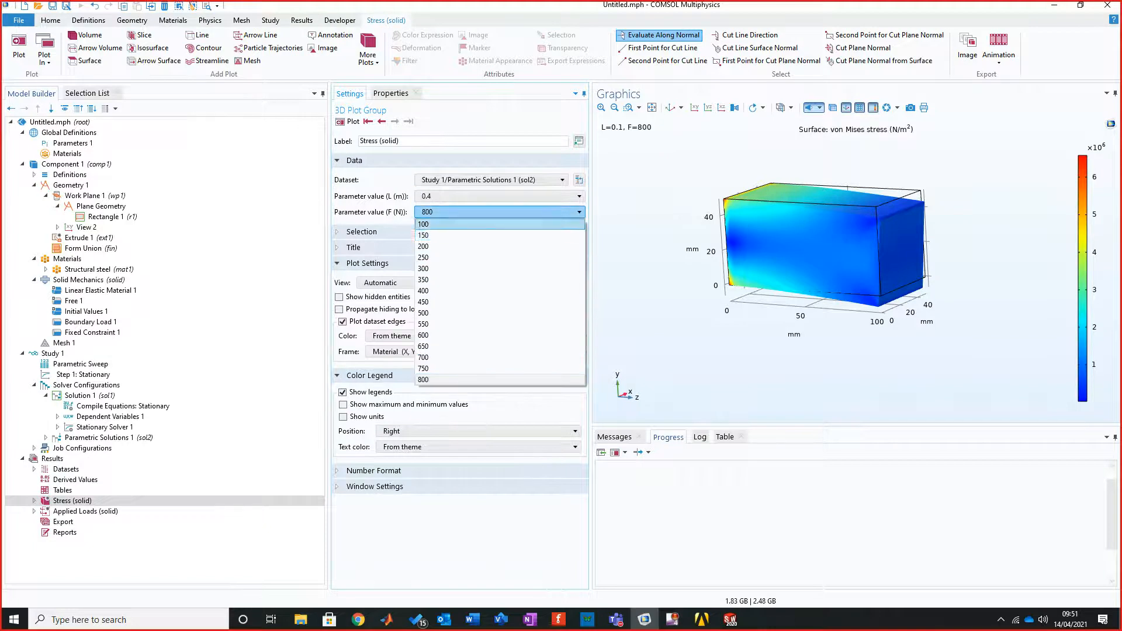
{"action": "left_click", "coordinate": [499, 224]}
{"action": "left_click", "coordinate": [349, 121]}
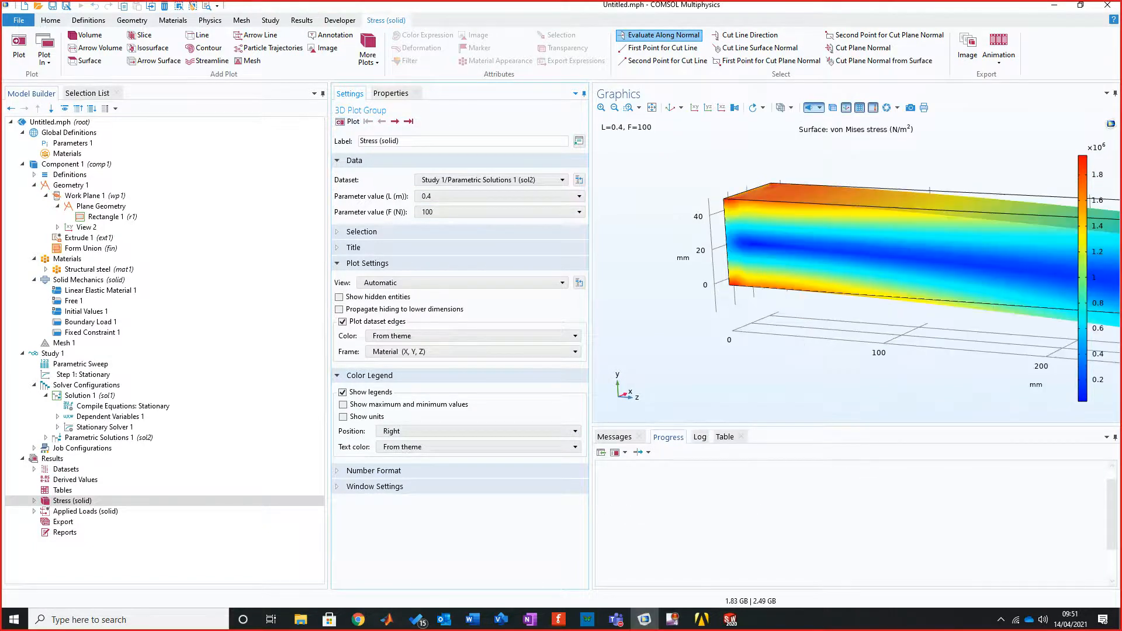
{"action": "scroll", "coordinate": [818, 321], "scroll_direction": "down", "scroll_amount": 4}
{"action": "mouse_move", "coordinate": [818, 322]}
{"action": "left_mouse_down"}
{"action": "mouse_move", "coordinate": [771, 319]}
{"action": "mouse_move", "coordinate": [876, 333]}
{"action": "mouse_move", "coordinate": [830, 333]}
{"action": "mouse_move", "coordinate": [827, 357]}
{"action": "mouse_move", "coordinate": [833, 334]}
{"action": "left_mouse_up"}
{"action": "scroll", "coordinate": [827, 327], "scroll_direction": "up", "scroll_amount": 3}
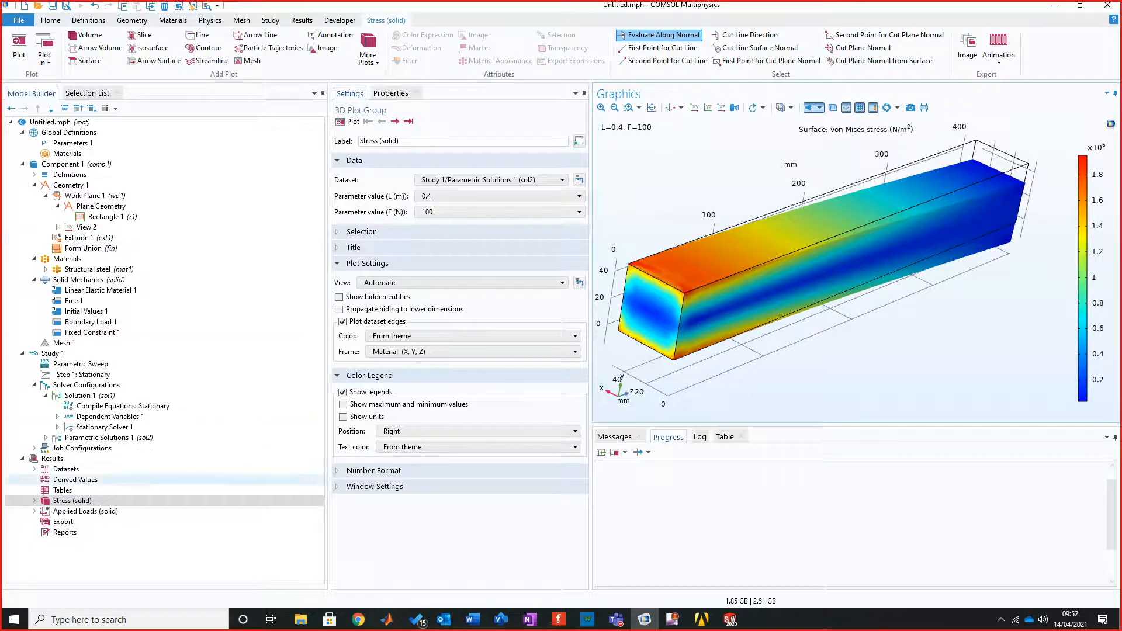
Display the Boundary Loads plot from the Applied Loads results group.
{"action": "left_click", "coordinate": [86, 512]}
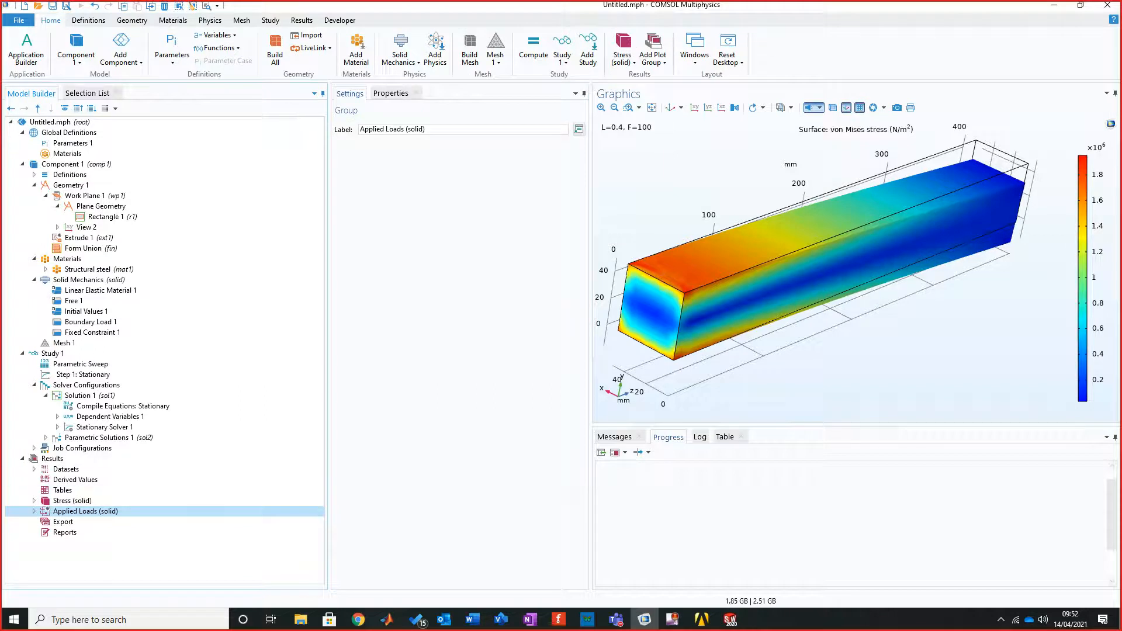
{"action": "left_click", "coordinate": [34, 512]}
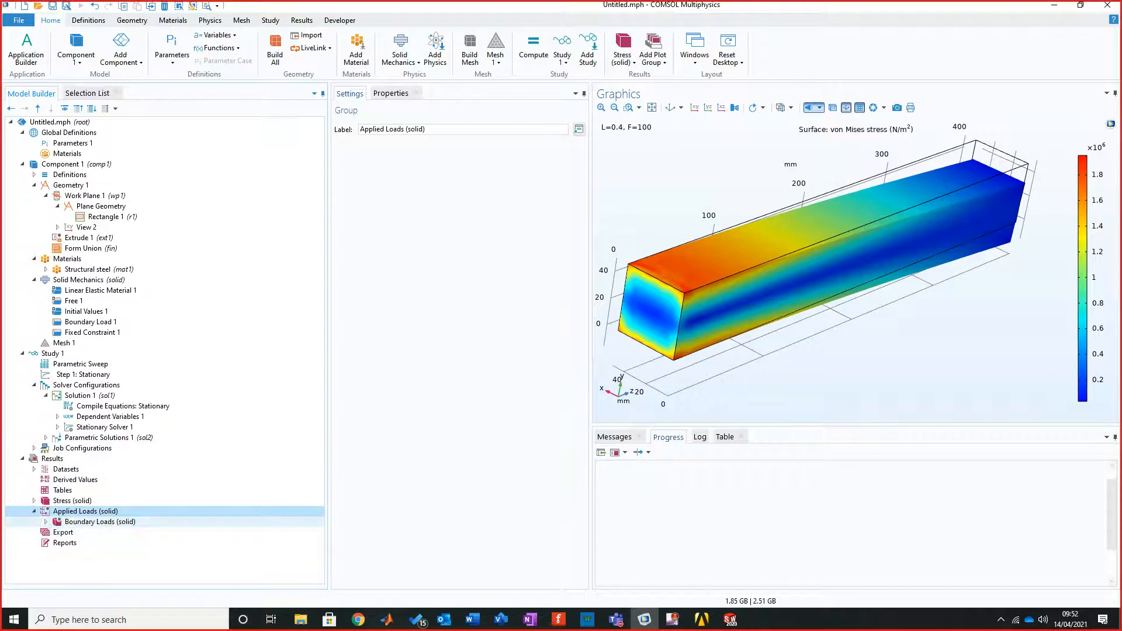
{"action": "left_click", "coordinate": [99, 522]}
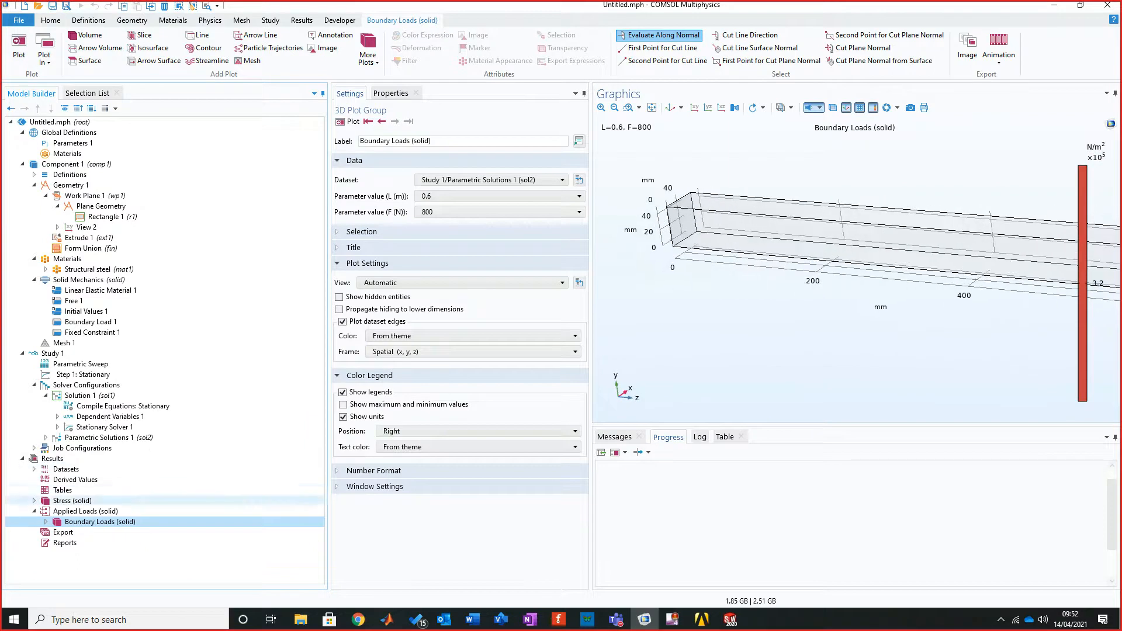
Add a 1D plot group to the results with a line graph along the beam's long upper front edge (edge 6).
{"action": "left_click", "coordinate": [52, 458]}
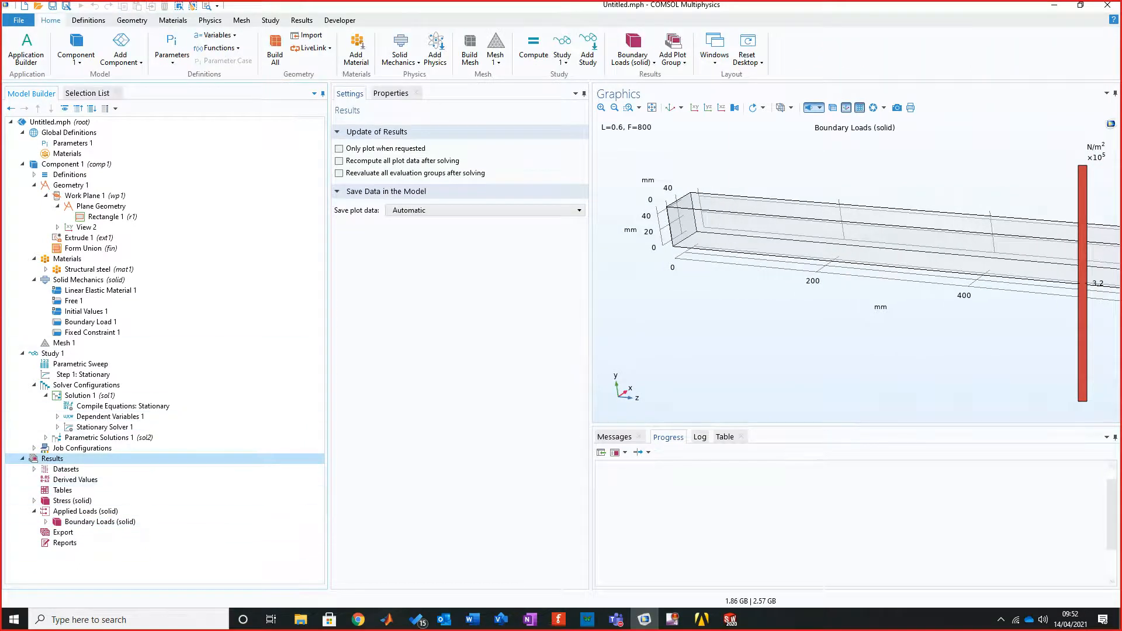
{"action": "right_click", "coordinate": [58, 458]}
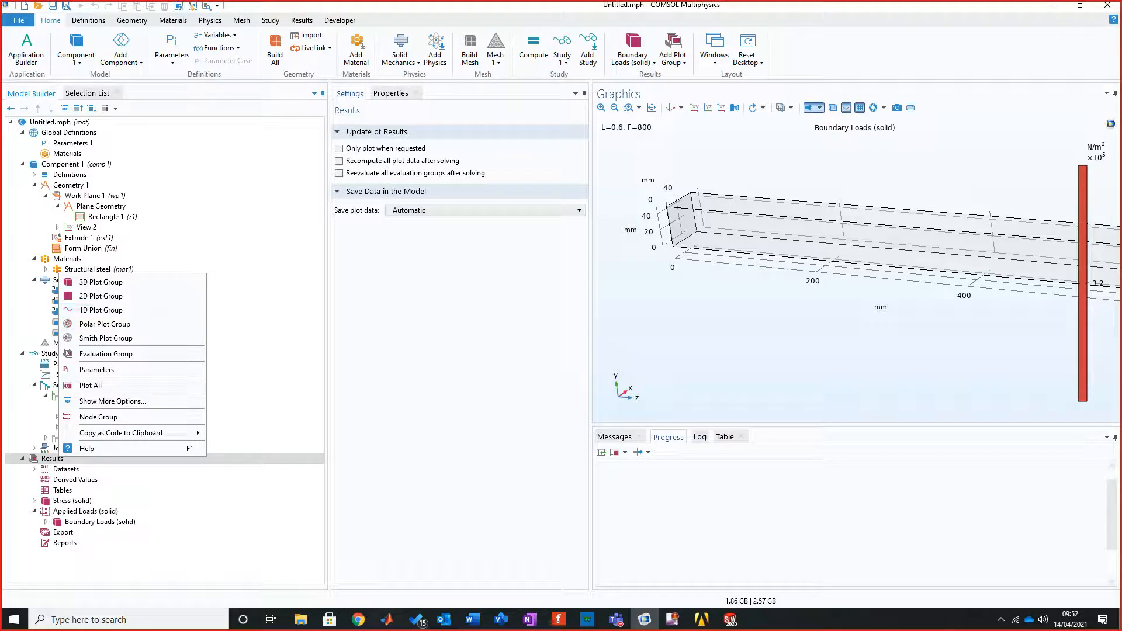
{"action": "left_click", "coordinate": [101, 310]}
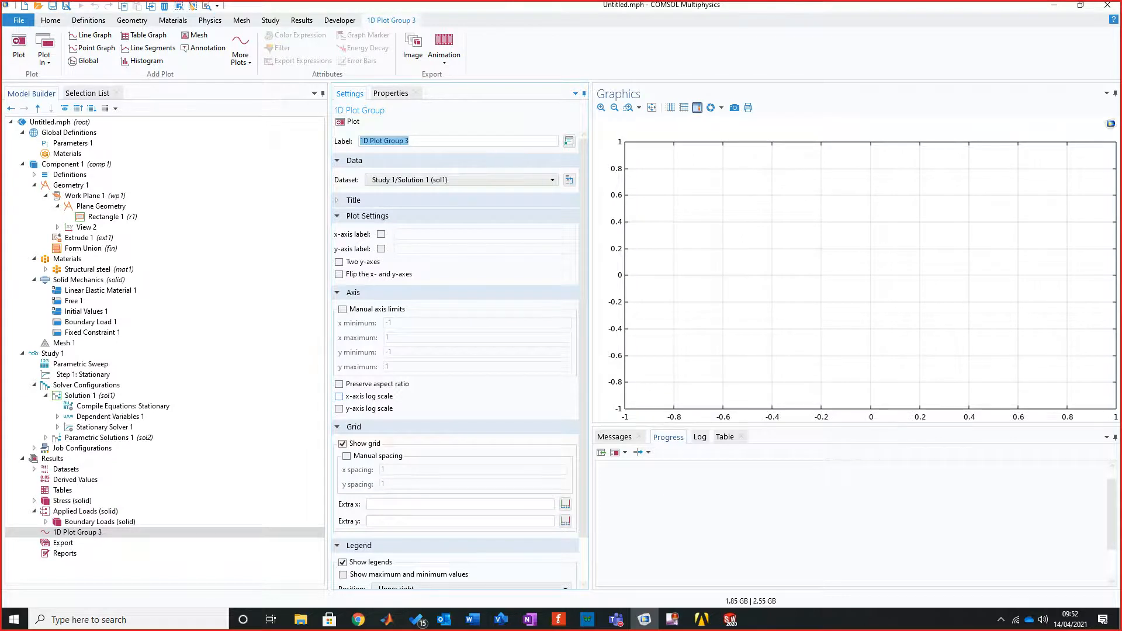
{"action": "right_click", "coordinate": [95, 529]}
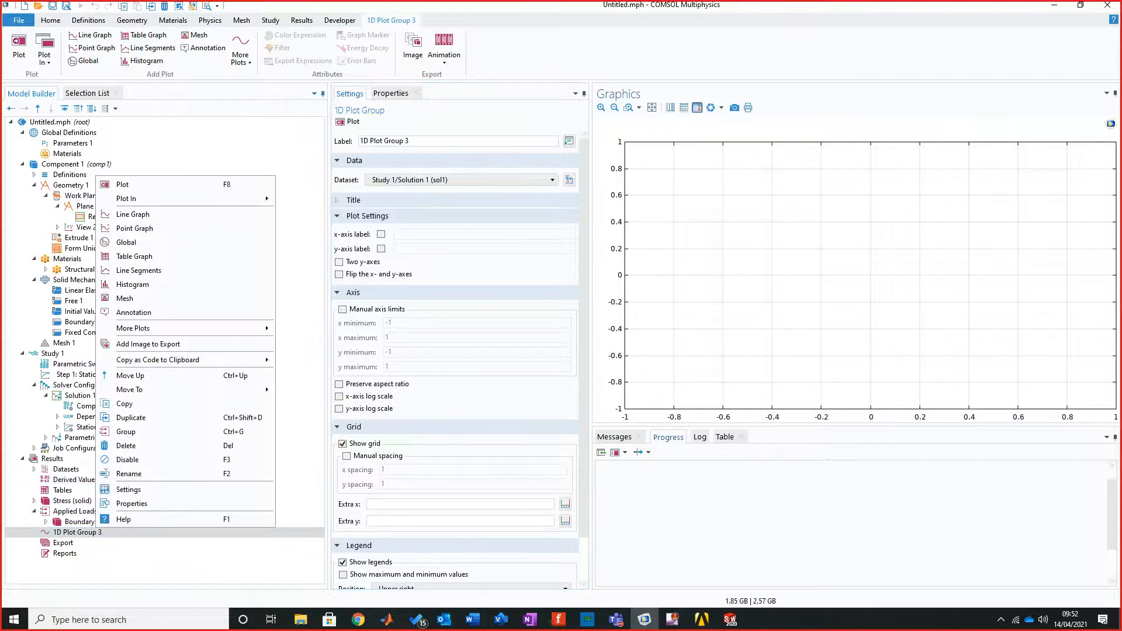
{"action": "left_click", "coordinate": [133, 214]}
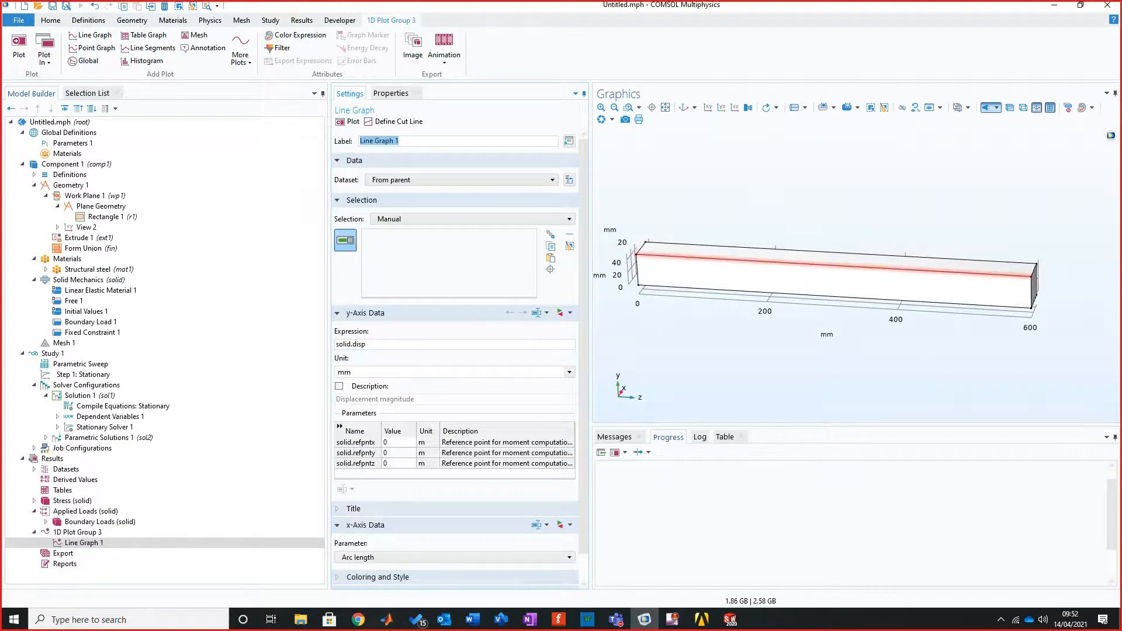
{"action": "left_click", "coordinate": [834, 266]}
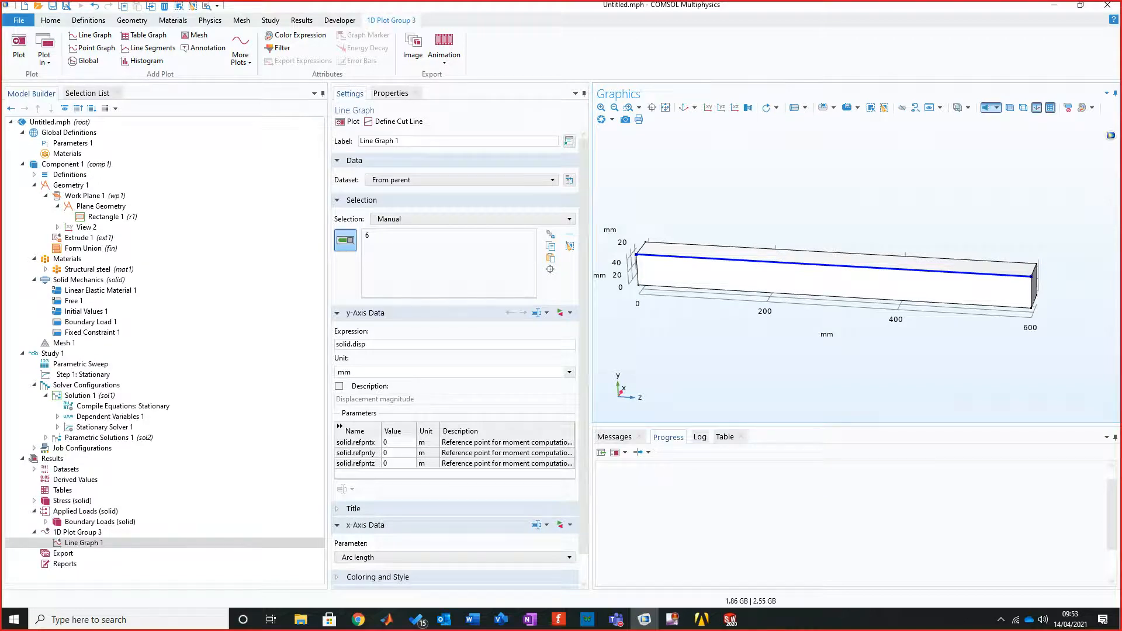
Rename the new line graph to "Top Stress".
{"action": "left_click_drag", "start_coordinate": [374, 141], "coordinate": [399, 141]}
{"action": "key", "text": "ctrl+a"}
{"action": "type", "text": "Top Stress"}
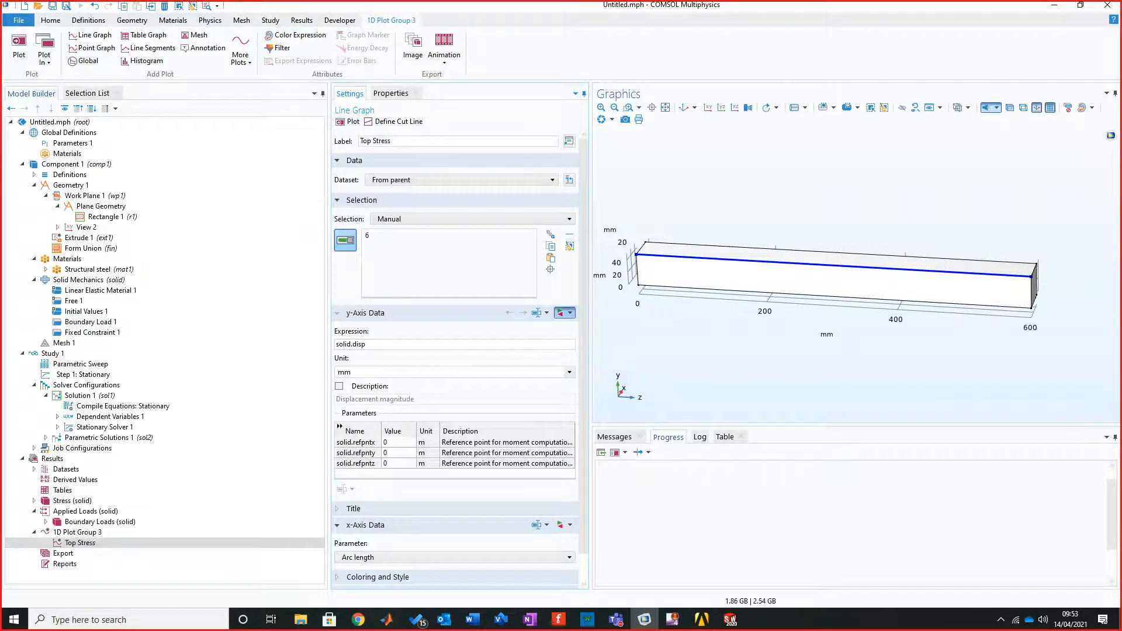
Set the Top Stress y-axis expression to the Solid Mechanics von Mises stress, solid.mises, and plot the graph.
{"action": "left_click", "coordinate": [560, 312]}
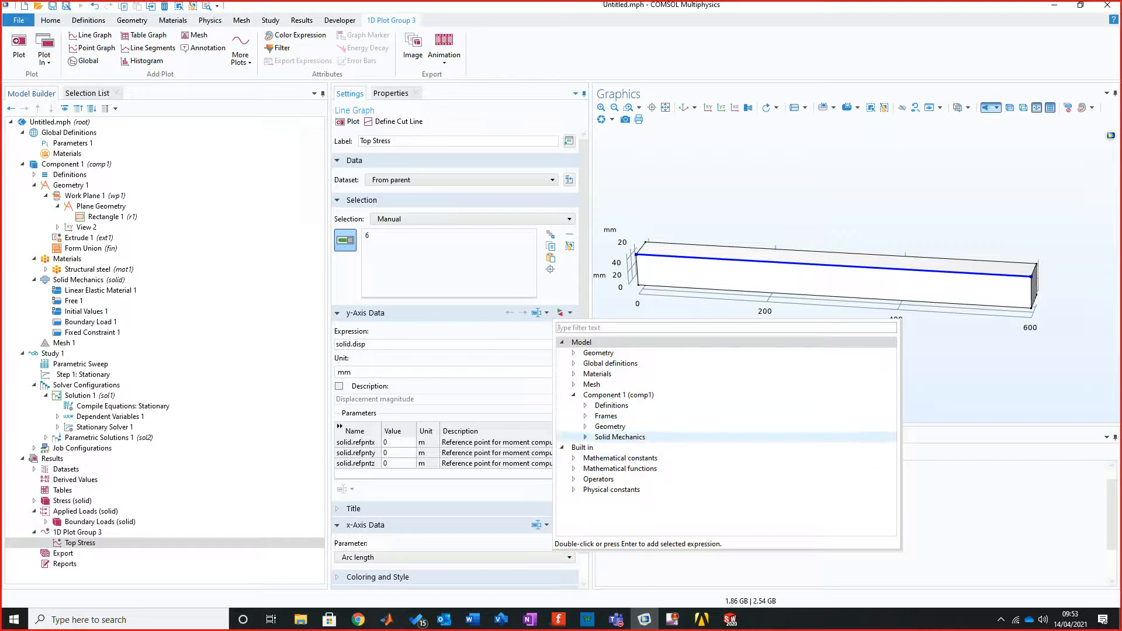
{"action": "left_click", "coordinate": [585, 437]}
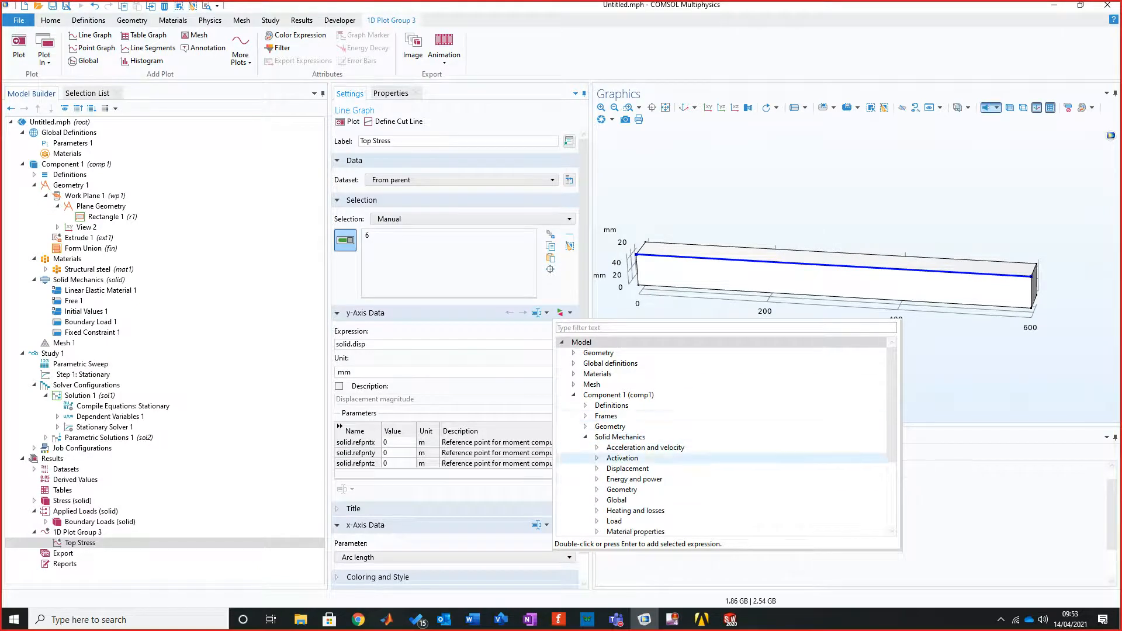
{"action": "scroll", "coordinate": [643, 485], "scroll_direction": "down", "scroll_amount": 2}
{"action": "left_click", "coordinate": [597, 500]}
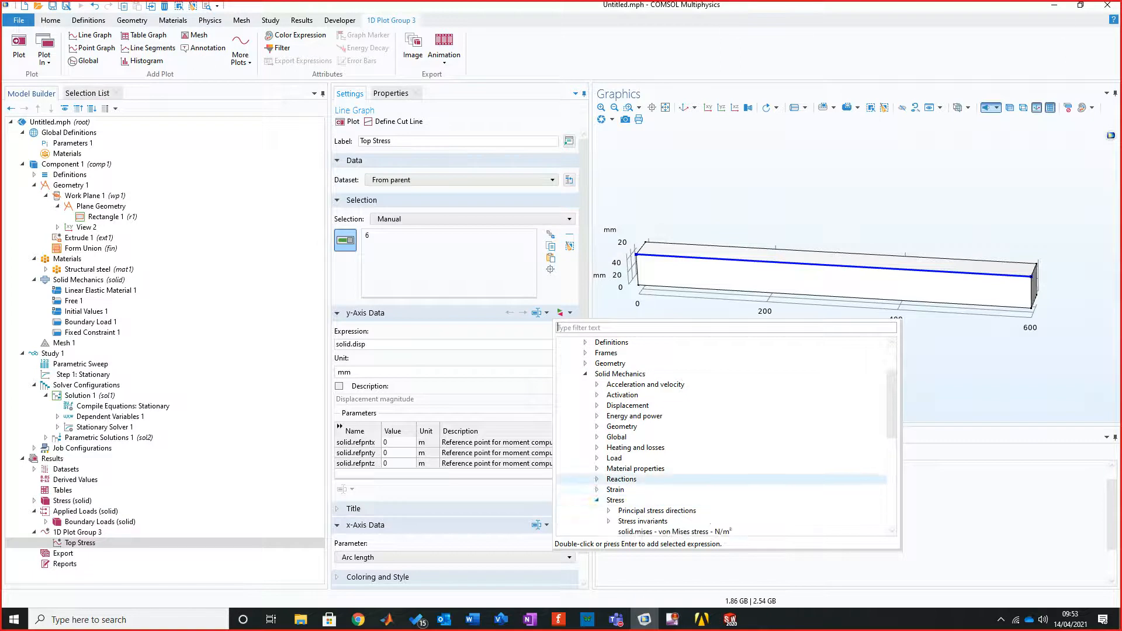
{"action": "scroll", "coordinate": [620, 479], "scroll_direction": "down", "scroll_amount": 2}
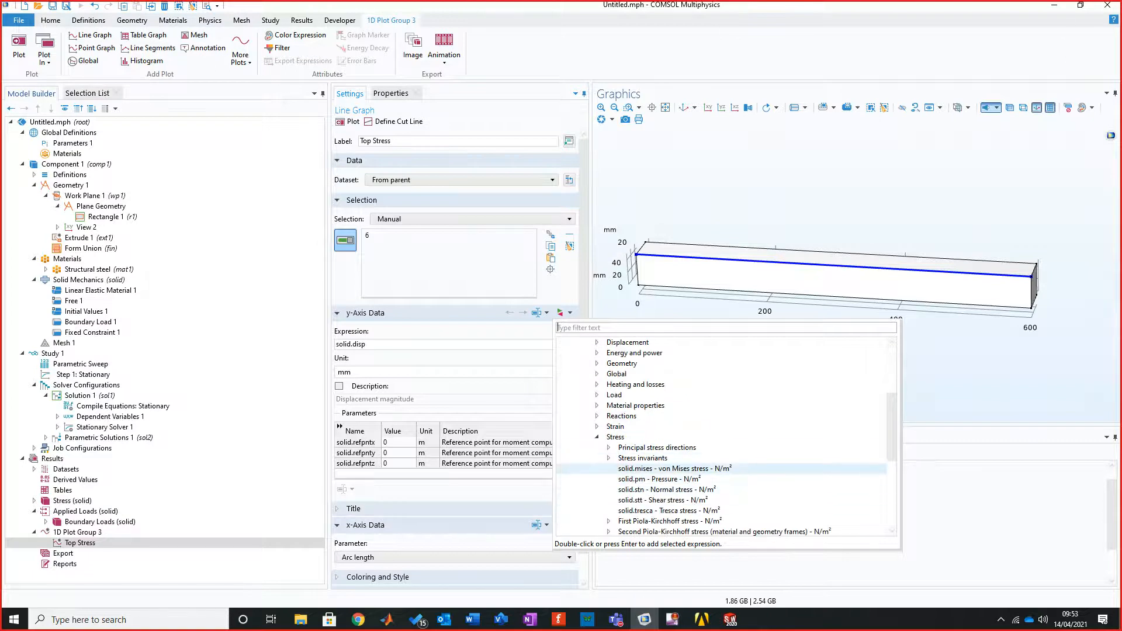
{"action": "left_click", "coordinate": [674, 469]}
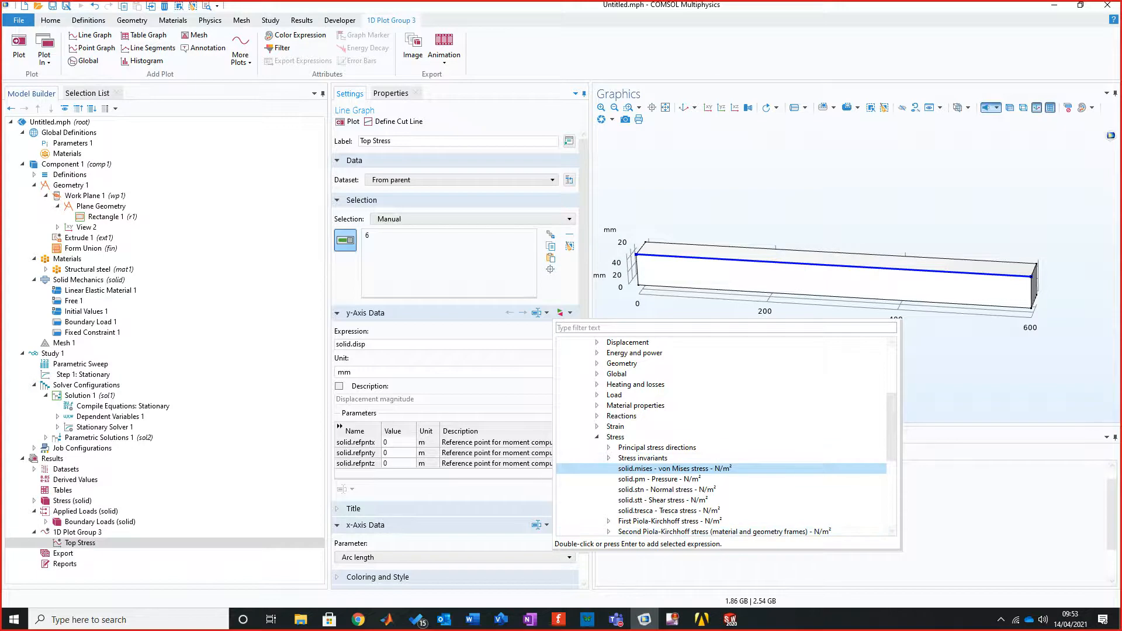
{"action": "key", "text": "Return"}
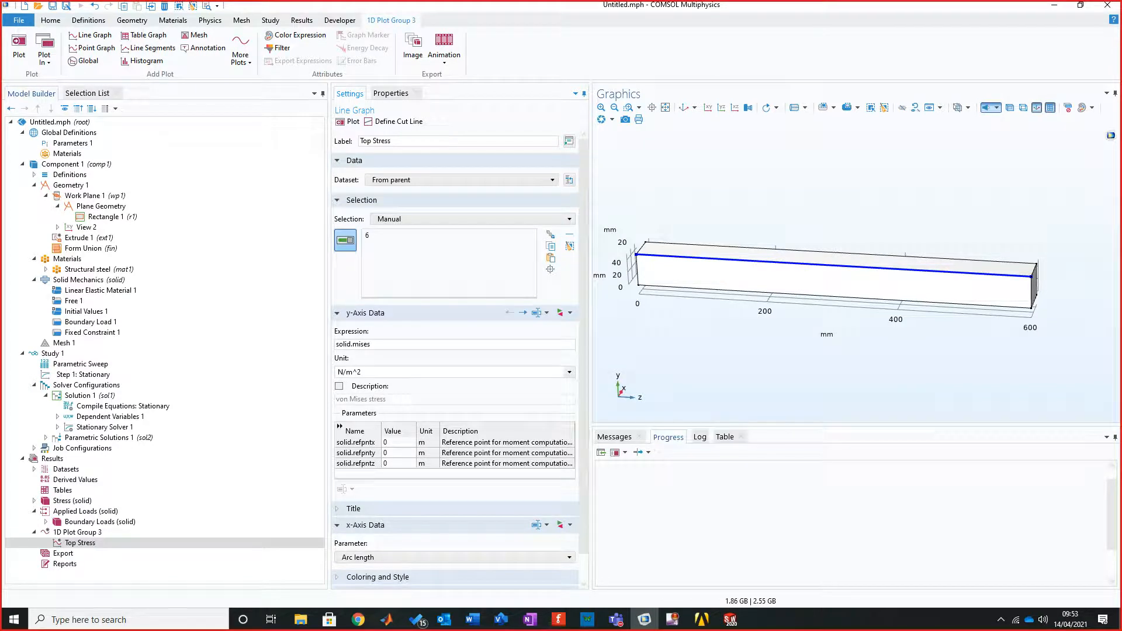
{"action": "left_click", "coordinate": [349, 122]}
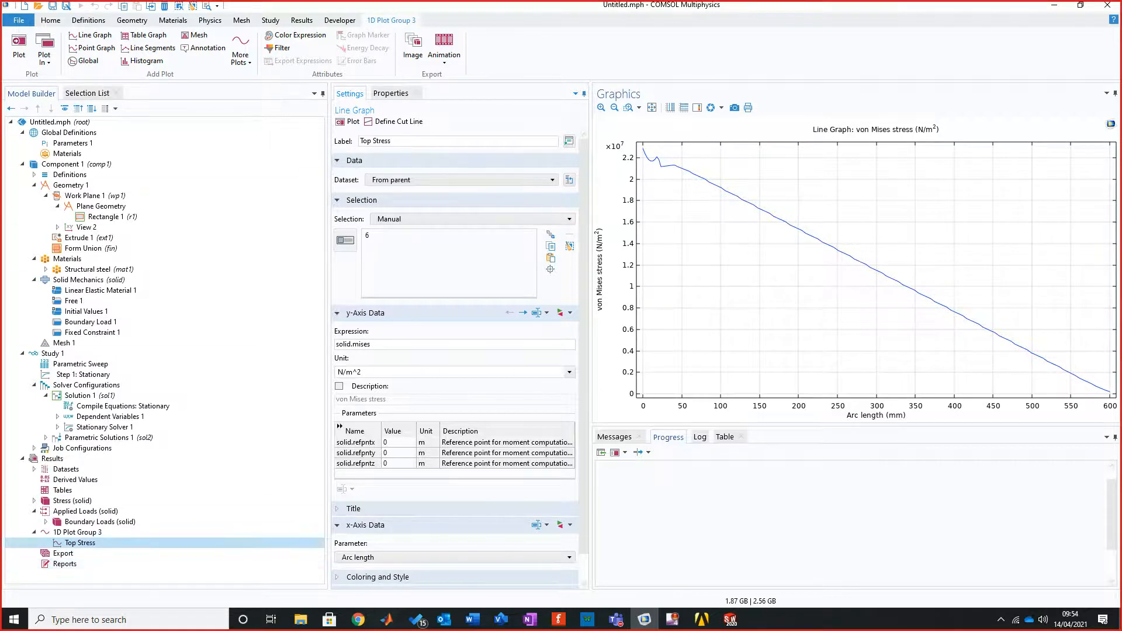
Set the 1D plot group's dataset to Study 1/Parametric Solutions 1 (sol2) and plot the curves for all L and F values.
{"action": "left_click", "coordinate": [77, 533]}
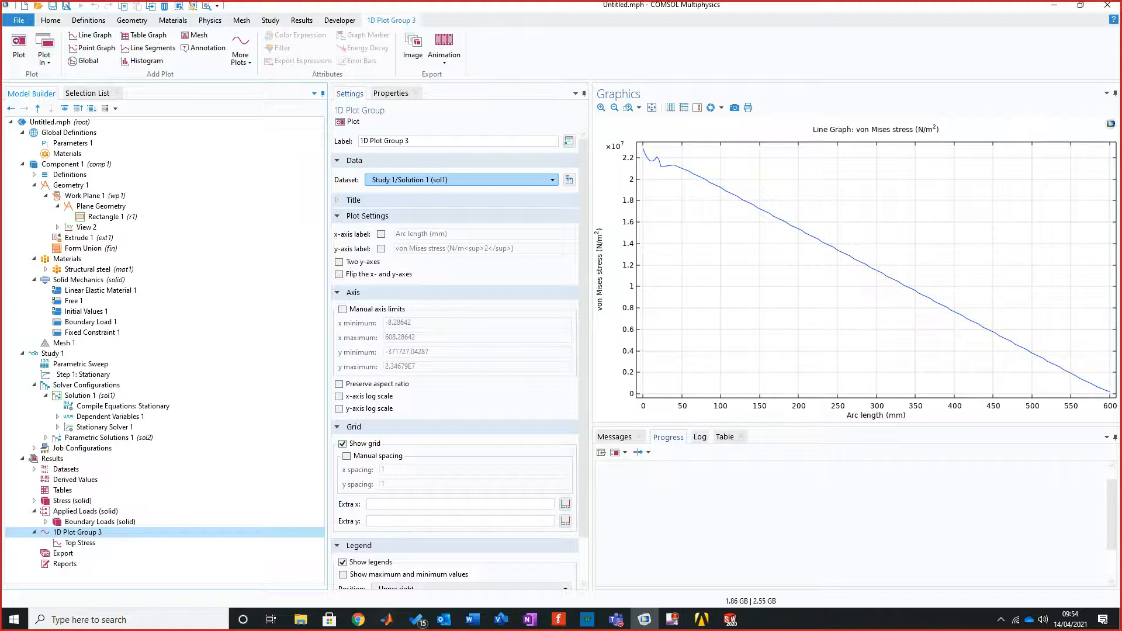
{"action": "left_click", "coordinate": [461, 180]}
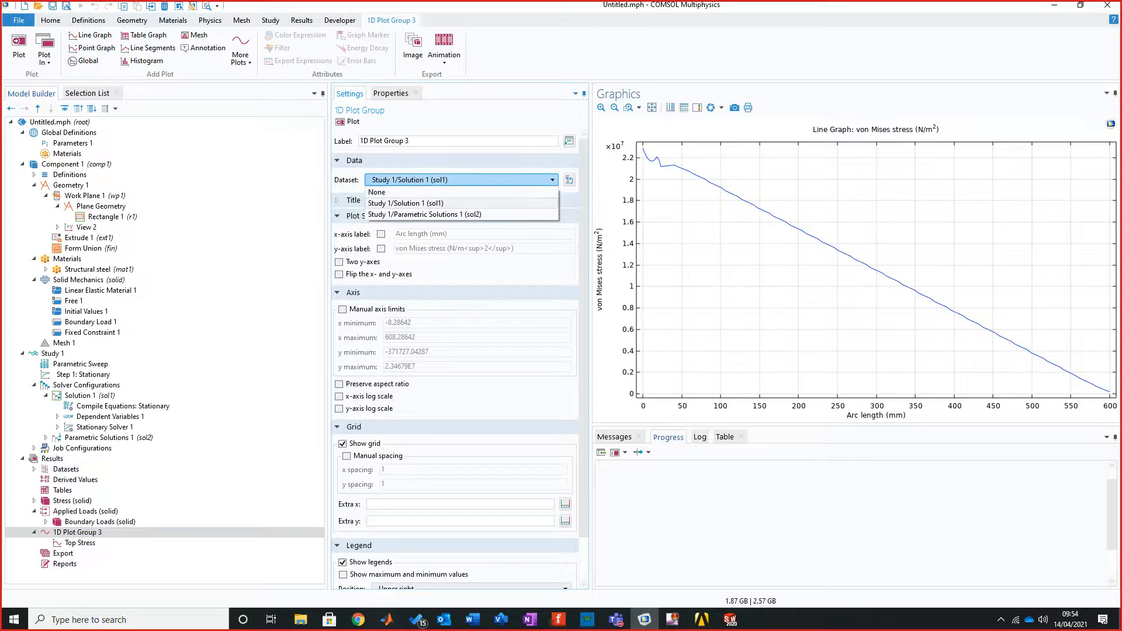
{"action": "key", "text": "Return"}
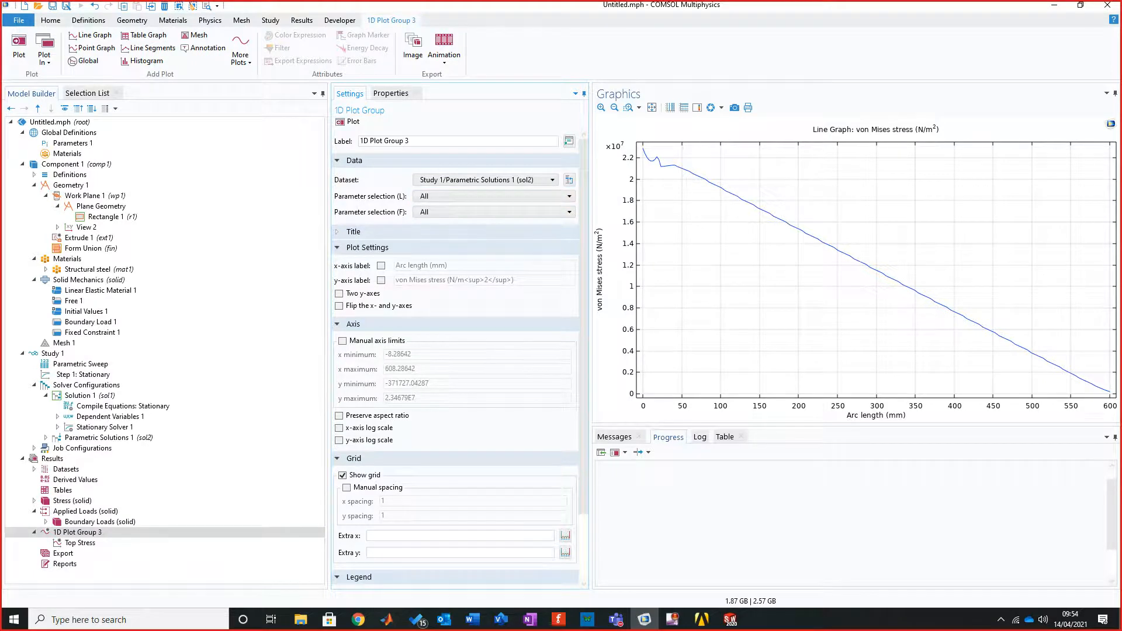
{"action": "left_click", "coordinate": [349, 122]}
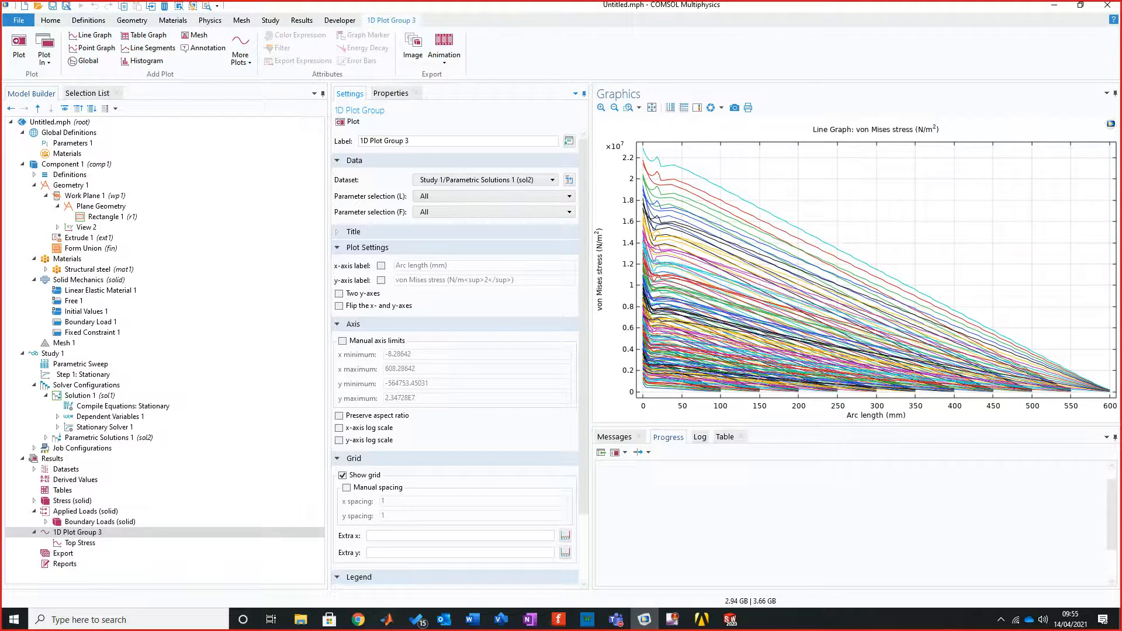
Enable a custom x-axis label reading "Beam Length (mm)" for the 1D plot group and replot it.
{"action": "left_click", "coordinate": [381, 265]}
{"action": "left_click_drag", "start_coordinate": [428, 265], "coordinate": [396, 265]}
{"action": "type", "text": "Beam L"}
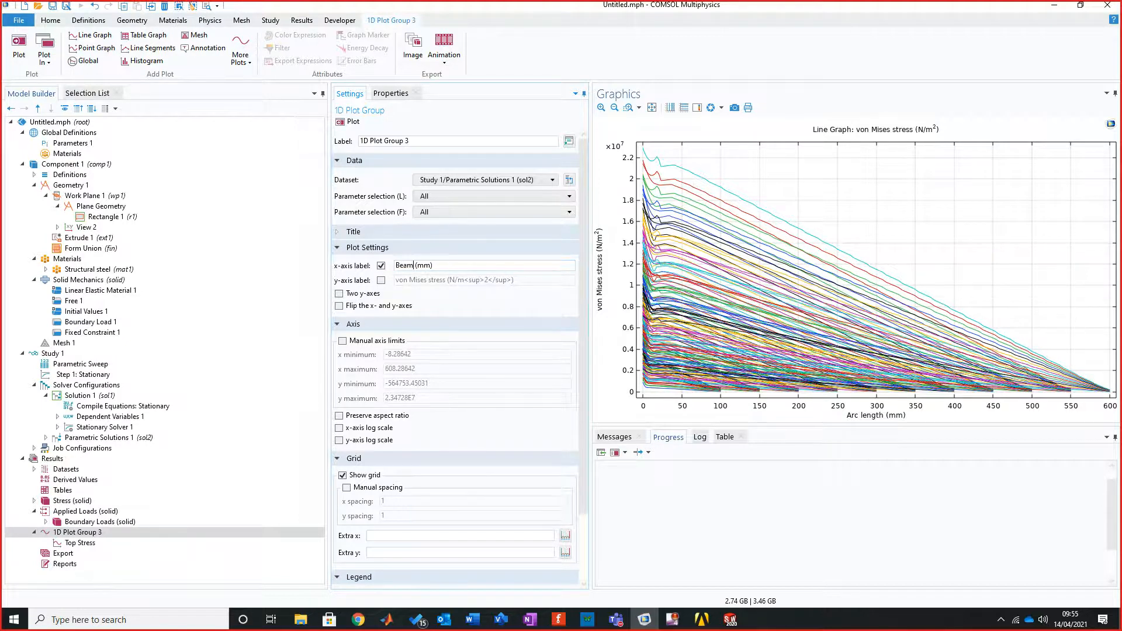
{"action": "type", "text": "ength"}
{"action": "left_click", "coordinate": [350, 121]}
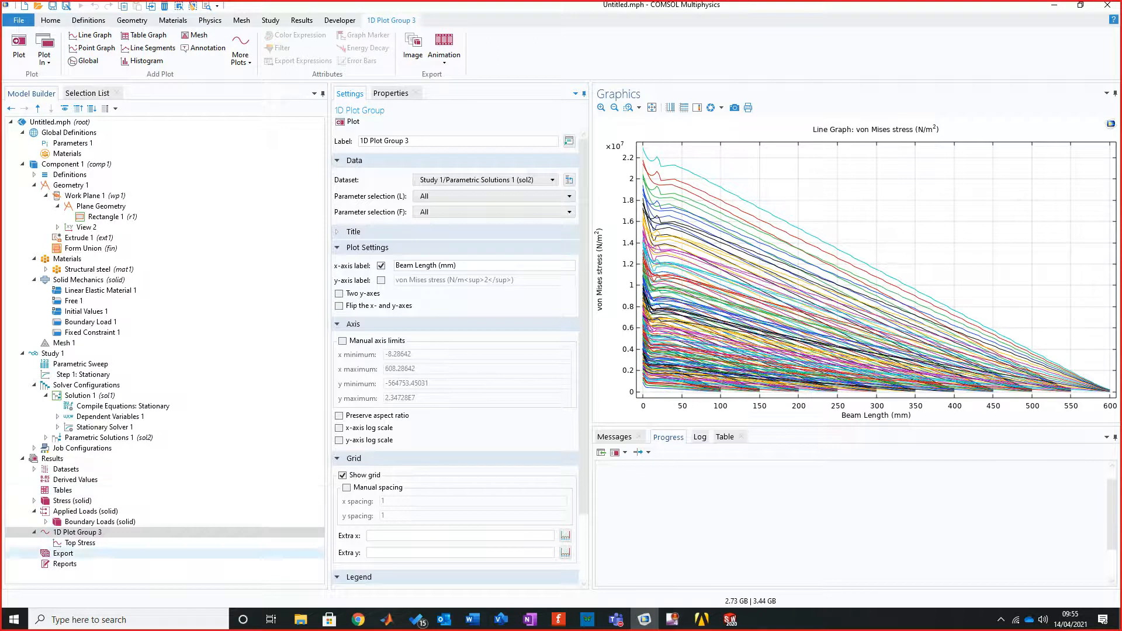
Duplicate the Top Stress line graph and label the copy "Bottome Stress".
{"action": "left_click", "coordinate": [80, 542]}
{"action": "right_click", "coordinate": [80, 542]}
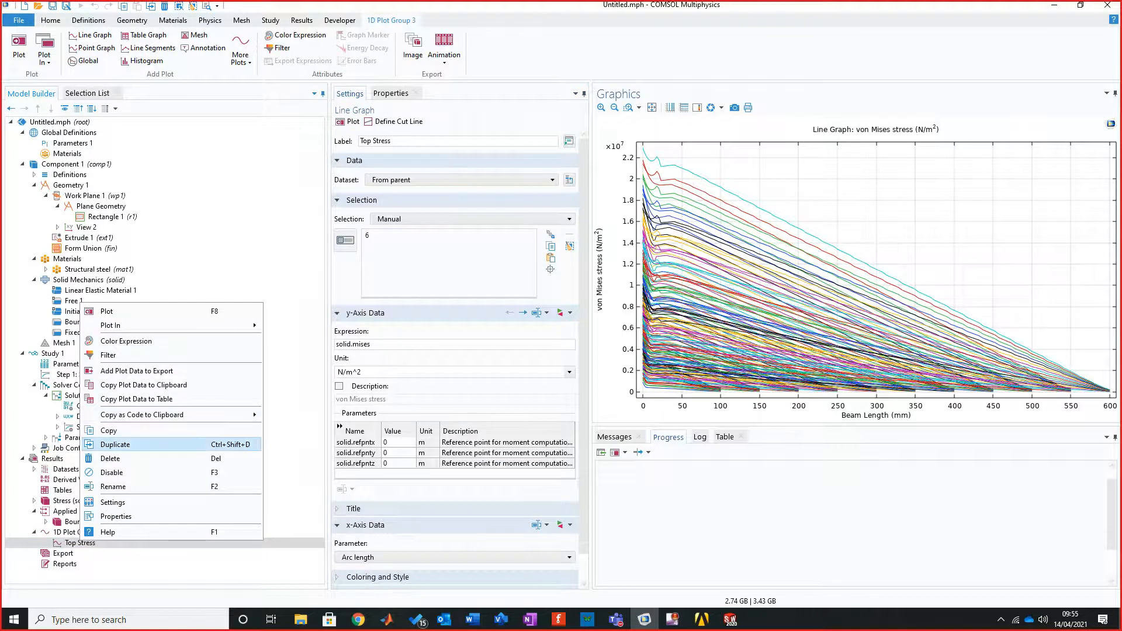
{"action": "left_click", "coordinate": [115, 445]}
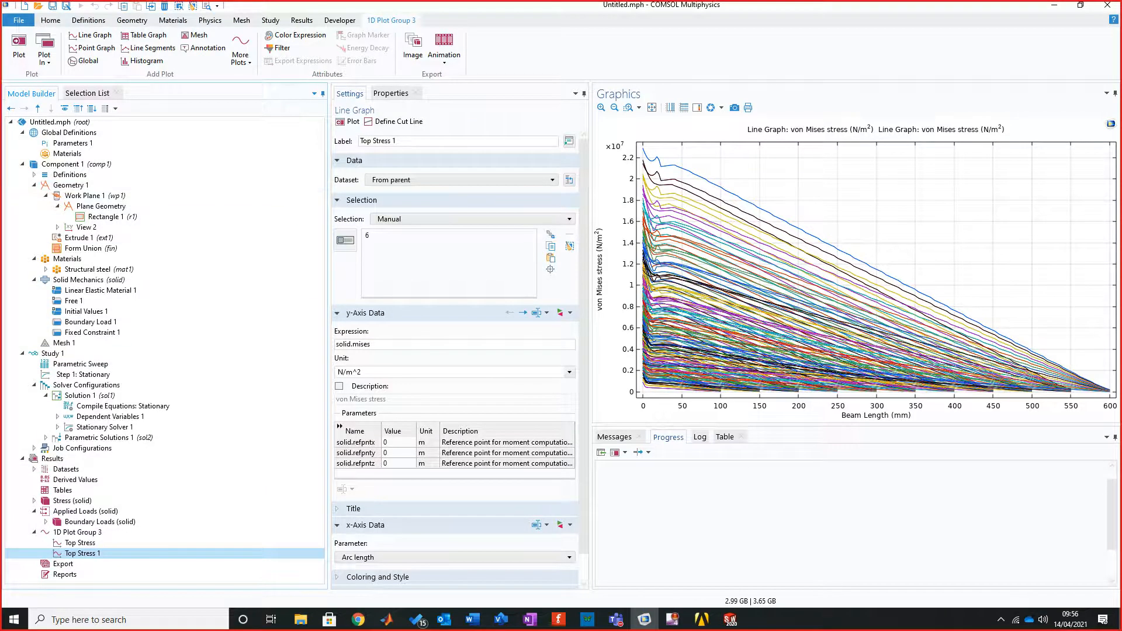
{"action": "left_click_drag", "start_coordinate": [402, 141], "coordinate": [318, 123]}
{"action": "type", "text": "B"}
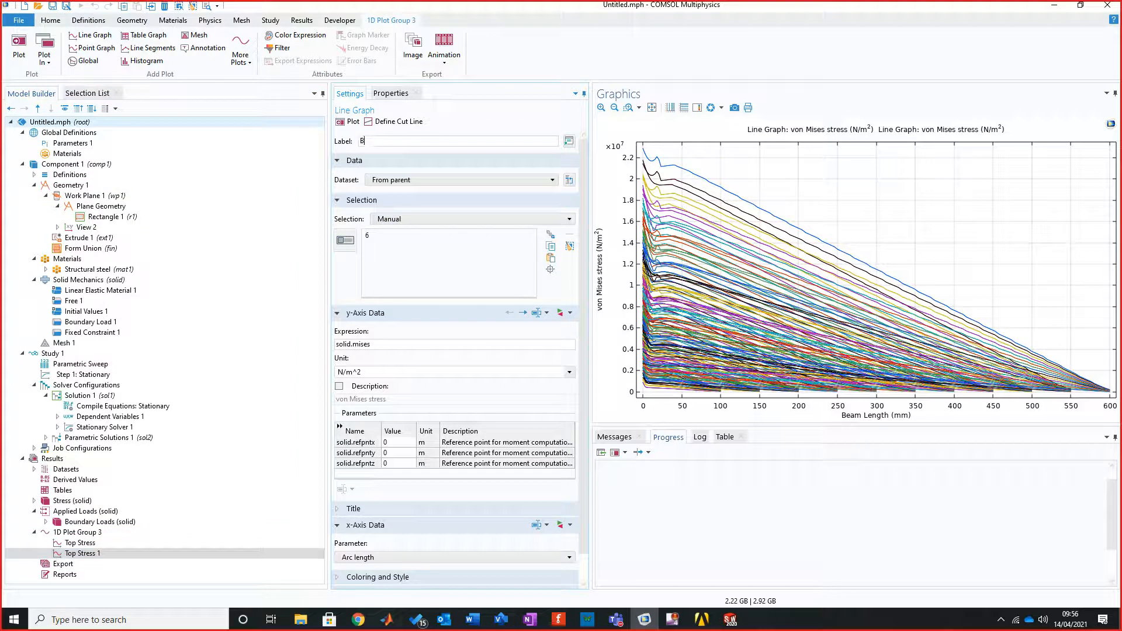
{"action": "type", "text": "ottome Stress"}
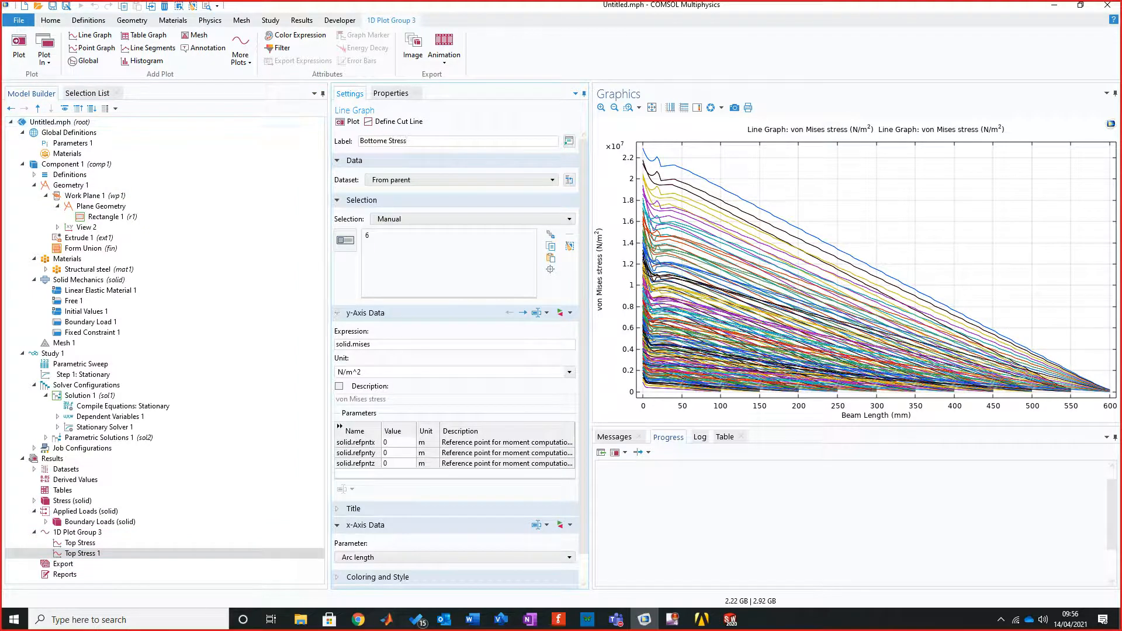
Replace the Bottome Stress graph's selected edge with the beam's bottom edge, edge 1, and plot it.
{"action": "left_click", "coordinate": [345, 240]}
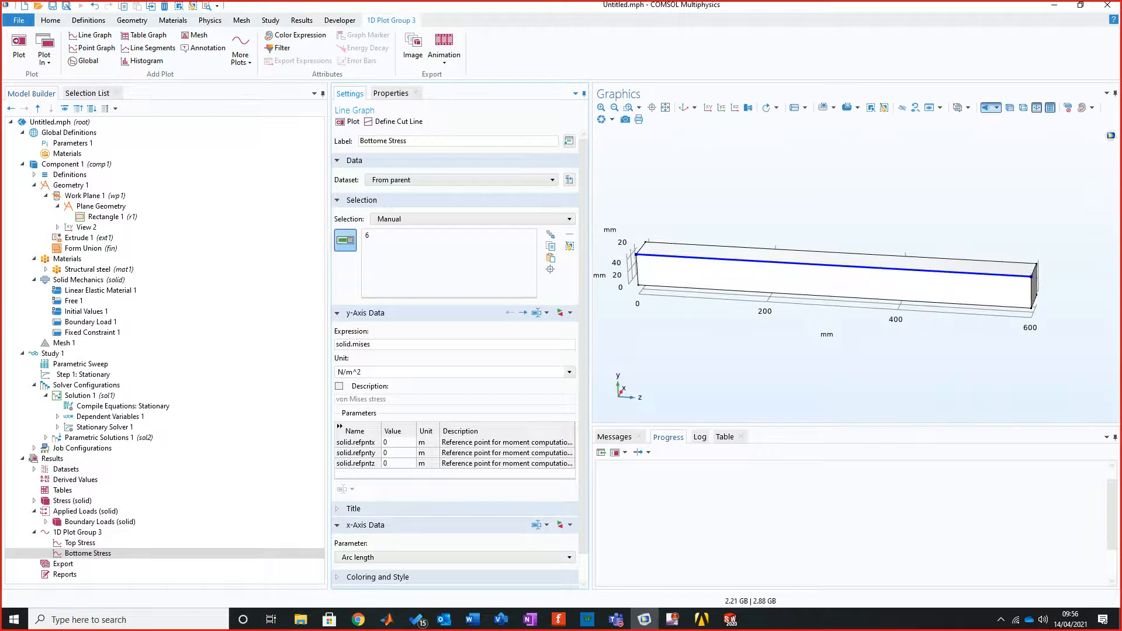
{"action": "left_click", "coordinate": [821, 265]}
{"action": "left_click", "coordinate": [818, 296]}
{"action": "left_click", "coordinate": [348, 122]}
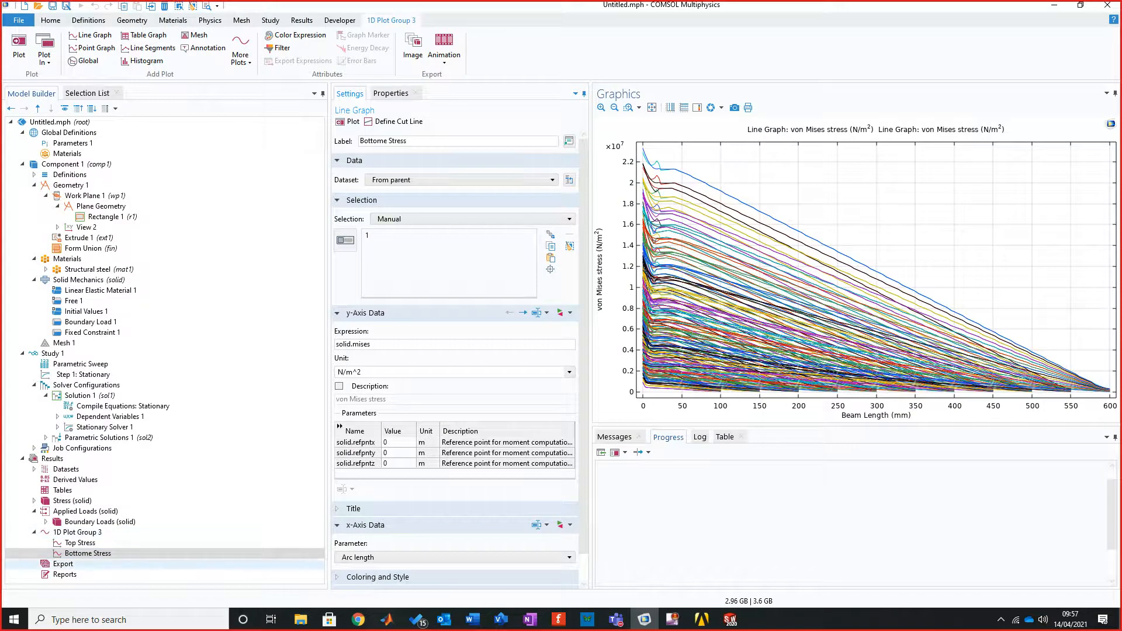
{"action": "left_click", "coordinate": [77, 532]}
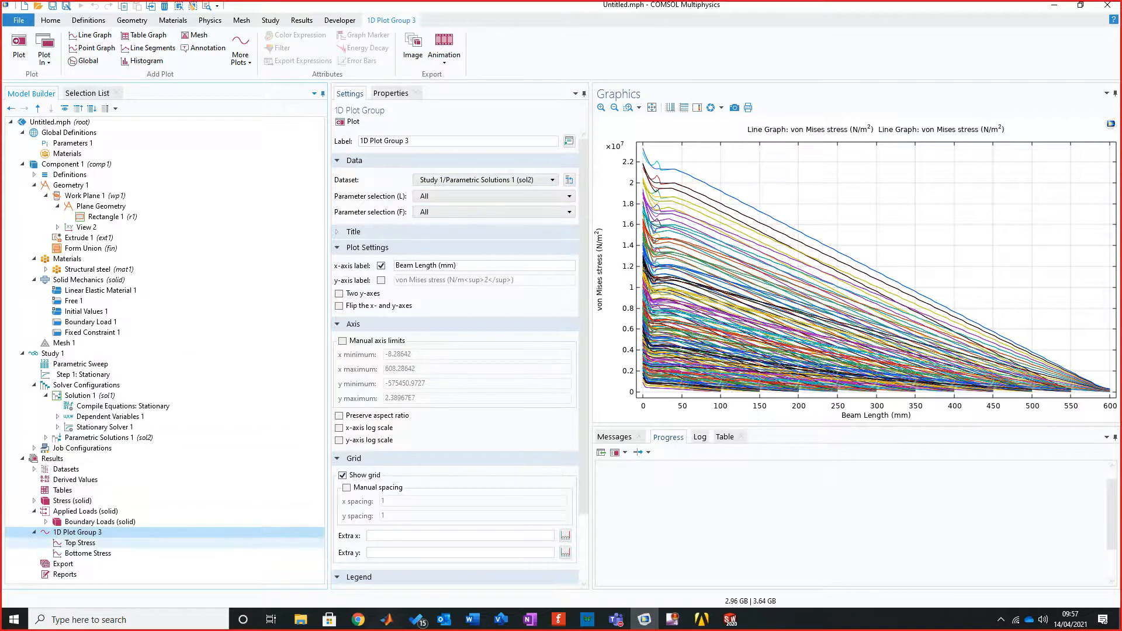
{"action": "left_click", "coordinate": [80, 543]}
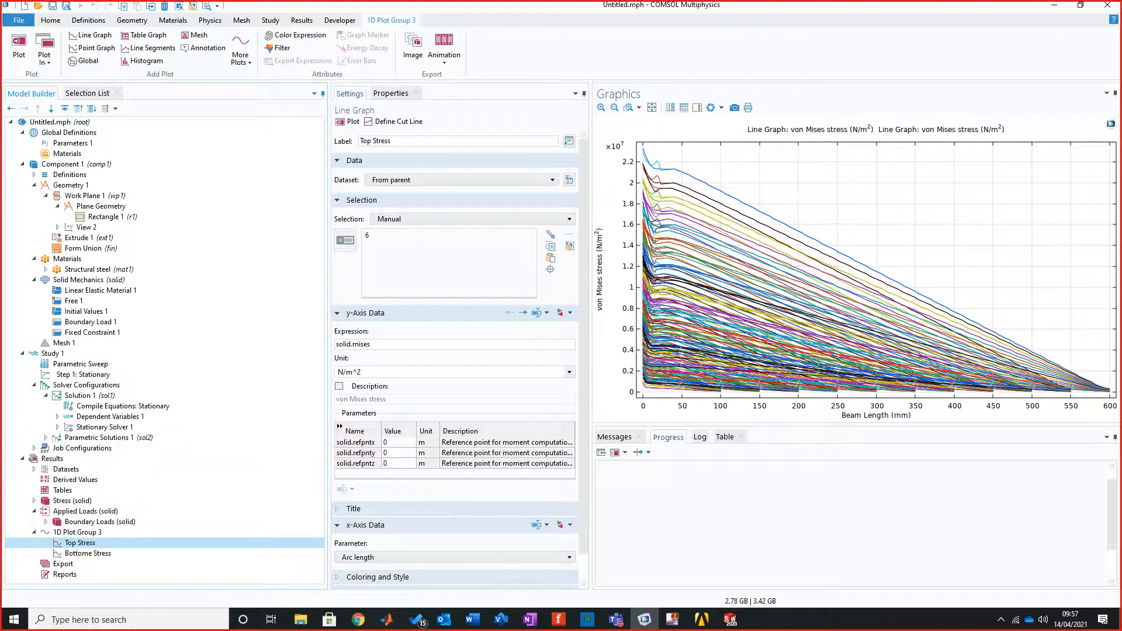
{"action": "left_click", "coordinate": [461, 179]}
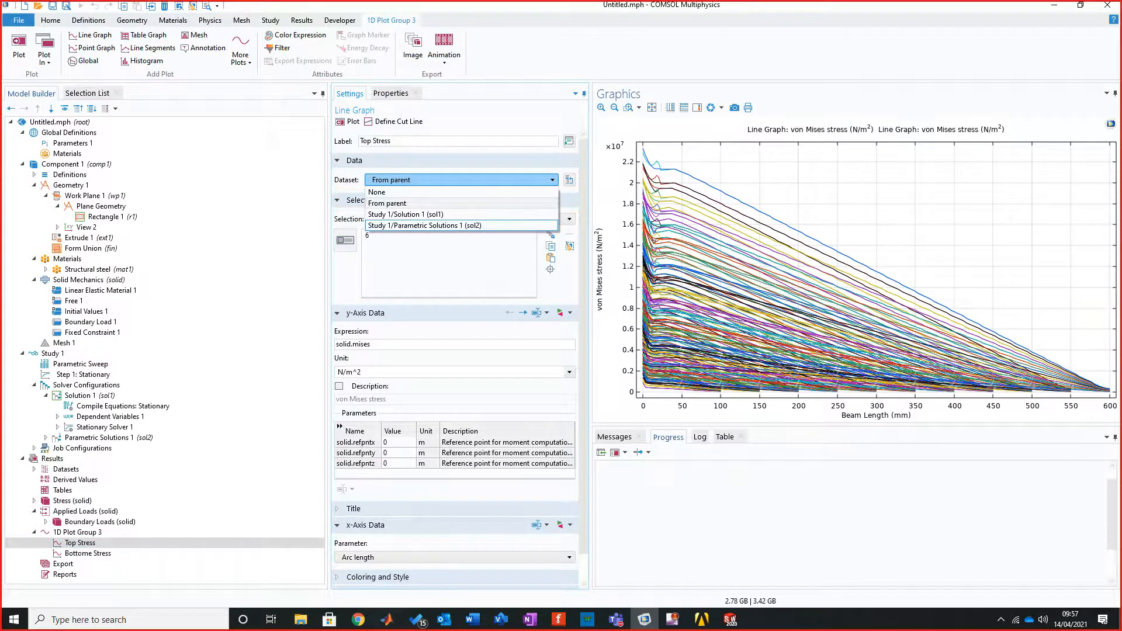
{"action": "left_click", "coordinate": [77, 532]}
Restrict the 1D plot group's L values from the list to 0.1, 0.25 and 0.6 m and replot it.
{"action": "left_click", "coordinate": [77, 532]}
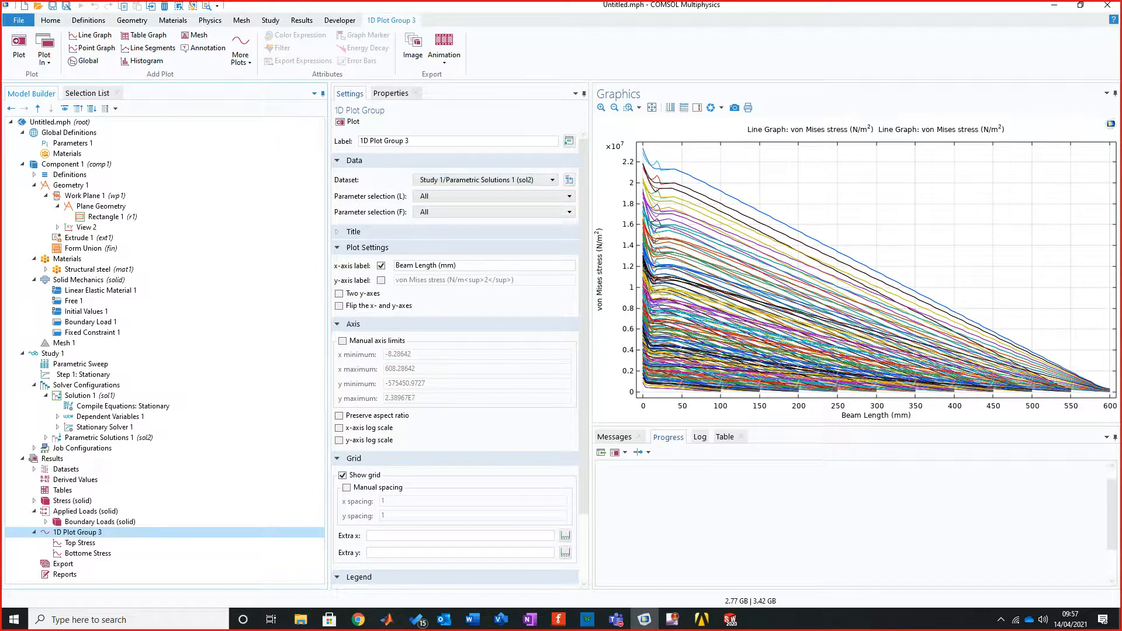
{"action": "left_click", "coordinate": [494, 196]}
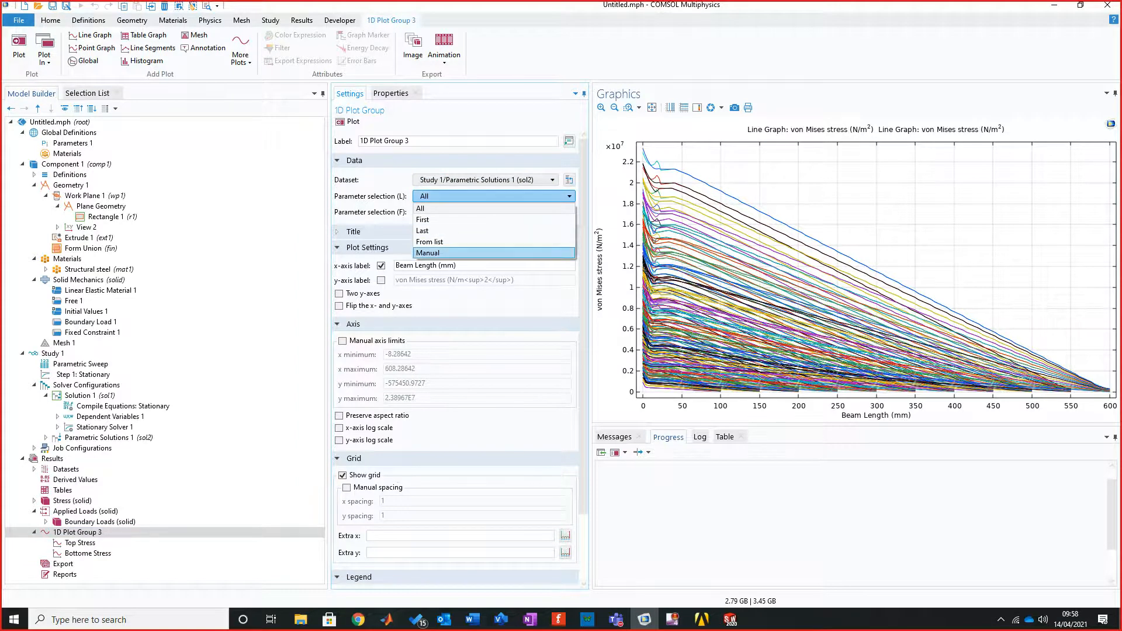
{"action": "left_click", "coordinate": [430, 241]}
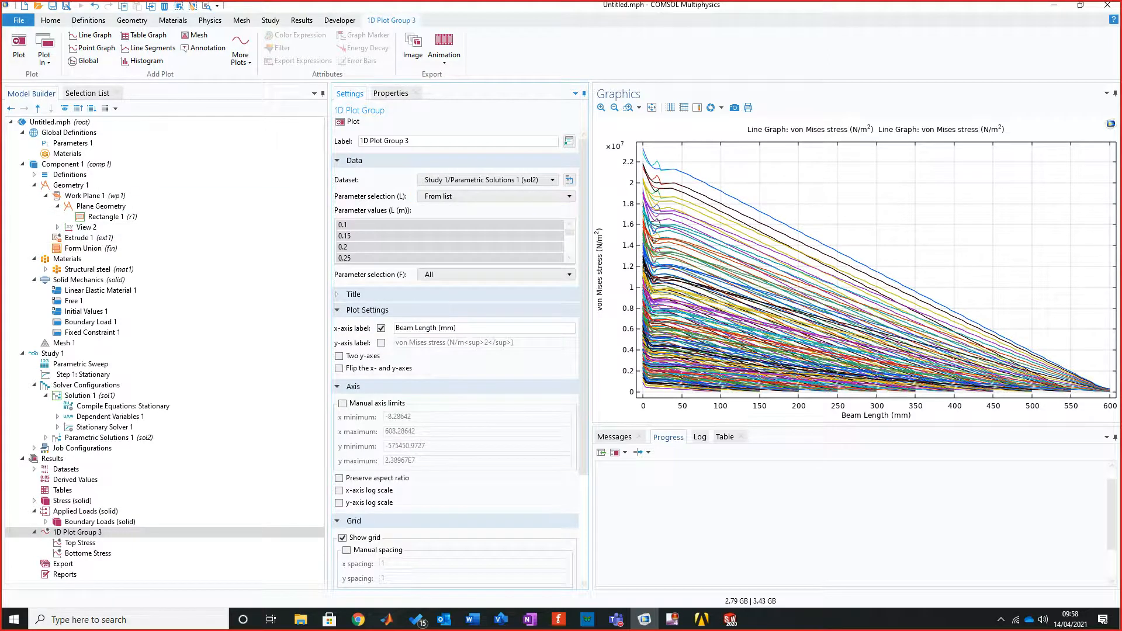
{"action": "left_click", "coordinate": [403, 224]}
{"action": "scroll", "coordinate": [444, 247], "scroll_direction": "down", "scroll_amount": 2}
{"action": "scroll", "coordinate": [454, 241], "scroll_direction": "down", "scroll_amount": 1}
{"action": "scroll", "coordinate": [455, 241], "scroll_direction": "up", "scroll_amount": 2}
{"action": "scroll", "coordinate": [454, 241], "scroll_direction": "up", "scroll_amount": 2}
{"action": "scroll", "coordinate": [453, 240], "scroll_direction": "down", "scroll_amount": 1}
{"action": "scroll", "coordinate": [453, 241], "scroll_direction": "up", "scroll_amount": 1}
{"action": "scroll", "coordinate": [453, 241], "scroll_direction": "up", "scroll_amount": 1}
{"action": "left_click", "coordinate": [450, 236]}
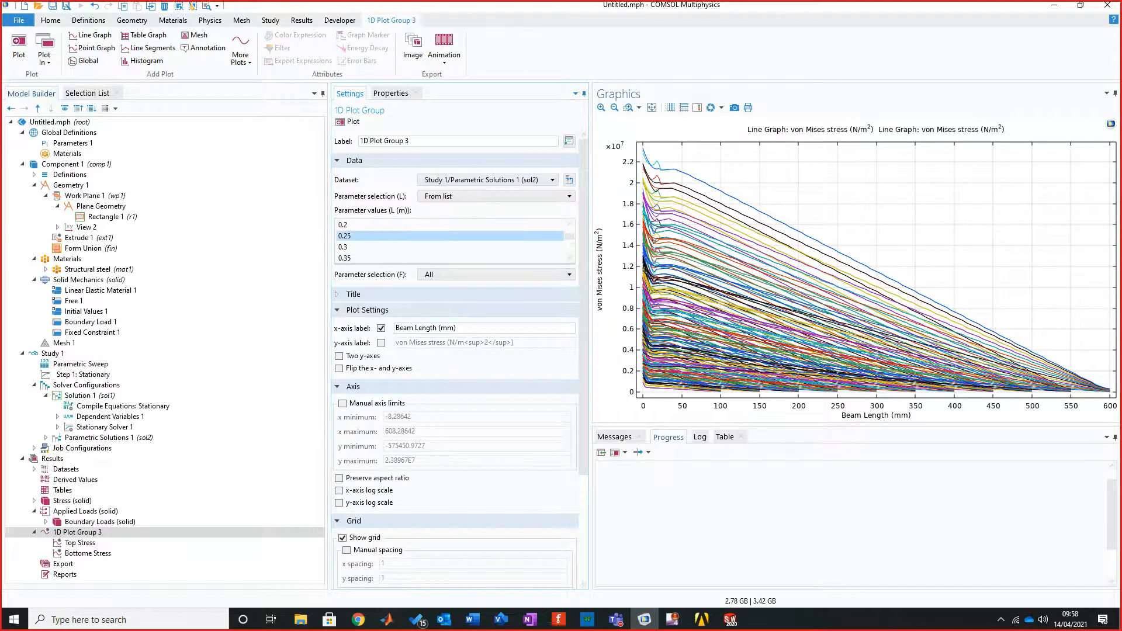
{"action": "left_click", "coordinate": [348, 121]}
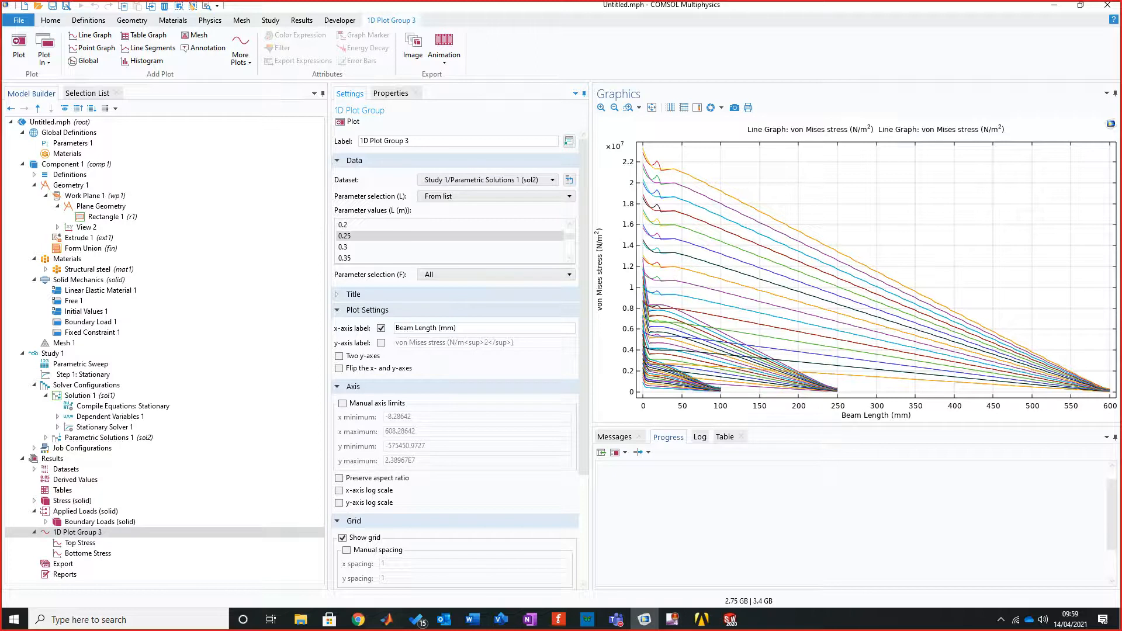
Limit the 1D plot group to the last F value and the last L value, replotting after each change.
{"action": "left_click", "coordinate": [497, 274]}
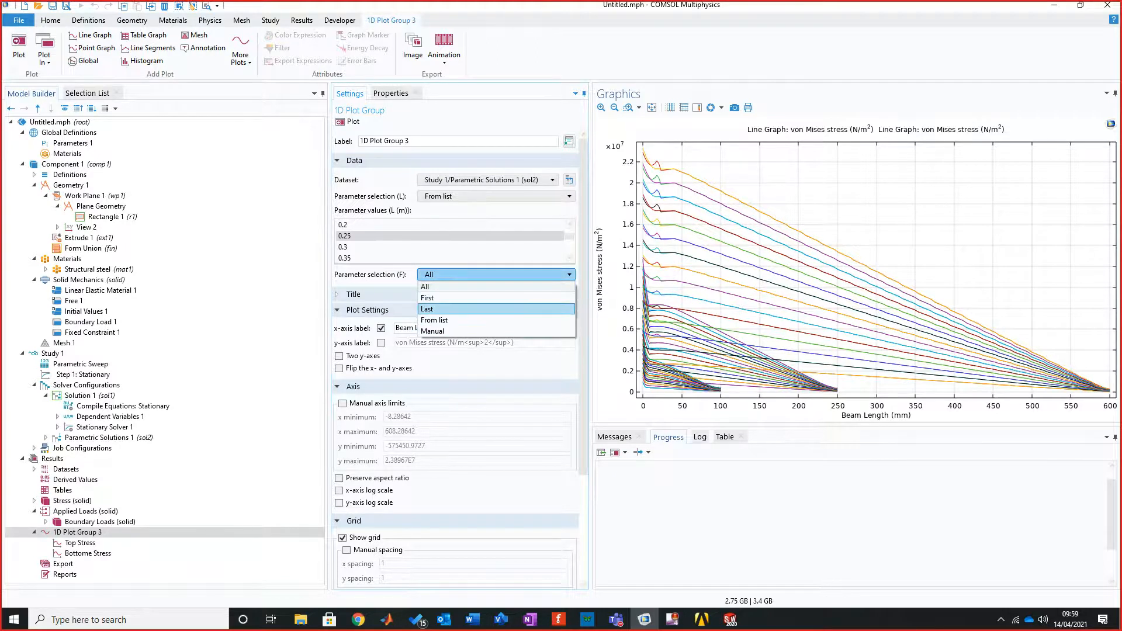
{"action": "left_click", "coordinate": [497, 309]}
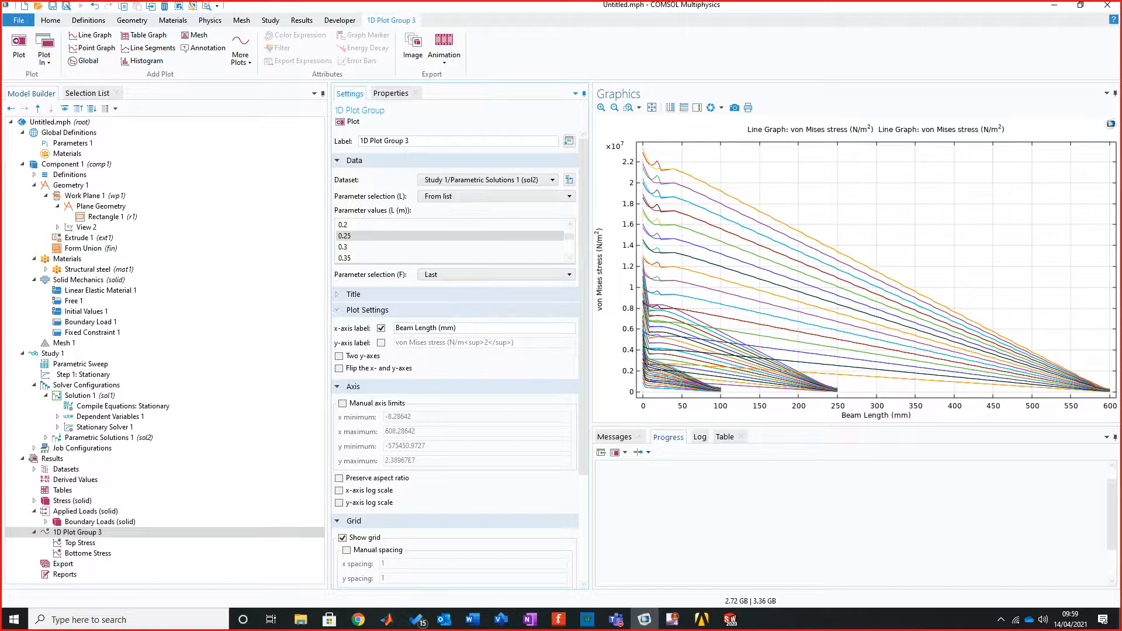
{"action": "left_click", "coordinate": [348, 122]}
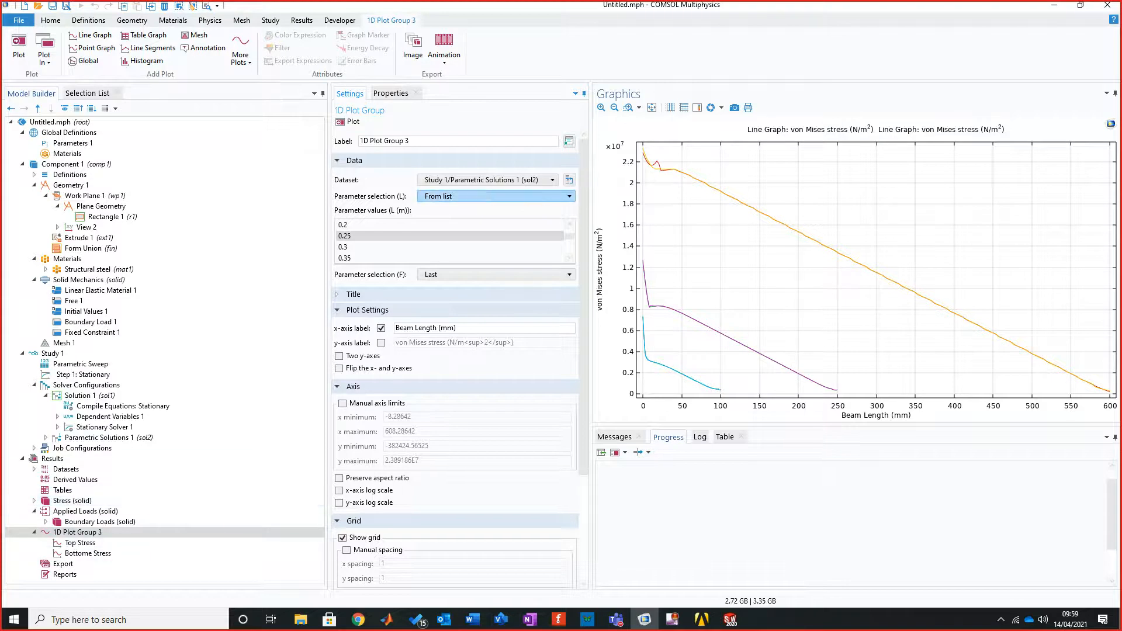
{"action": "left_click", "coordinate": [496, 195]}
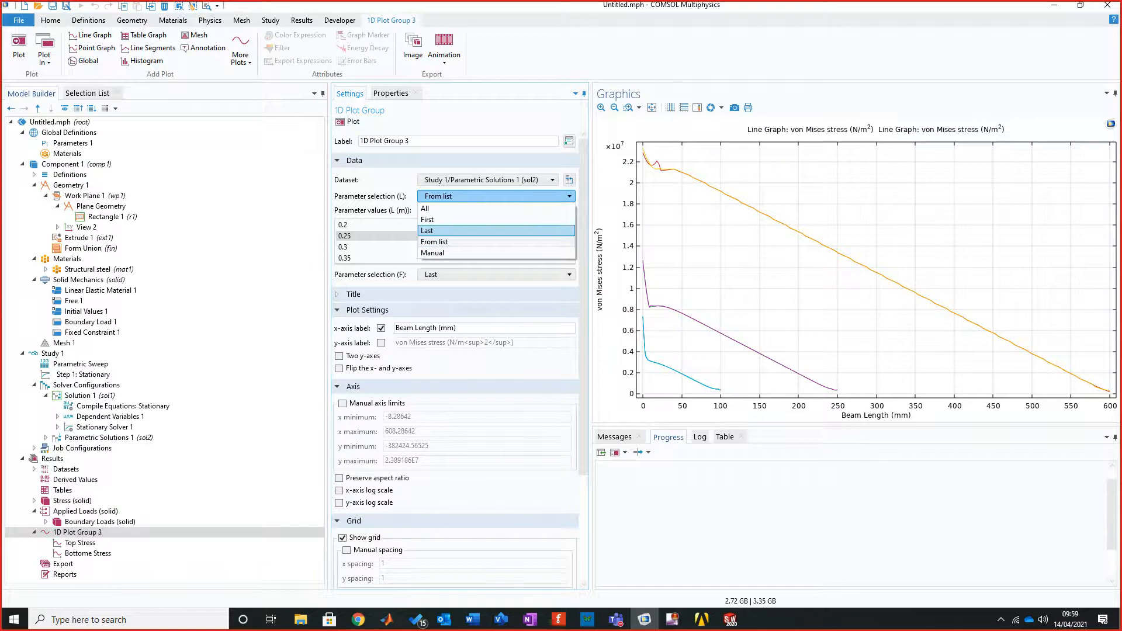
{"action": "left_click", "coordinate": [496, 230]}
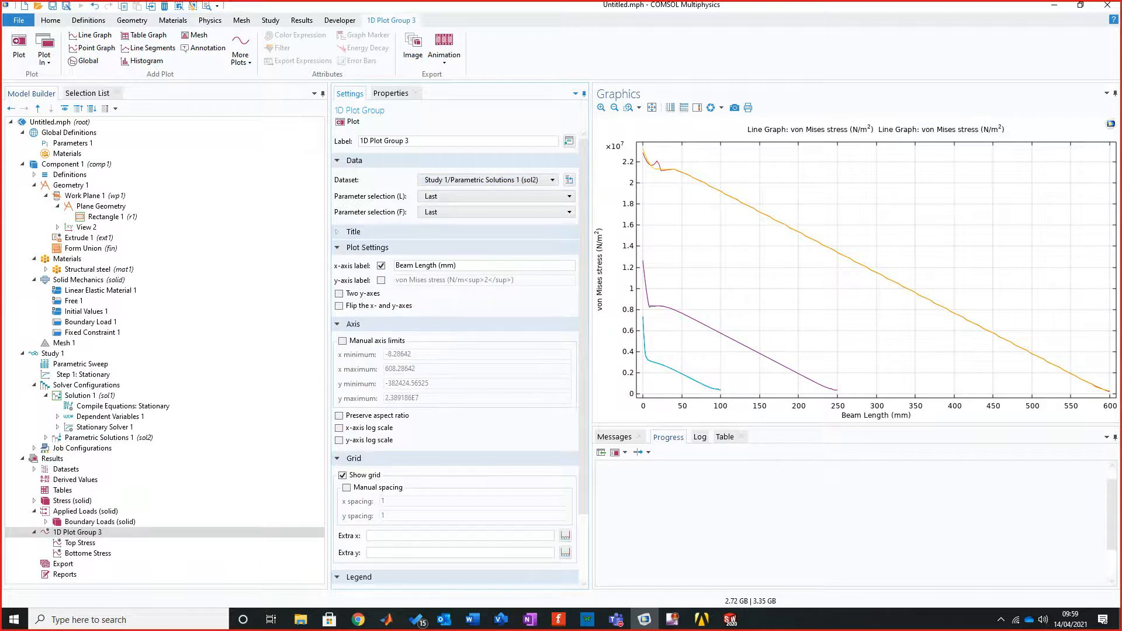
{"action": "left_click", "coordinate": [349, 121]}
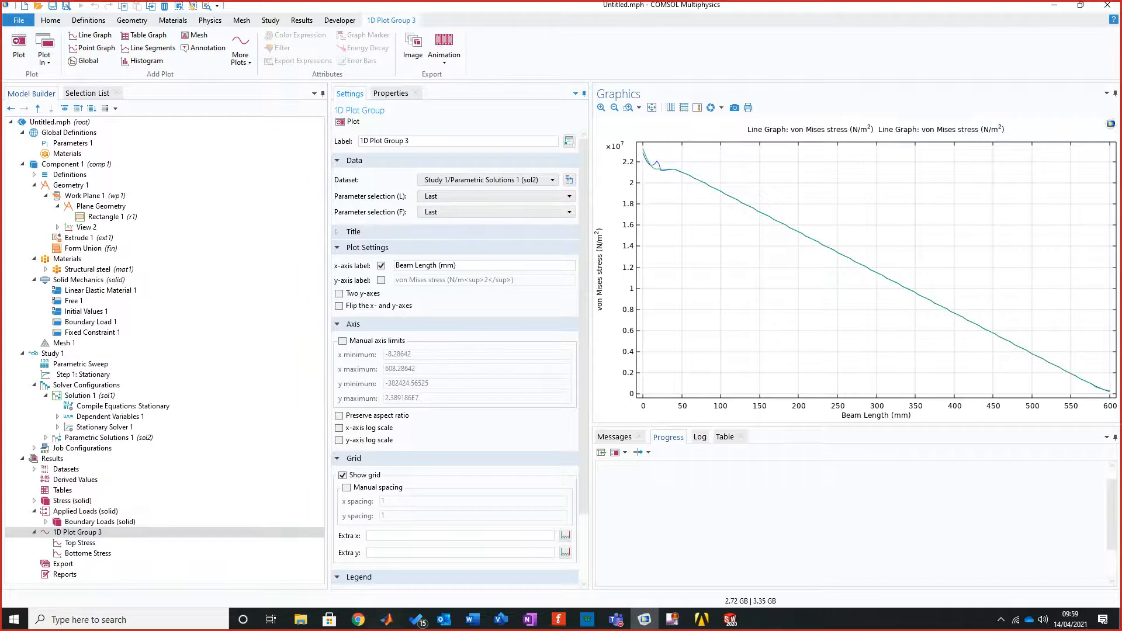
Examine how the top and bottom stress curves differ near the fixed end, and restore the full plot extents.
{"action": "scroll", "coordinate": [647, 165], "scroll_direction": "up", "scroll_amount": 5}
{"action": "right_click_drag", "start_coordinate": [677, 171], "coordinate": [815, 311]}
{"action": "scroll", "coordinate": [814, 282], "scroll_direction": "up", "scroll_amount": 3}
{"action": "scroll", "coordinate": [813, 282], "scroll_direction": "down", "scroll_amount": 1}
{"action": "scroll", "coordinate": [813, 282], "scroll_direction": "up", "scroll_amount": 2}
{"action": "mouse_move", "coordinate": [674, 216]}
{"action": "middle_mouse_down"}
{"action": "mouse_move", "coordinate": [674, 250]}
{"action": "mouse_move", "coordinate": [675, 218]}
{"action": "middle_mouse_up"}
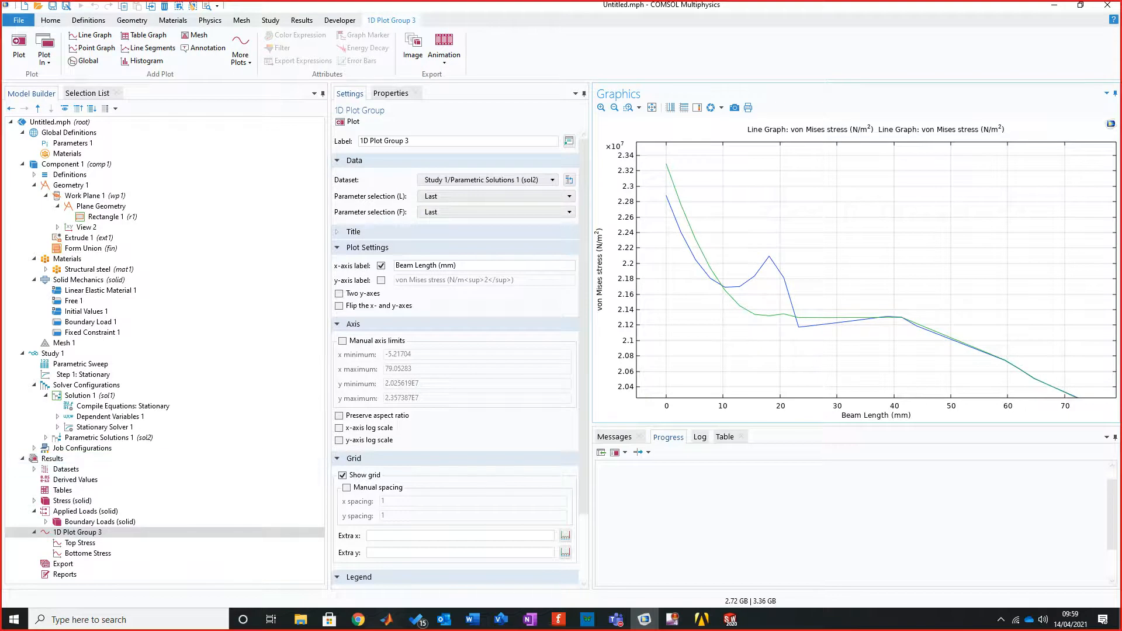
{"action": "left_click", "coordinate": [652, 107]}
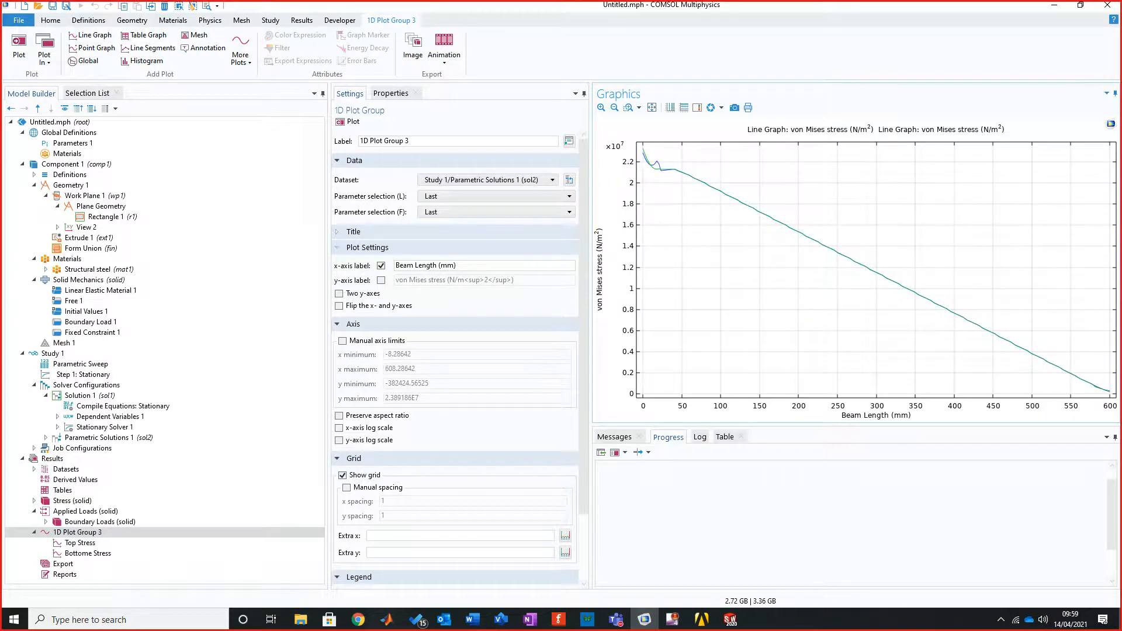
Disable the Bottome Stress line graph in the 1D plot group.
{"action": "right_click", "coordinate": [89, 551]}
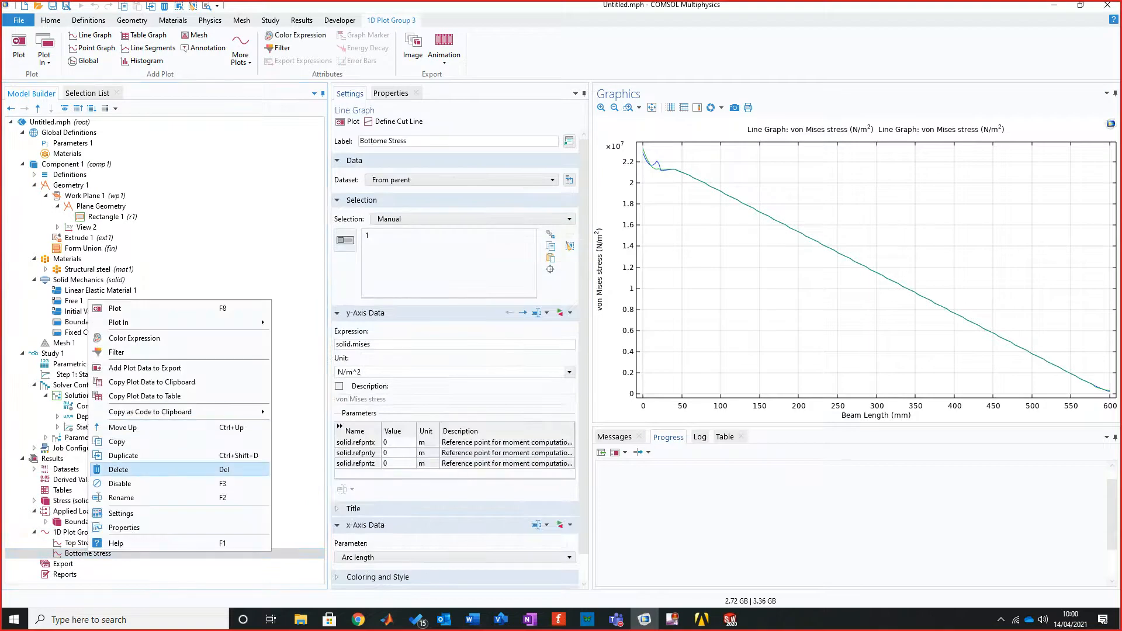
{"action": "left_click", "coordinate": [295, 489]}
{"action": "left_click", "coordinate": [348, 122]}
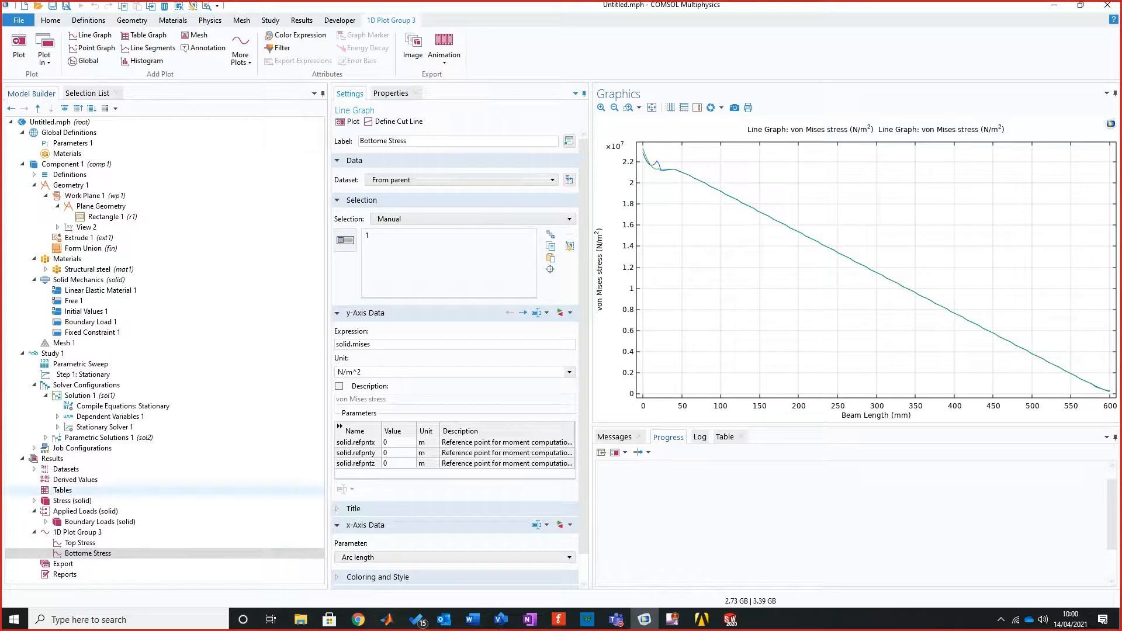
{"action": "right_click", "coordinate": [89, 551]}
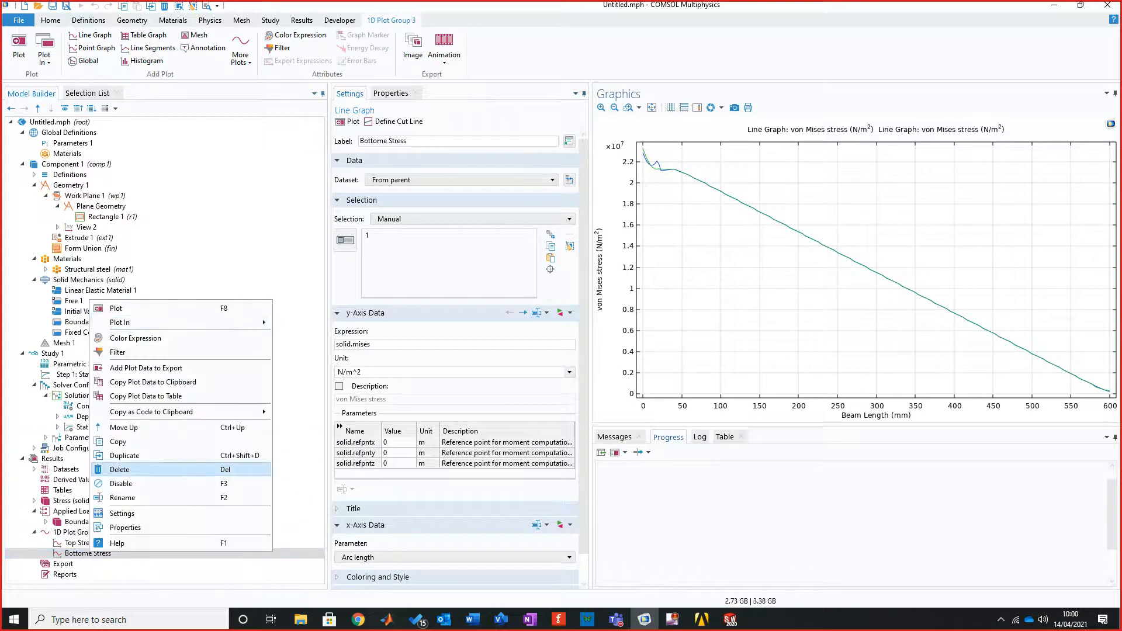
{"action": "left_click", "coordinate": [120, 484]}
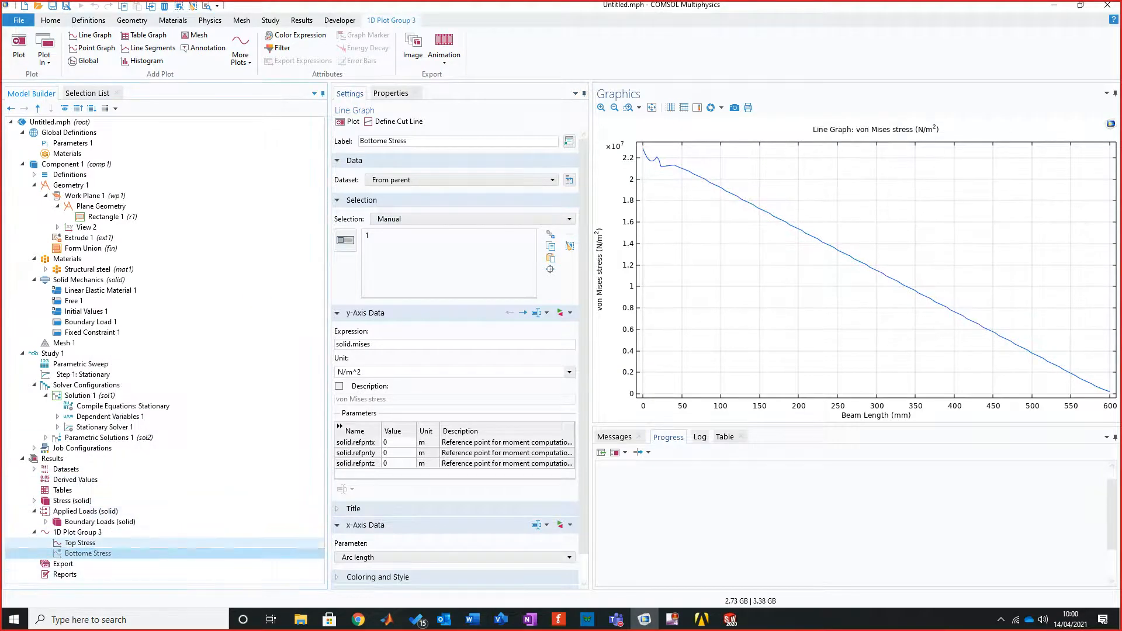
Examine the Top Stress curve alone near the fixed end, and restore the full plot extents.
{"action": "left_click", "coordinate": [81, 543]}
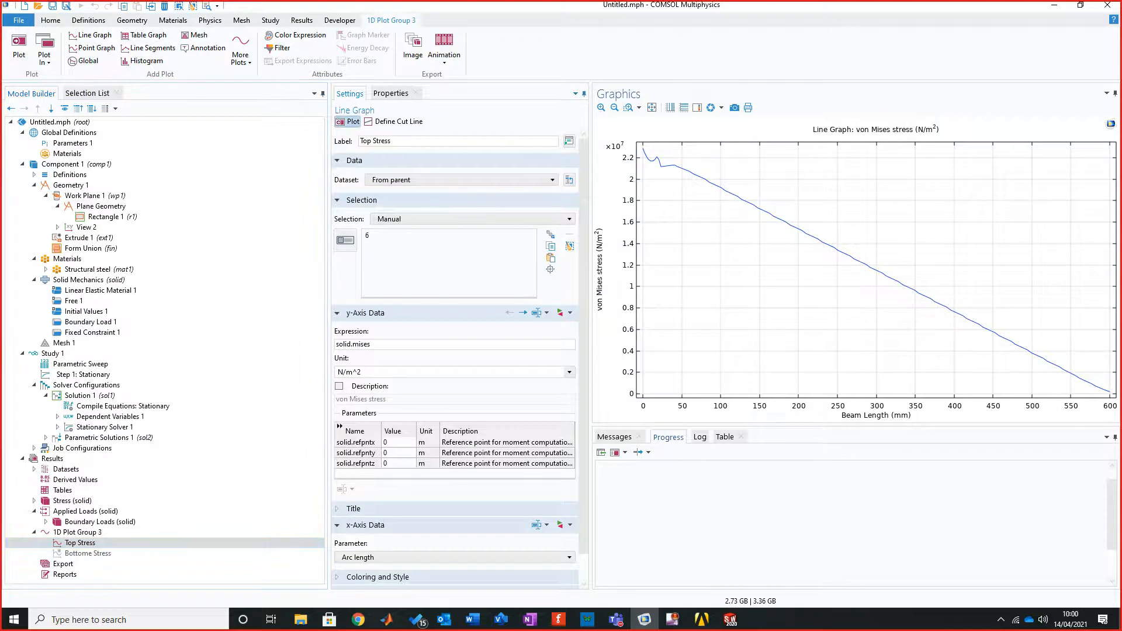
{"action": "scroll", "coordinate": [651, 189], "scroll_direction": "up", "scroll_amount": 2}
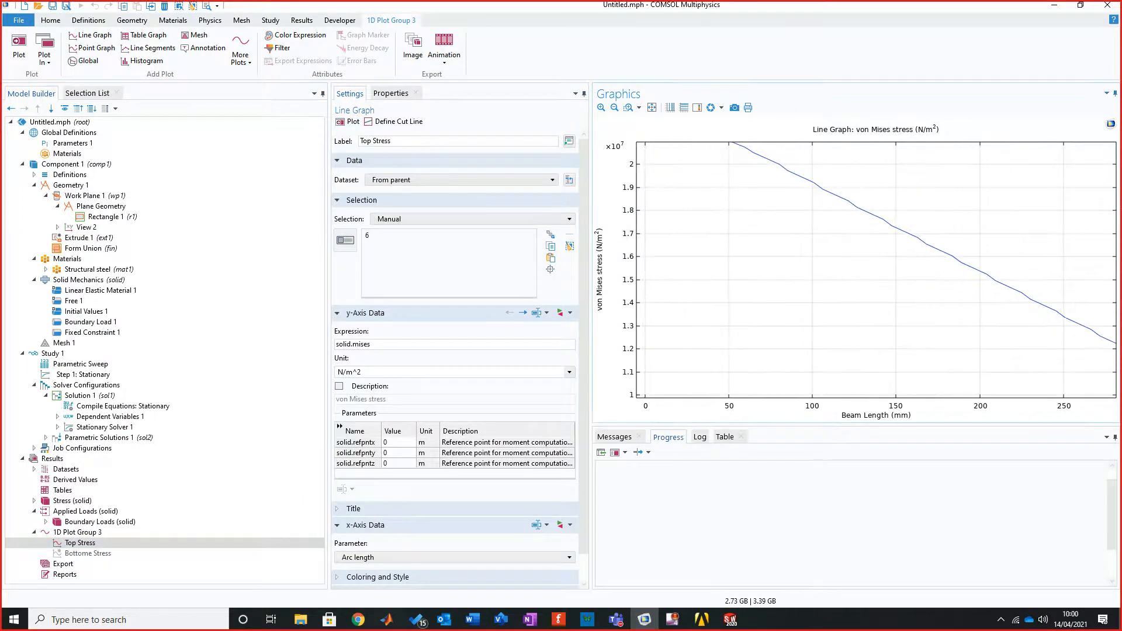
{"action": "scroll", "coordinate": [661, 193], "scroll_direction": "up", "scroll_amount": 1}
{"action": "right_click_drag", "start_coordinate": [661, 193], "coordinate": [754, 352]}
{"action": "scroll", "coordinate": [794, 313], "scroll_direction": "up", "scroll_amount": 2}
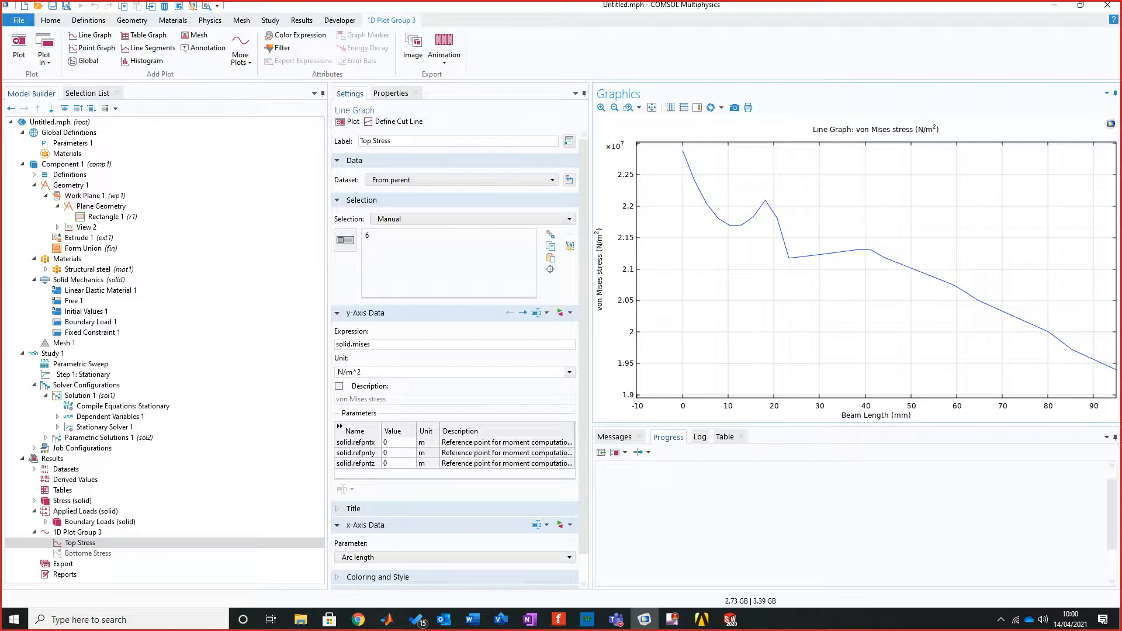
{"action": "left_click", "coordinate": [652, 107]}
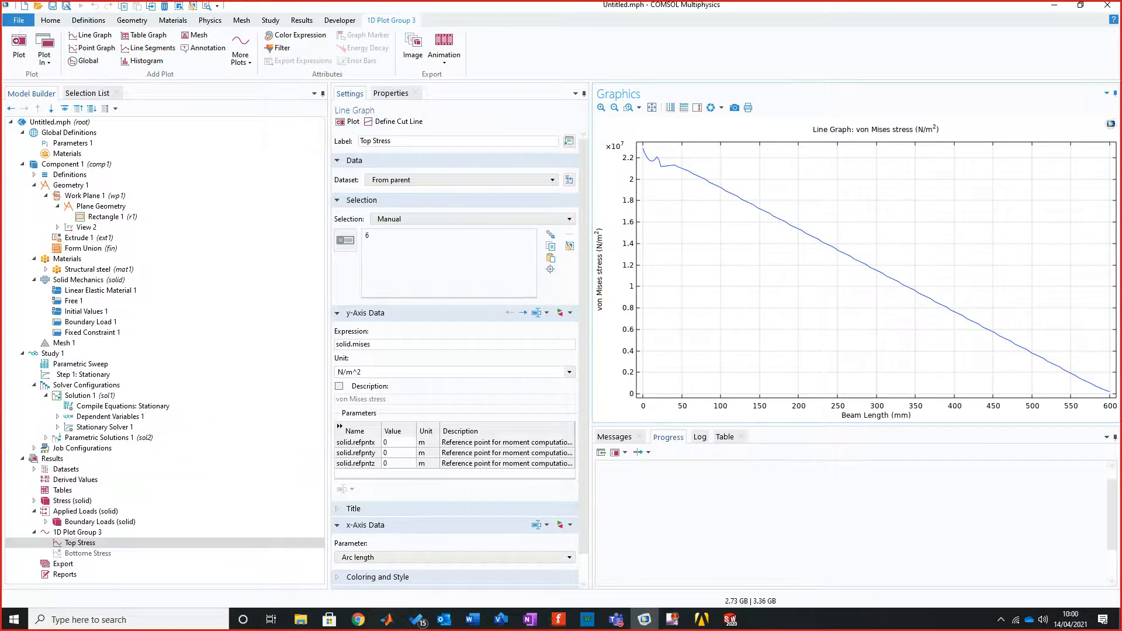
{"action": "scroll", "coordinate": [460, 358], "scroll_direction": "down", "scroll_amount": 1}
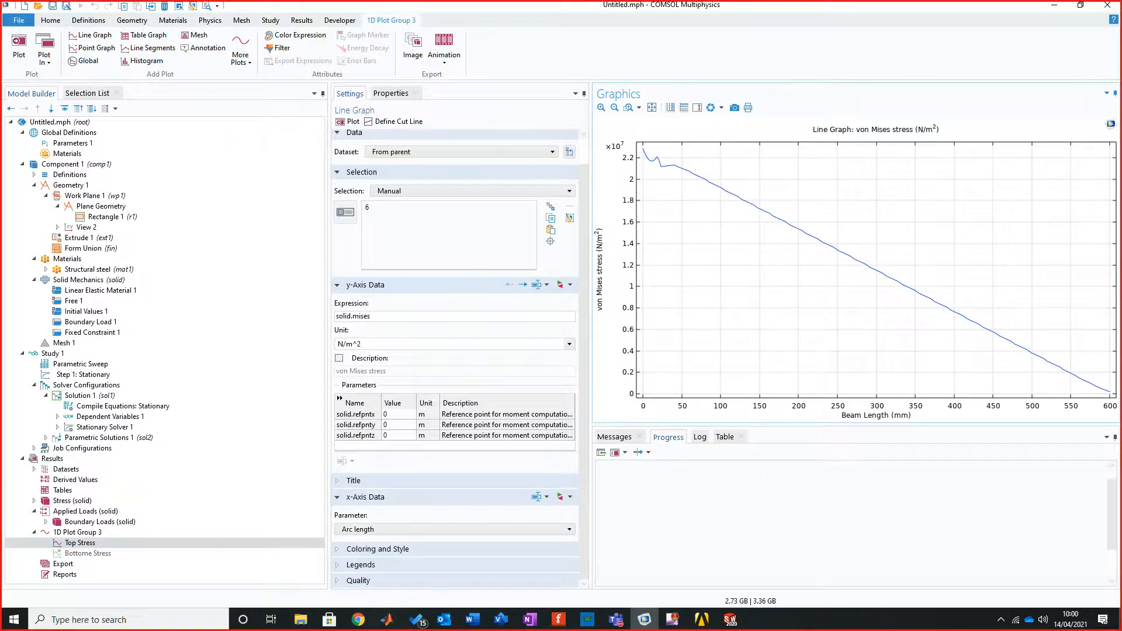
{"action": "scroll", "coordinate": [460, 358], "scroll_direction": "up", "scroll_amount": 1}
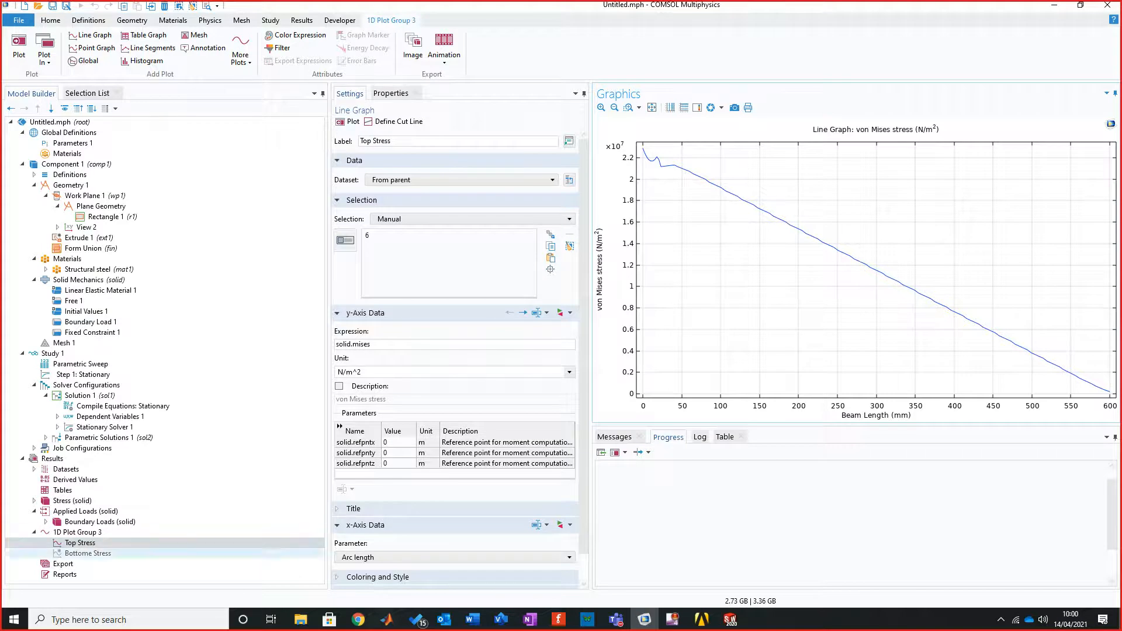
Enable two y-axes for the 1D plot group with Bottome Stress on the secondary axis, and replot with that graph re-enabled.
{"action": "left_click", "coordinate": [77, 532]}
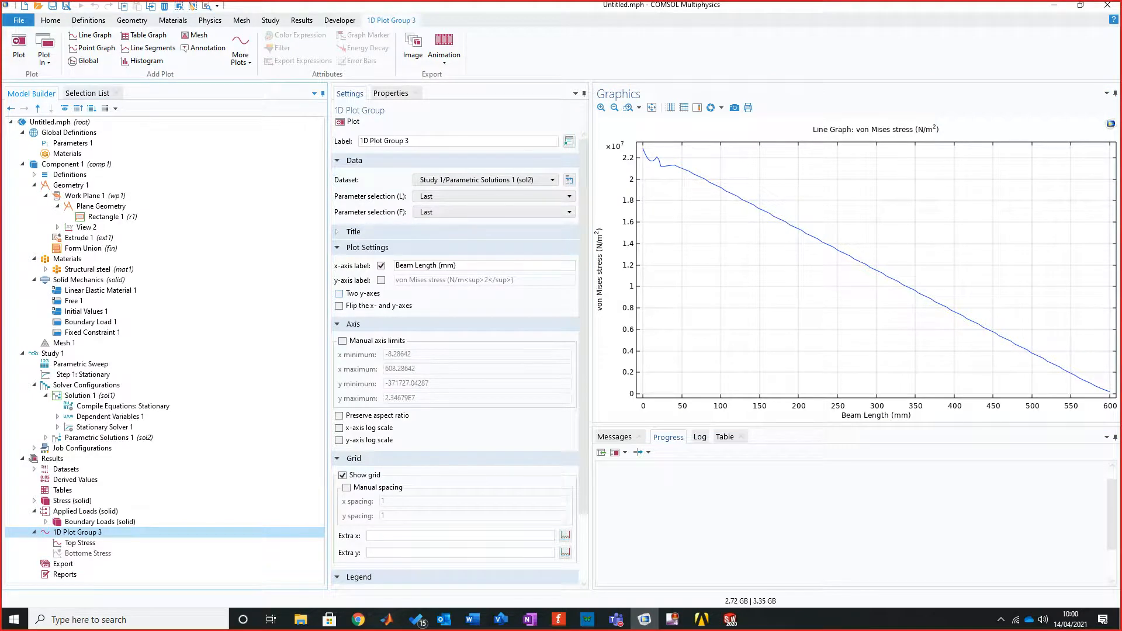
{"action": "left_click", "coordinate": [339, 293]}
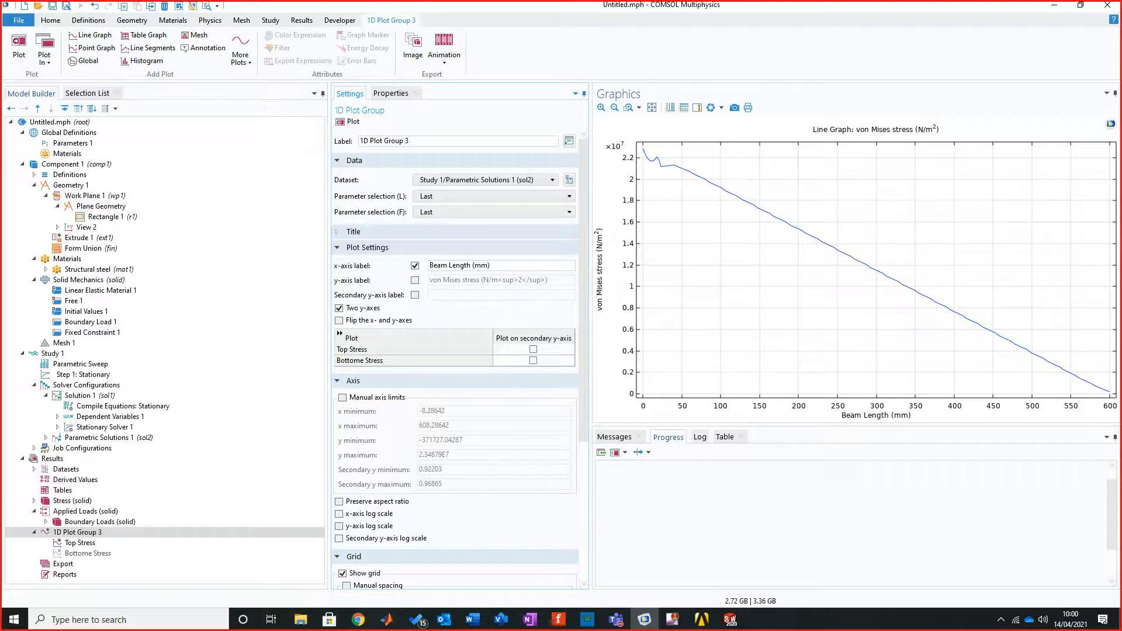
{"action": "left_click", "coordinate": [533, 360]}
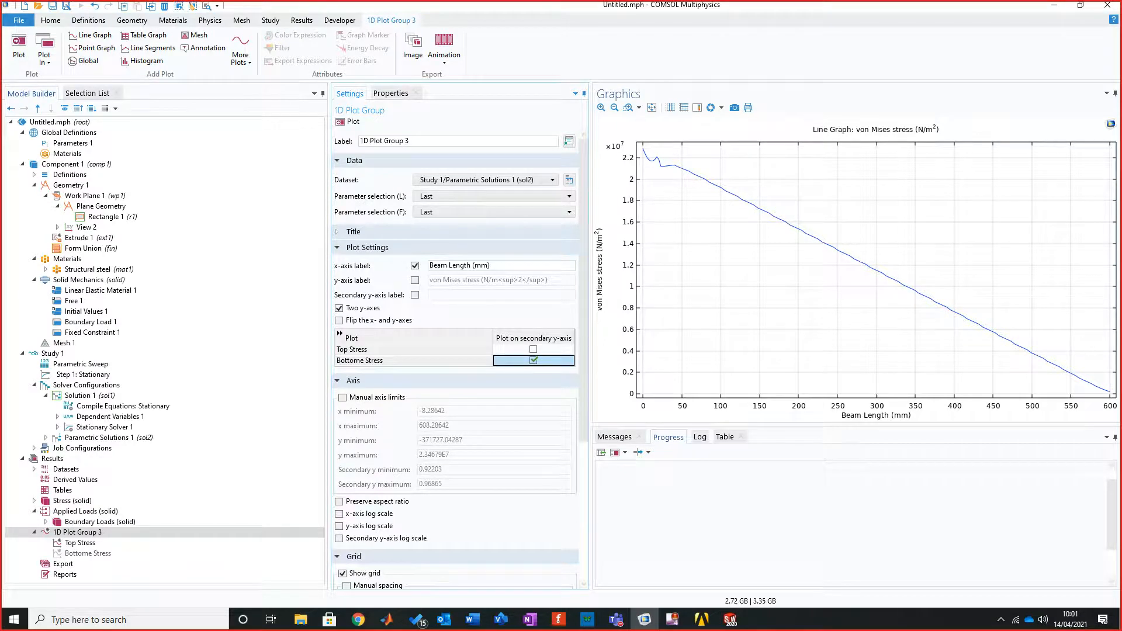
{"action": "left_click", "coordinate": [349, 122]}
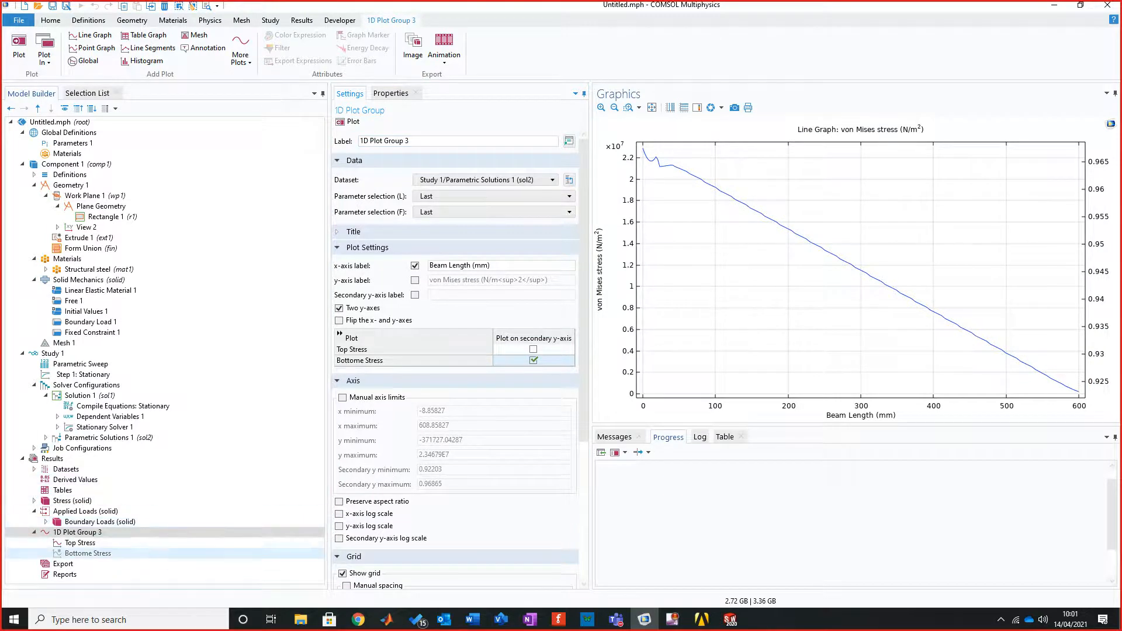
{"action": "right_click", "coordinate": [87, 553]}
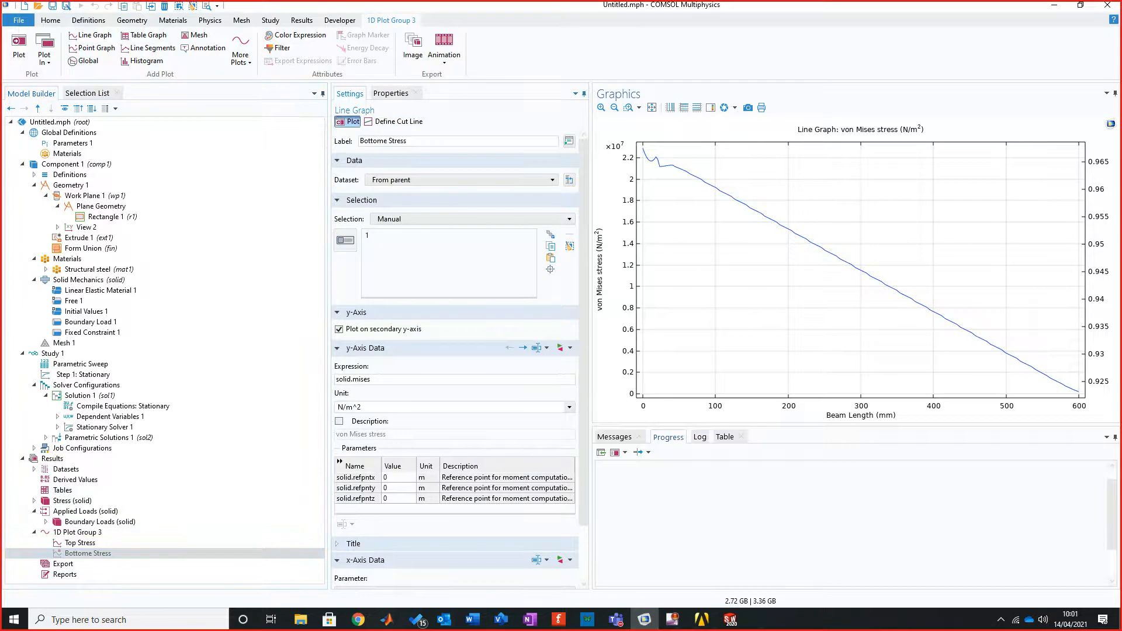
{"action": "left_click", "coordinate": [349, 122]}
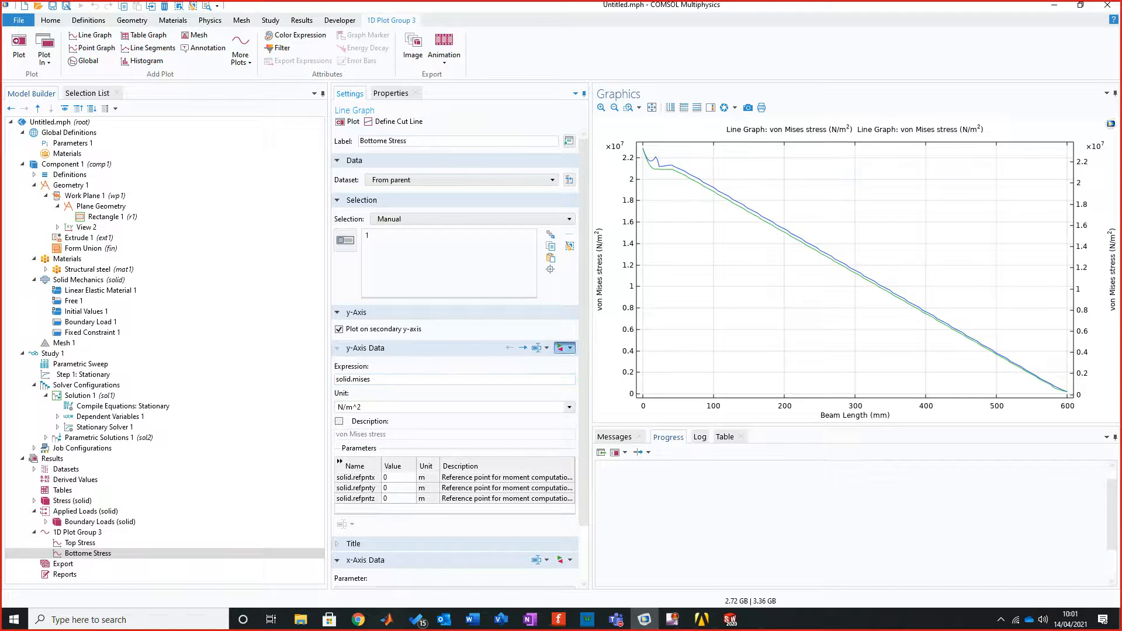
Set the Bottome Stress line graph's y-axis expression to the Solid Mechanics displacement magnitude, solid.disp.
{"action": "left_click", "coordinate": [560, 348]}
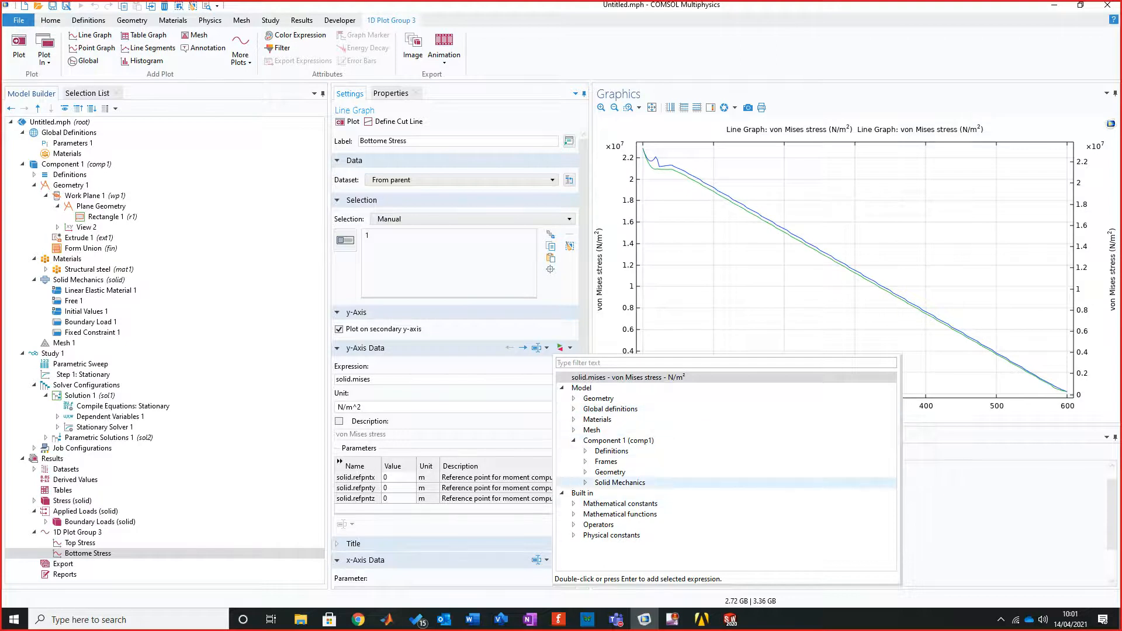
{"action": "left_click", "coordinate": [585, 482]}
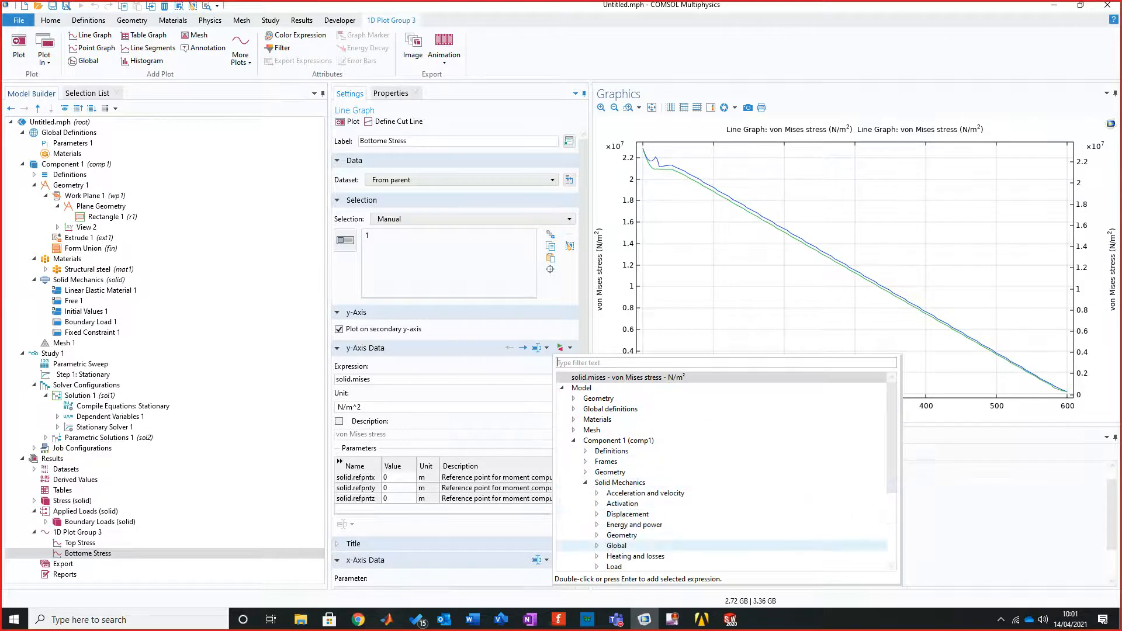
{"action": "left_click", "coordinate": [596, 514]}
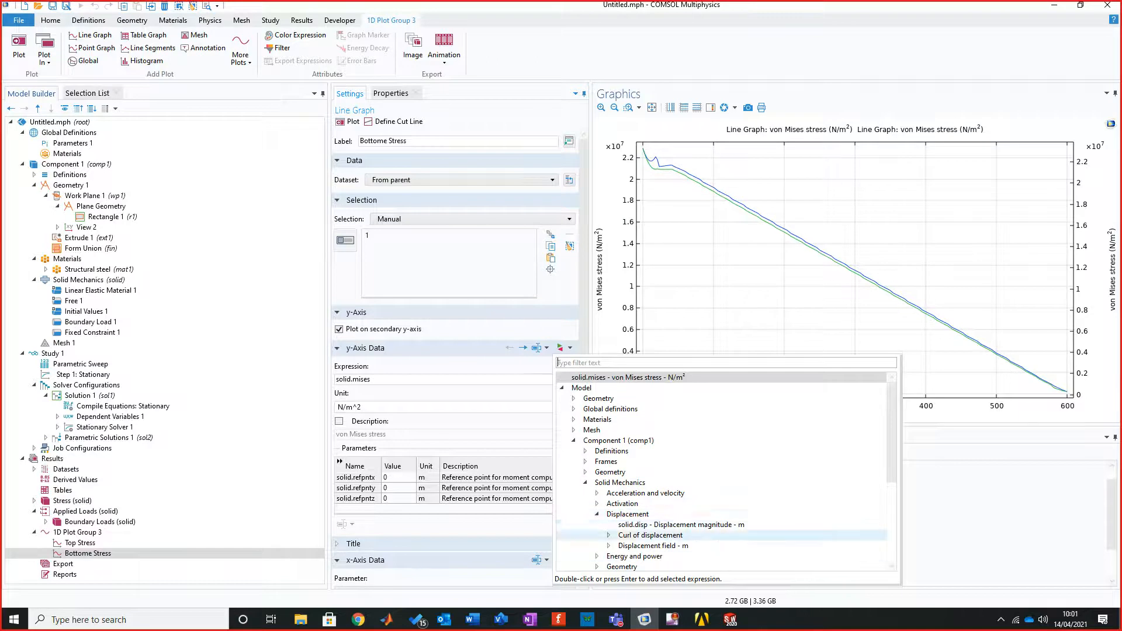
{"action": "double_click", "coordinate": [660, 524]}
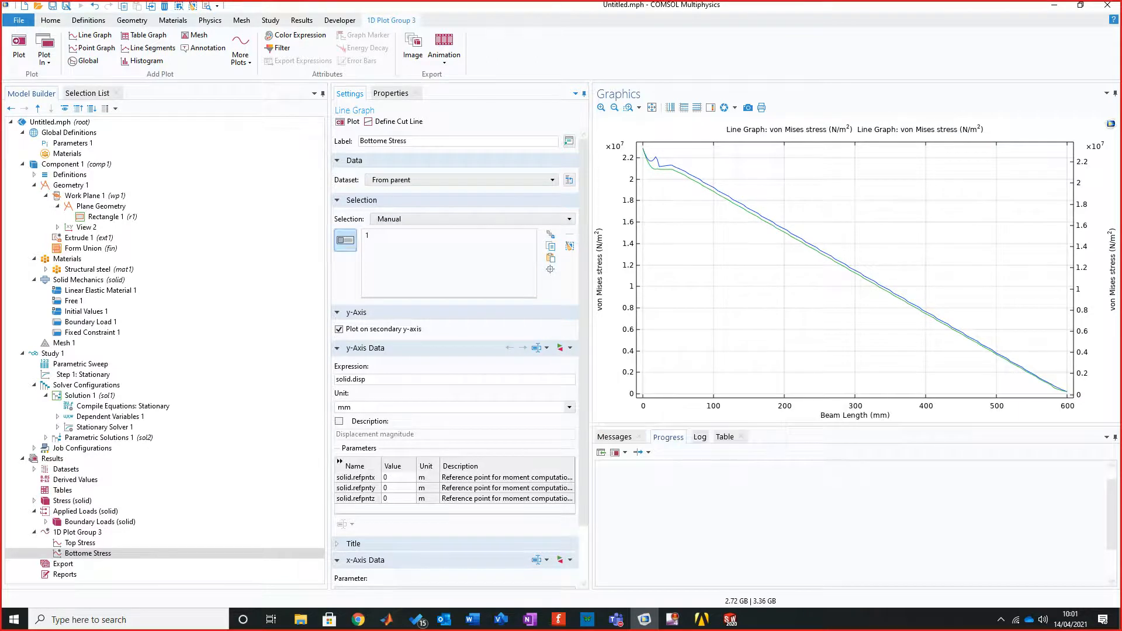
Replace the Bottome Stress graph's edge selection with the beam's top edge 6, and replot.
{"action": "left_click", "coordinate": [345, 239]}
{"action": "left_click", "coordinate": [829, 296]}
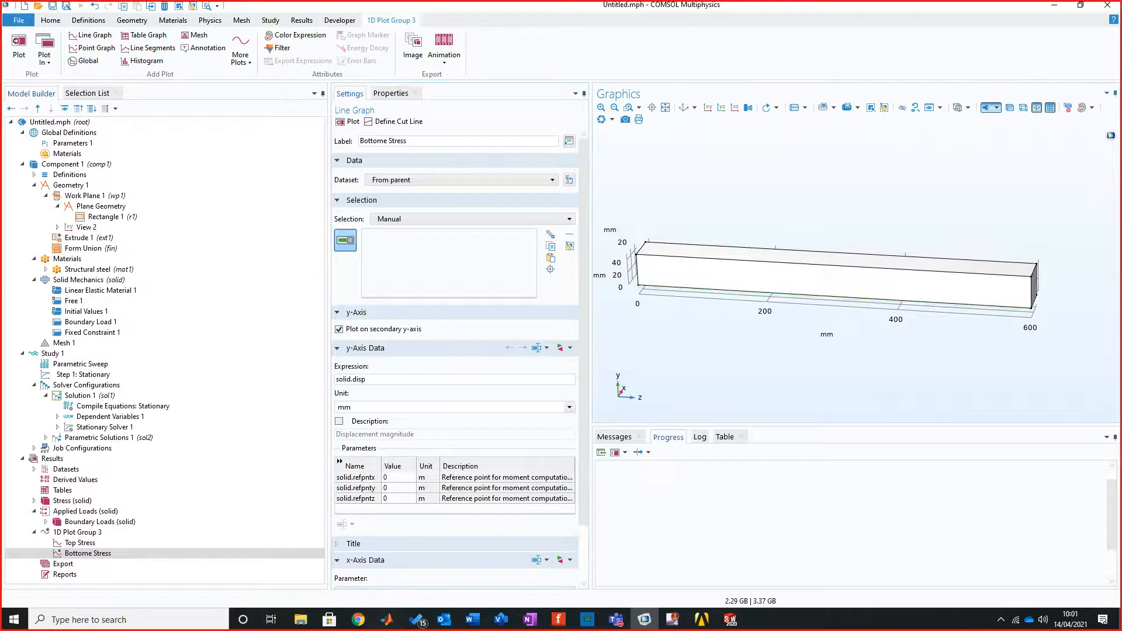
{"action": "left_click", "coordinate": [830, 265]}
{"action": "left_click", "coordinate": [351, 121]}
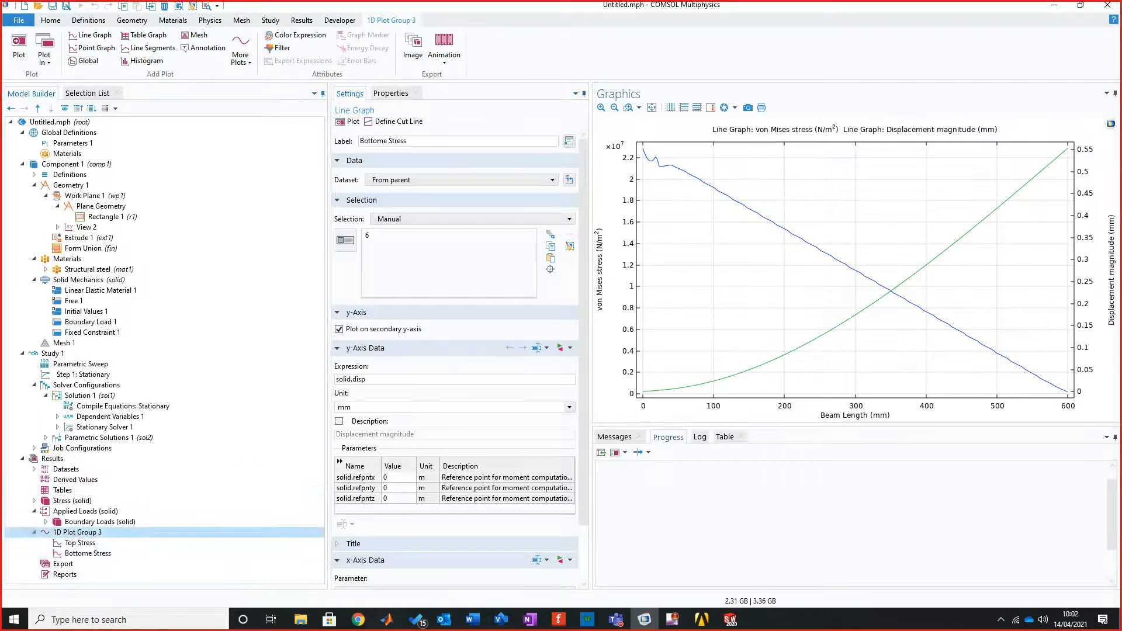
Add a point graph to 1D Plot Group 3 for the beam's top corner point 3 at the z = 0 end, and plot it.
{"action": "left_click", "coordinate": [77, 532]}
{"action": "right_click", "coordinate": [95, 531]}
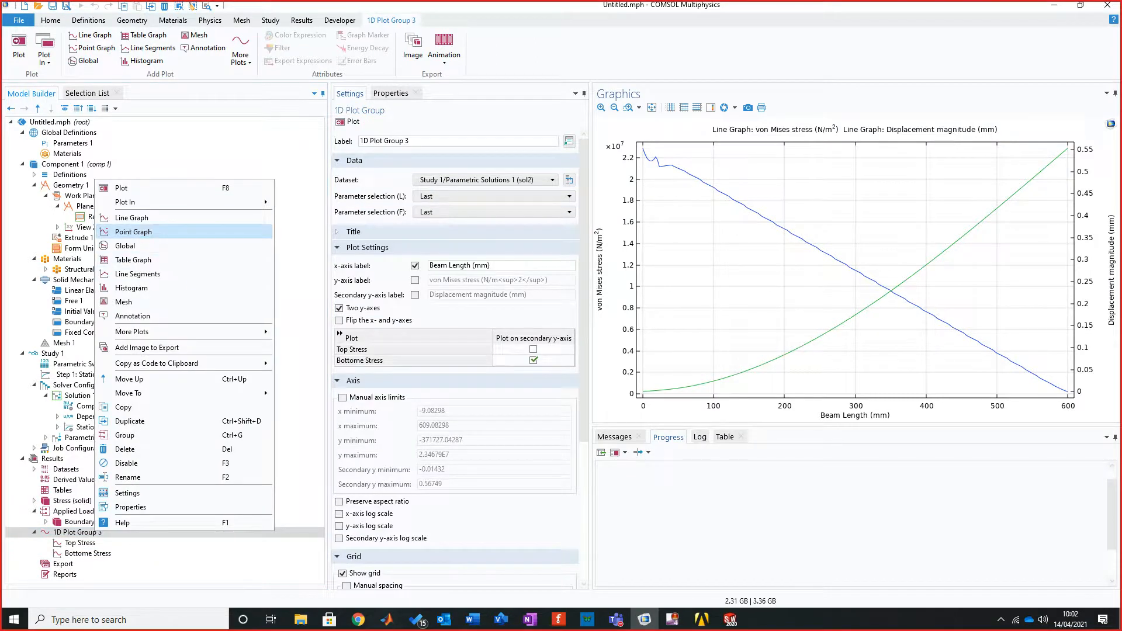
{"action": "left_click", "coordinate": [133, 232]}
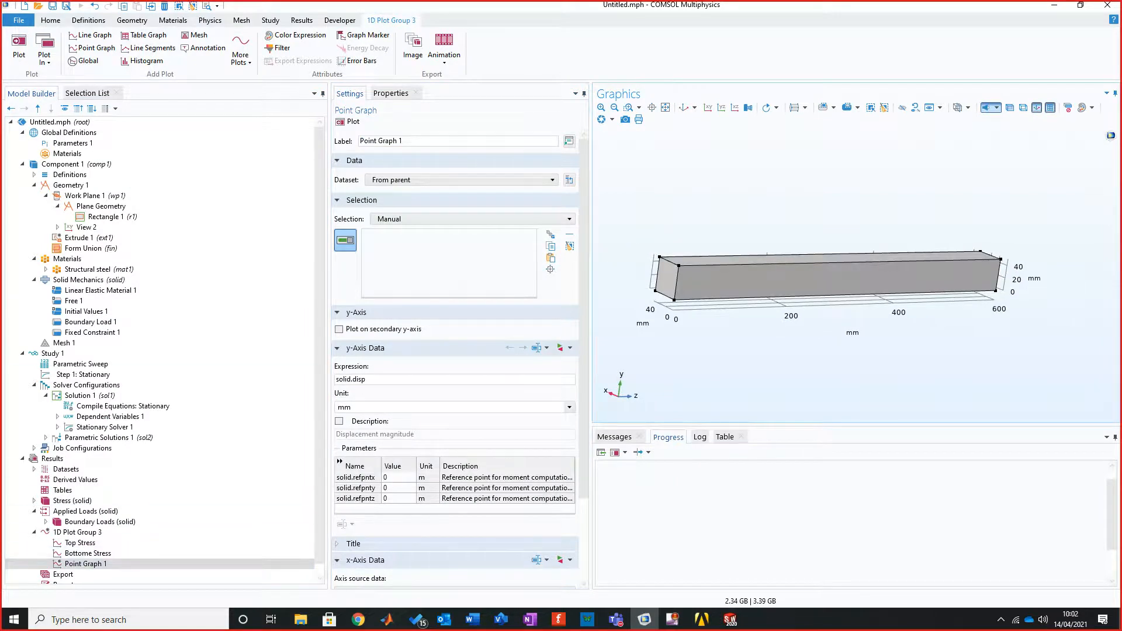
{"action": "scroll", "coordinate": [654, 284], "scroll_direction": "up", "scroll_amount": 5}
{"action": "right_click_drag", "start_coordinate": [655, 284], "coordinate": [693, 323]}
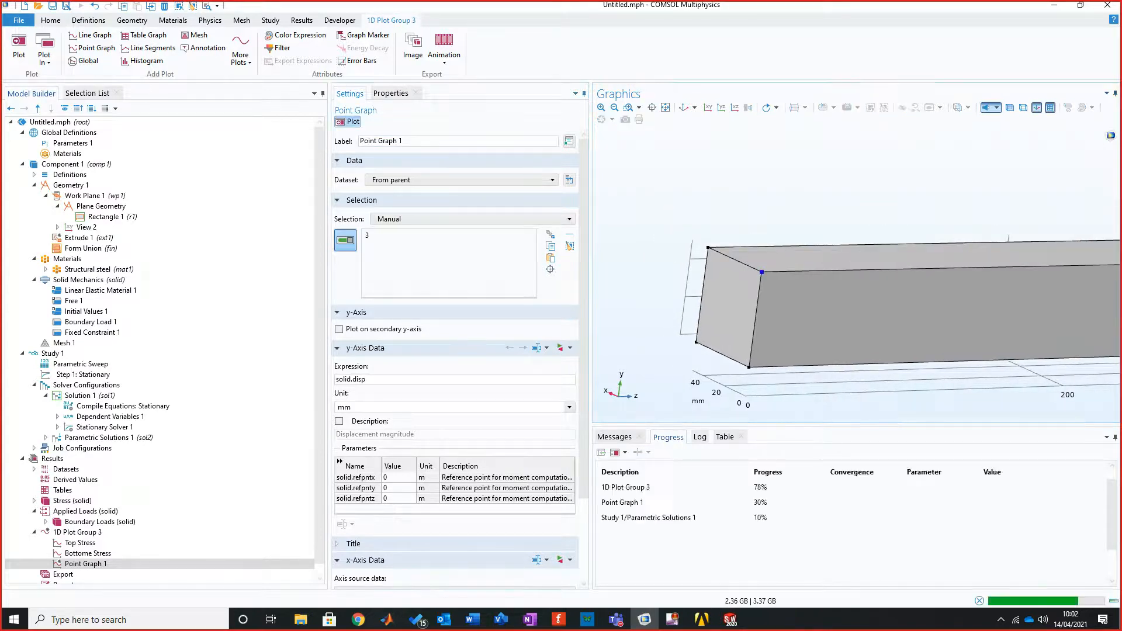
{"action": "left_click", "coordinate": [349, 122]}
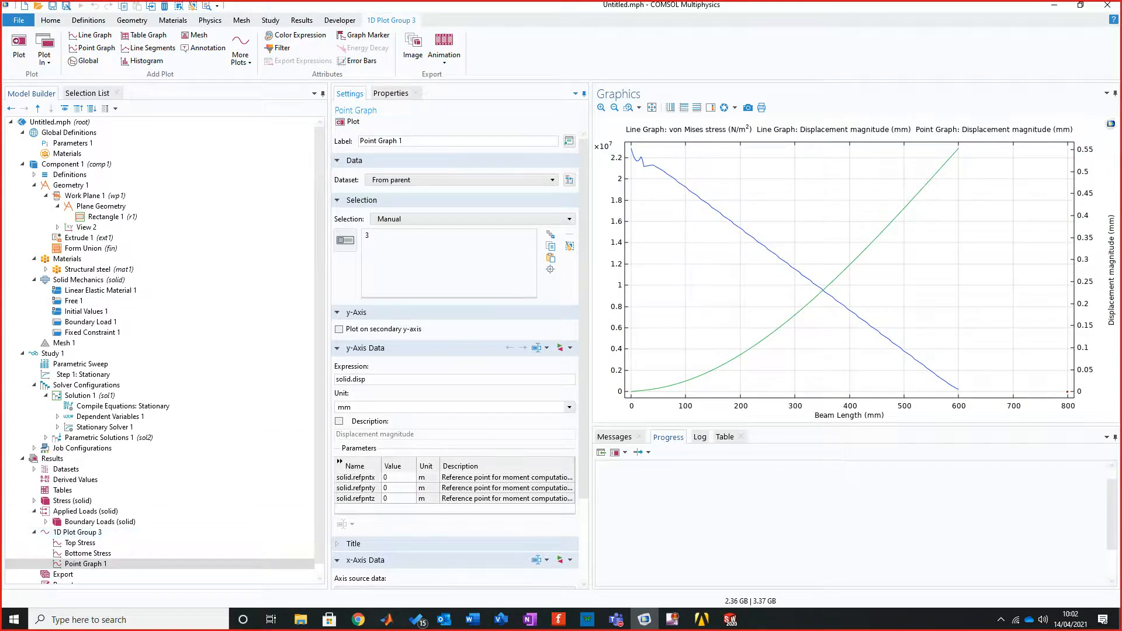
Copy the solid.mises expression from the Top Stress graph into the point graph's y-axis expression, and replot.
{"action": "left_click", "coordinate": [80, 543]}
{"action": "double_click", "coordinate": [353, 379]}
{"action": "key", "text": "ctrl+c"}
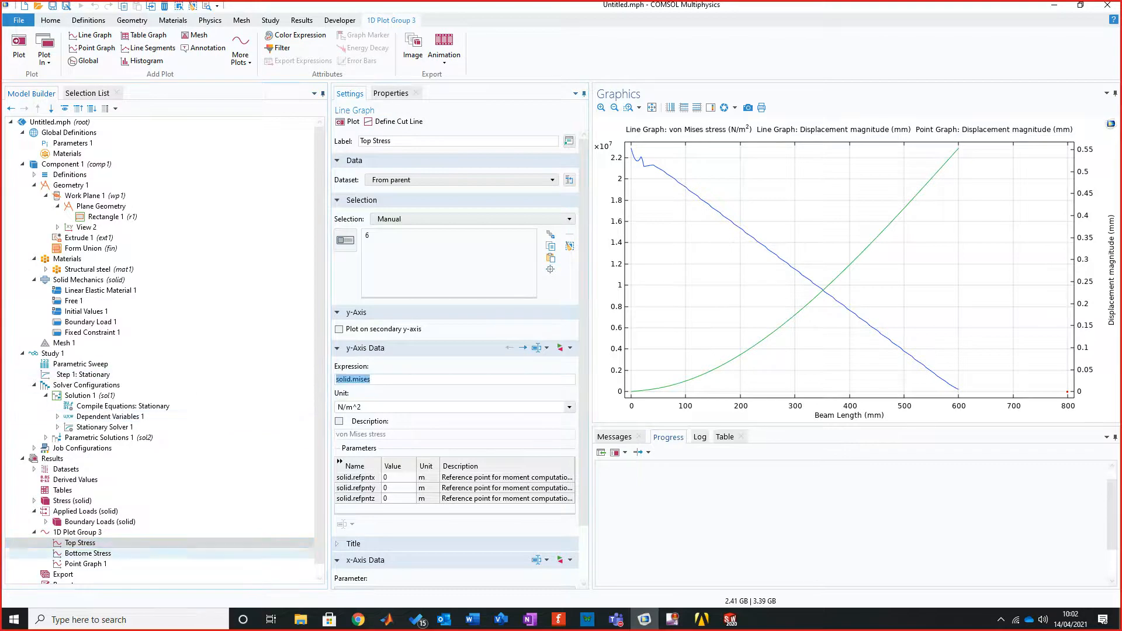
{"action": "left_click", "coordinate": [86, 564]}
{"action": "double_click", "coordinate": [351, 379]}
{"action": "key", "text": "ctrl+v"}
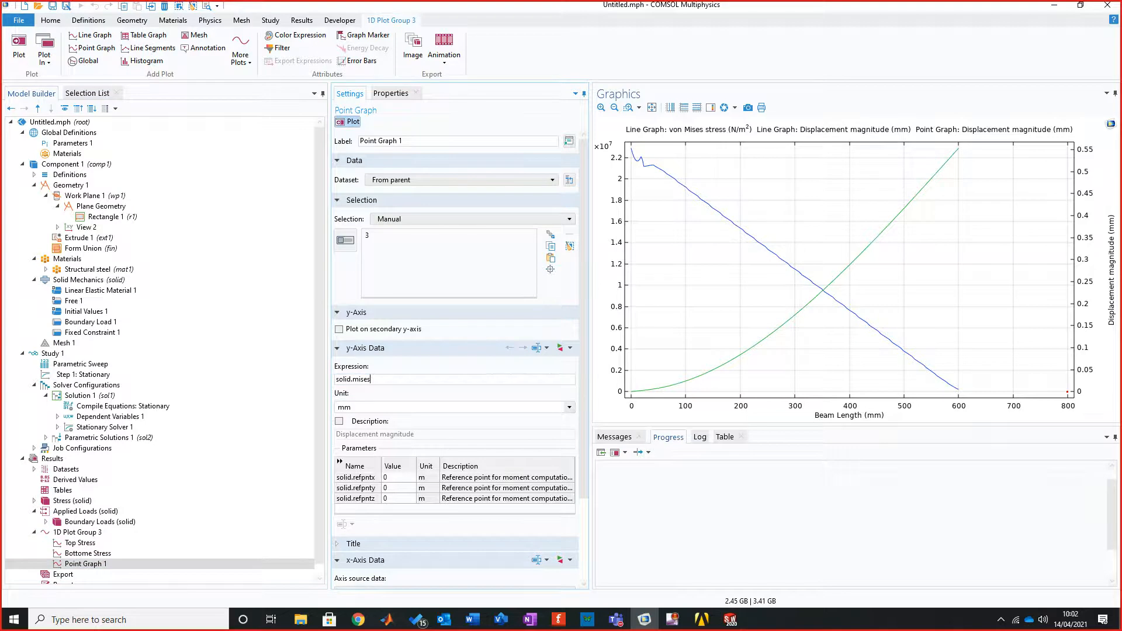
{"action": "left_click", "coordinate": [348, 122]}
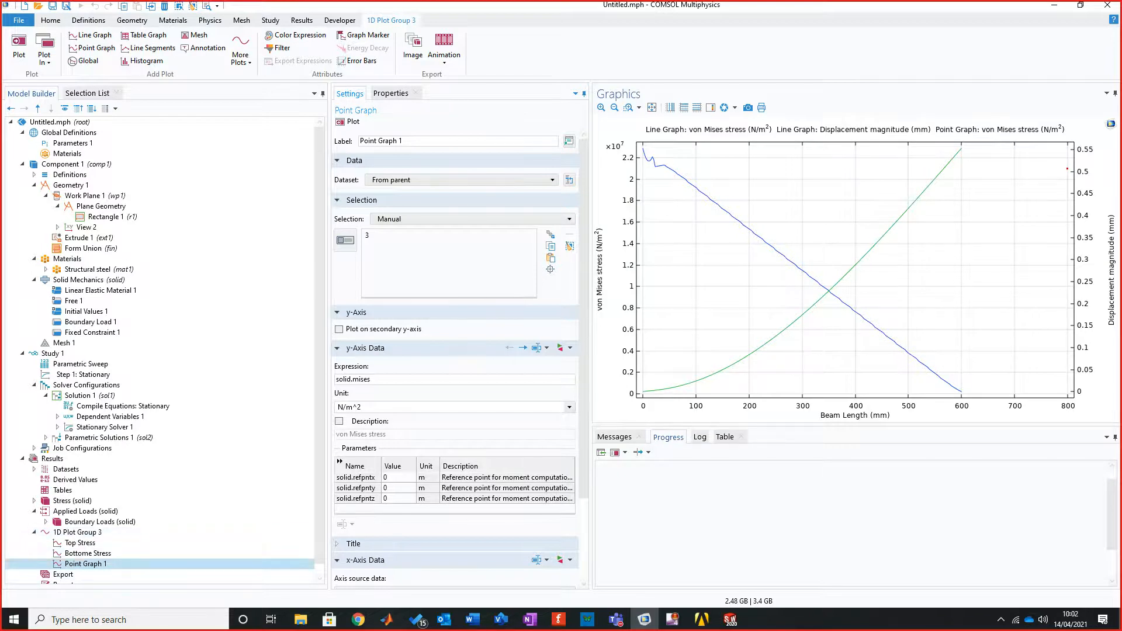
Delete the point graph from 1D Plot Group 3.
{"action": "right_click", "coordinate": [87, 563]}
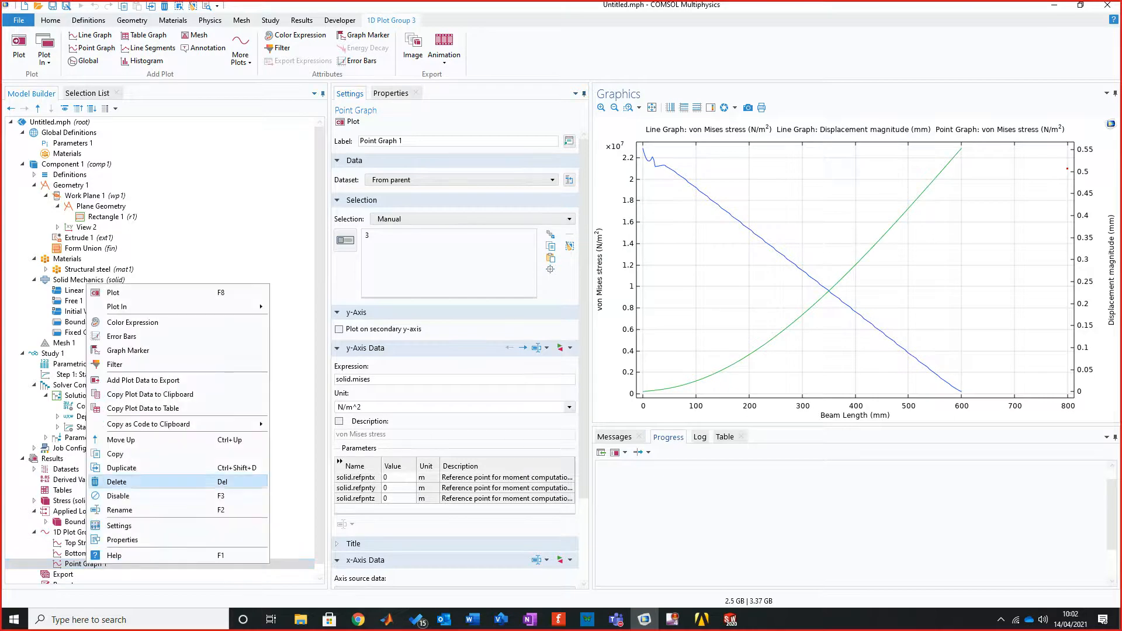
{"action": "left_click", "coordinate": [117, 482]}
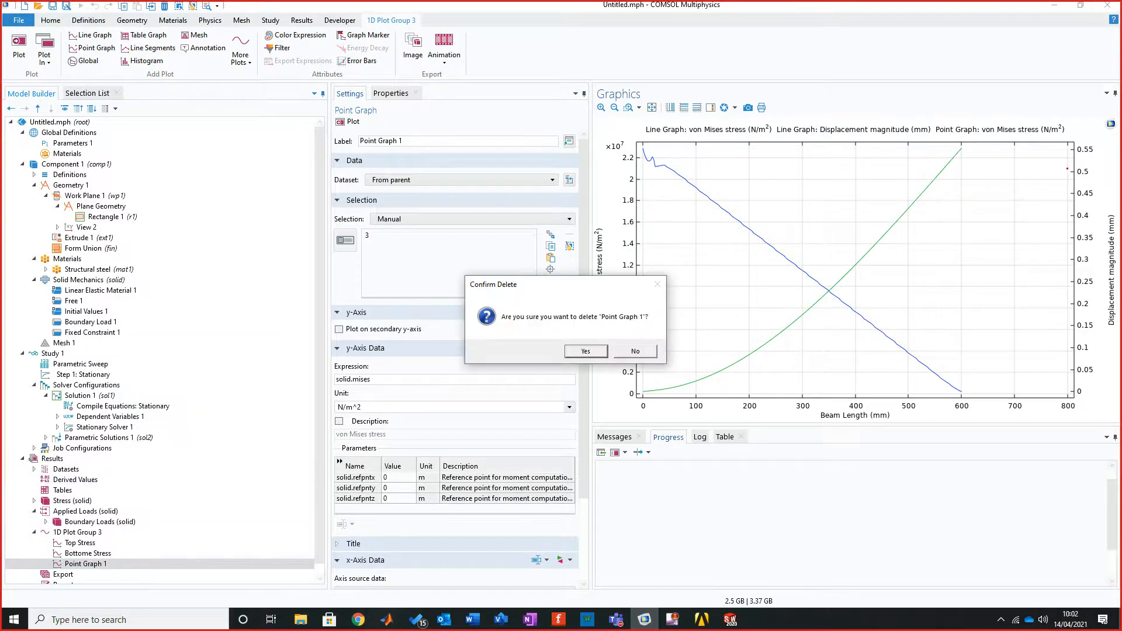
{"action": "left_click", "coordinate": [585, 351]}
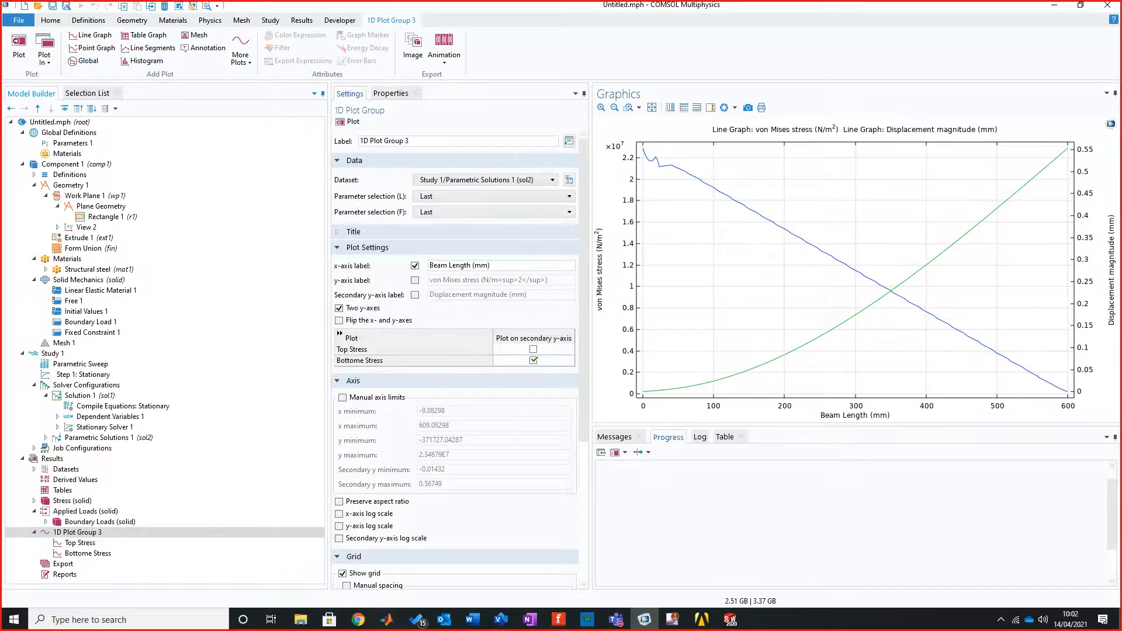
Open the parameter selection options for L in 1D Plot Group 3.
{"action": "left_click", "coordinate": [526, 197]}
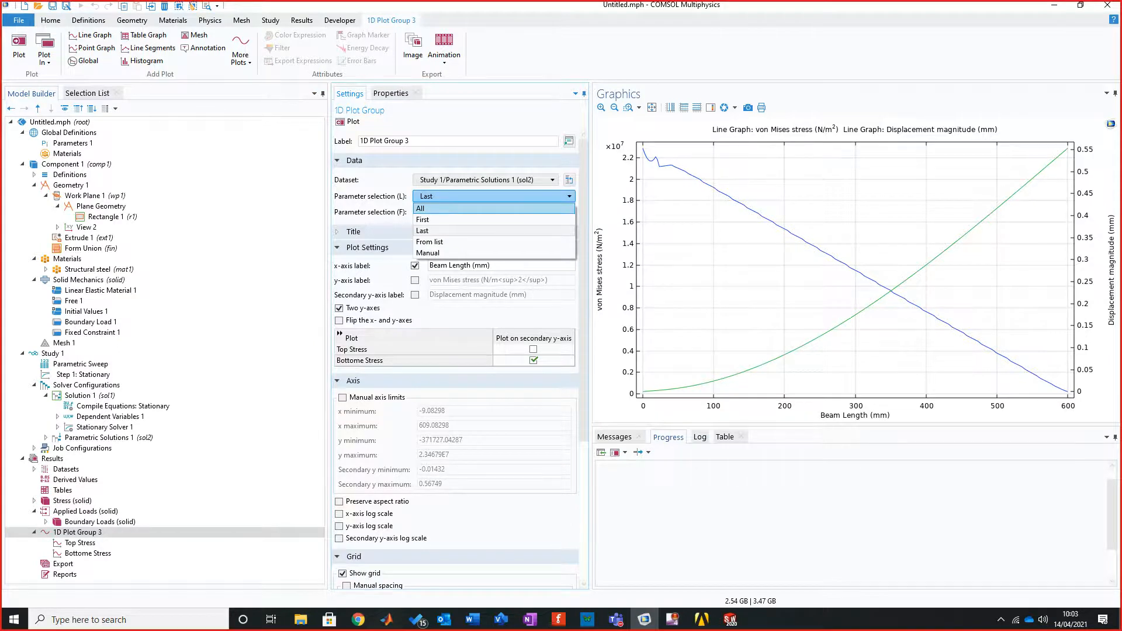
Set both the L and F parameter selections of 1D Plot Group 3 to All and plot every solution.
{"action": "left_click", "coordinate": [494, 209]}
{"action": "left_click", "coordinate": [494, 212]}
{"action": "left_click", "coordinate": [494, 223]}
{"action": "left_click", "coordinate": [349, 122]}
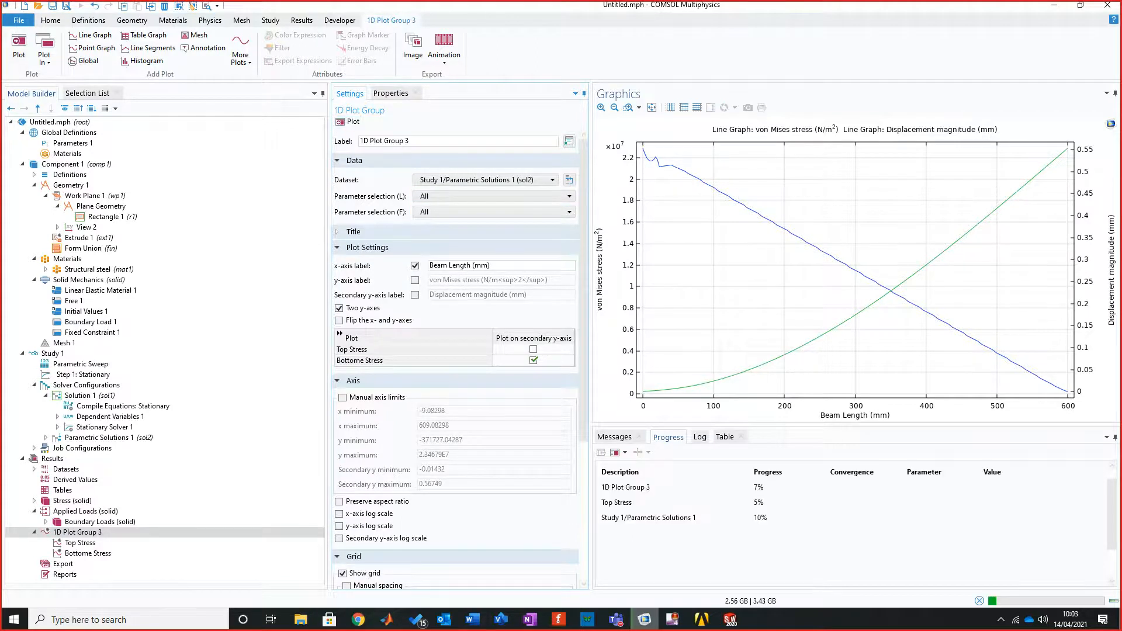
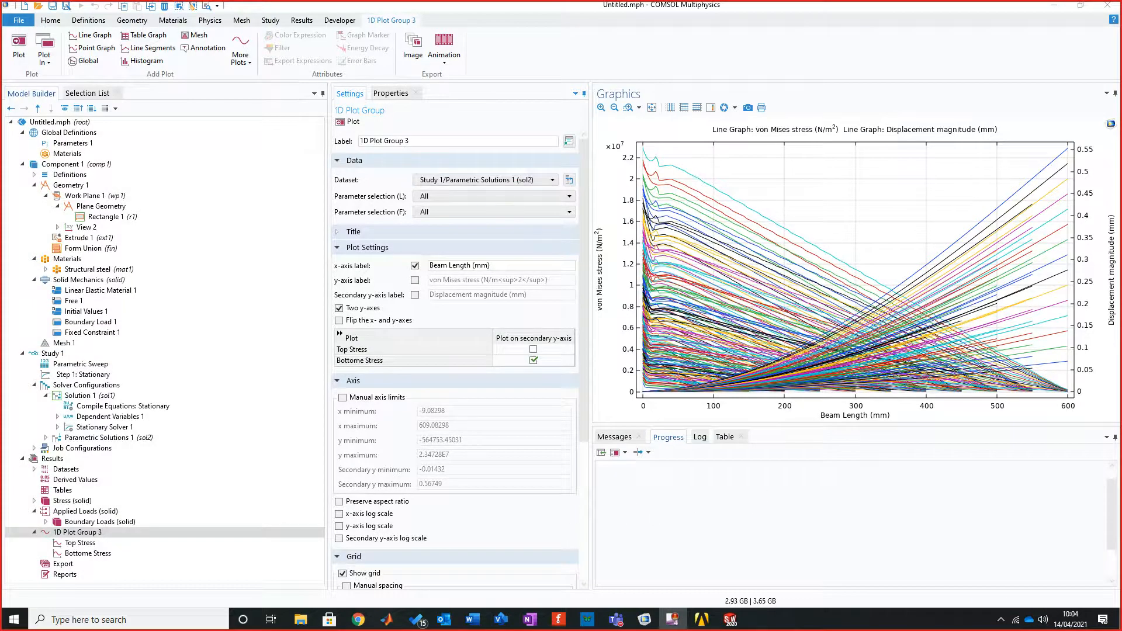
Set both the L and F parameter selections of 1D Plot Group 3 to First and plot the result.
{"action": "left_click", "coordinate": [493, 196]}
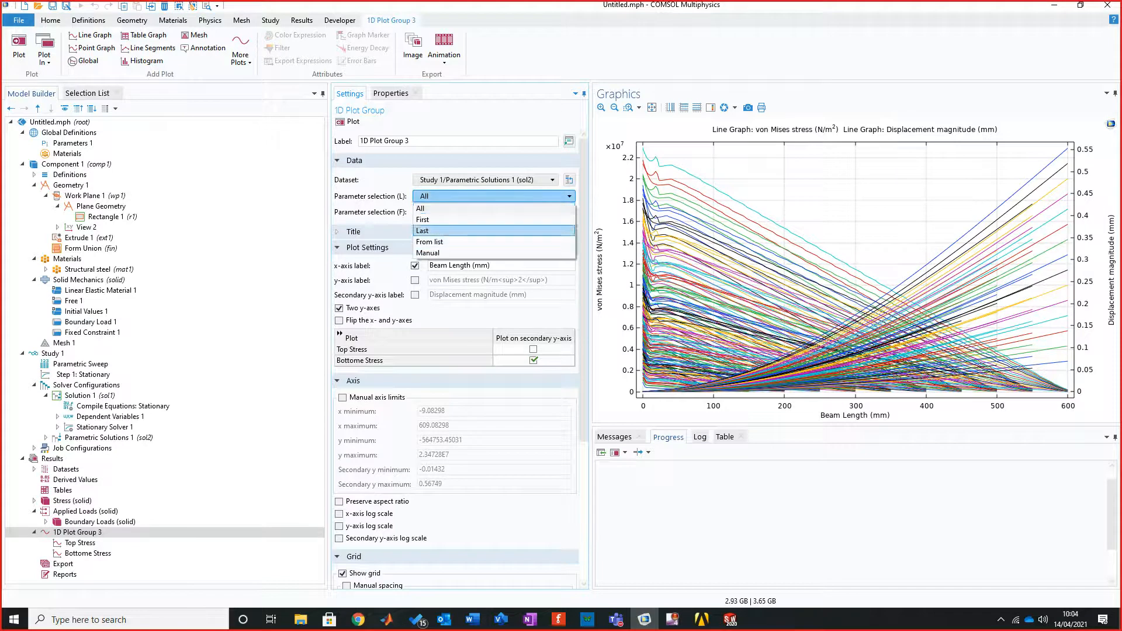
{"action": "left_click", "coordinate": [433, 220]}
{"action": "left_click", "coordinate": [494, 212]}
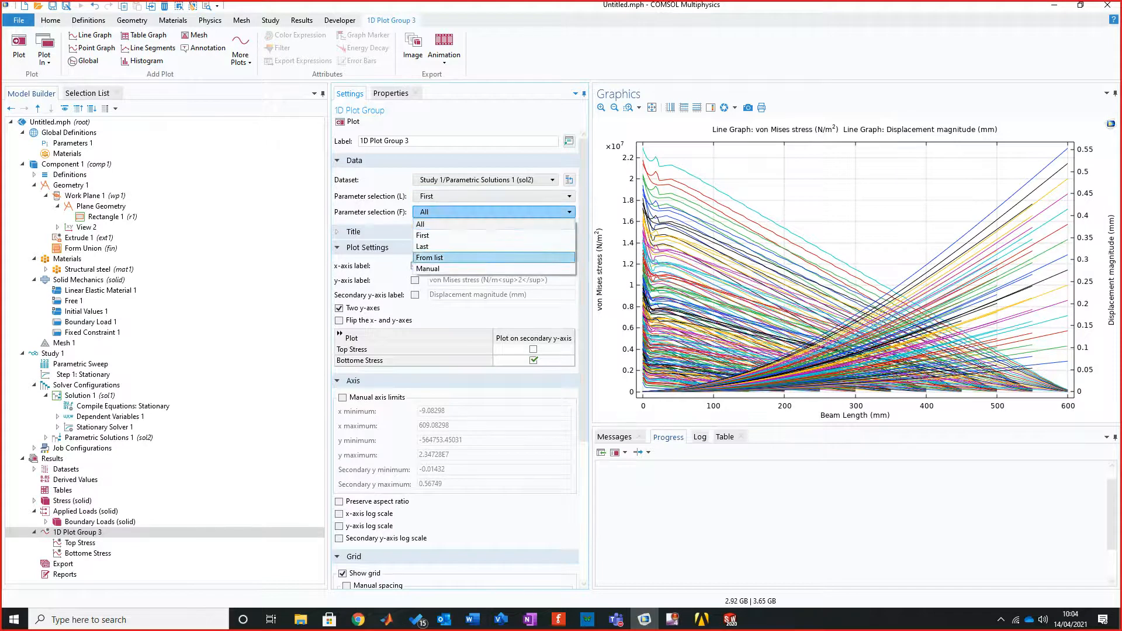
{"action": "left_click", "coordinate": [426, 235]}
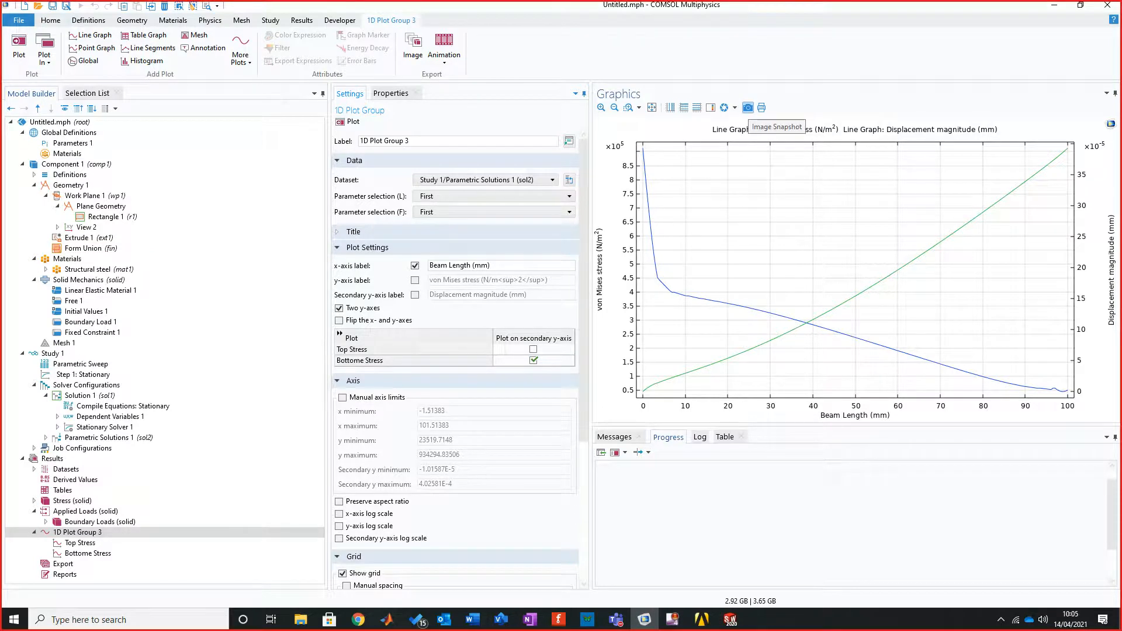
Set up an image snapshot of the line graph with the Current preset, File as target and JPEG format.
{"action": "left_click", "coordinate": [748, 108]}
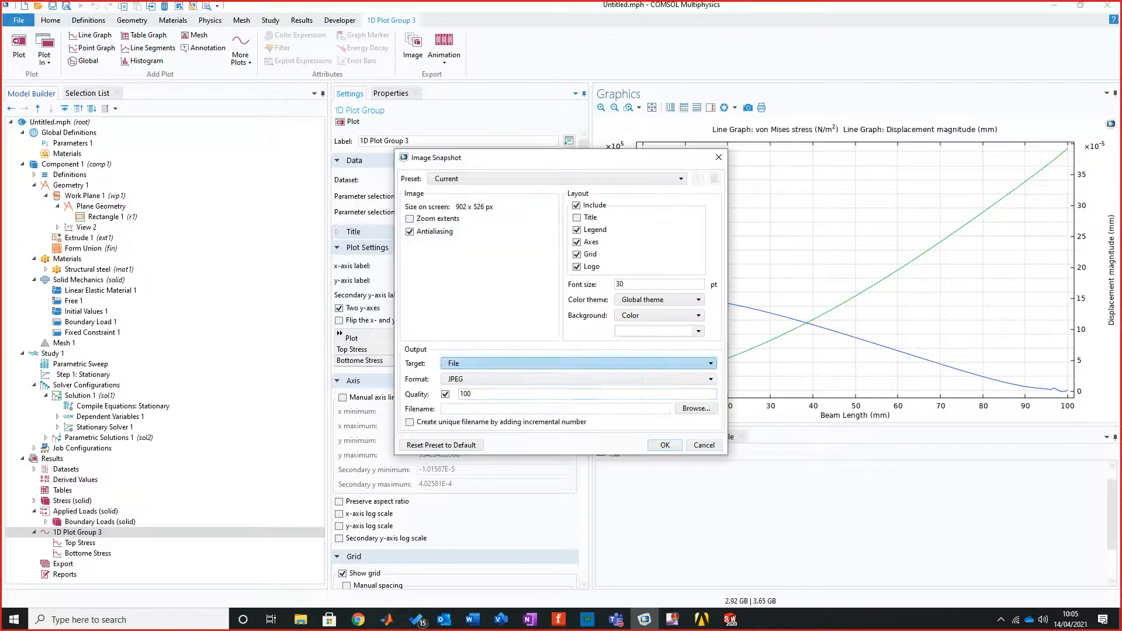
{"action": "left_click_drag", "start_coordinate": [526, 157], "coordinate": [652, 191]}
{"action": "left_click", "coordinate": [683, 212]}
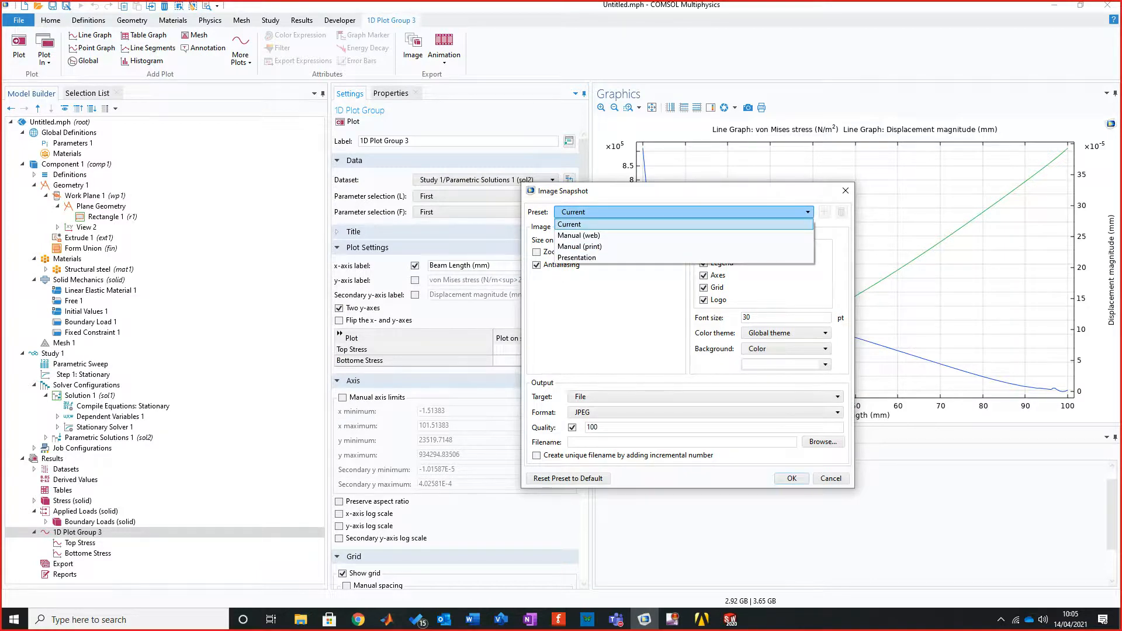
{"action": "left_click", "coordinate": [684, 225]}
{"action": "left_click", "coordinate": [701, 412]}
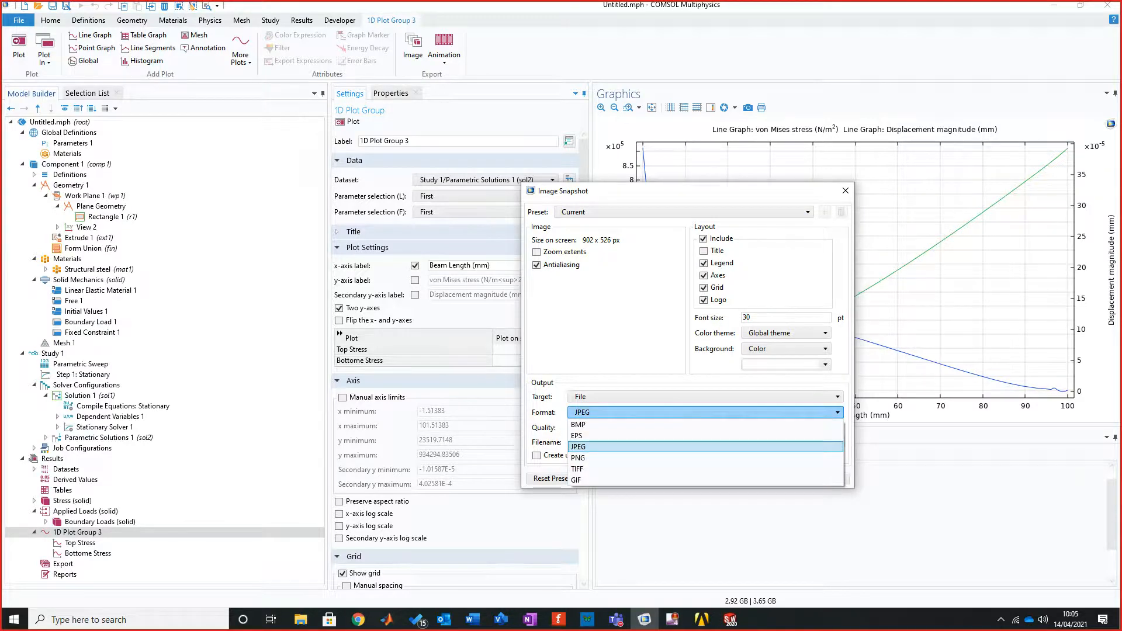
{"action": "left_click", "coordinate": [702, 447]}
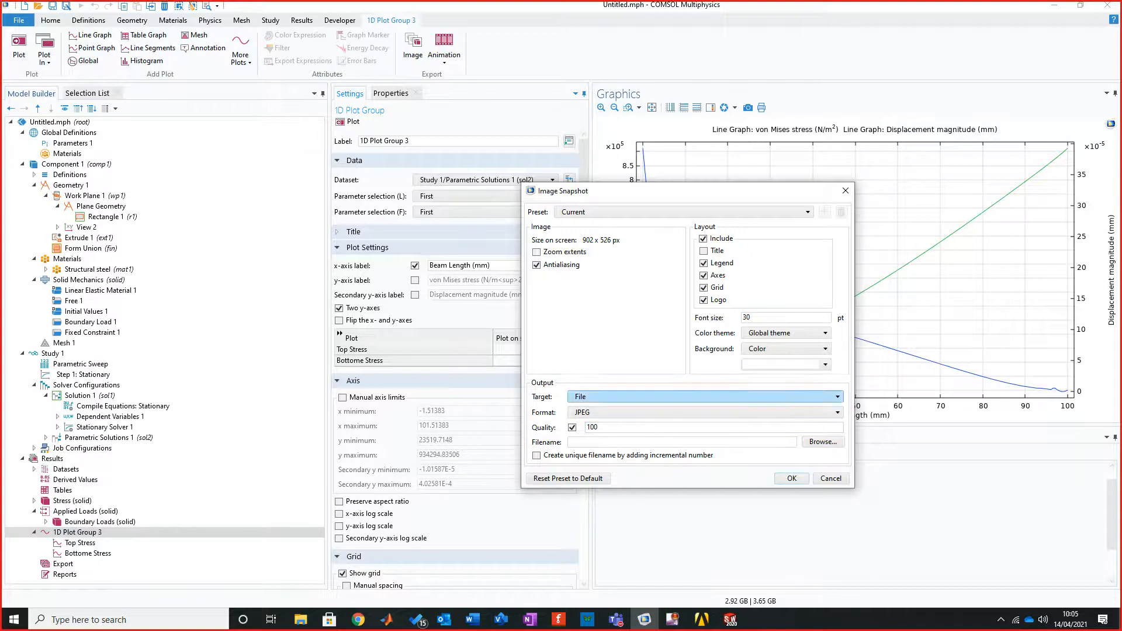
{"action": "left_click", "coordinate": [705, 397]}
{"action": "left_click", "coordinate": [706, 408]}
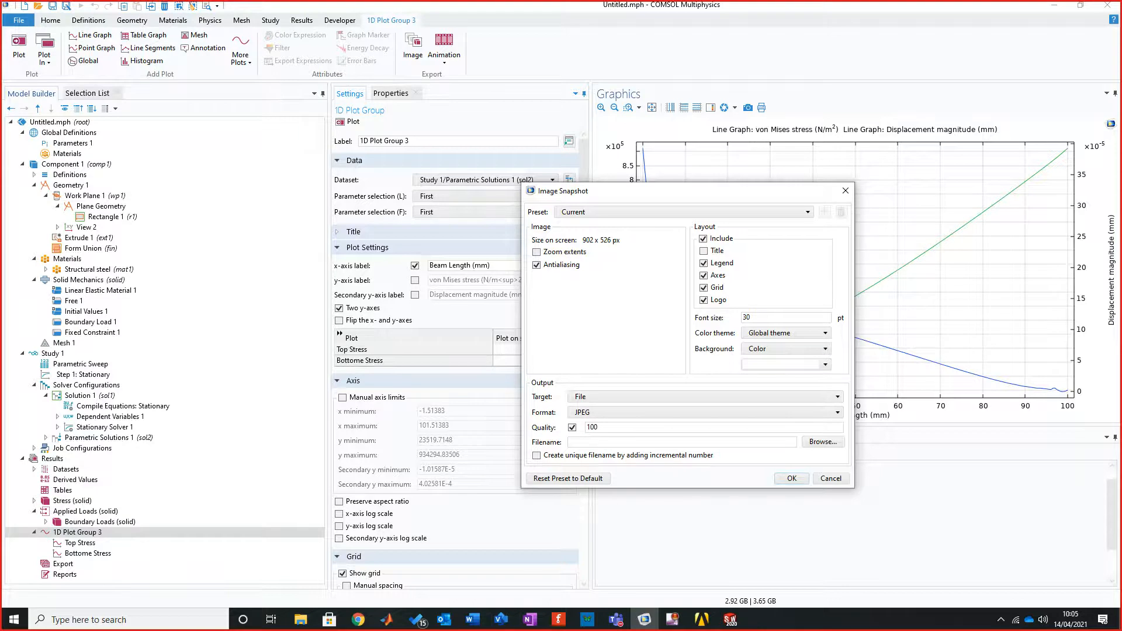
Choose the Desktop and the name Untitled for the JPEG snapshot and export the image.
{"action": "left_click_drag", "start_coordinate": [677, 192], "coordinate": [459, 157]}
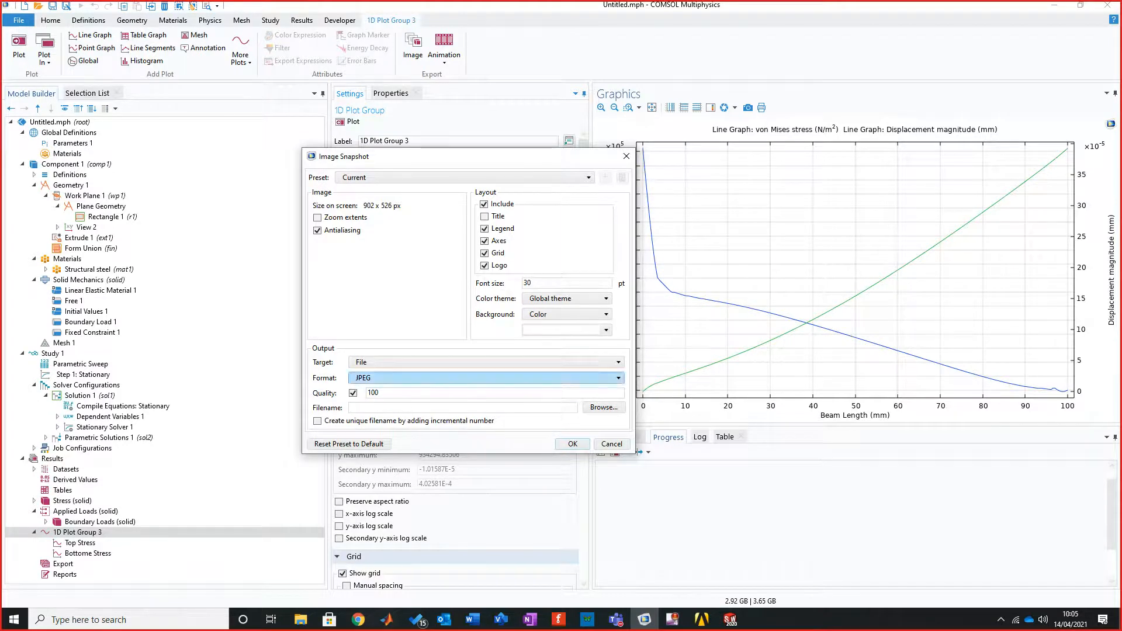
{"action": "left_click", "coordinate": [604, 407]}
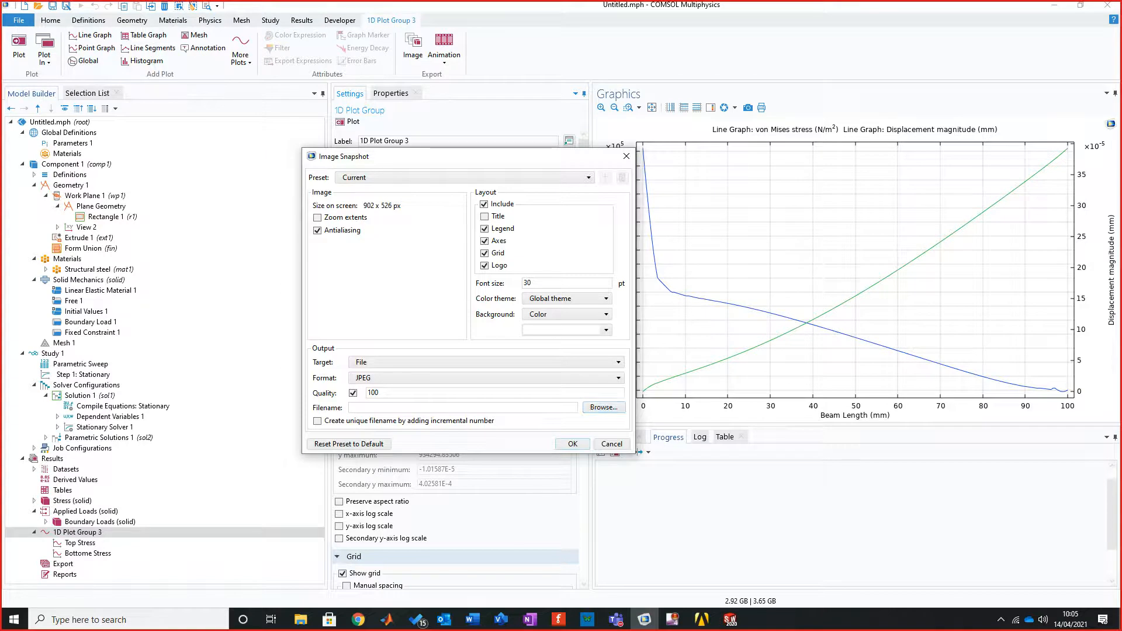
{"action": "left_click", "coordinate": [320, 264]}
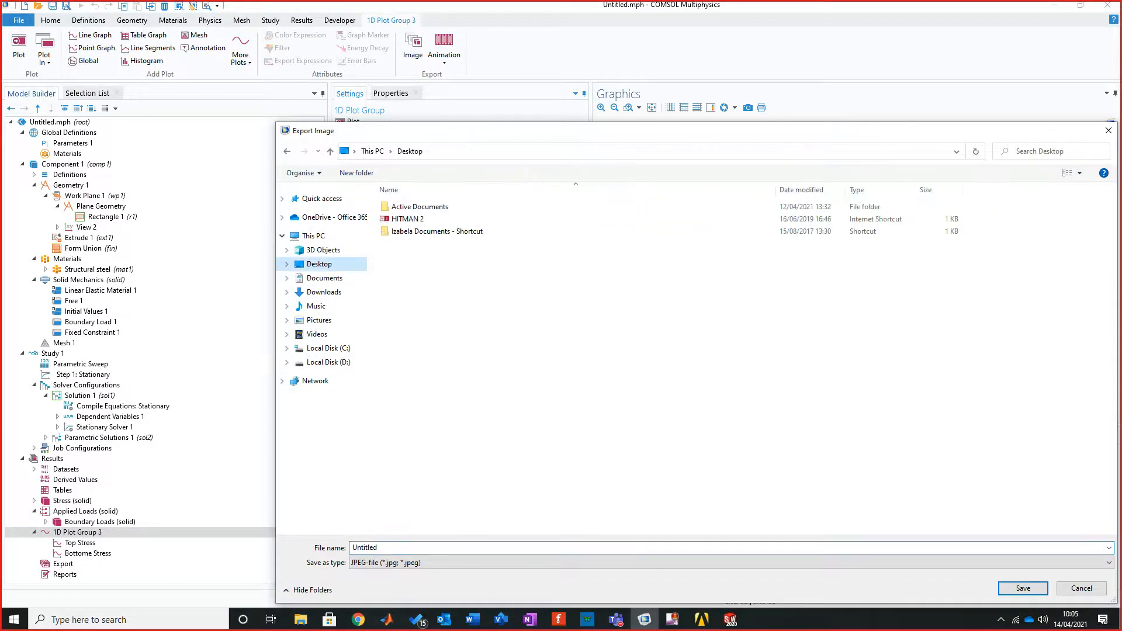
{"action": "left_click", "coordinate": [1023, 588]}
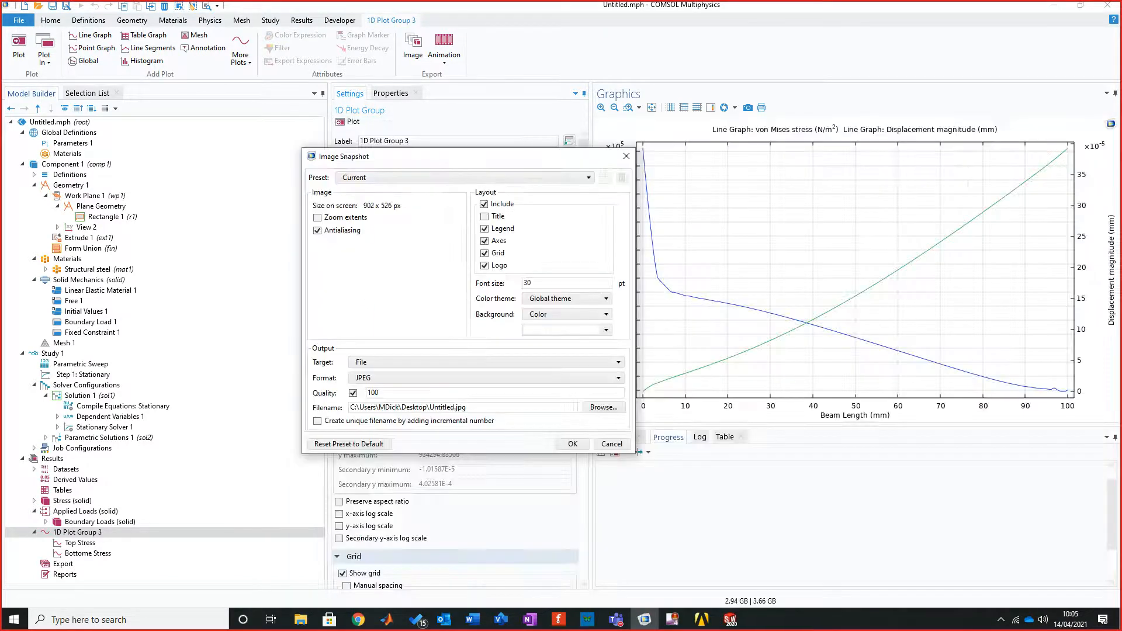
{"action": "key", "text": "Return"}
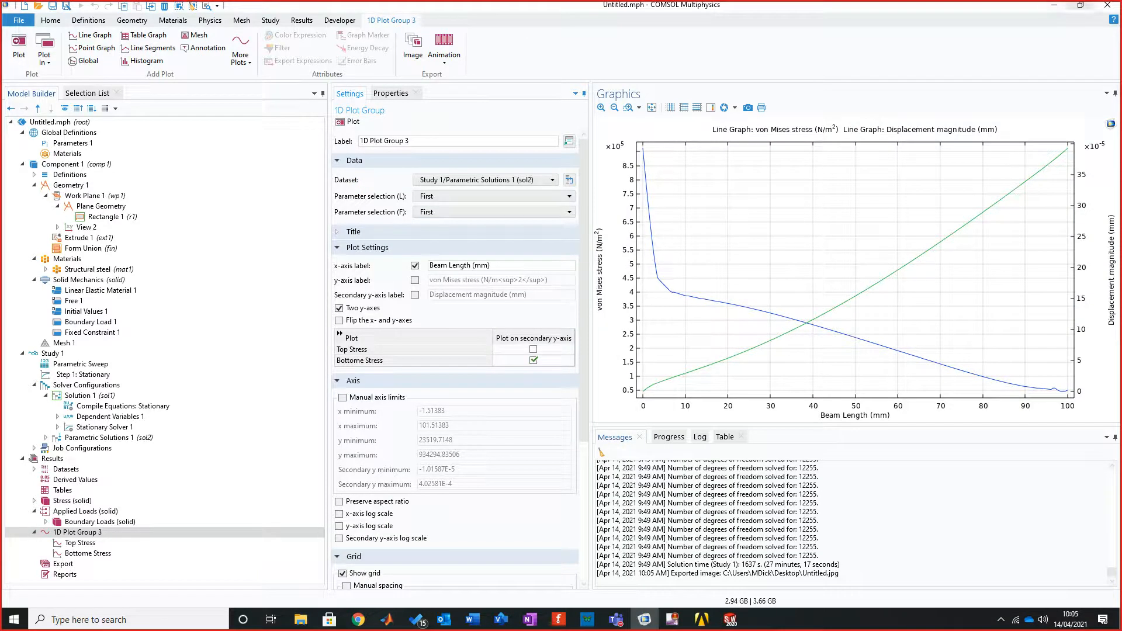
Switch to the Desktop and view the exported Untitled image to check its axes and text size.
{"action": "left_click", "coordinate": [1054, 5]}
{"action": "left_click", "coordinate": [1054, 8]}
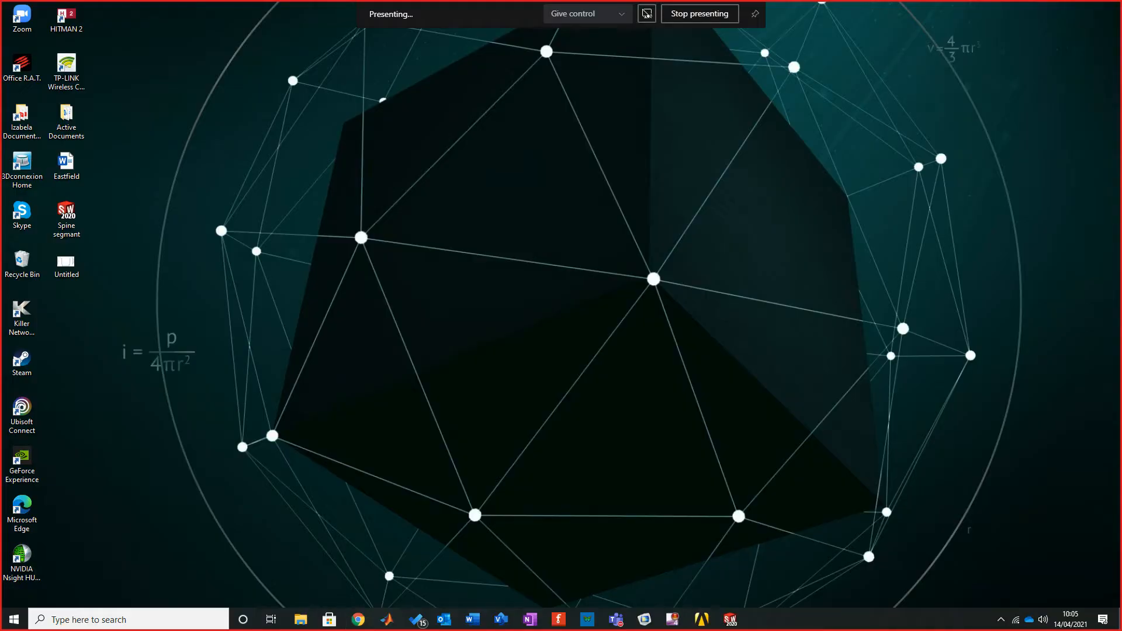
{"action": "double_click", "coordinate": [66, 263]}
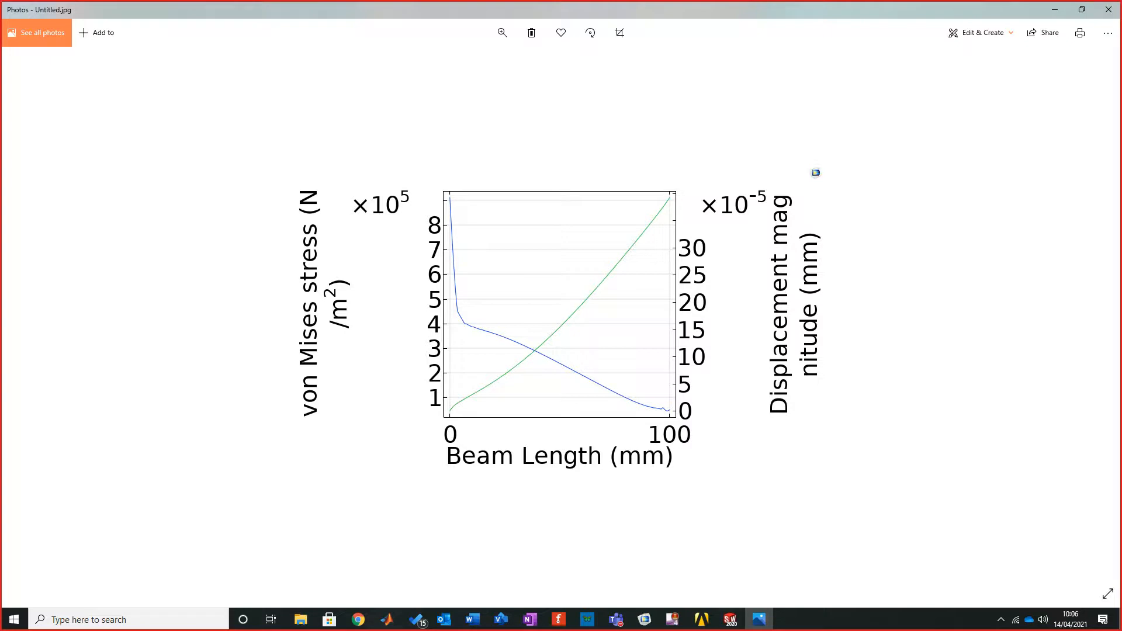
Return to COMSOL, reduce the image snapshot's font size and export it again, replacing the existing Untitled.jpg.
{"action": "left_click", "coordinate": [644, 619]}
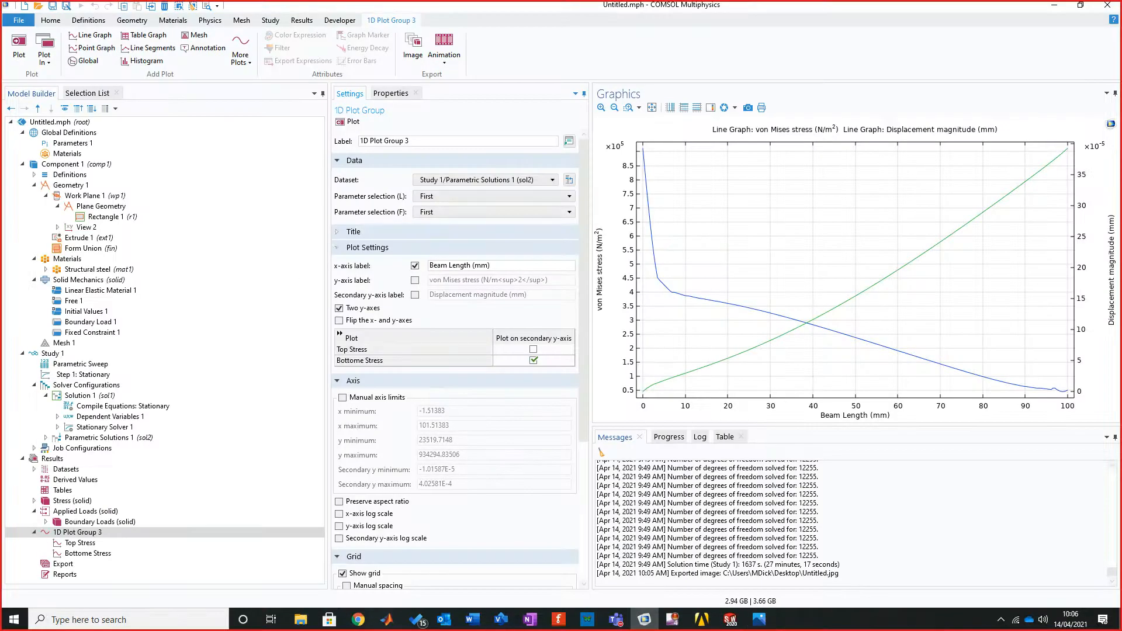
{"action": "left_click", "coordinate": [748, 108]}
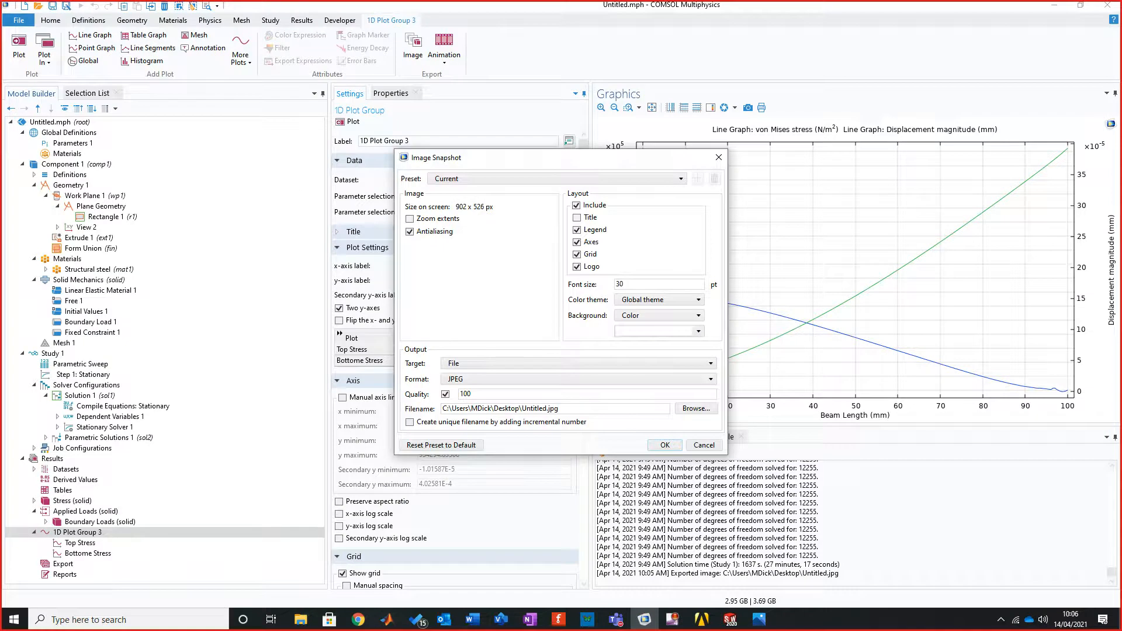
{"action": "left_click_drag", "start_coordinate": [630, 284], "coordinate": [612, 285]}
{"action": "left_click", "coordinate": [665, 444]}
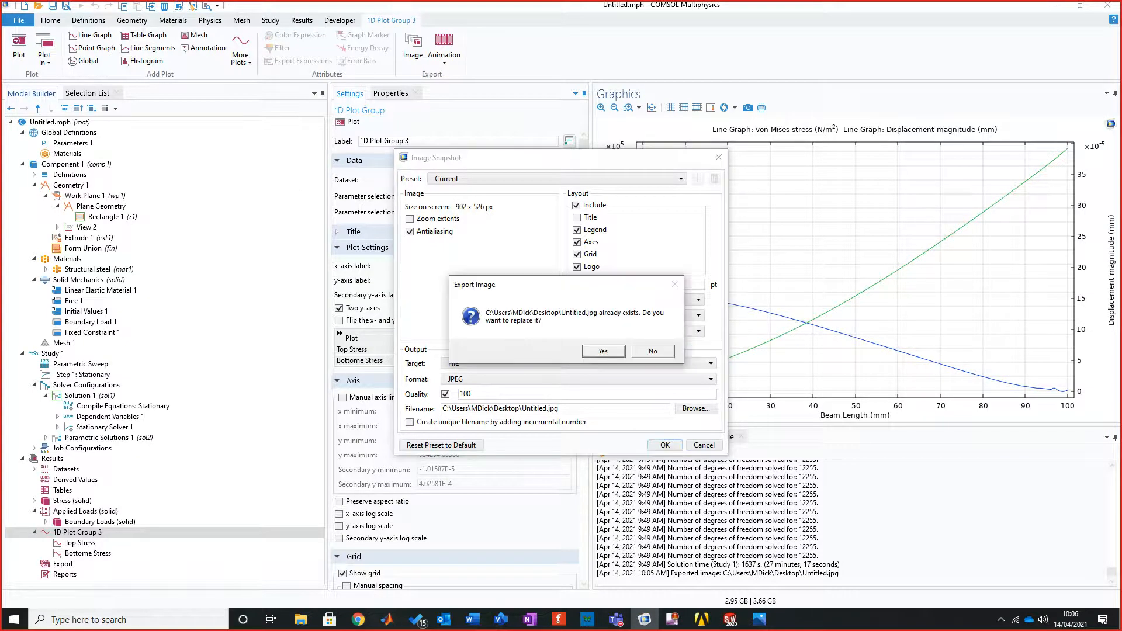
{"action": "key", "text": "Return"}
Reopen the re-exported Untitled image from the Desktop to check the graph's text size, then close the viewer.
{"action": "left_click", "coordinate": [759, 619]}
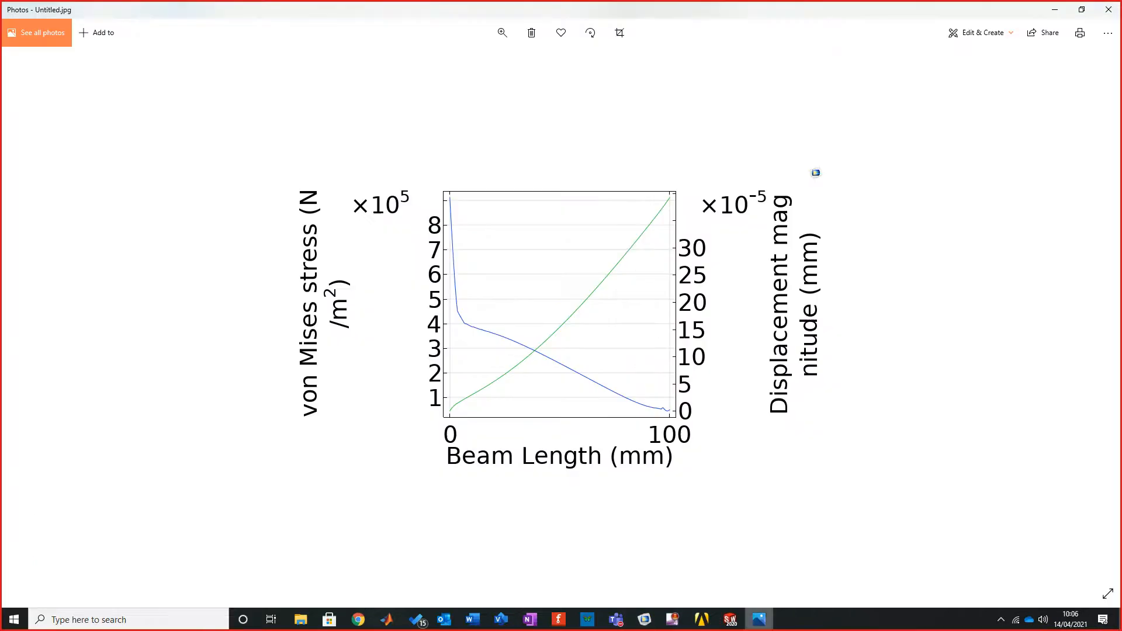
{"action": "left_click", "coordinate": [1055, 9]}
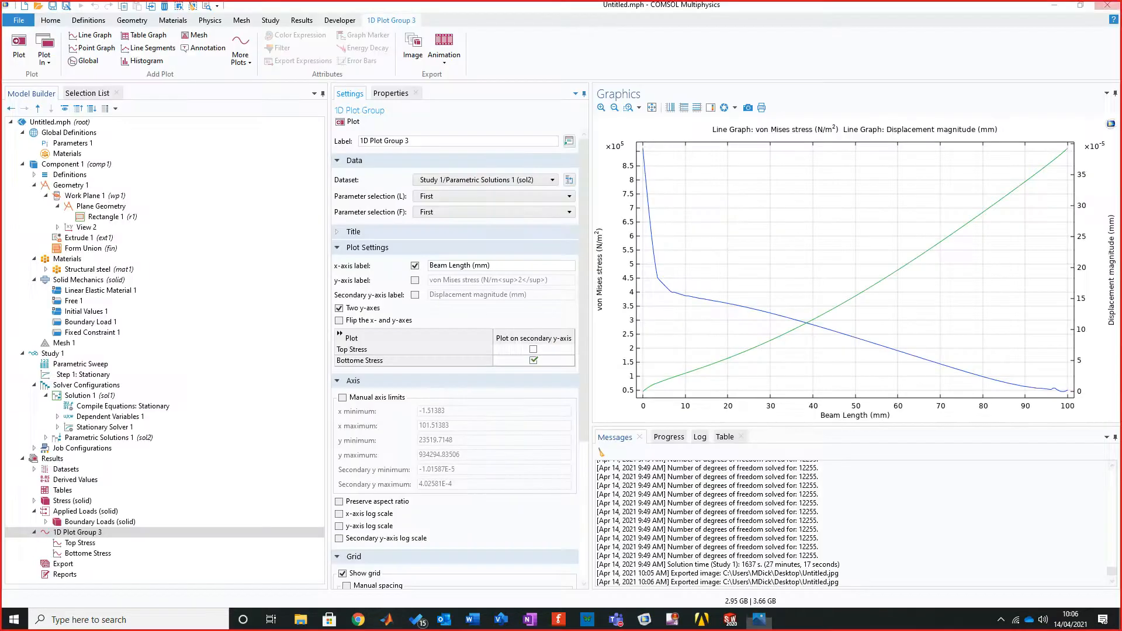
{"action": "left_click", "coordinate": [1055, 5]}
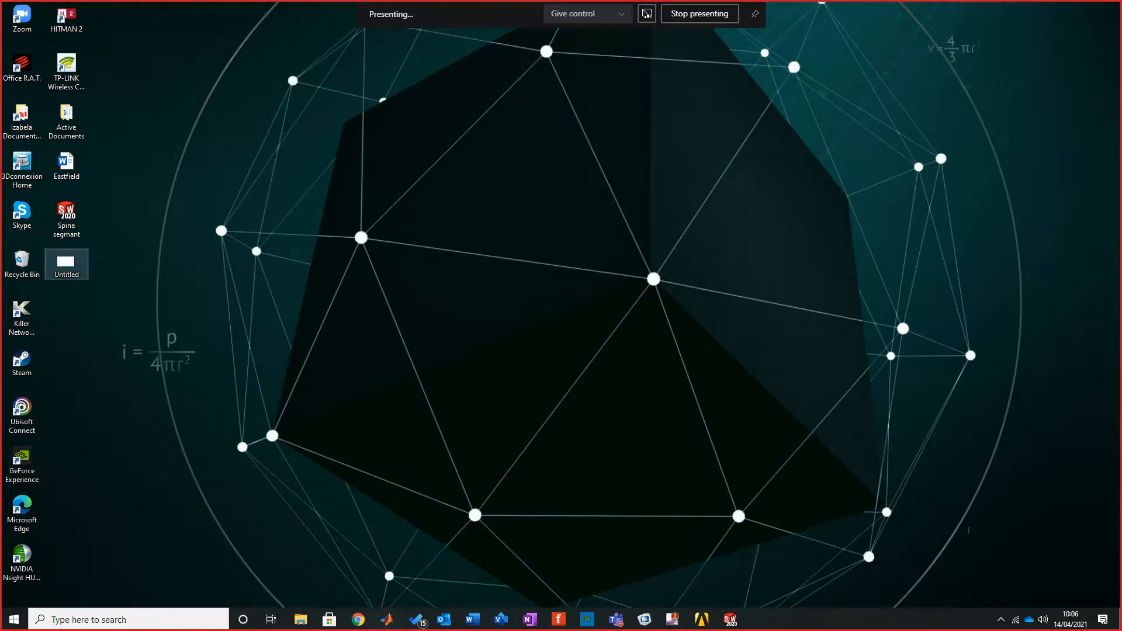
{"action": "double_click", "coordinate": [66, 263]}
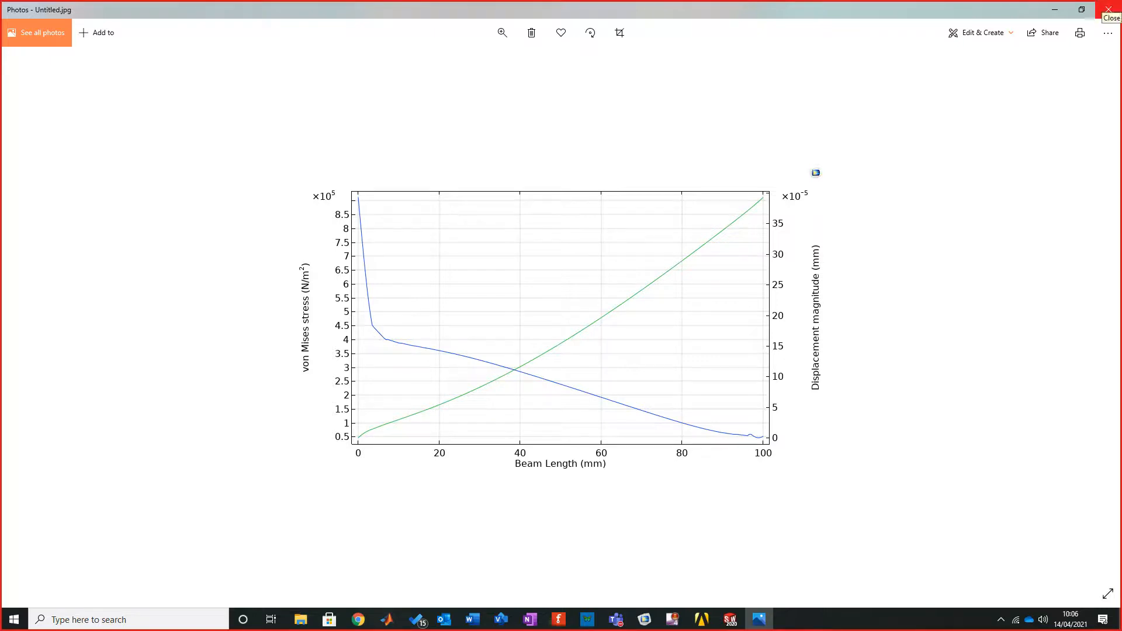
{"action": "left_click", "coordinate": [1108, 10]}
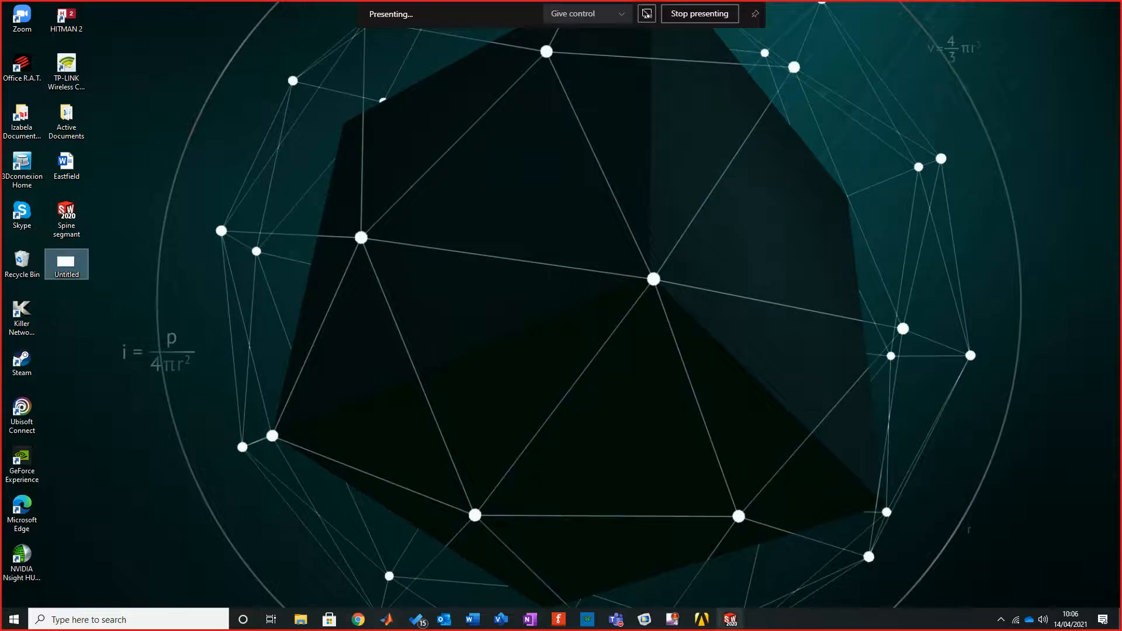
Return to COMSOL and examine the graphics and image export color theme options of the Untitled.mph root node.
{"action": "left_click", "coordinate": [644, 619]}
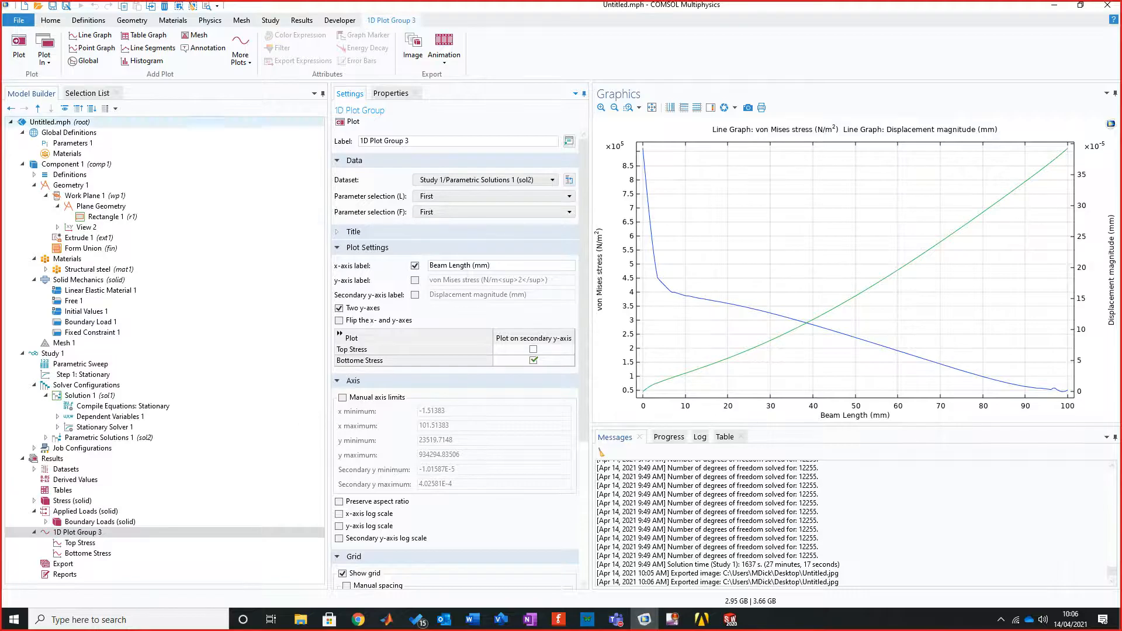
{"action": "left_click", "coordinate": [69, 132]}
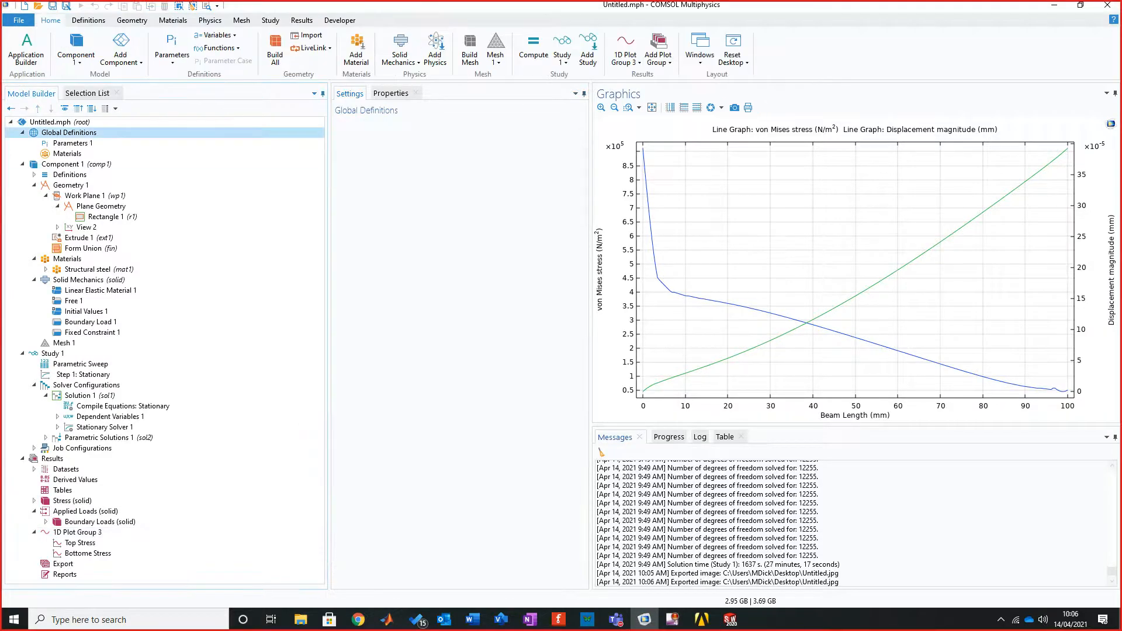
{"action": "left_click", "coordinate": [59, 121]}
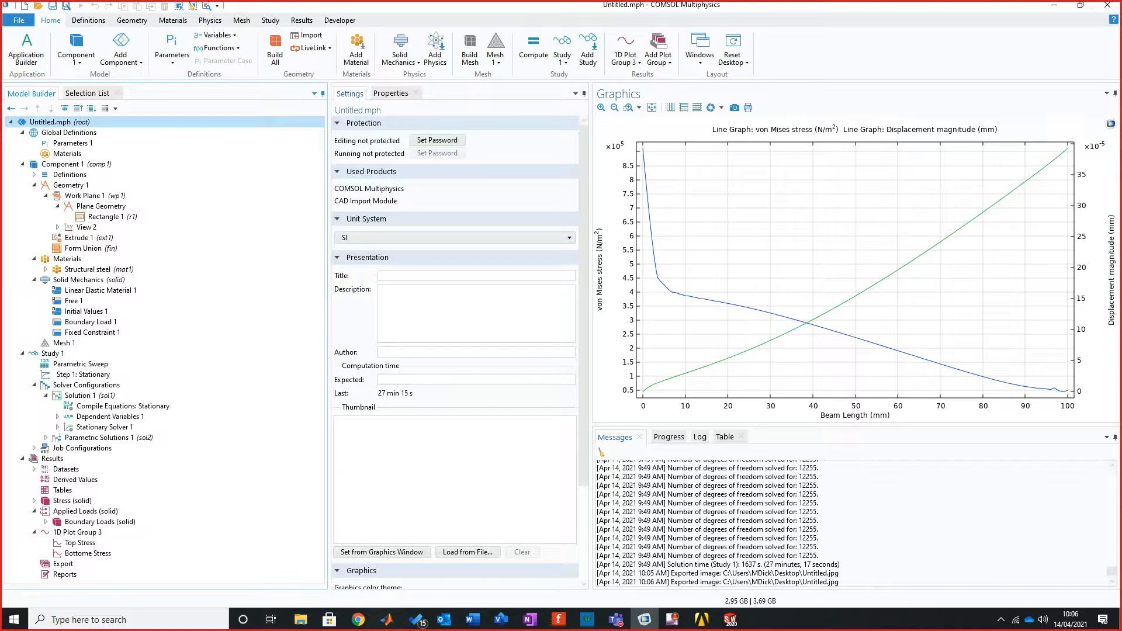
{"action": "scroll", "coordinate": [467, 374], "scroll_direction": "down", "scroll_amount": 3}
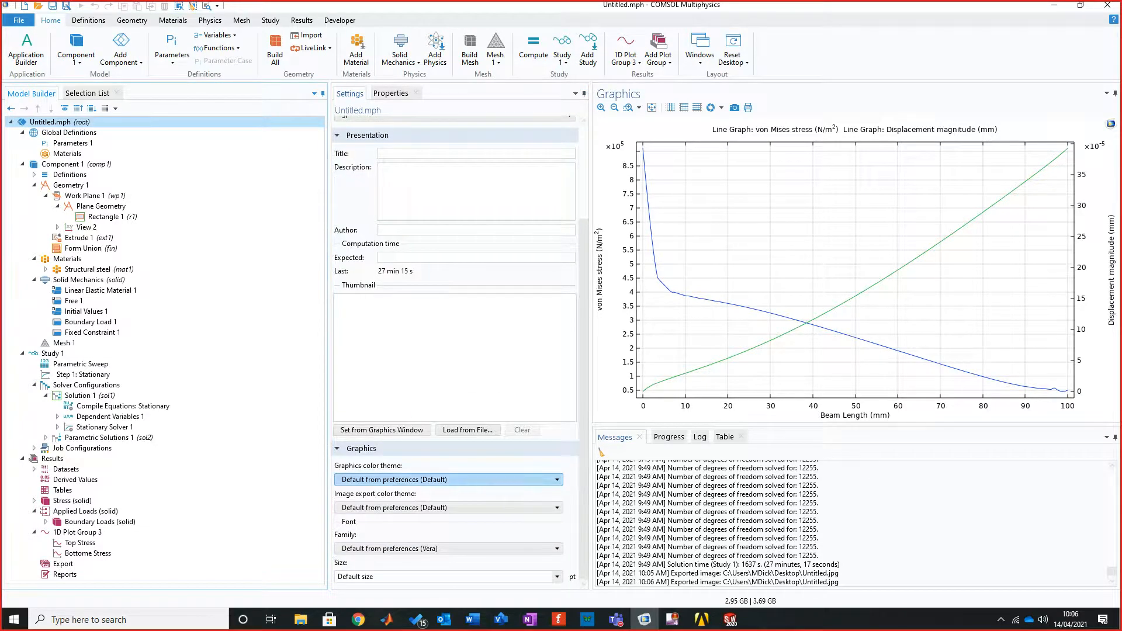
{"action": "left_click", "coordinate": [448, 479]}
{"action": "left_click", "coordinate": [397, 386]}
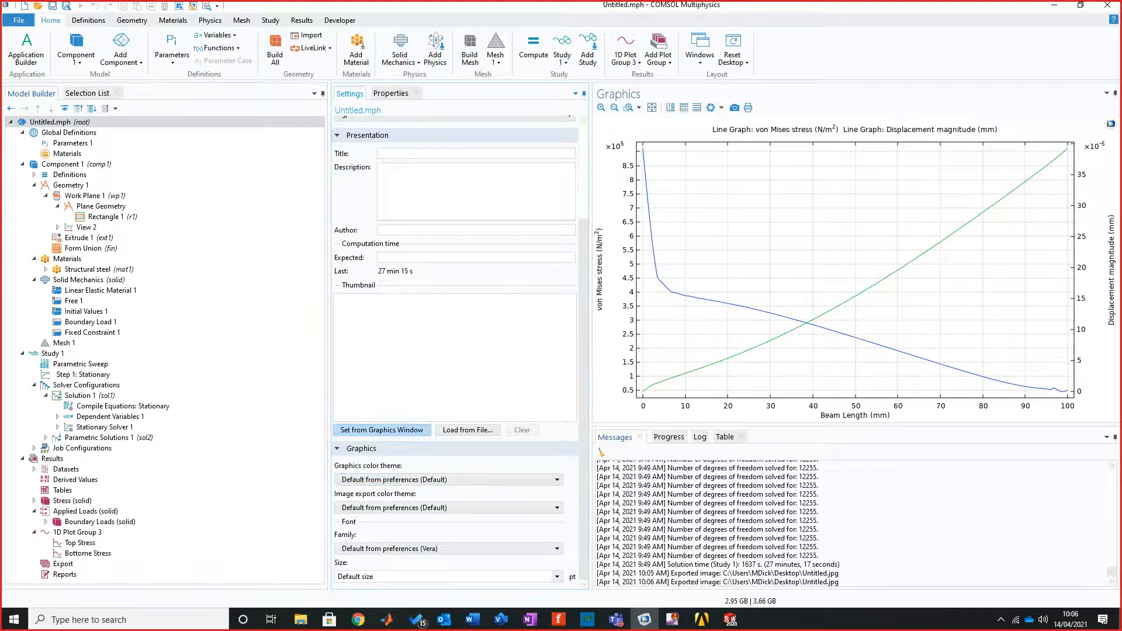
{"action": "left_click", "coordinate": [432, 508]}
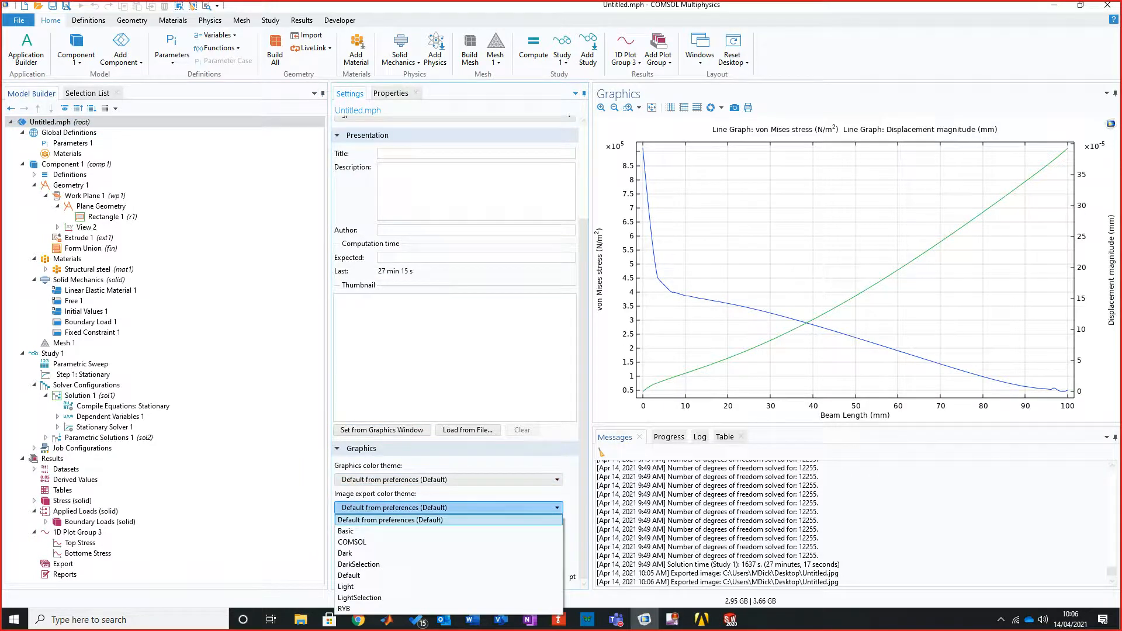
{"action": "key", "text": "Escape"}
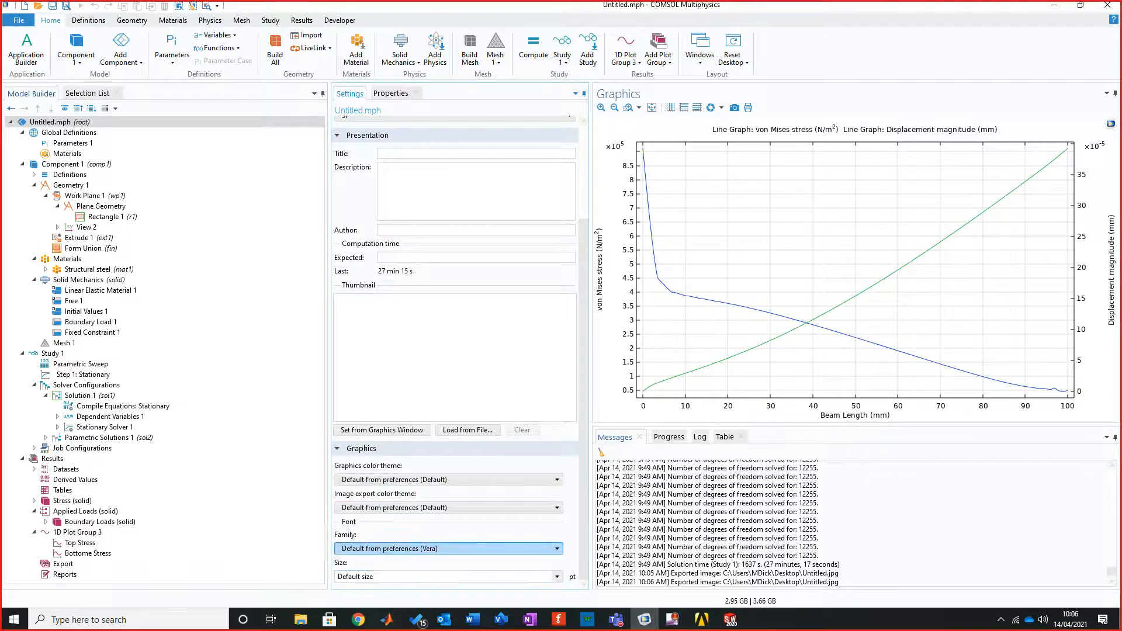
Set the model's graphics font to Times New Roman with a size of 10 pt.
{"action": "left_click", "coordinate": [448, 548]}
{"action": "type", "text": "ti"}
{"action": "key", "text": "Return"}
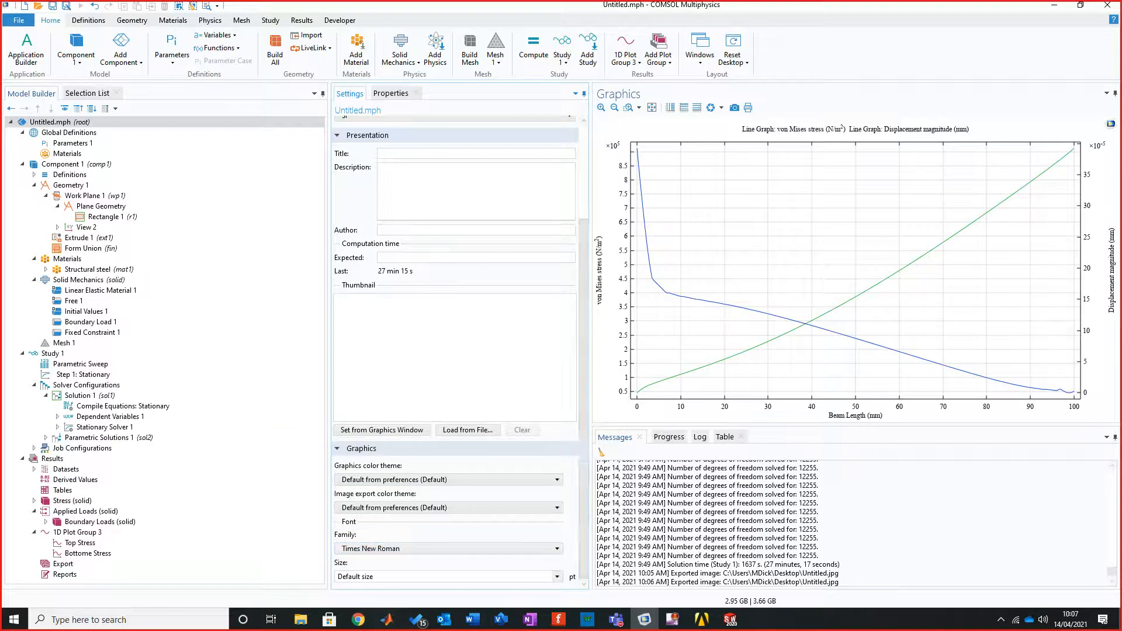
{"action": "left_click", "coordinate": [557, 577]}
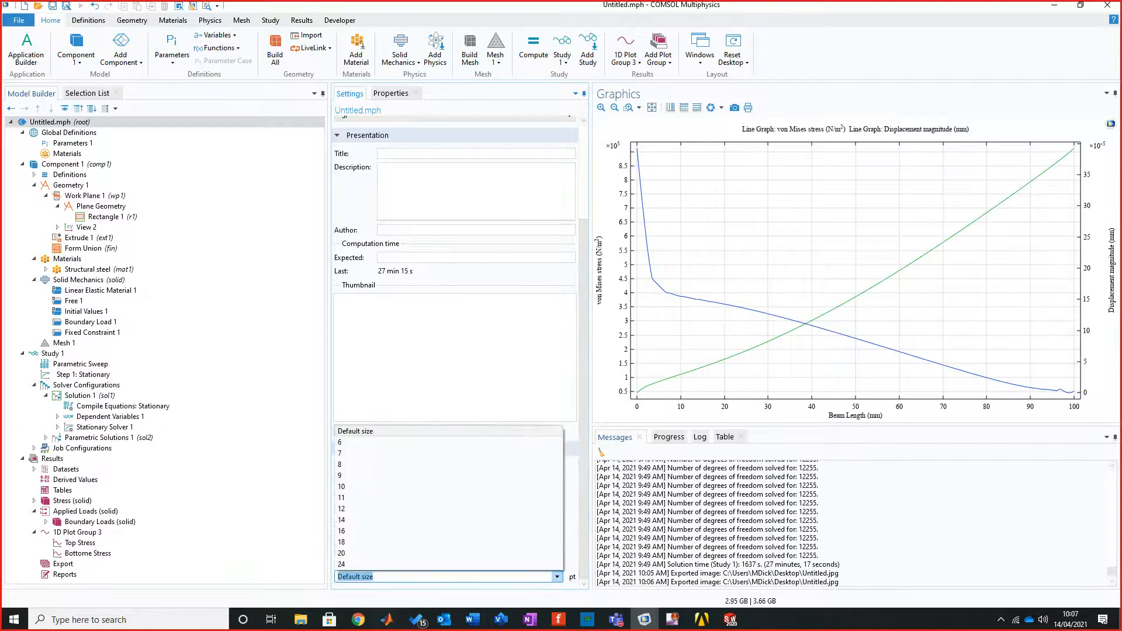
{"action": "left_click", "coordinate": [351, 486]}
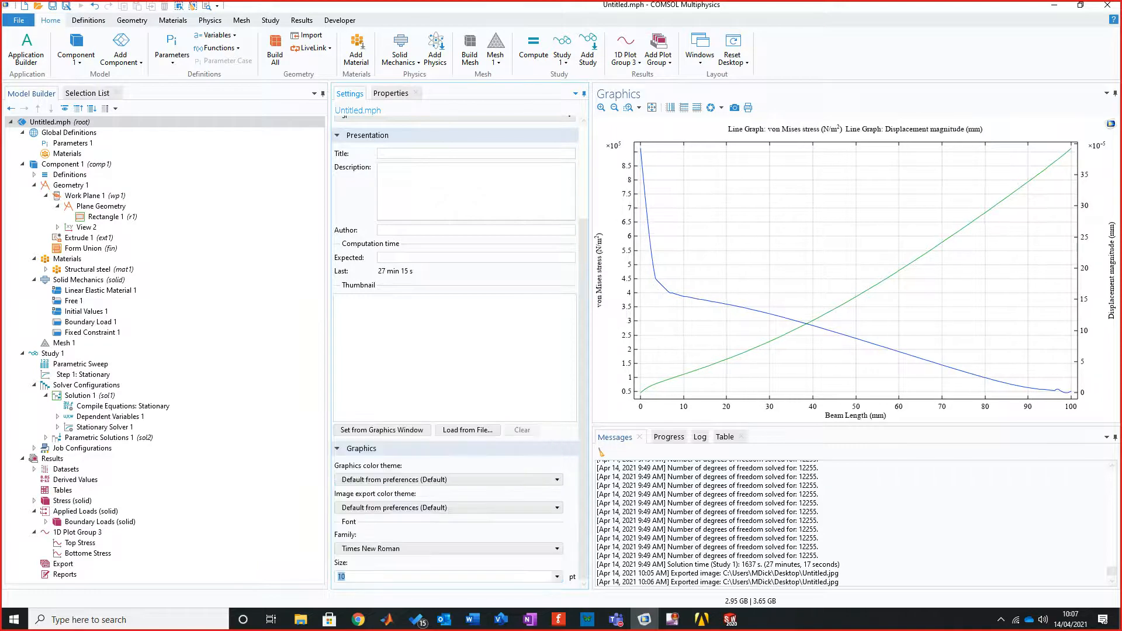
Try a graphics font size of 20 pt, and settle on 16 pt for the model's graphics.
{"action": "left_click", "coordinate": [557, 577]}
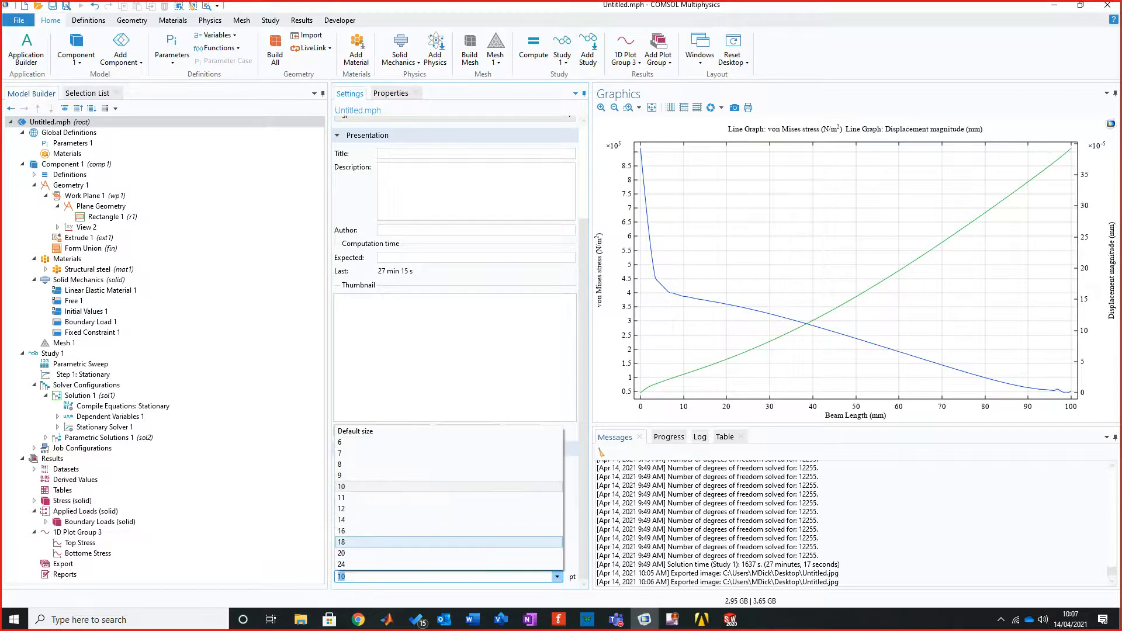
{"action": "left_click", "coordinate": [351, 553]}
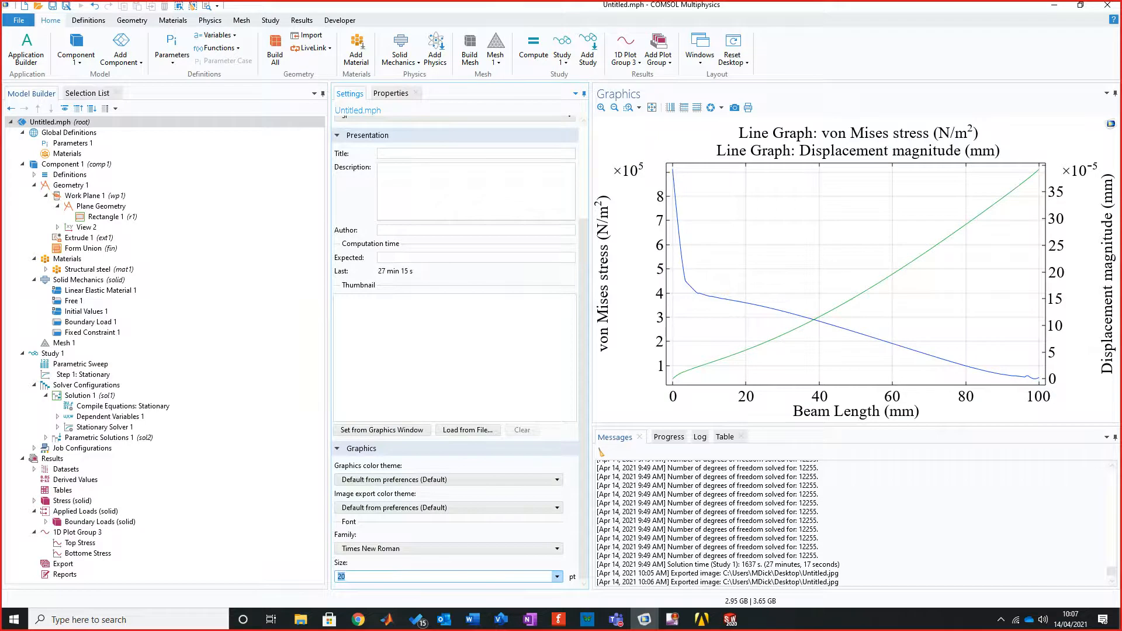
{"action": "left_click", "coordinate": [557, 576]}
{"action": "left_click", "coordinate": [350, 531]}
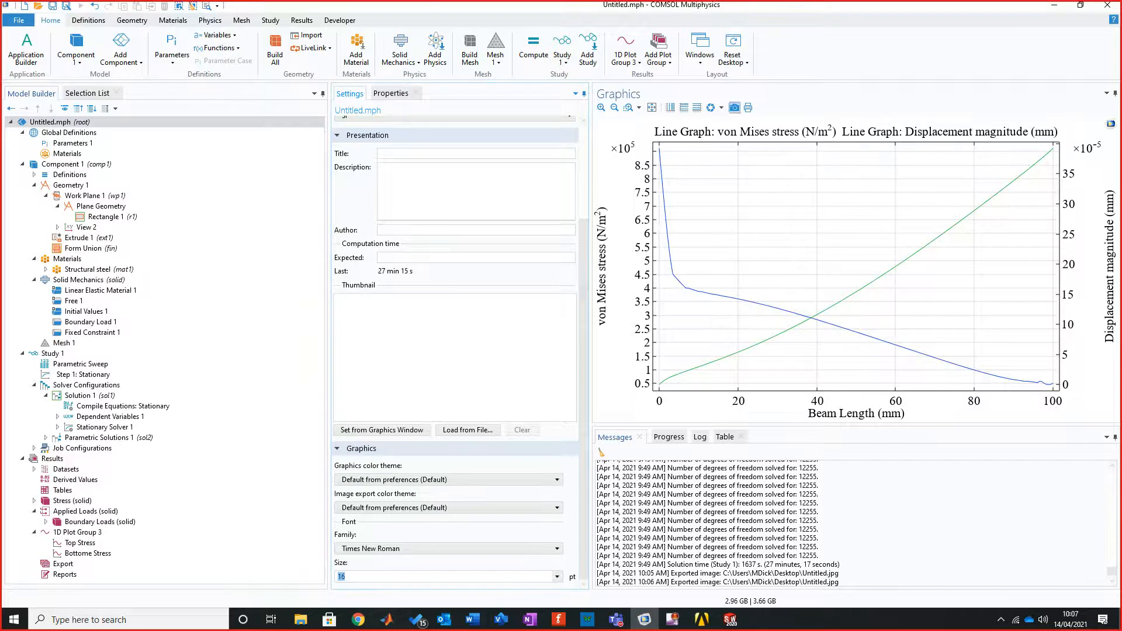
Export the line graph again as a JPEG image snapshot, replacing the existing Untitled.jpg on the Desktop.
{"action": "left_click", "coordinate": [735, 108]}
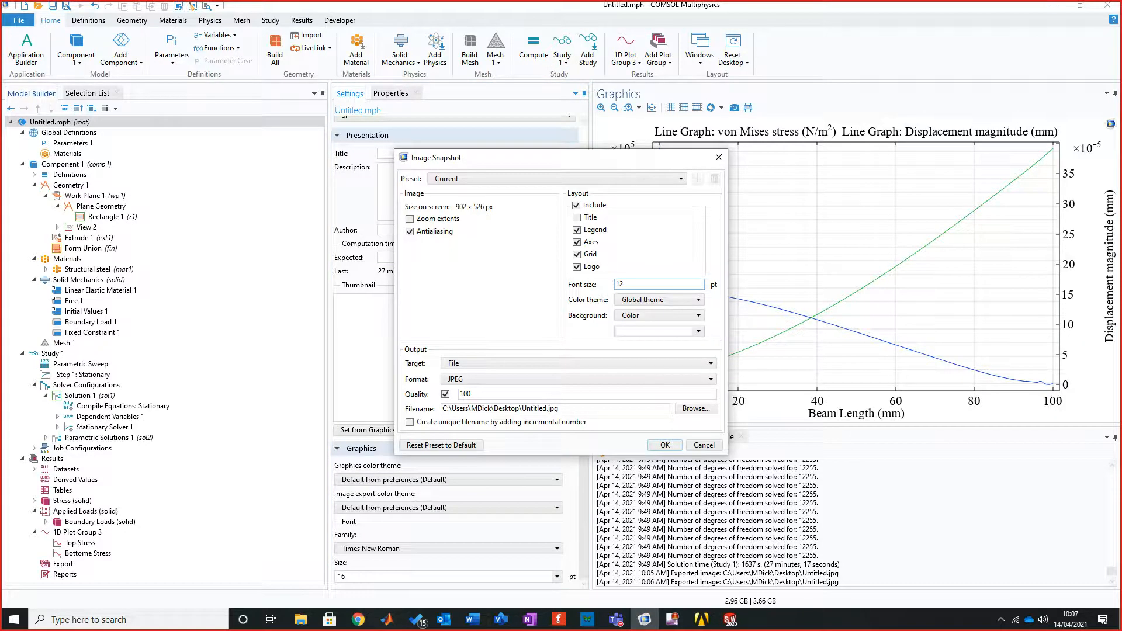
{"action": "left_click", "coordinate": [664, 444]}
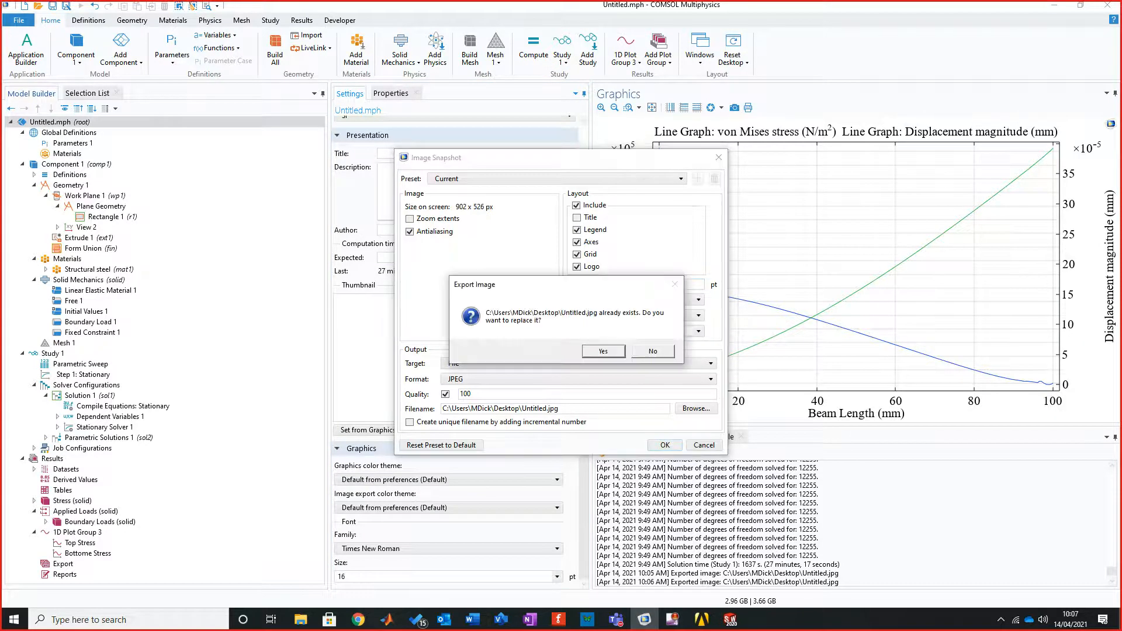
{"action": "left_click", "coordinate": [603, 351]}
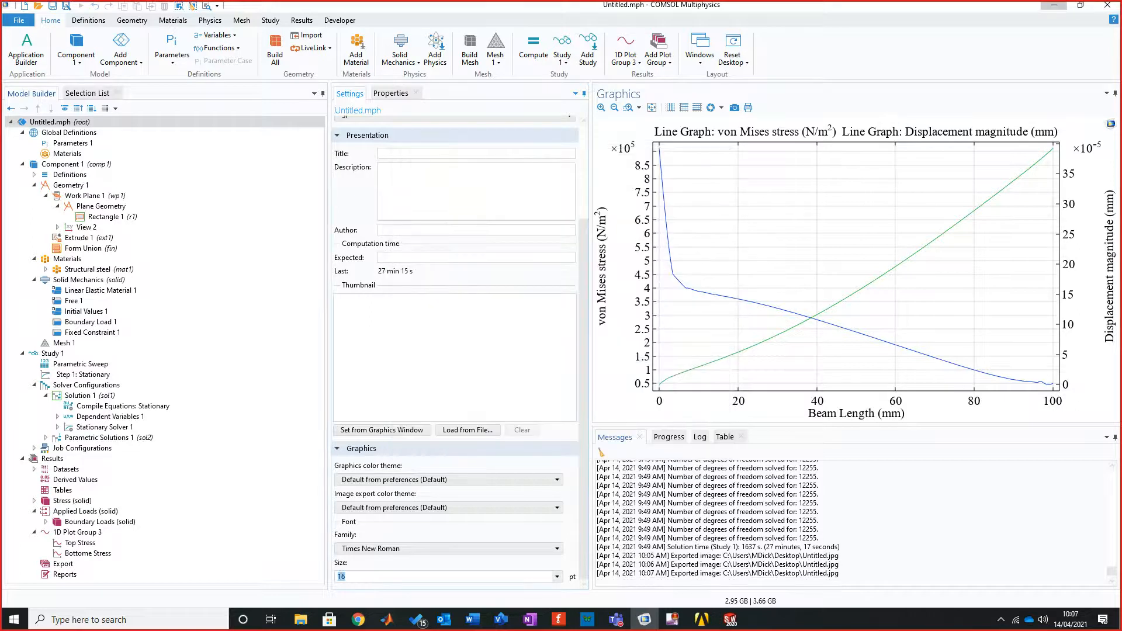
Open the exported Untitled image from the Desktop to check its text size, and put the viewer away.
{"action": "left_click", "coordinate": [1054, 5]}
{"action": "double_click", "coordinate": [66, 263]}
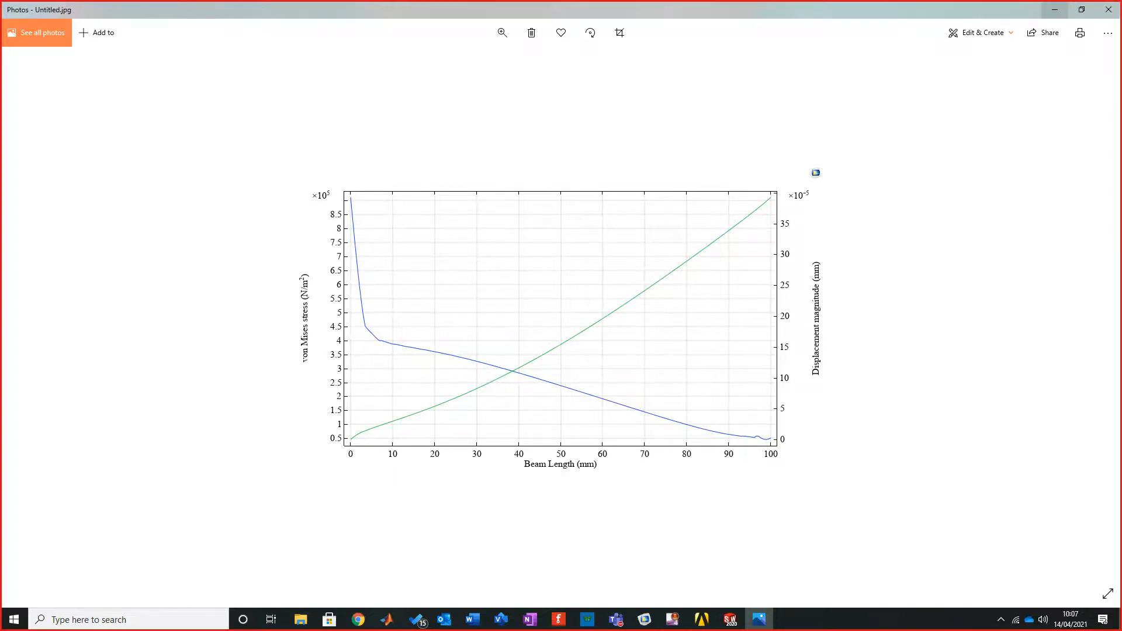
{"action": "left_click", "coordinate": [1054, 9]}
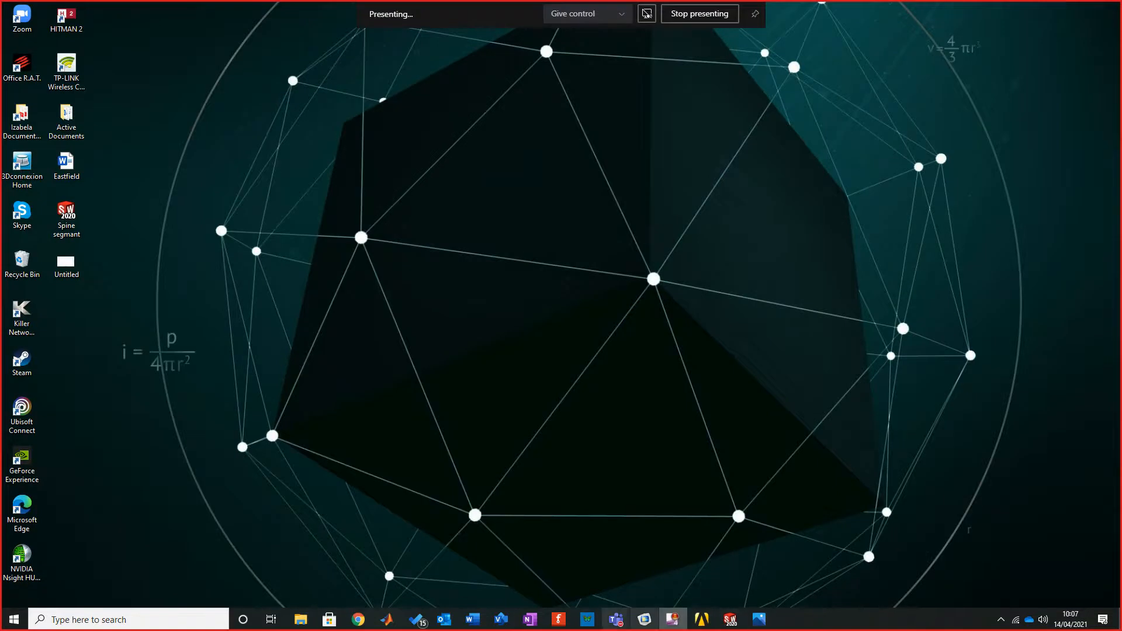
Return to COMSOL, display the Stress (solid) plot and review the parameter values available for L and F.
{"action": "left_click", "coordinate": [645, 619]}
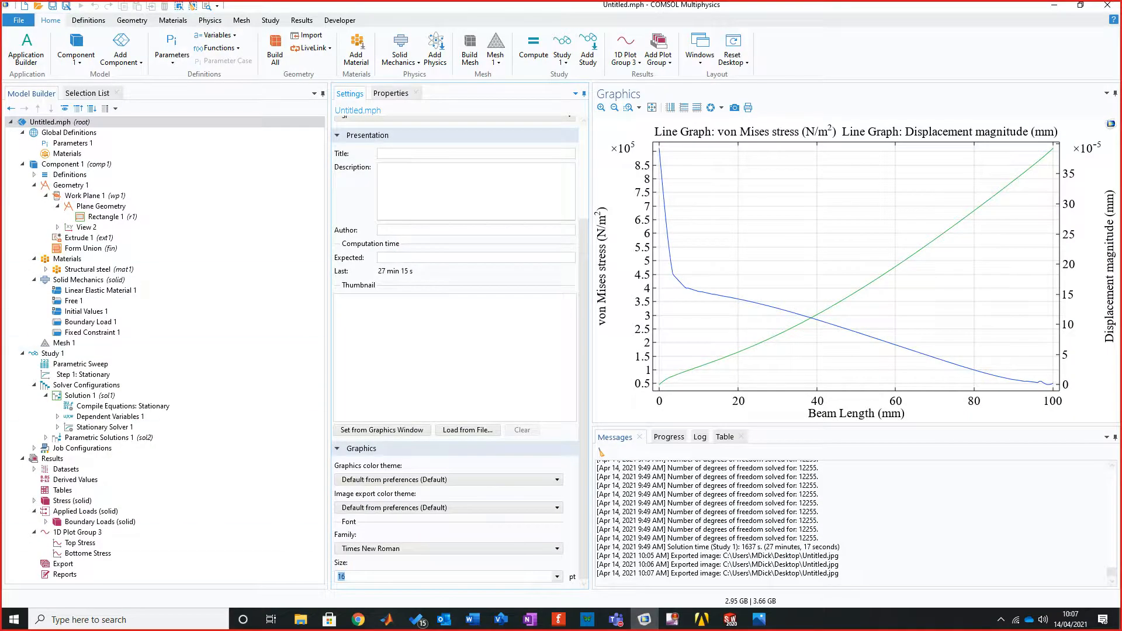
{"action": "left_click", "coordinate": [53, 354]}
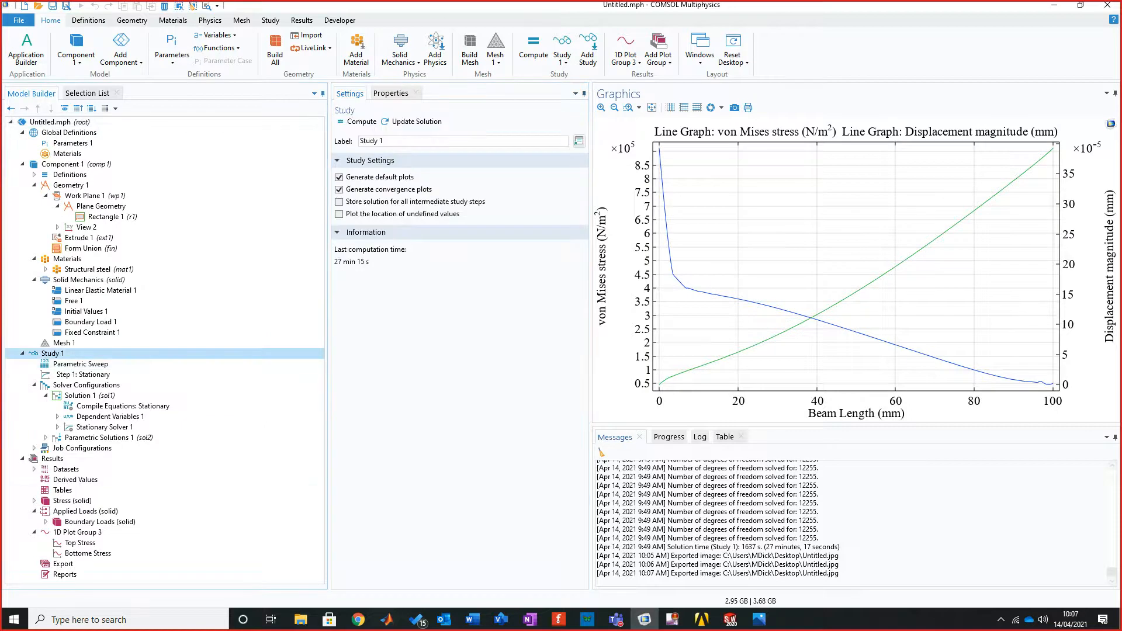
{"action": "left_click", "coordinate": [73, 501]}
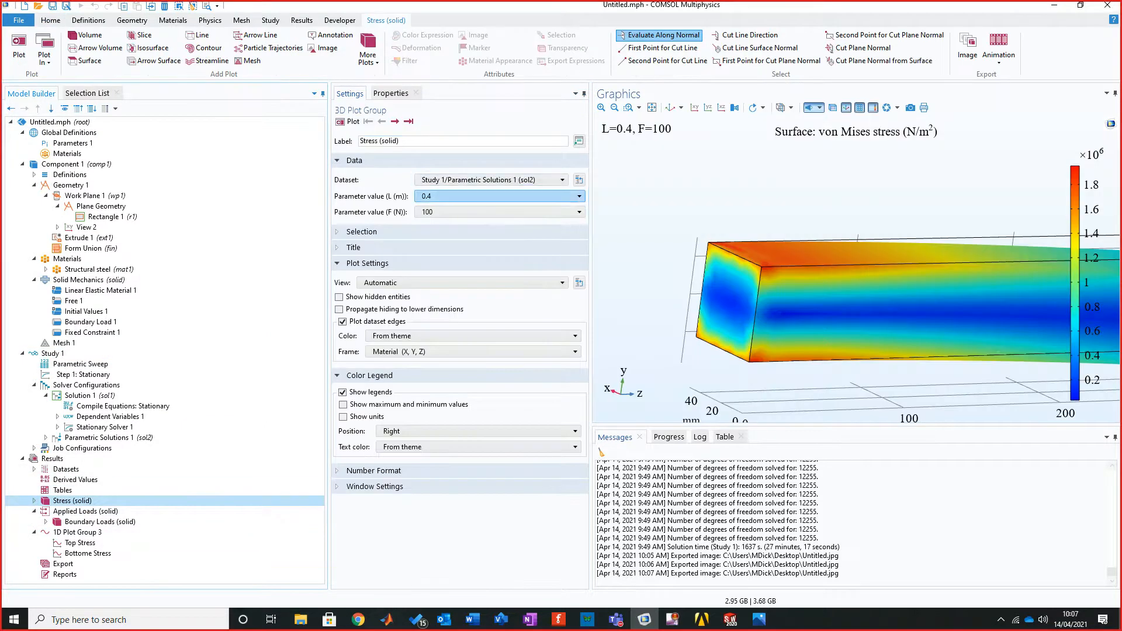
{"action": "left_click", "coordinate": [496, 195]}
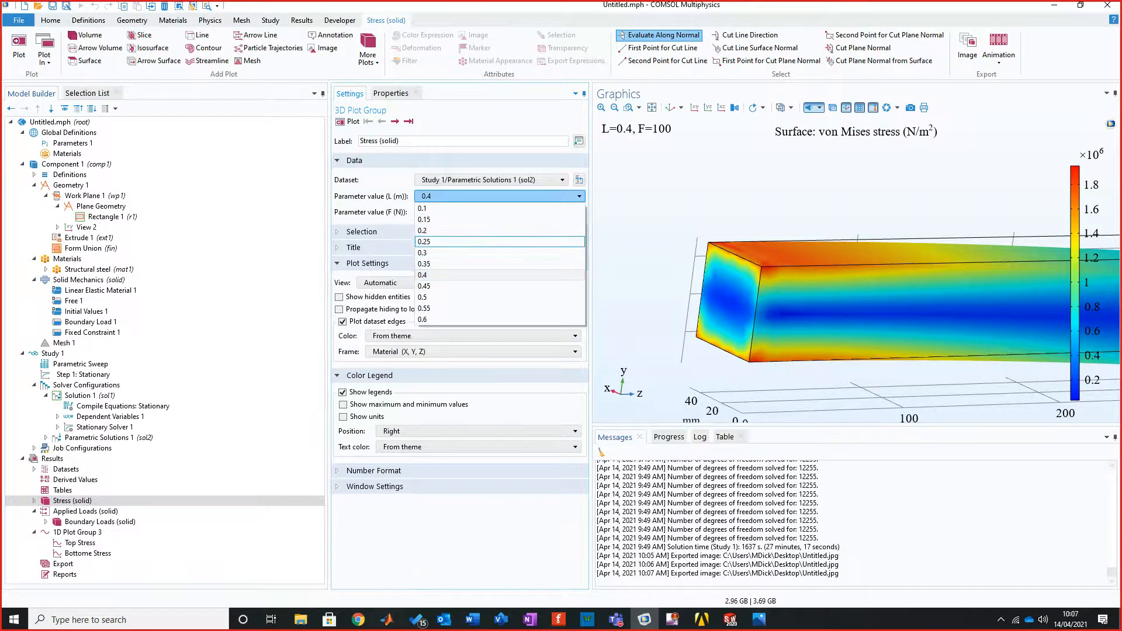
{"action": "key", "text": "Escape"}
{"action": "left_click", "coordinate": [500, 212]}
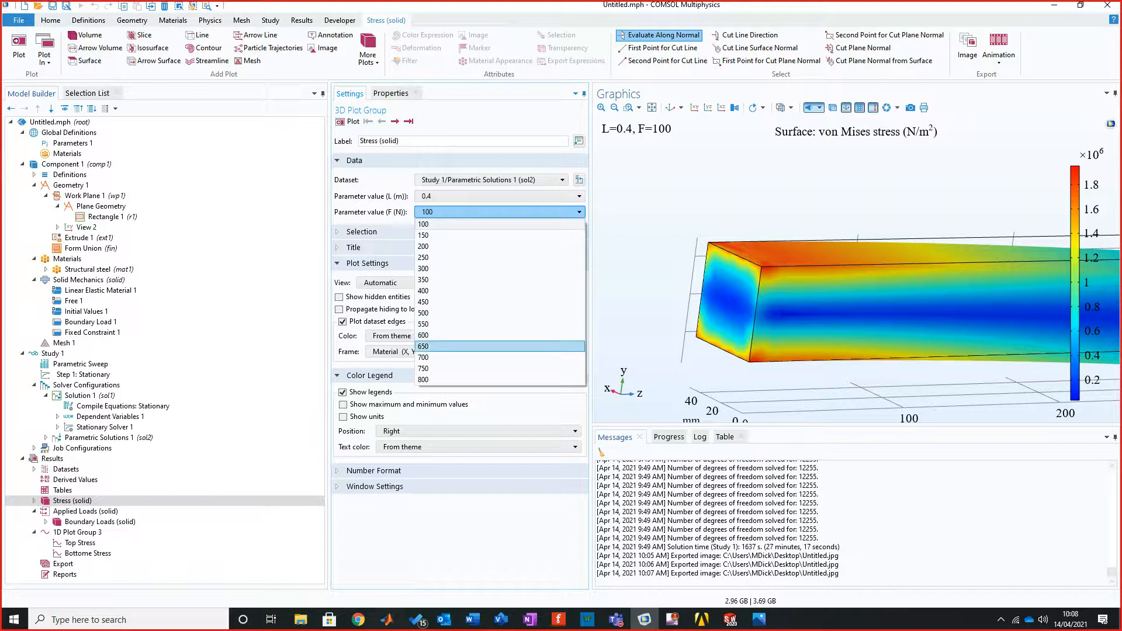
{"action": "left_click", "coordinate": [602, 279]}
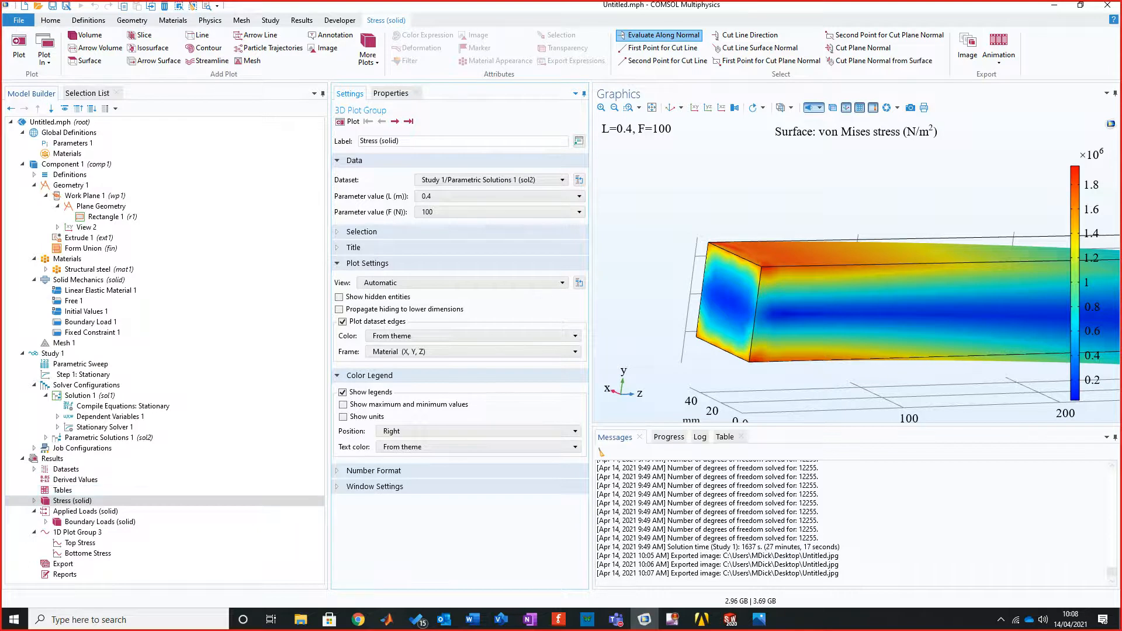
Export the stress plot with the whole beam in frame as a JPEG snapshot named stressUntitled.jpg on the Desktop.
{"action": "scroll", "coordinate": [958, 292], "scroll_direction": "down", "scroll_amount": 3}
{"action": "left_click_drag", "start_coordinate": [935, 298], "coordinate": [867, 279]}
{"action": "scroll", "coordinate": [835, 295], "scroll_direction": "down", "scroll_amount": 3}
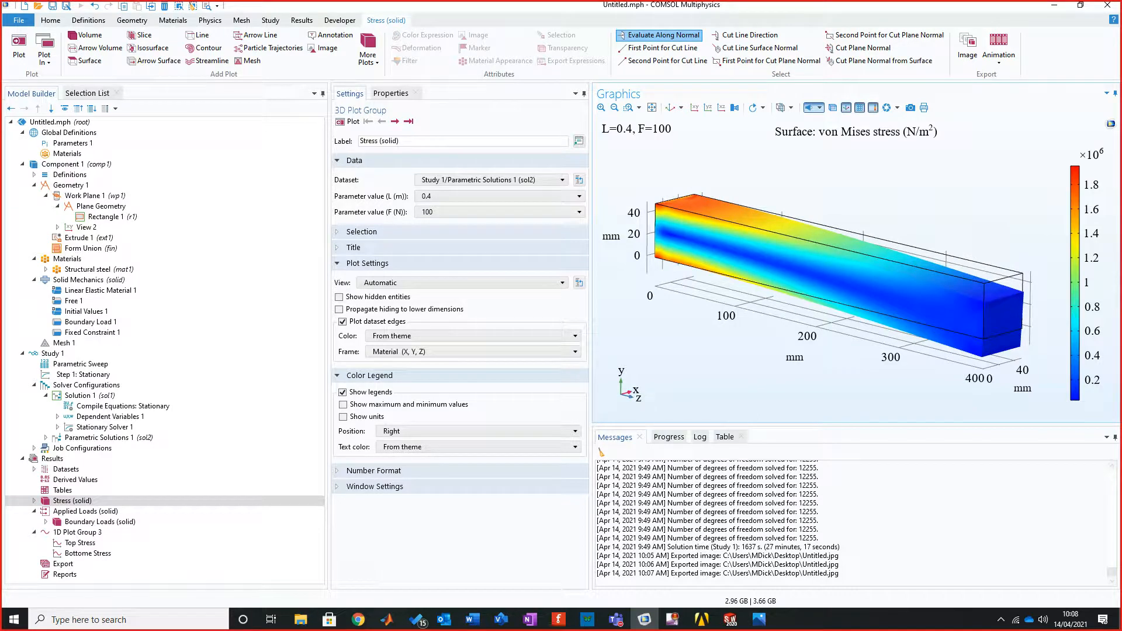
{"action": "left_click", "coordinate": [910, 108]}
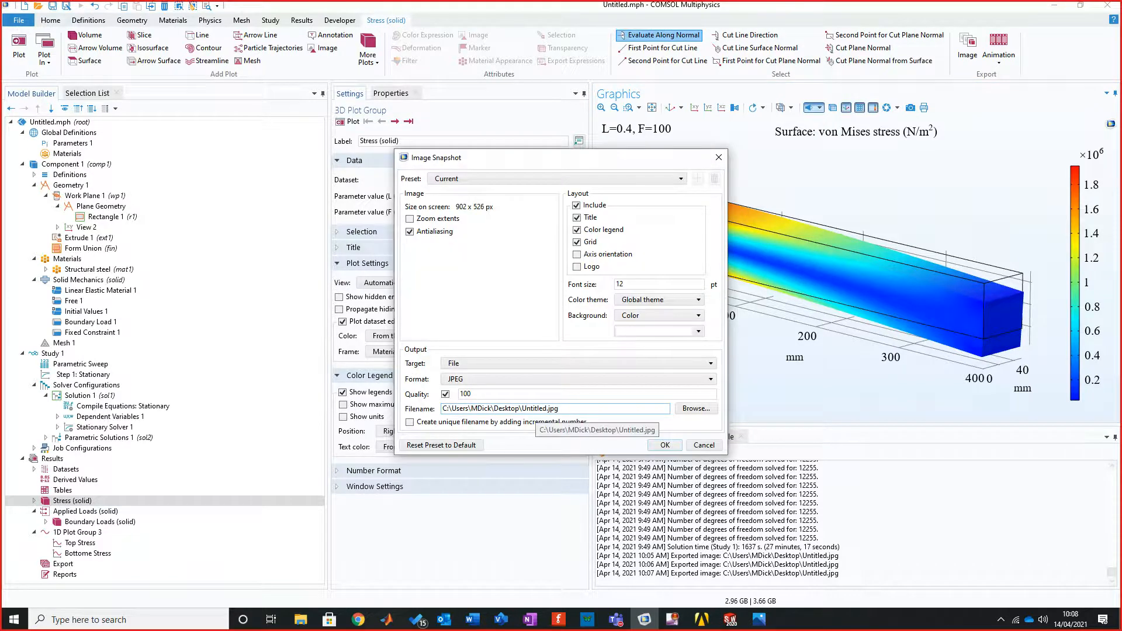
{"action": "left_click", "coordinate": [522, 408]}
{"action": "type", "text": "stress"}
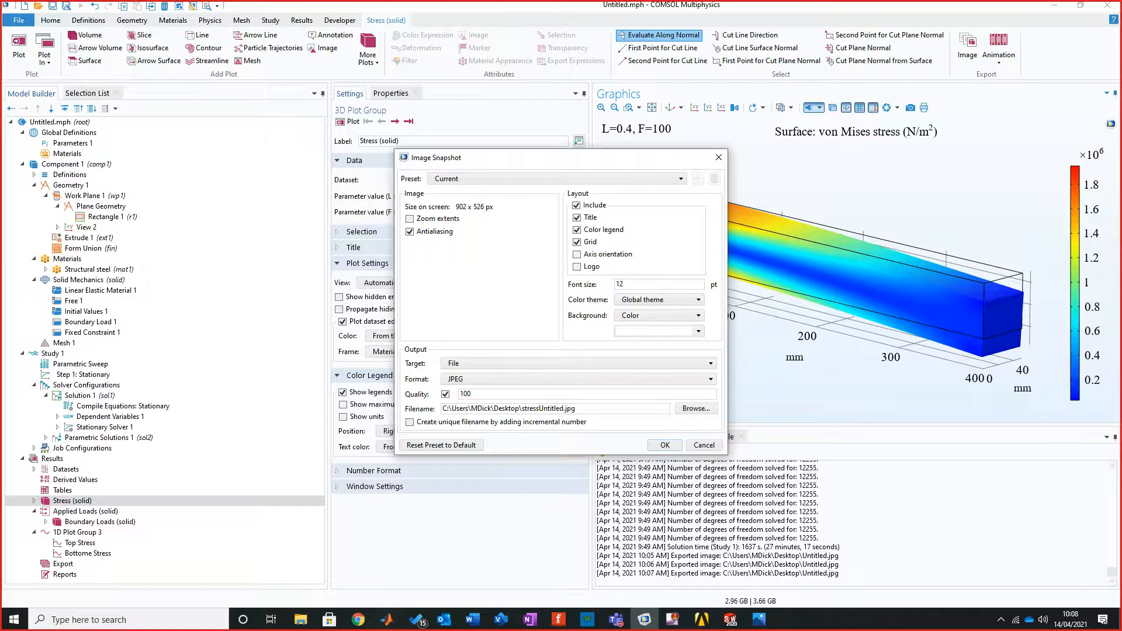
{"action": "key", "text": "Return"}
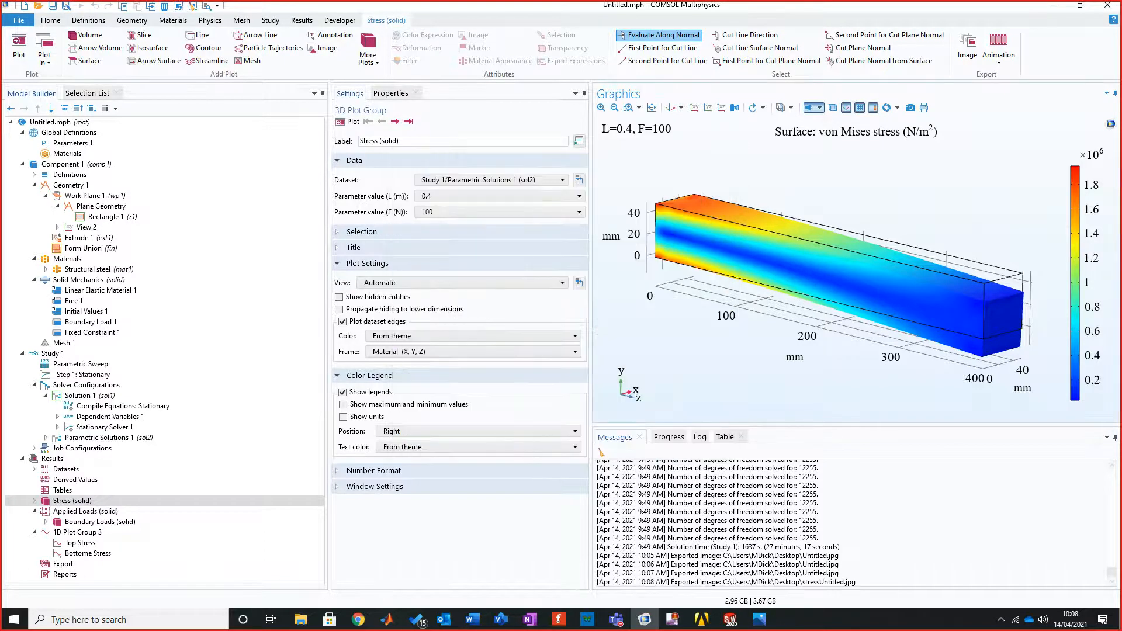
Switch to Word, create a blank document in a reduced window and insert the stressUntitled image from the Desktop.
{"action": "left_click", "coordinate": [1055, 5]}
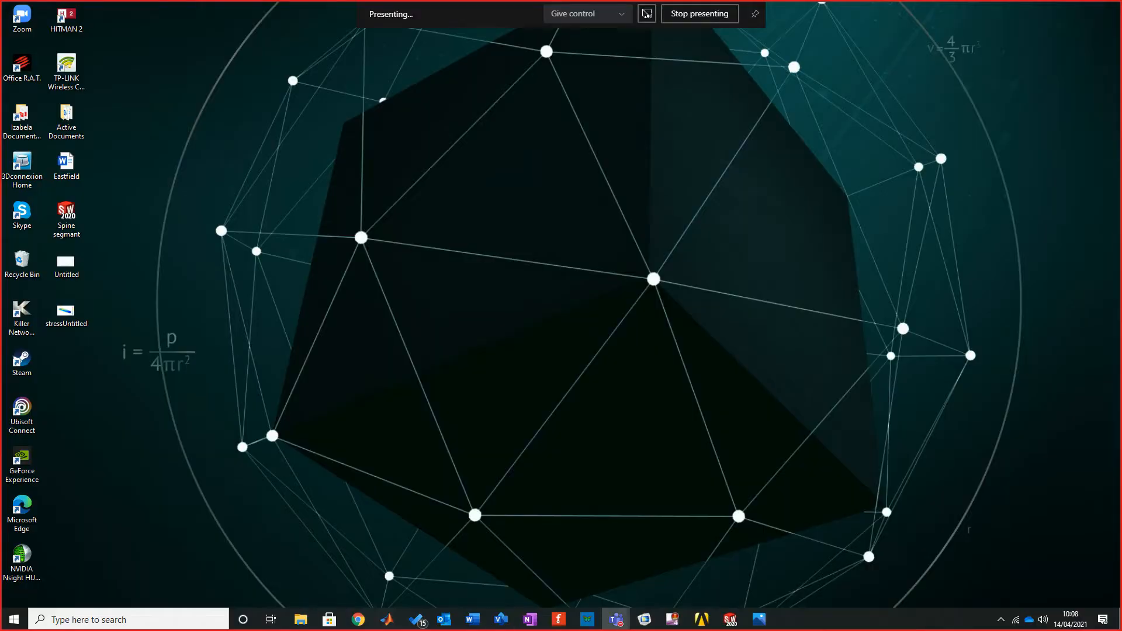
{"action": "left_click", "coordinate": [473, 619]}
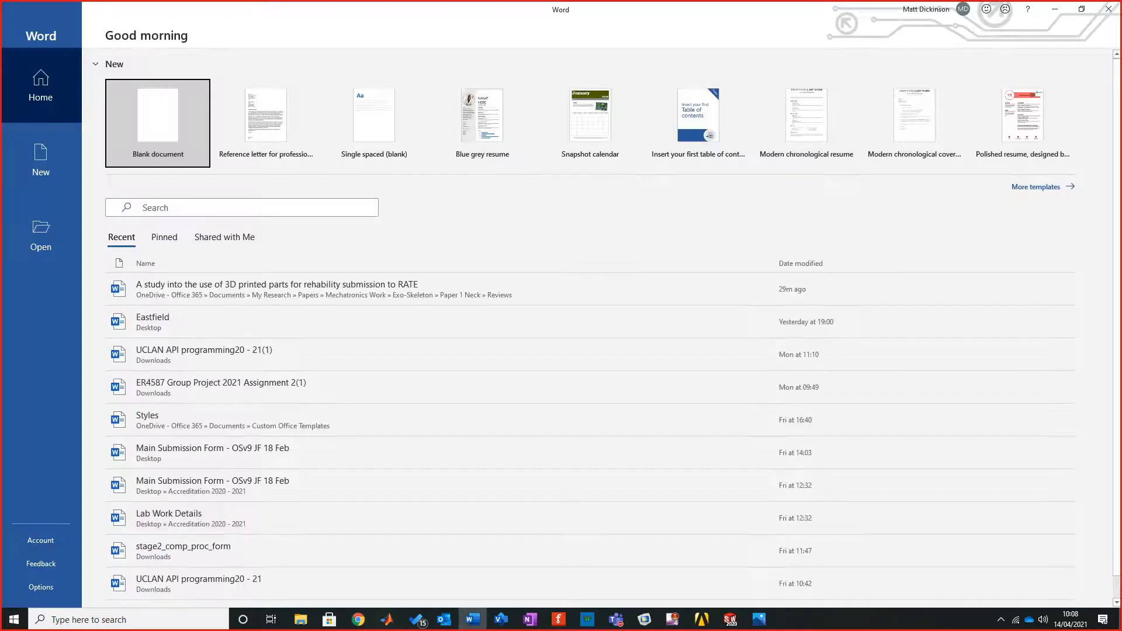
{"action": "left_click", "coordinate": [155, 136]}
{"action": "left_click_drag", "start_coordinate": [748, 9], "coordinate": [768, 48]}
{"action": "left_click_drag", "start_coordinate": [66, 312], "coordinate": [374, 291]}
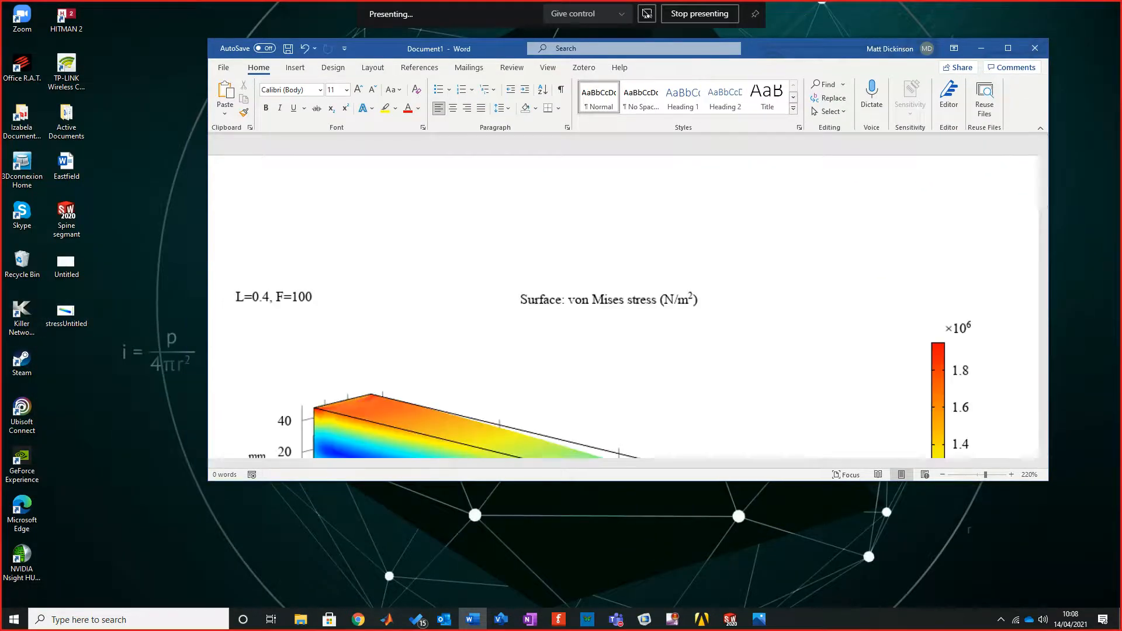
Add blank lines below the stress image and insert the Untitled graph image from the Desktop beneath them.
{"action": "key", "text": "Return"}
{"action": "scroll", "coordinate": [624, 295], "scroll_direction": "up", "scroll_amount": 1}
{"action": "left_click", "coordinate": [943, 474]}
{"action": "left_click", "coordinate": [942, 474]}
{"action": "left_click", "coordinate": [943, 474]}
{"action": "left_click", "coordinate": [943, 475]}
{"action": "scroll", "coordinate": [624, 296], "scroll_direction": "up", "scroll_amount": 4}
{"action": "scroll", "coordinate": [624, 295], "scroll_direction": "down", "scroll_amount": 2}
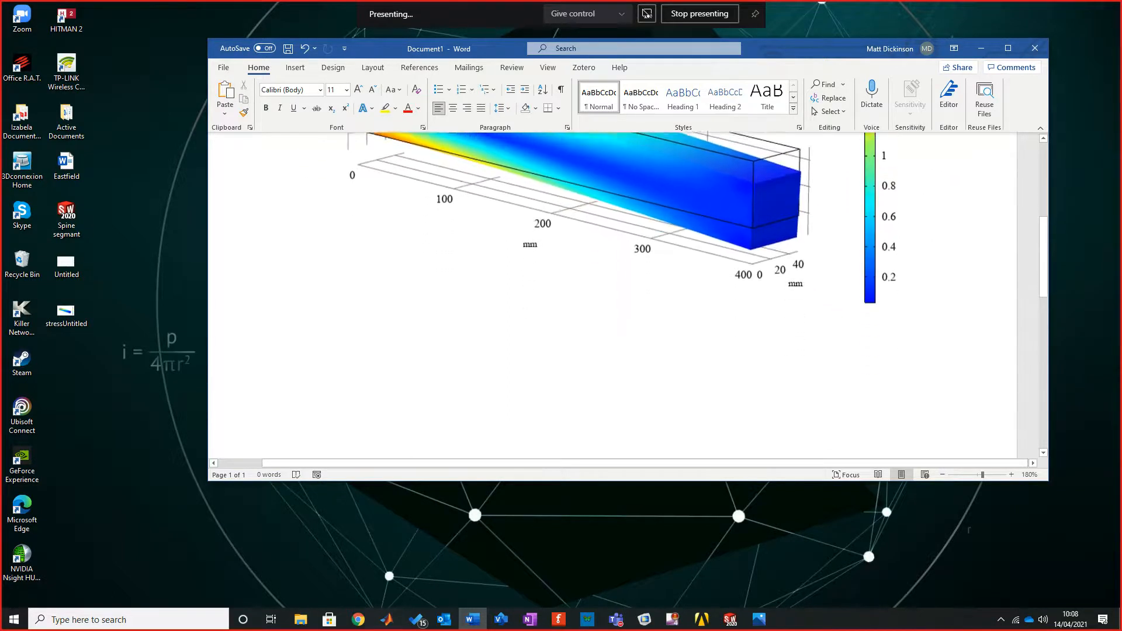
{"action": "scroll", "coordinate": [624, 295], "scroll_direction": "up", "scroll_amount": 4}
{"action": "scroll", "coordinate": [624, 295], "scroll_direction": "down", "scroll_amount": 6}
{"action": "key", "text": "ctrl+a"}
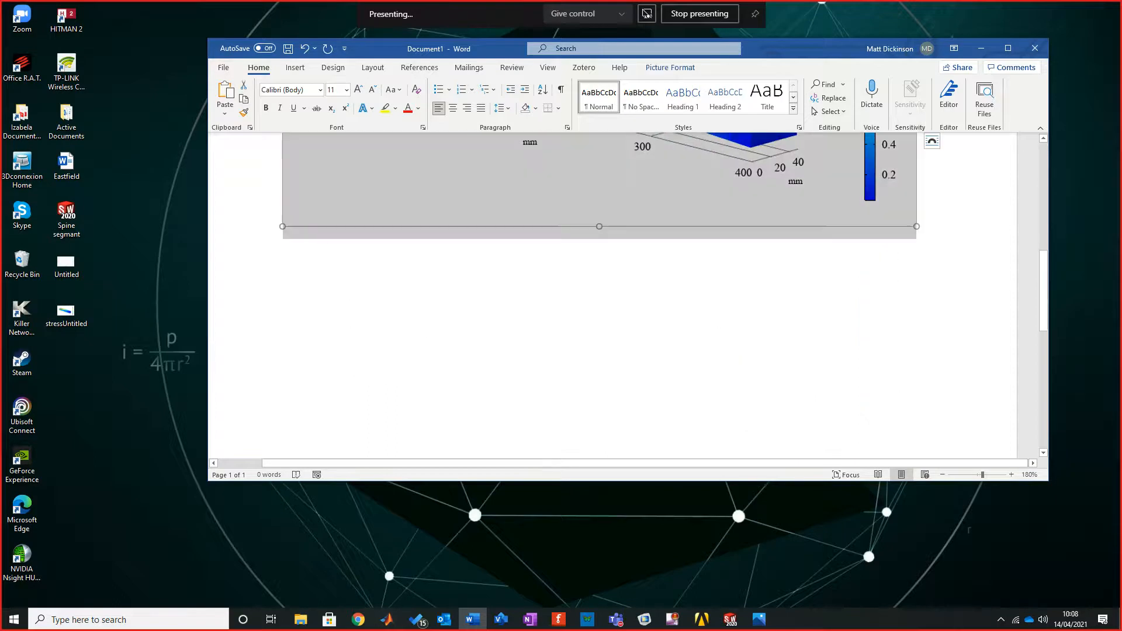
{"action": "key", "text": "Return"}
{"action": "key", "text": "Return"}
{"action": "key", "text": "Return"}
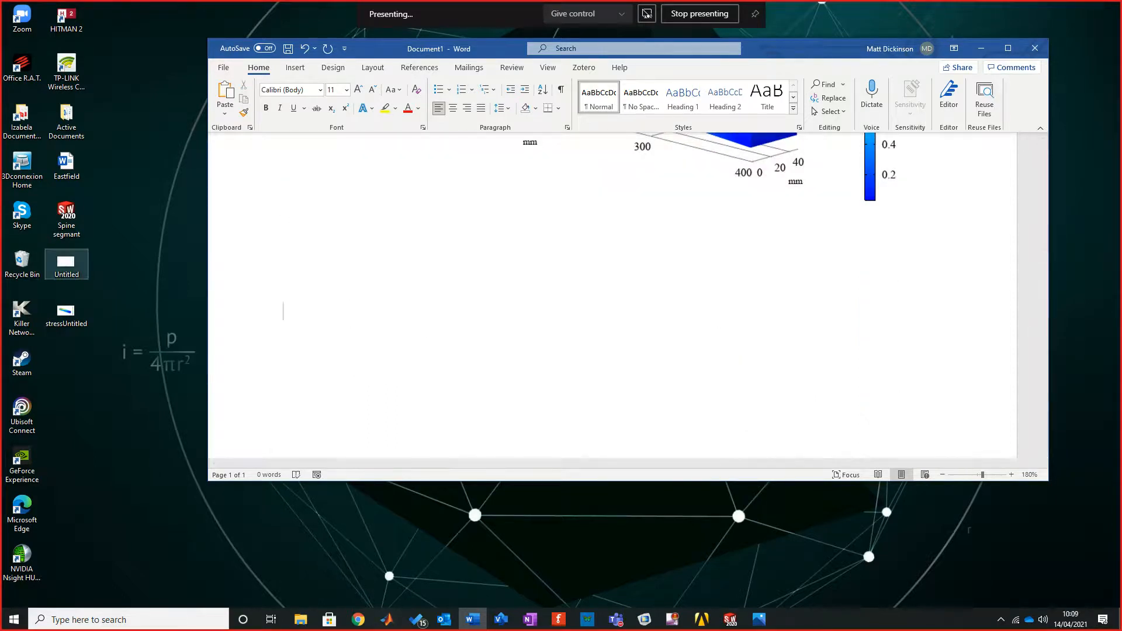
{"action": "key", "text": "ctrl+v"}
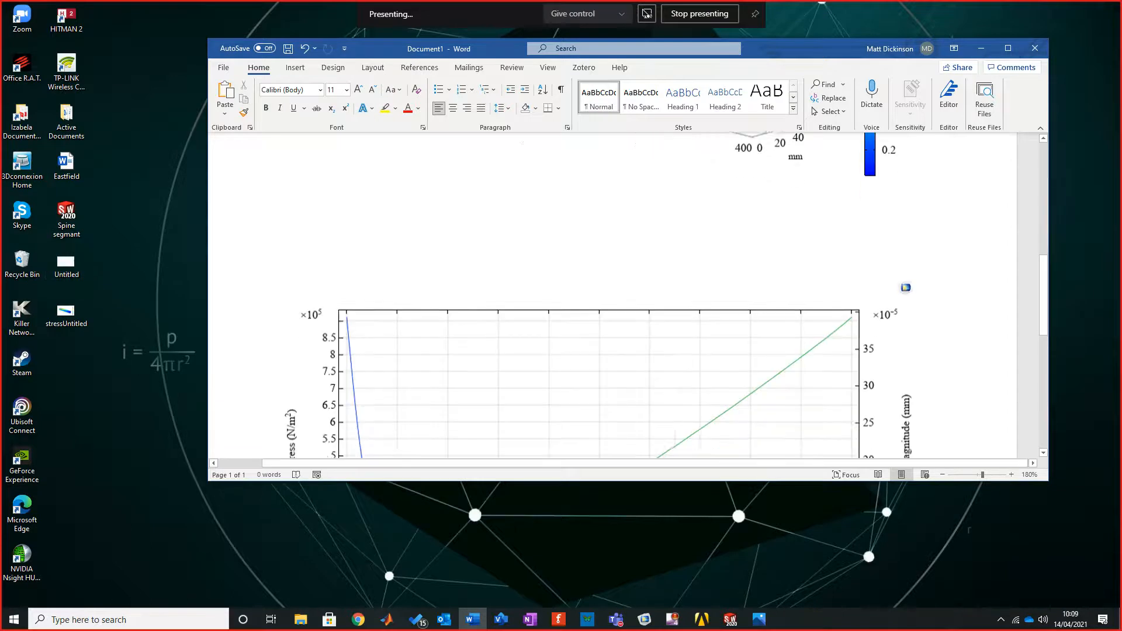
Maximize the Word document and compare the legibility of the stress plot and line graph images.
{"action": "scroll", "coordinate": [628, 298], "scroll_direction": "up", "scroll_amount": 5}
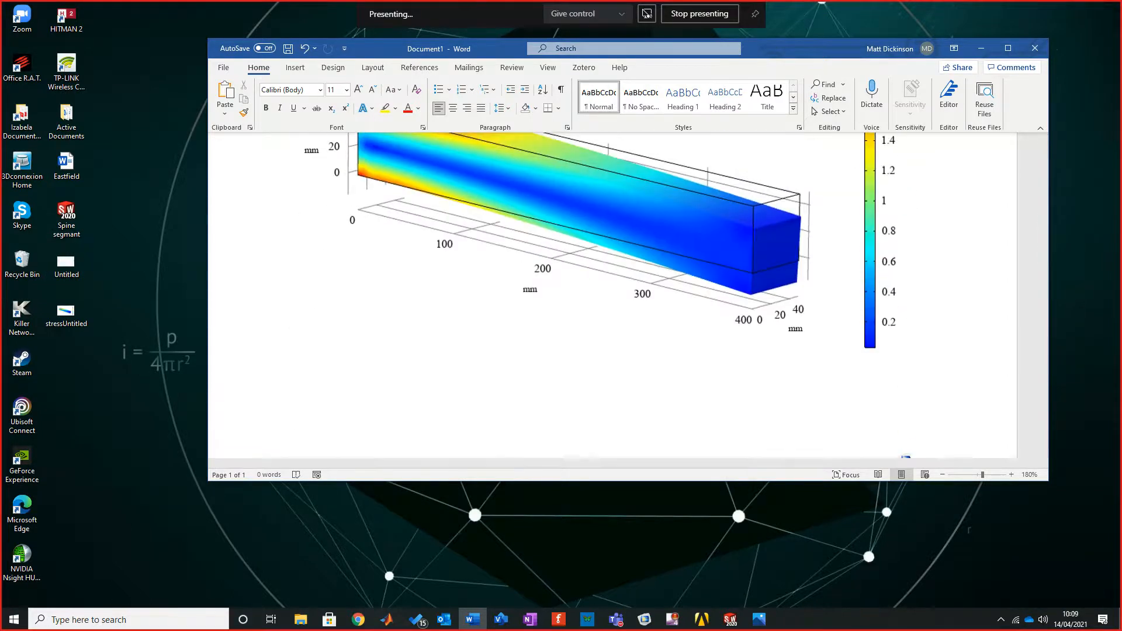
{"action": "left_click", "coordinate": [1008, 48]}
{"action": "scroll", "coordinate": [555, 344], "scroll_direction": "down", "scroll_amount": 5}
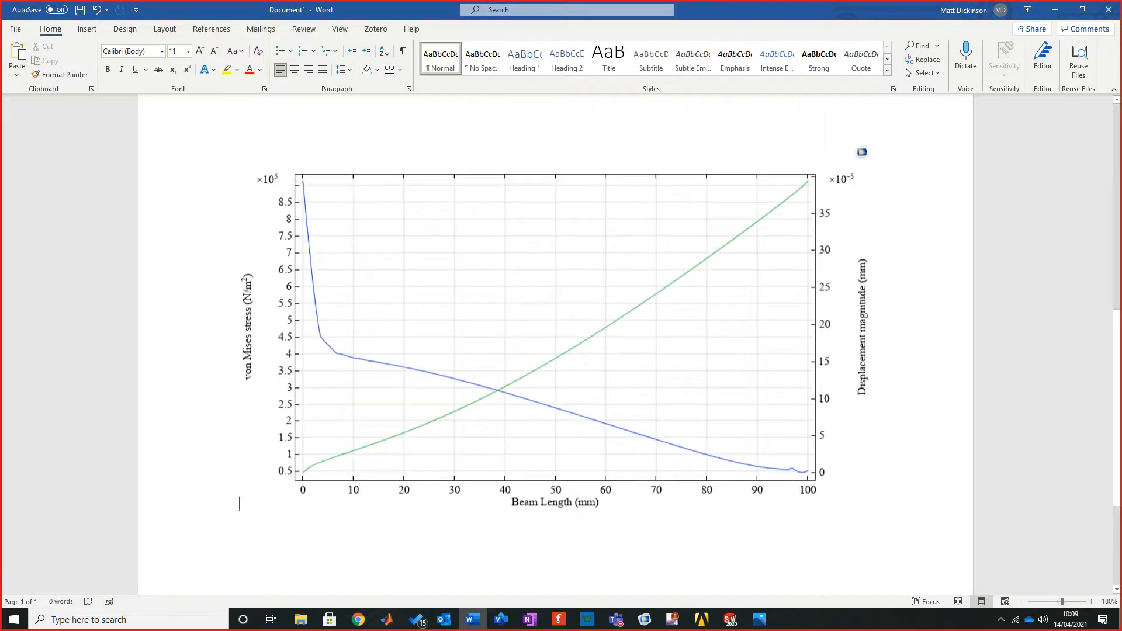
{"action": "scroll", "coordinate": [555, 345], "scroll_direction": "up", "scroll_amount": 10}
{"action": "scroll", "coordinate": [556, 345], "scroll_direction": "down", "scroll_amount": 3}
{"action": "left_click", "coordinate": [555, 345]}
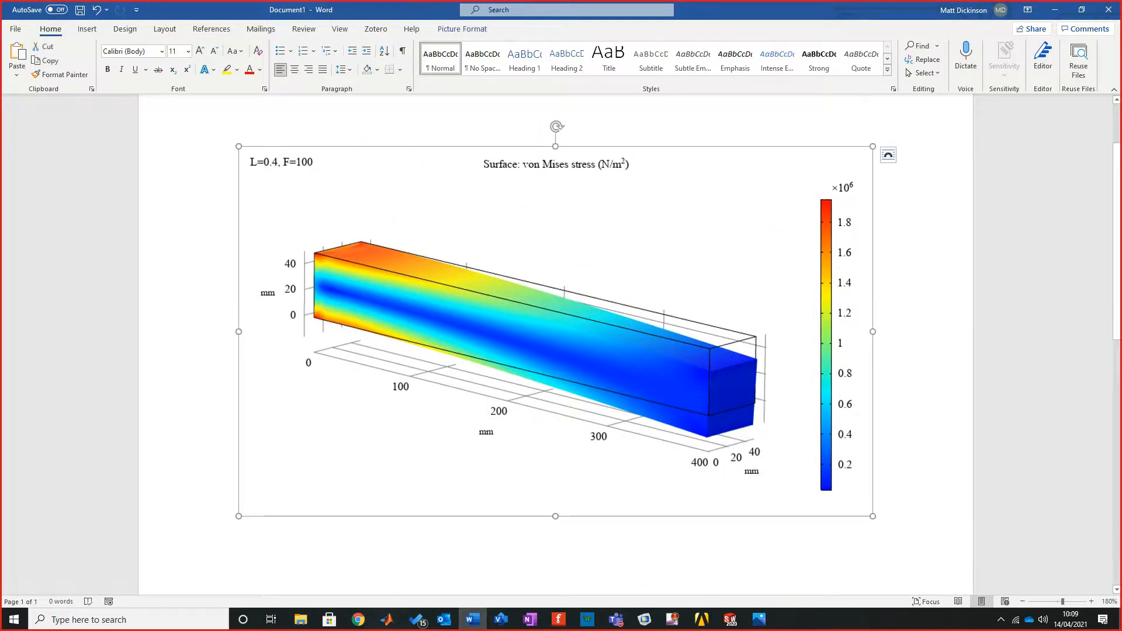
{"action": "scroll", "coordinate": [555, 345], "scroll_direction": "down", "scroll_amount": 7}
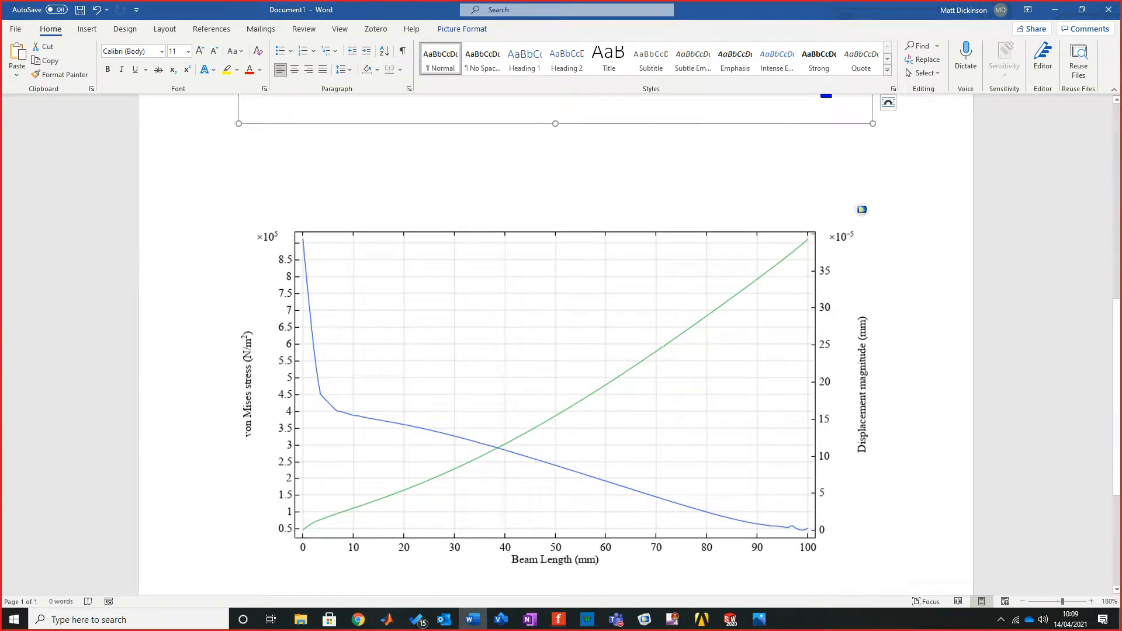
{"action": "scroll", "coordinate": [555, 345], "scroll_direction": "up", "scroll_amount": 9}
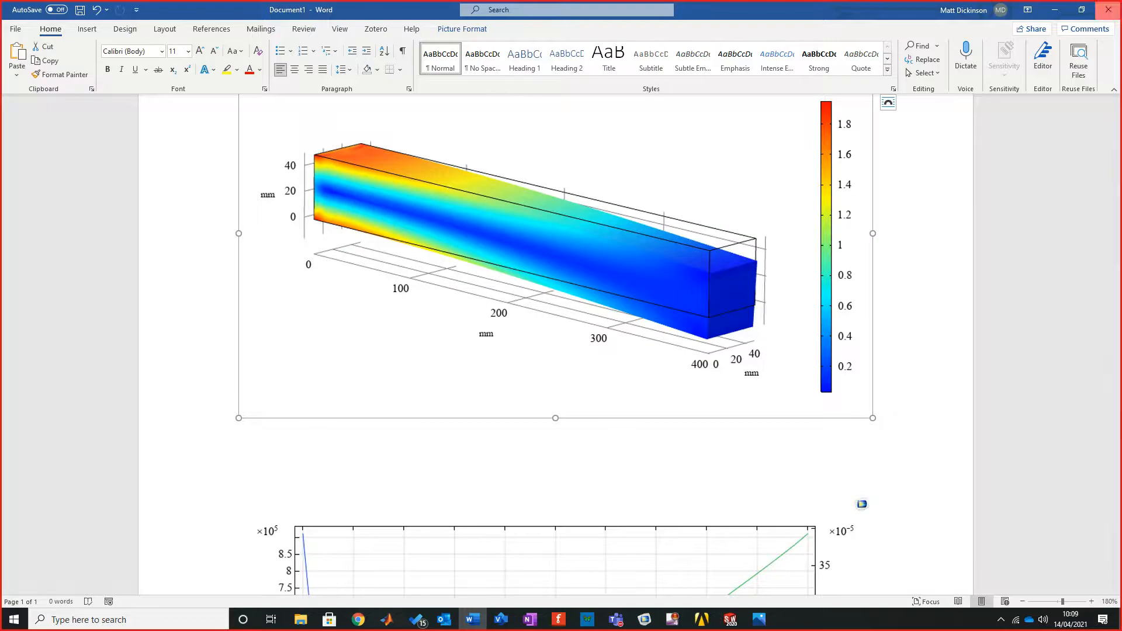
Close the Word document without saving and delete the Untitled and stressUntitled images from the Desktop.
{"action": "left_click", "coordinate": [1108, 10]}
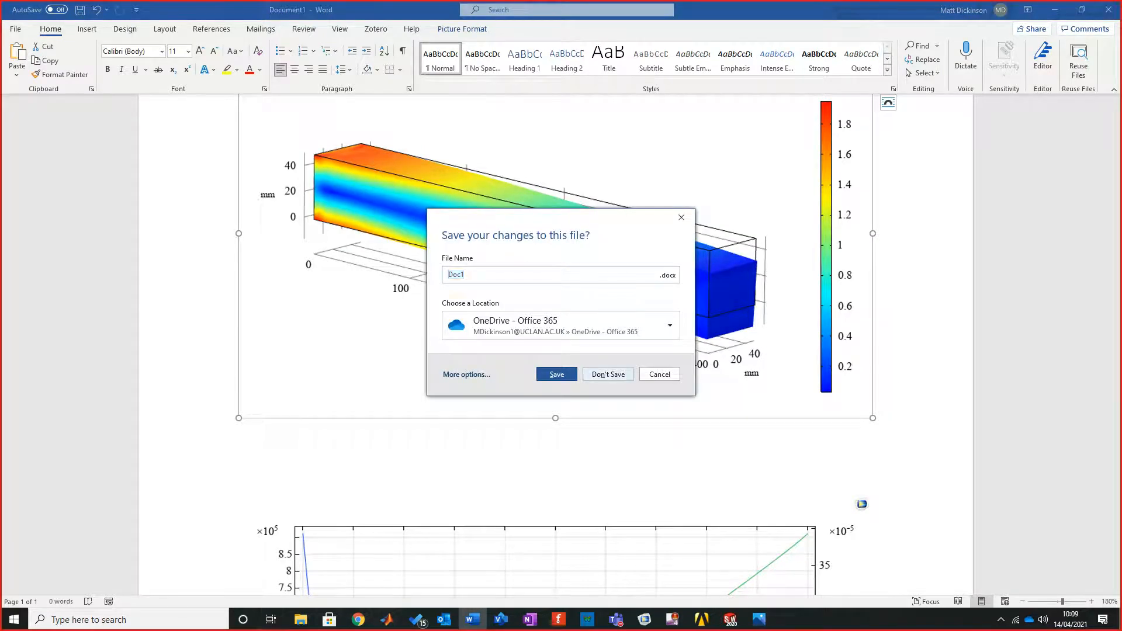
{"action": "left_click", "coordinate": [608, 374]}
{"action": "left_click_drag", "start_coordinate": [249, 389], "coordinate": [56, 263]}
{"action": "key", "text": "Delete"}
{"action": "key", "text": "Return"}
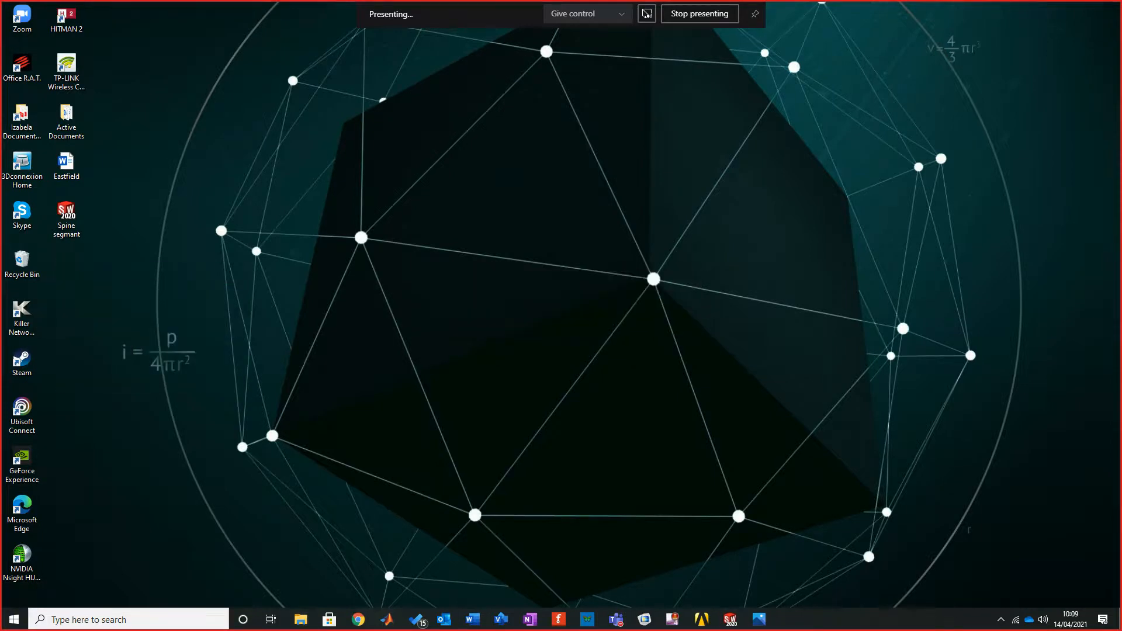
Switch to COMSOL Multiphysics, save the model to the Desktop as Beam, and view the Parameters 1 settings.
{"action": "left_click", "coordinate": [645, 618]}
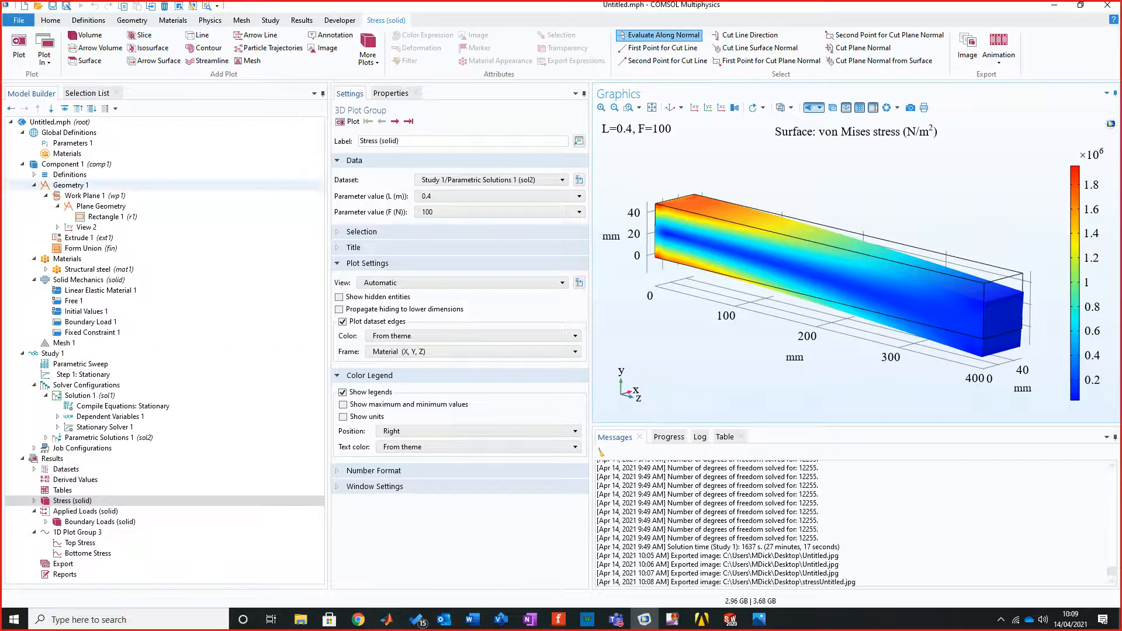
{"action": "left_click", "coordinate": [19, 20]}
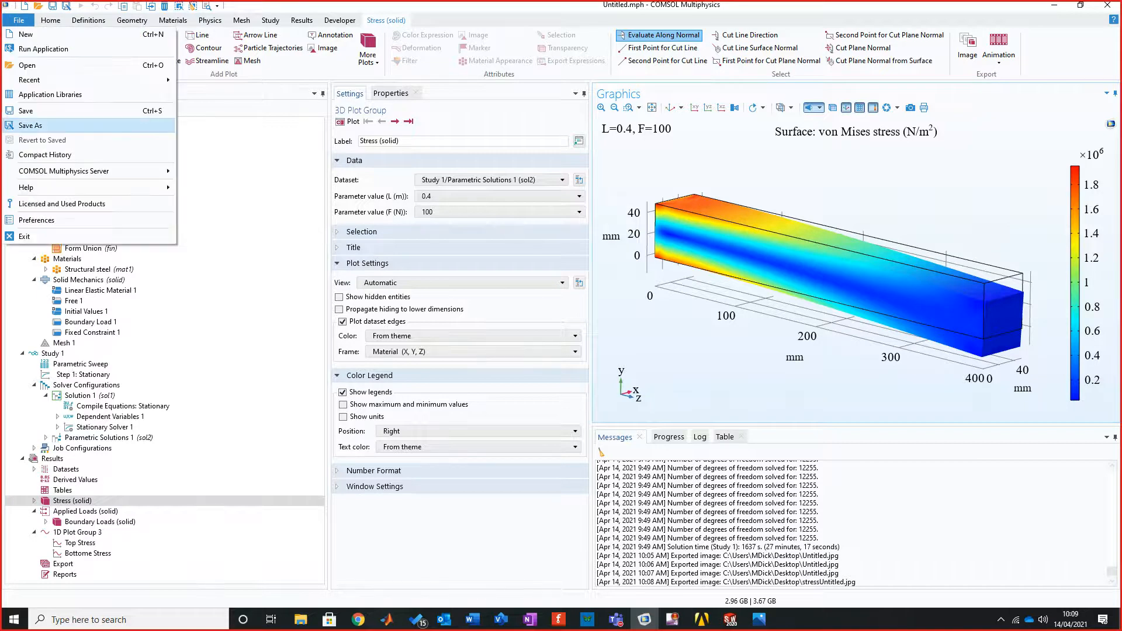
{"action": "left_click", "coordinate": [30, 125]}
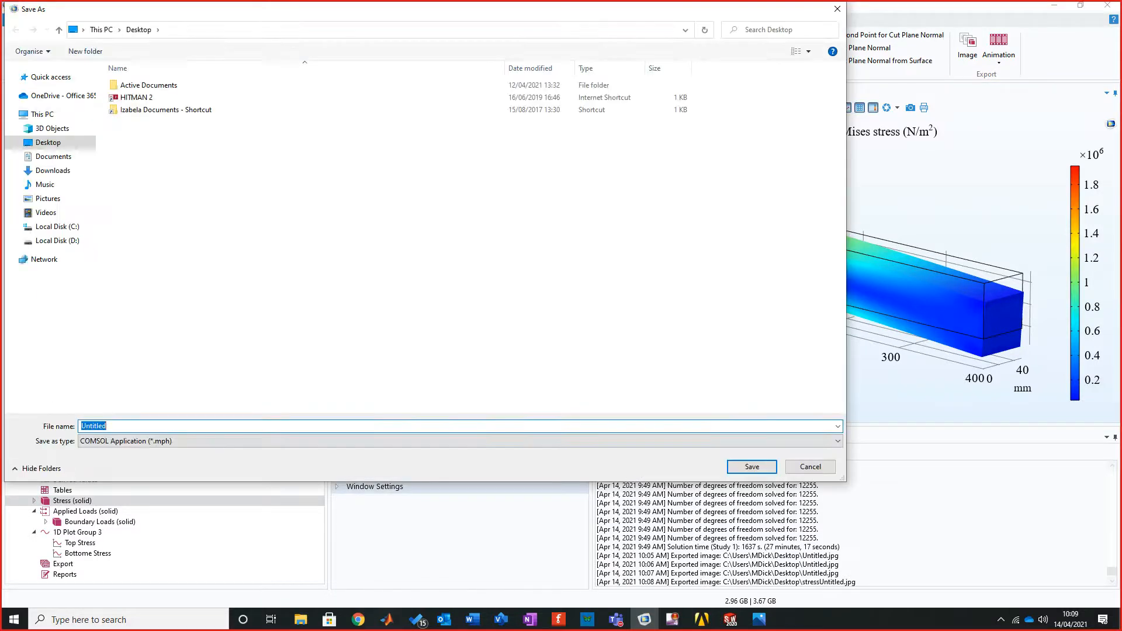
{"action": "type", "text": "Beam"}
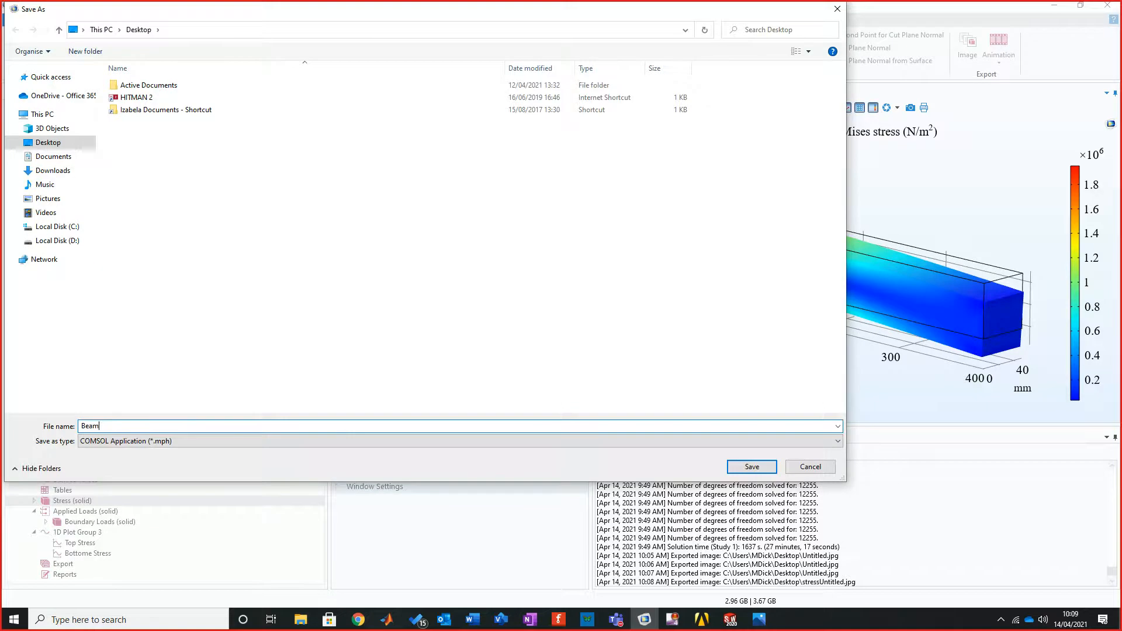
{"action": "key", "text": "Return"}
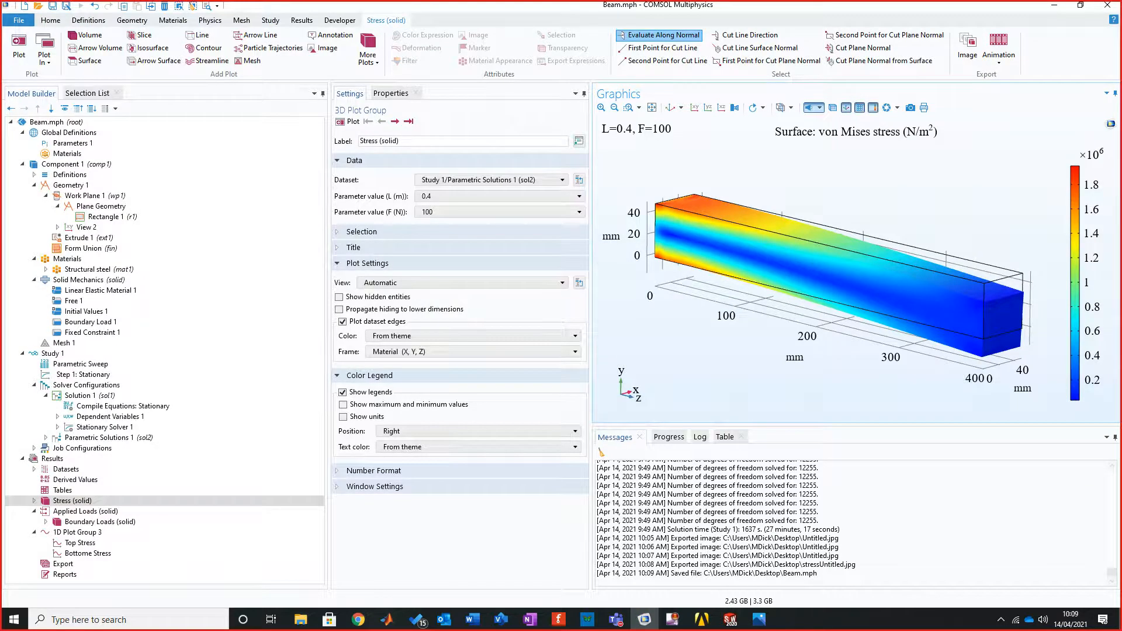
{"action": "left_click", "coordinate": [73, 143]}
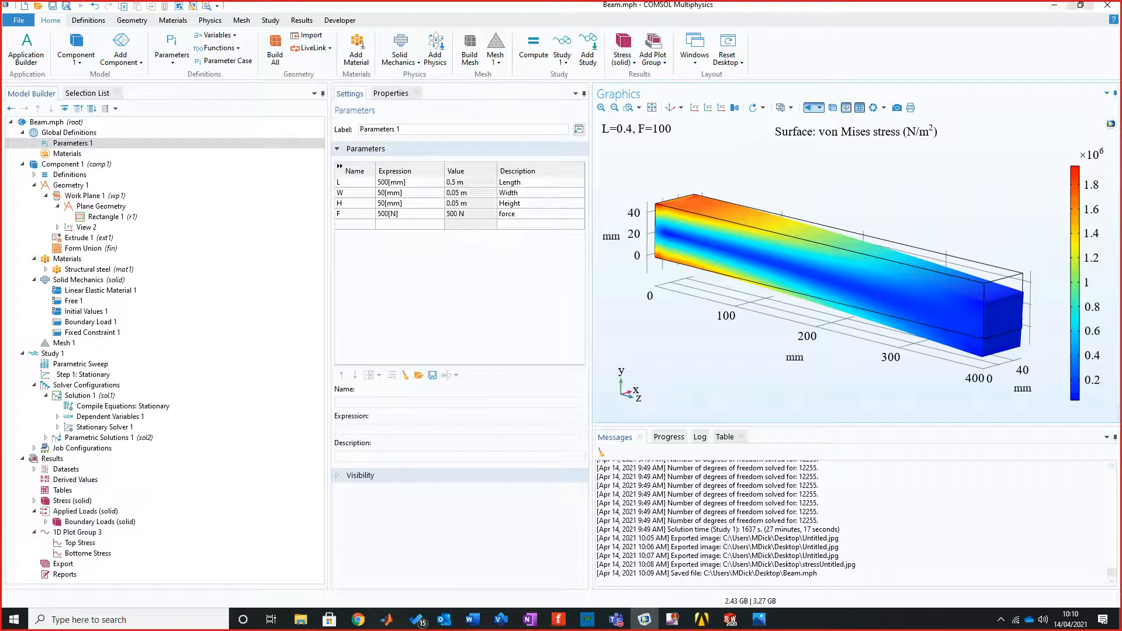
Minimize COMSOL Multiphysics and permanently empty the Recycle Bin on the Desktop.
{"action": "left_click", "coordinate": [1054, 5]}
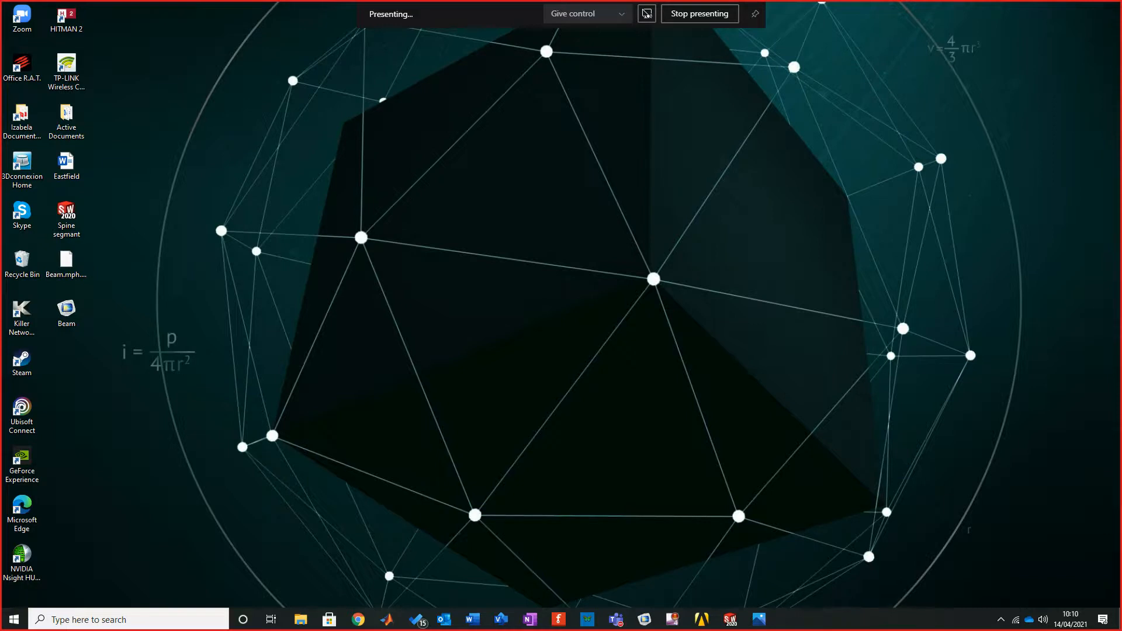
{"action": "right_click", "coordinate": [22, 260]}
{"action": "left_click", "coordinate": [58, 275]}
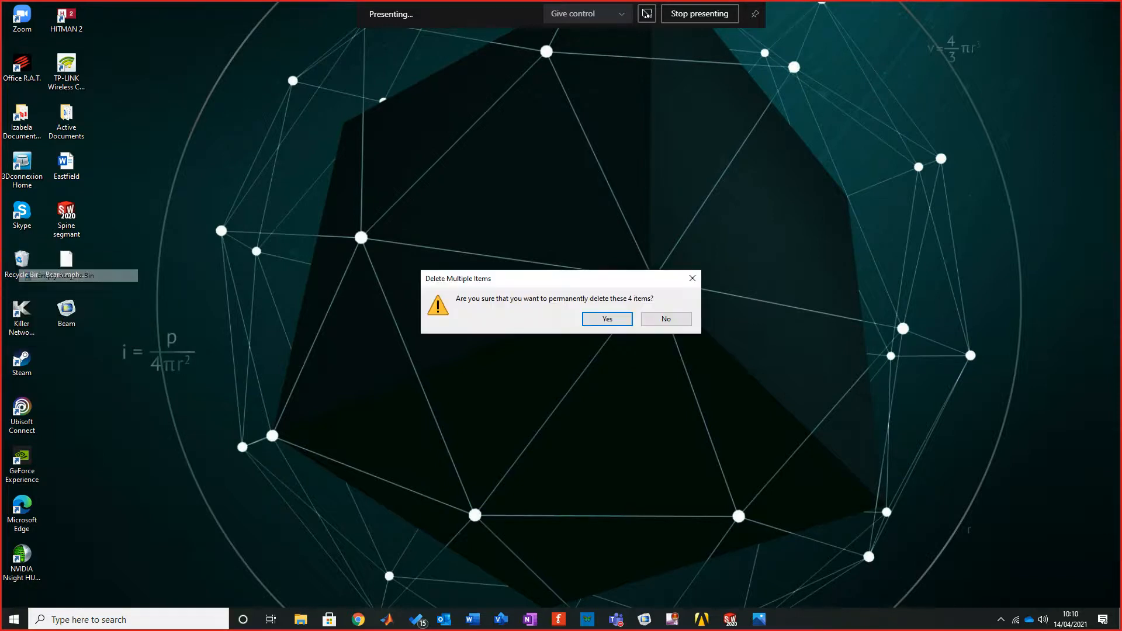
{"action": "left_click", "coordinate": [607, 319]}
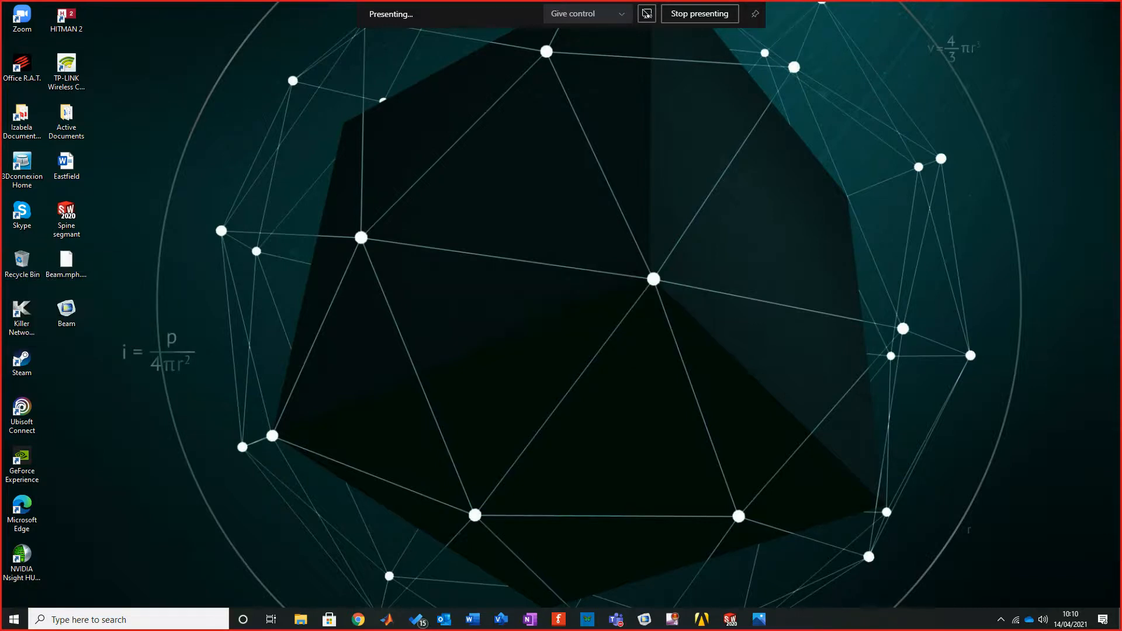
Switch to ANSYS Workbench and add a standalone Static Structural system to the project schematic.
{"action": "left_click", "coordinate": [701, 619]}
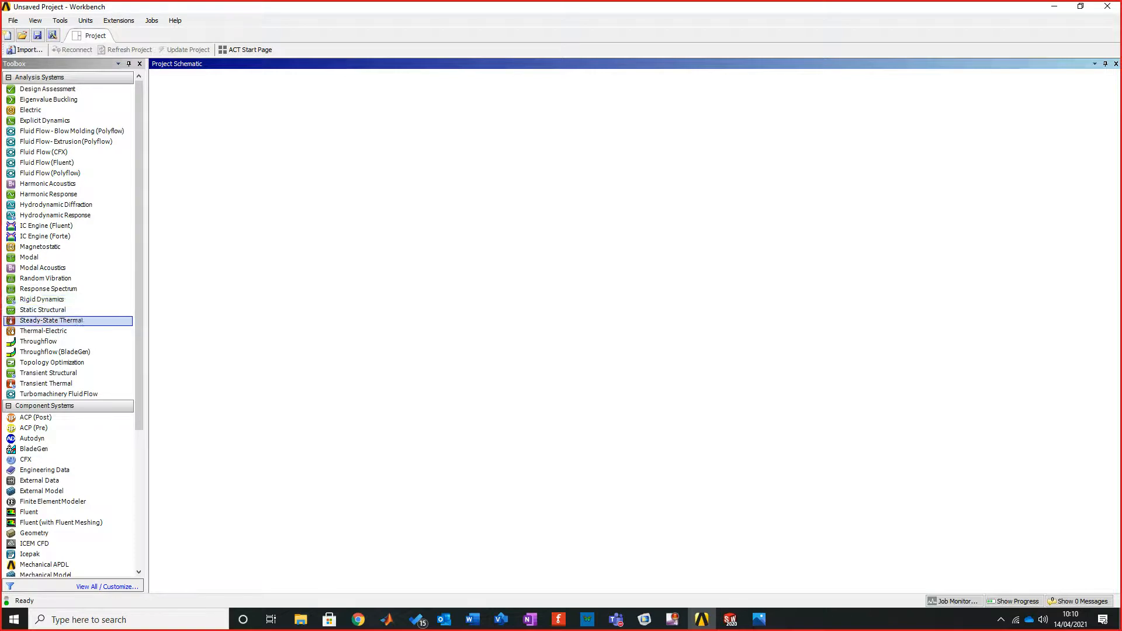
{"action": "left_click_drag", "start_coordinate": [42, 310], "coordinate": [219, 124]}
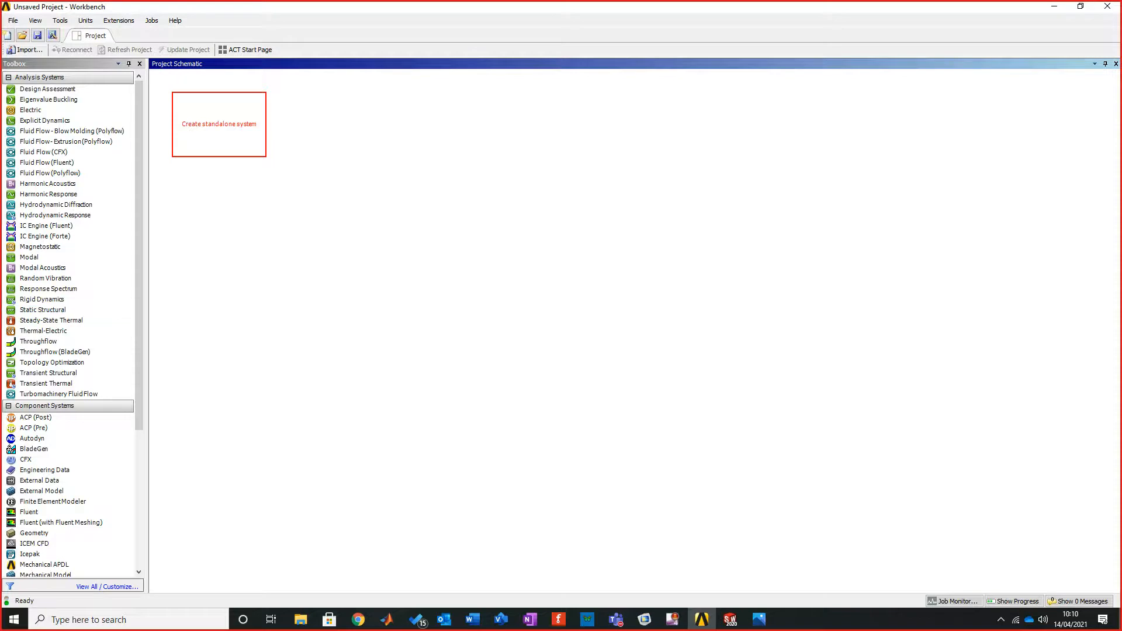
{"action": "key", "text": "Return"}
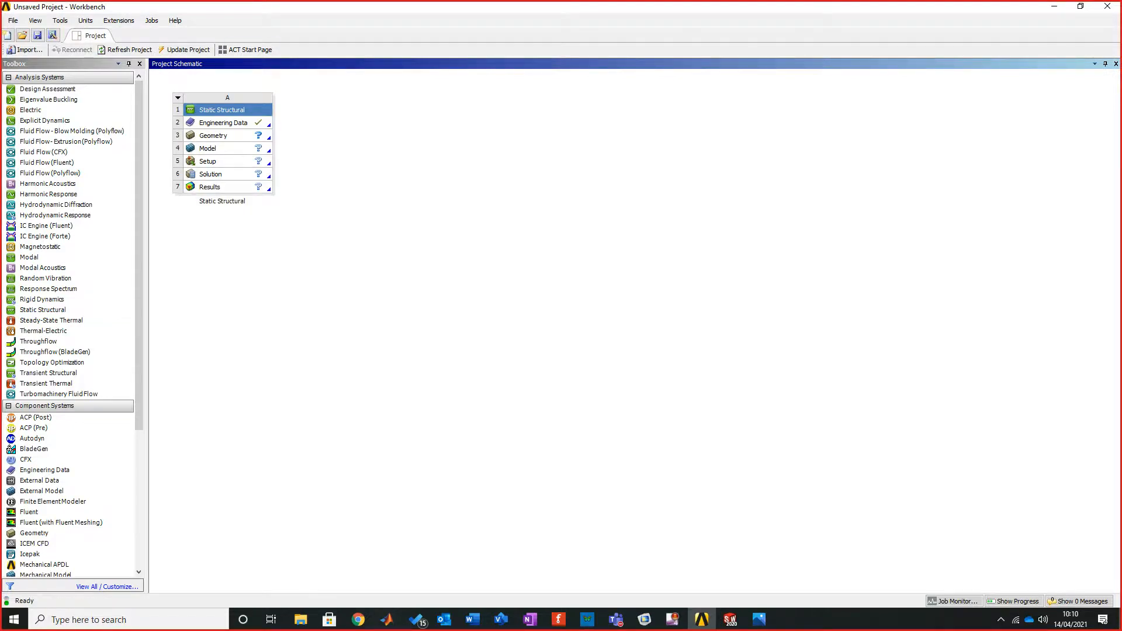
Import the Spine segmant file from the Desktop as the Static Structural geometry and close the leftover Photos image window.
{"action": "left_click", "coordinate": [214, 136]}
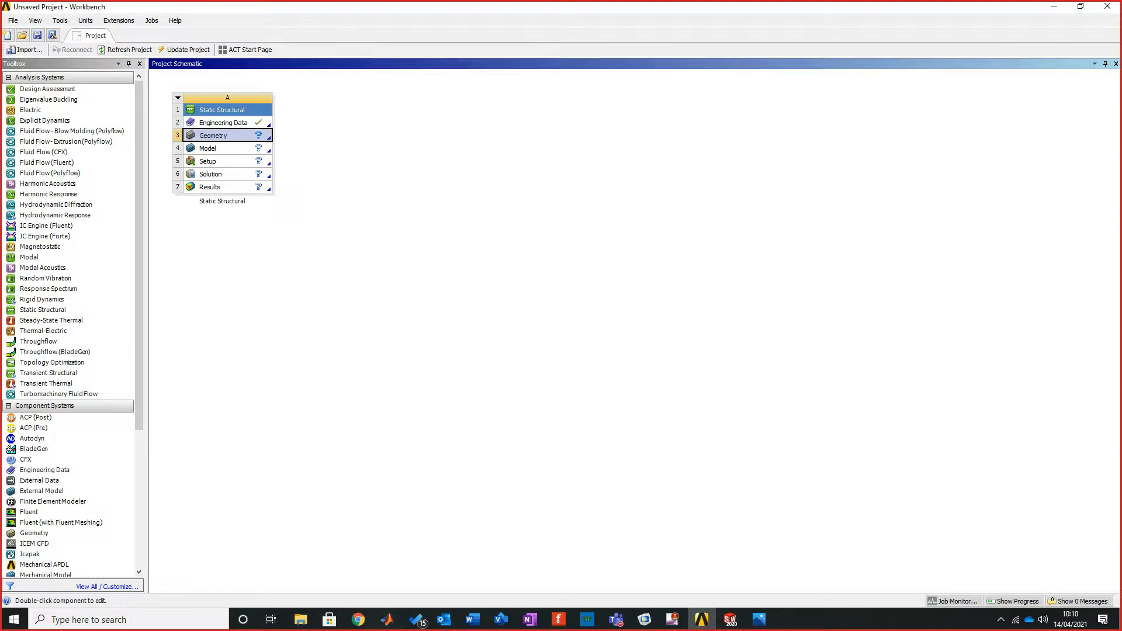
{"action": "right_click", "coordinate": [215, 134]}
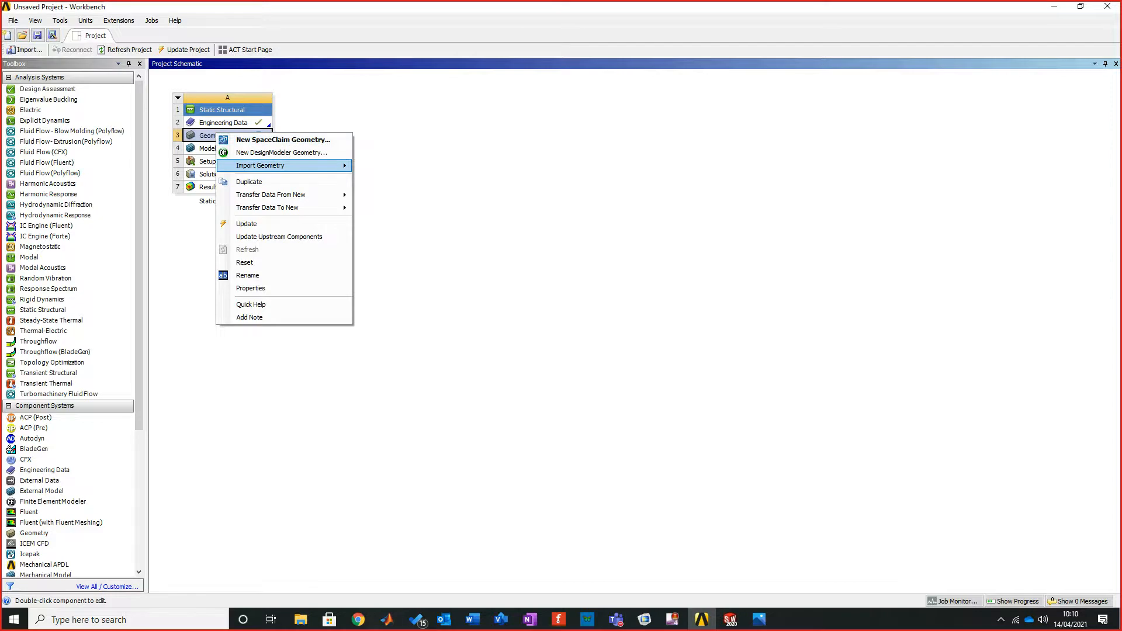
{"action": "mouse_move", "coordinate": [281, 166]}
{"action": "left_click", "coordinate": [386, 166]}
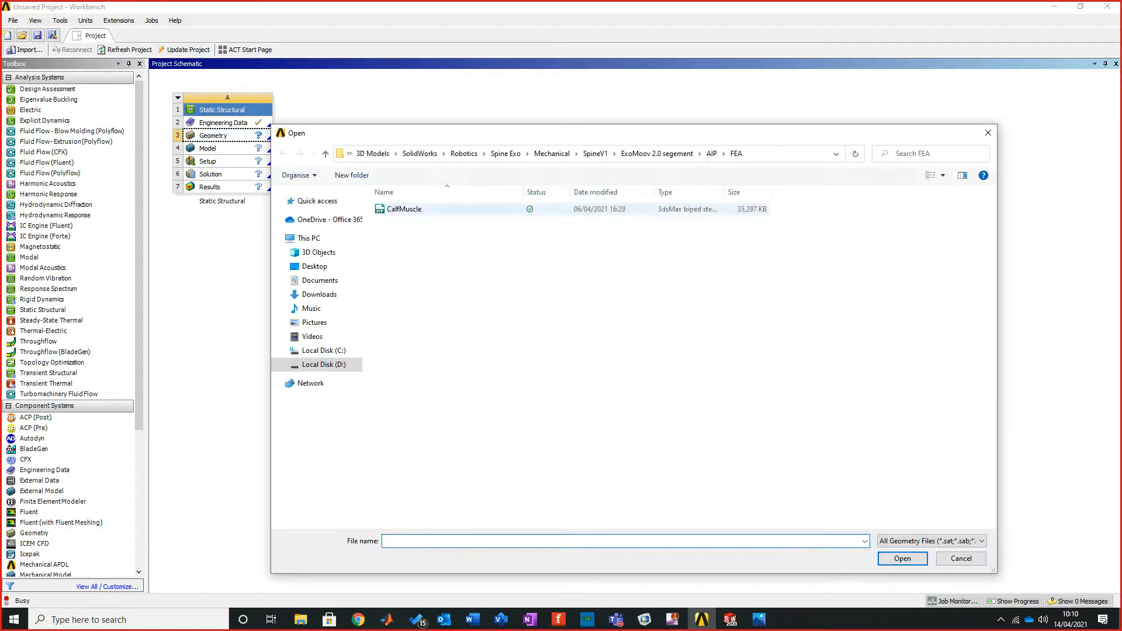
{"action": "left_click", "coordinate": [314, 265]}
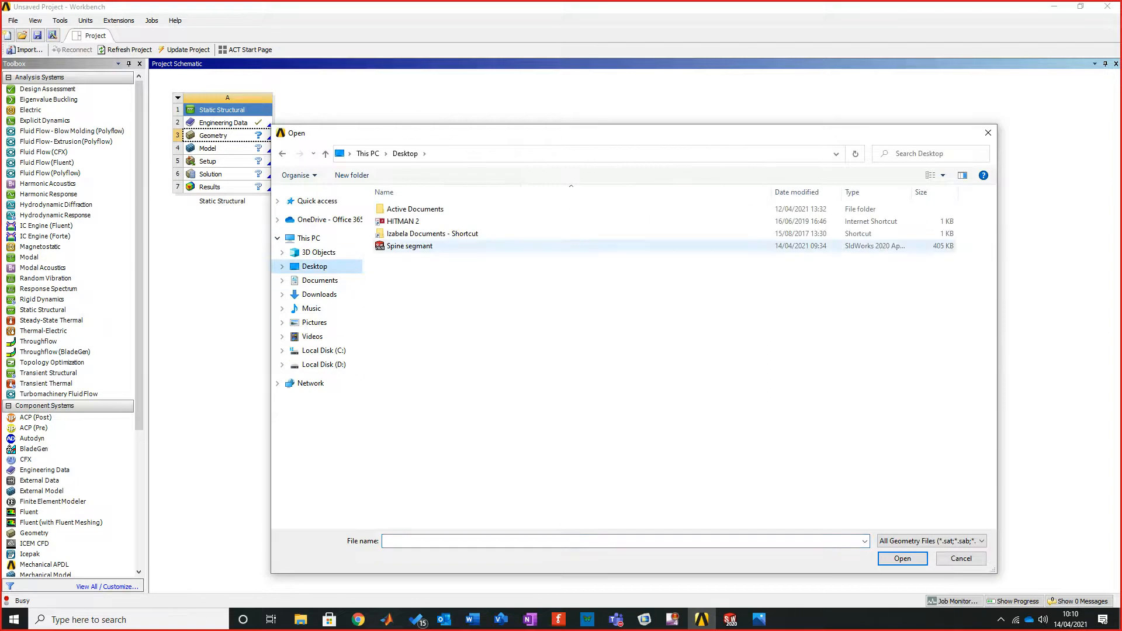
{"action": "left_click", "coordinate": [409, 246]}
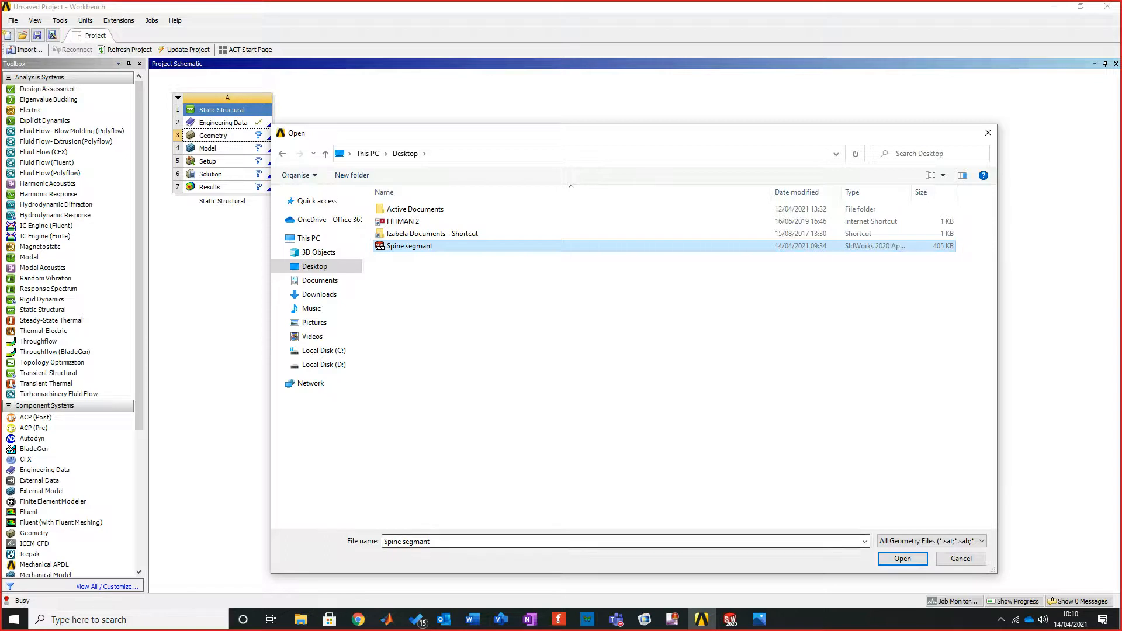
{"action": "left_click", "coordinate": [902, 558]}
{"action": "left_click", "coordinate": [1054, 7]}
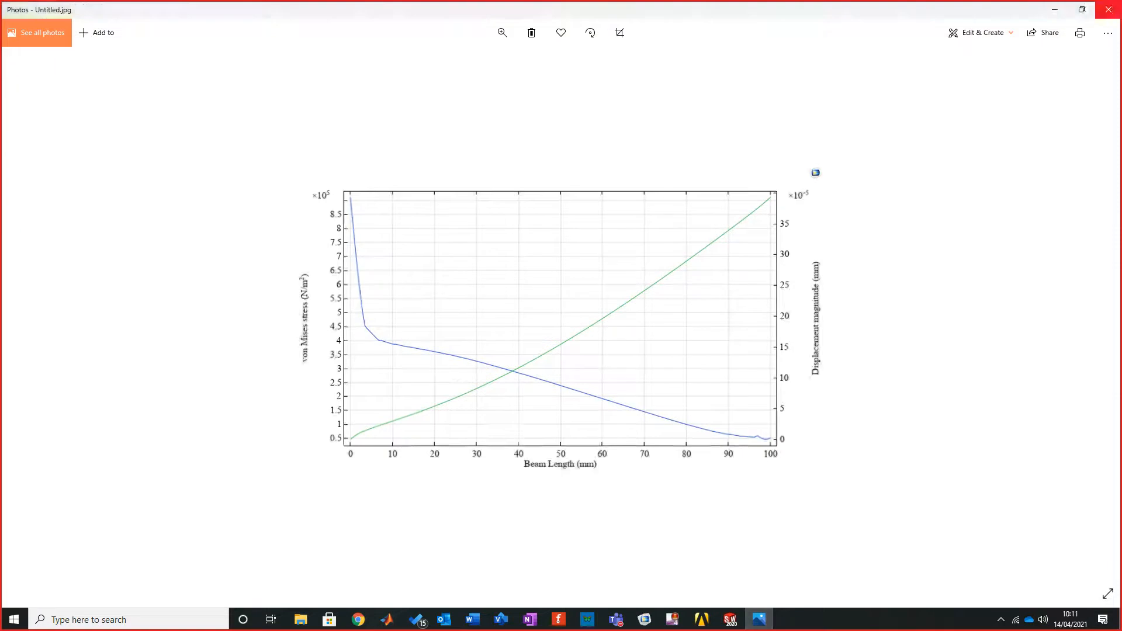
{"action": "left_click", "coordinate": [1108, 9]}
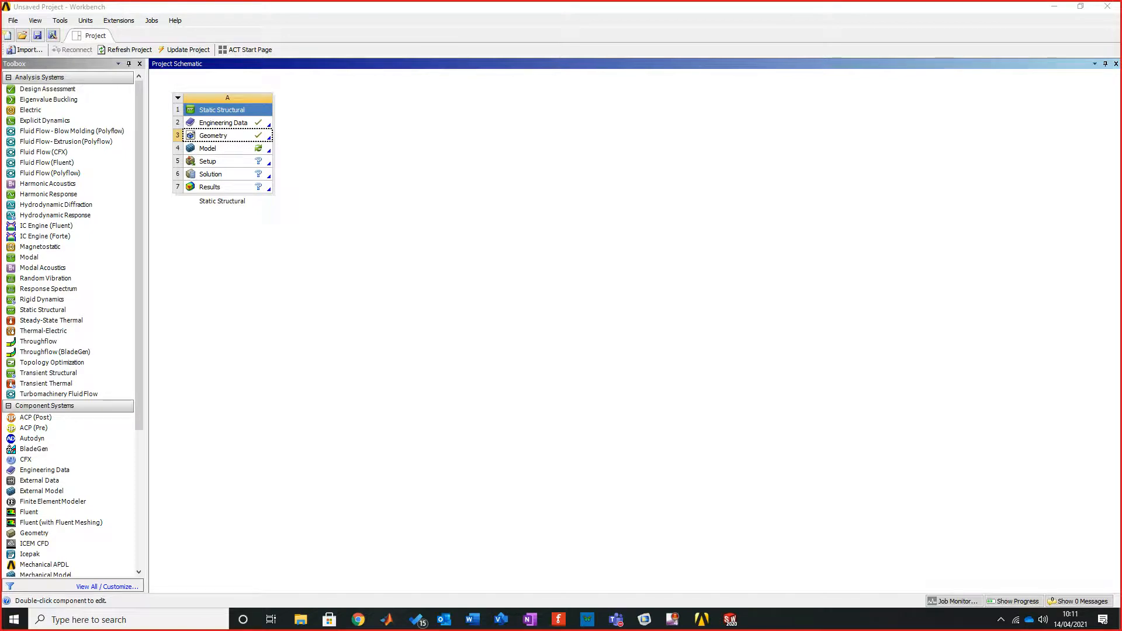
Open the Static Structural geometry for editing in DesignModeler and generate the pending import feature.
{"action": "left_click", "coordinate": [223, 135]}
{"action": "right_click", "coordinate": [223, 135]}
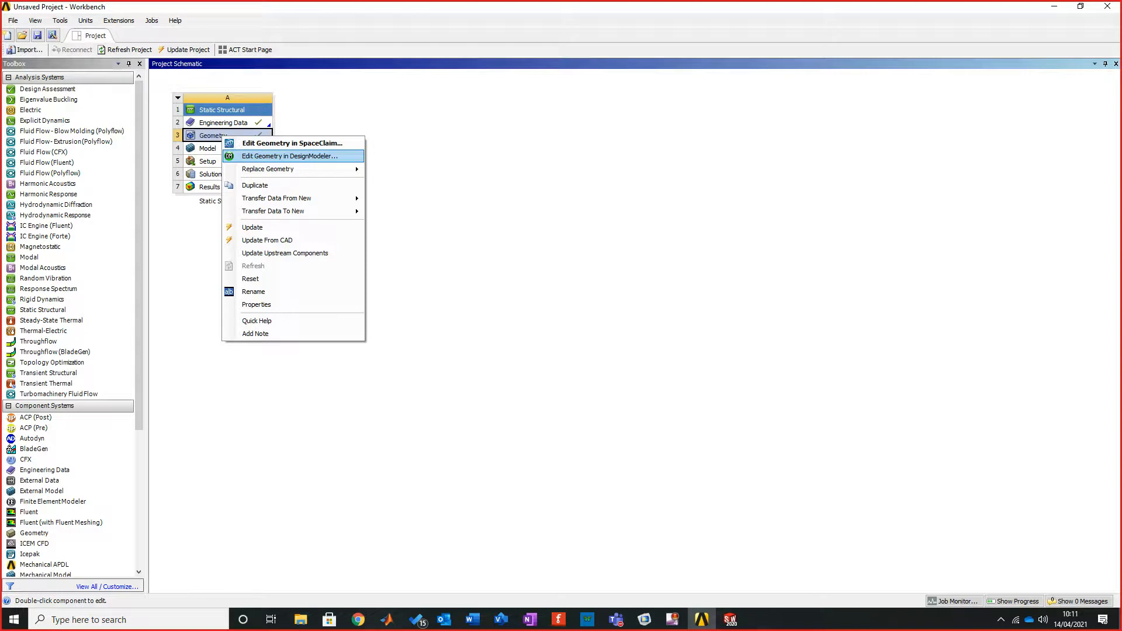
{"action": "left_click", "coordinate": [289, 156]}
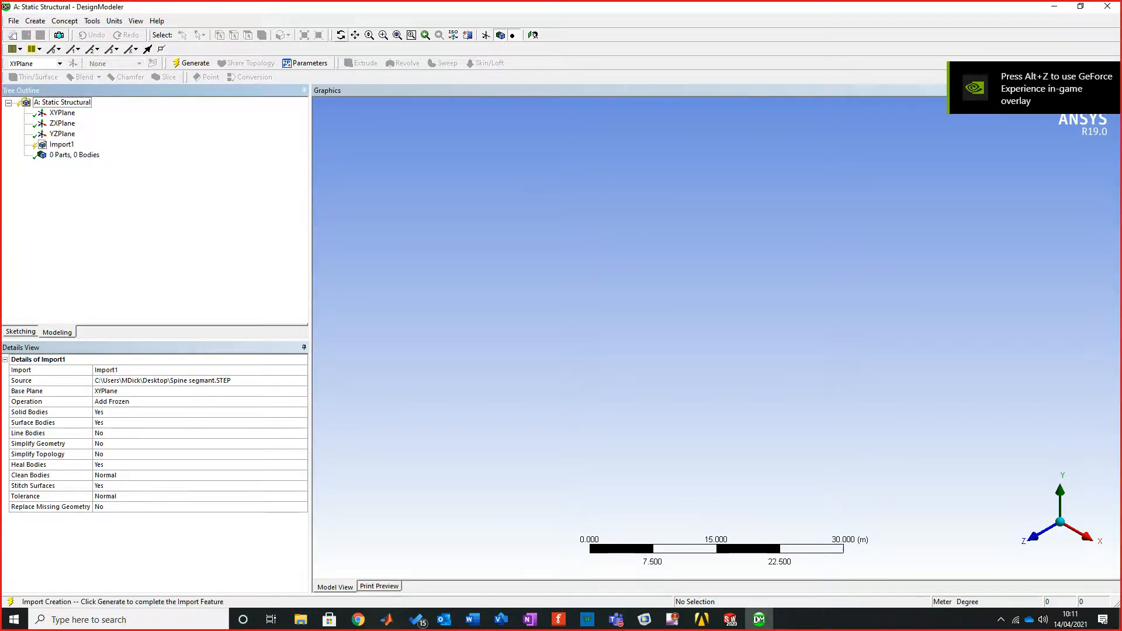
{"action": "left_click", "coordinate": [191, 63]}
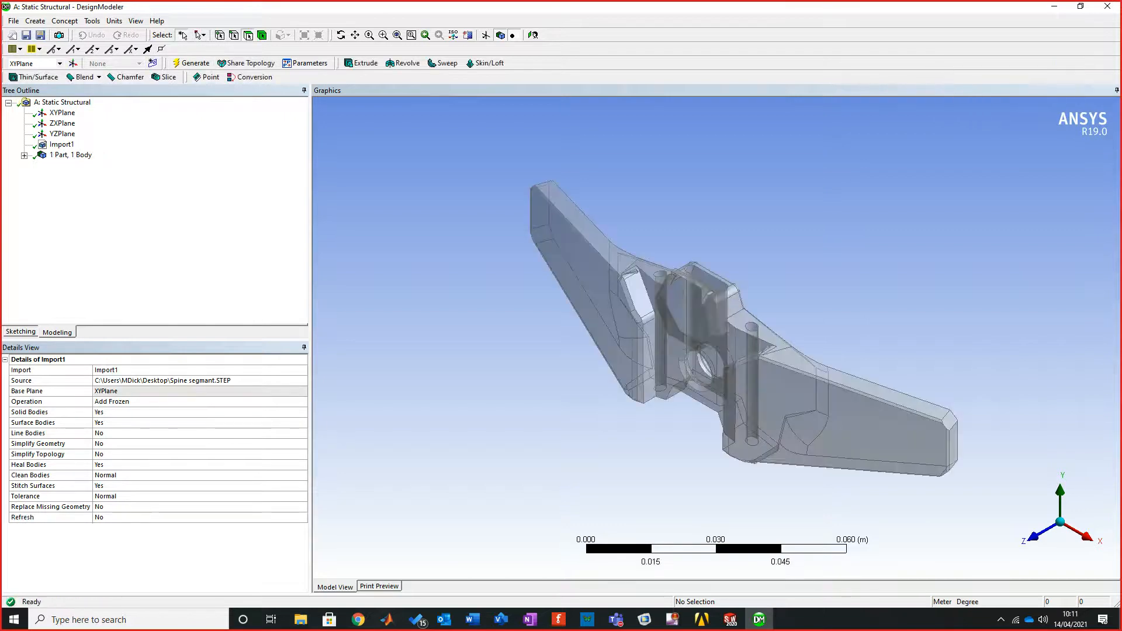
Examine the imported spine segment from several angles, including its body entry and details under the part.
{"action": "middle_click_drag", "start_coordinate": [717, 363], "coordinate": [641, 333]}
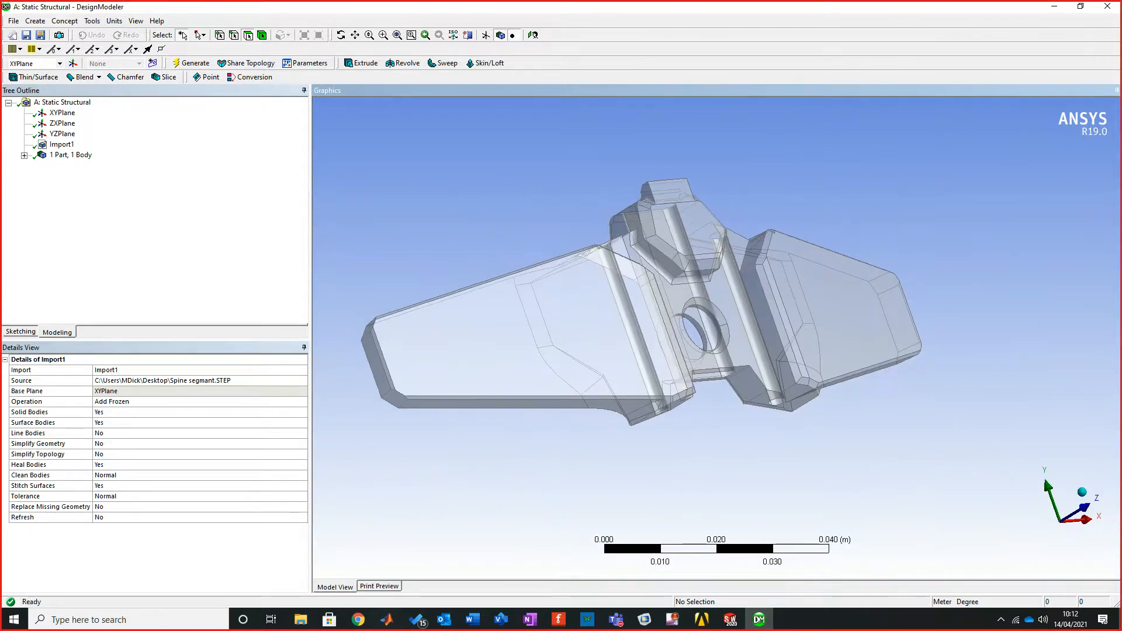
{"action": "middle_click_drag", "start_coordinate": [643, 333], "coordinate": [686, 260]}
{"action": "scroll", "coordinate": [669, 257], "scroll_direction": "up", "scroll_amount": 5}
{"action": "middle_click_drag", "start_coordinate": [672, 374], "coordinate": [710, 393]}
{"action": "scroll", "coordinate": [607, 409], "scroll_direction": "down", "scroll_amount": 5}
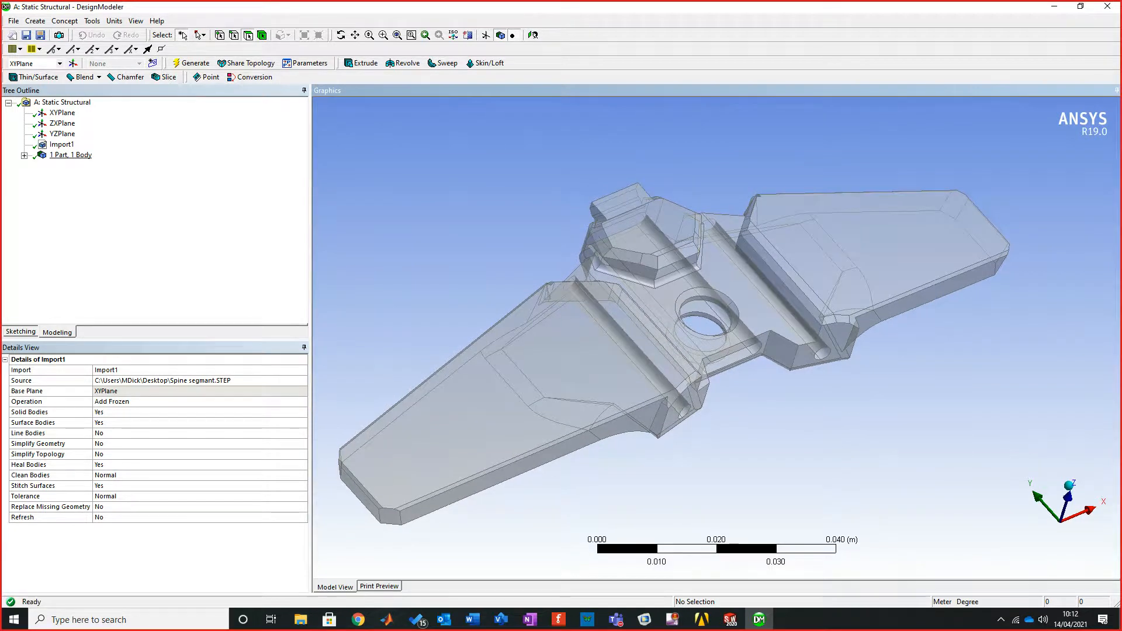
{"action": "left_click", "coordinate": [24, 156]}
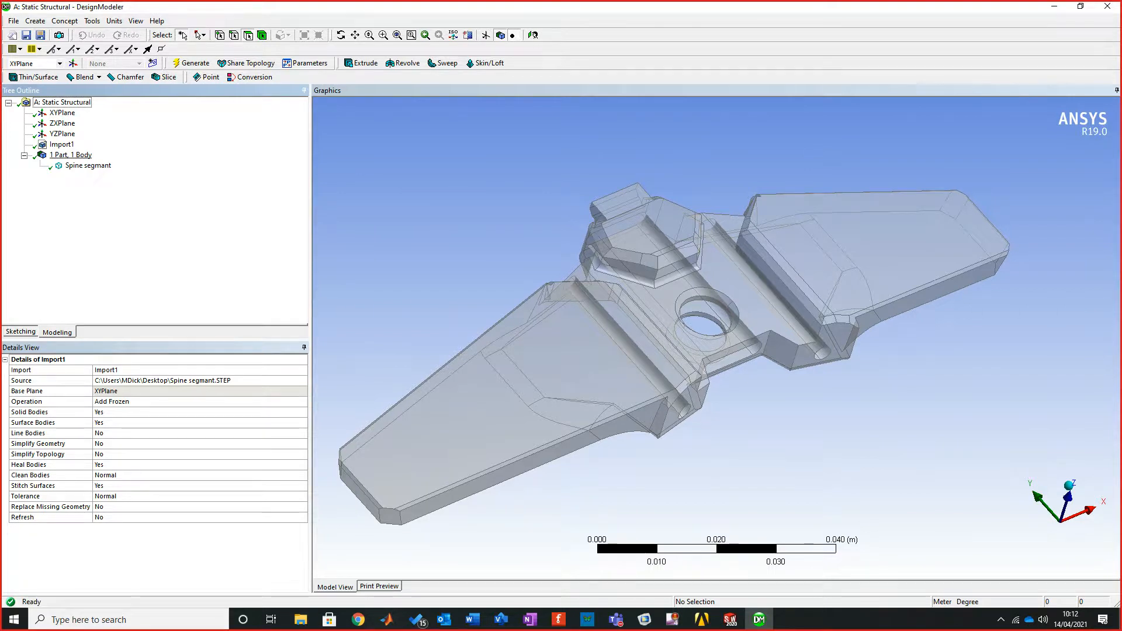
{"action": "left_click", "coordinate": [87, 166]}
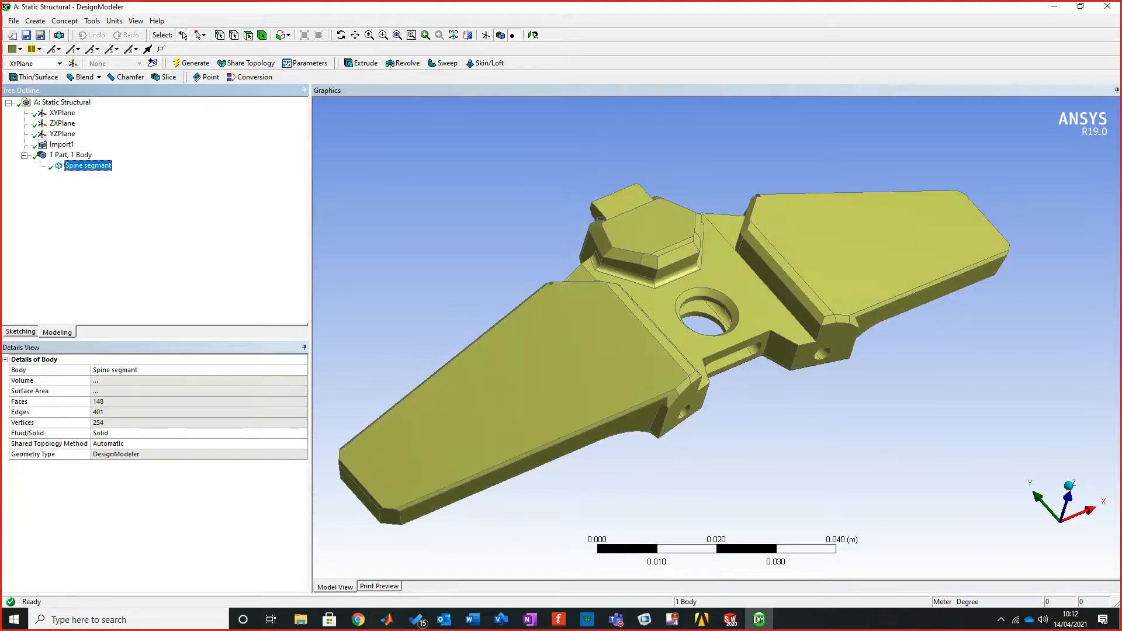
{"action": "middle_click_drag", "start_coordinate": [701, 374], "coordinate": [753, 345]}
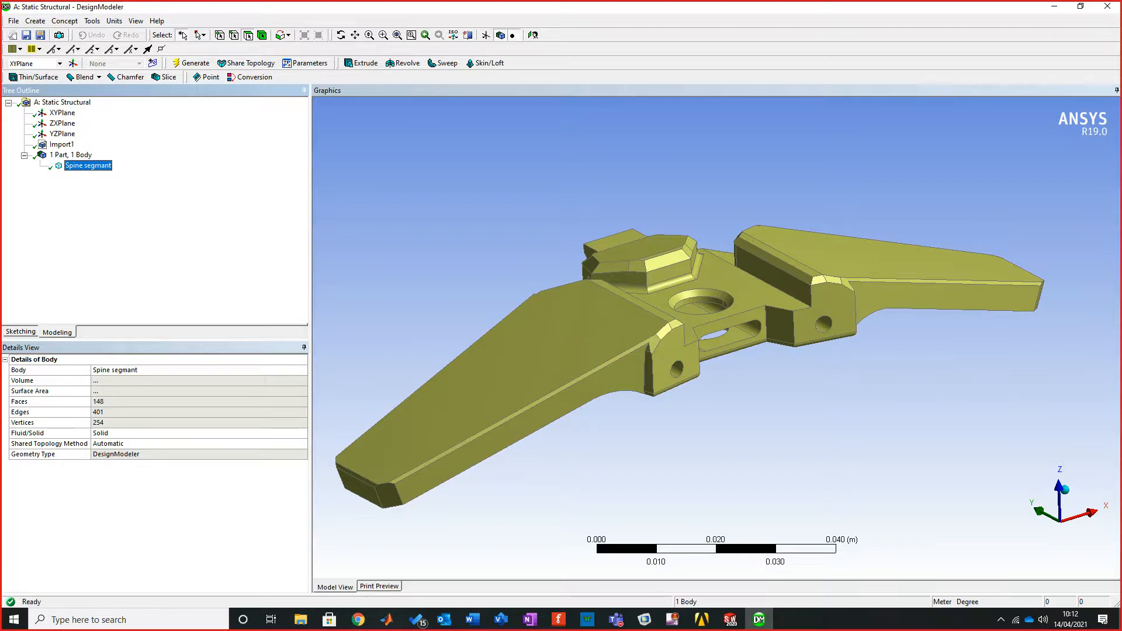
{"action": "left_click", "coordinate": [543, 204]}
{"action": "middle_click_drag", "start_coordinate": [585, 233], "coordinate": [604, 263]}
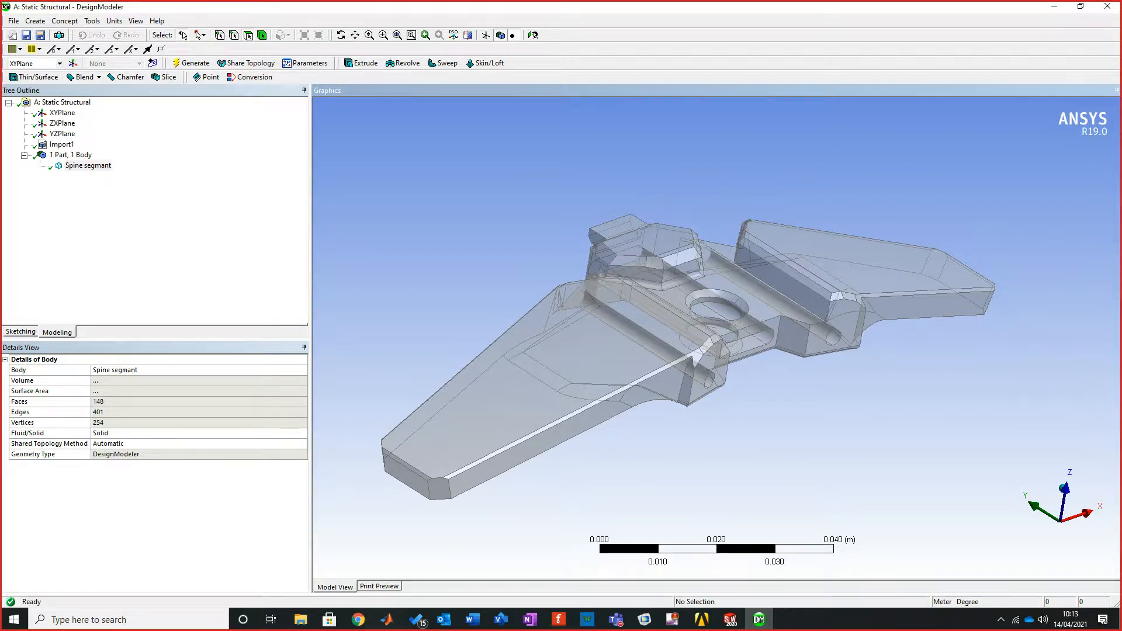
Unfreeze the Spine segmant body, generate the feature, and inspect the resulting solid.
{"action": "left_click", "coordinate": [64, 21]}
{"action": "left_click", "coordinate": [64, 21]}
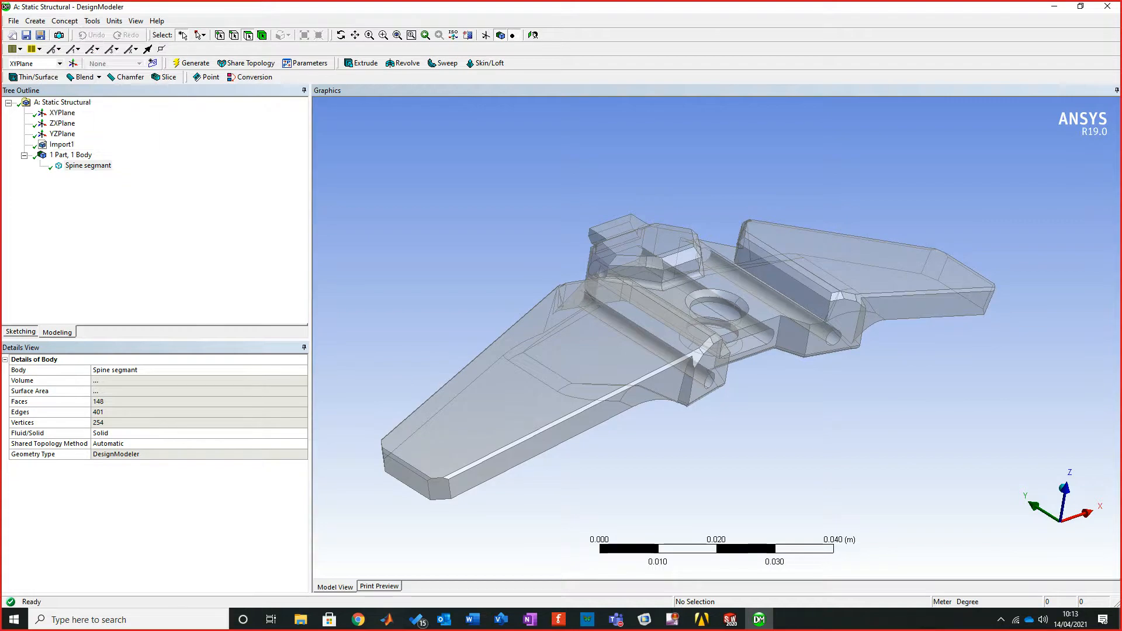
{"action": "left_click", "coordinate": [92, 21]}
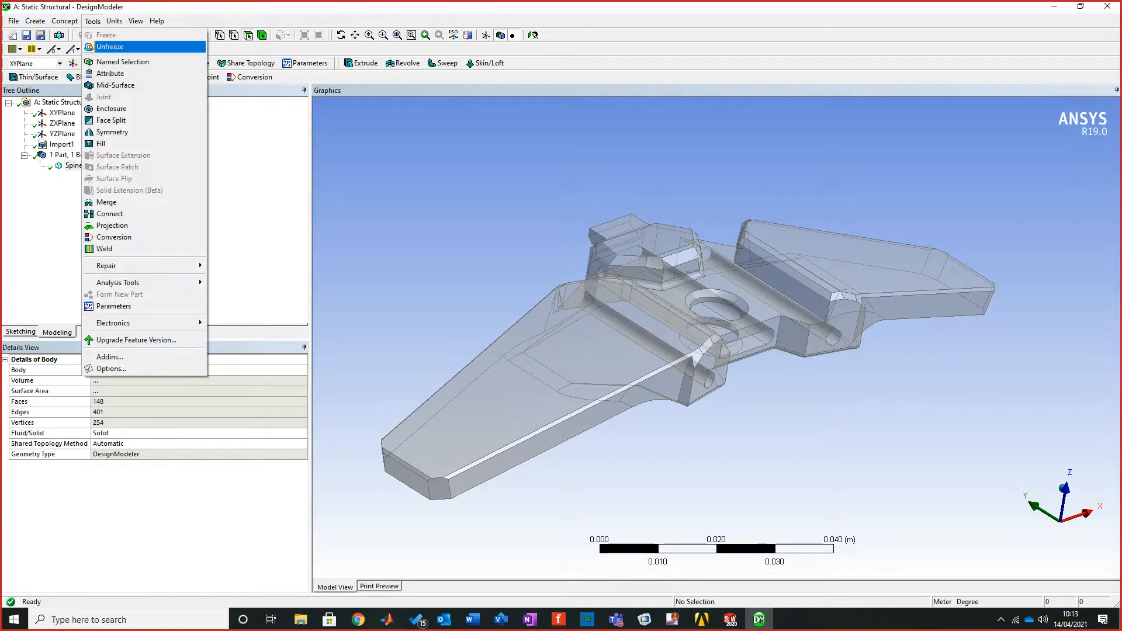
{"action": "left_click", "coordinate": [109, 47]}
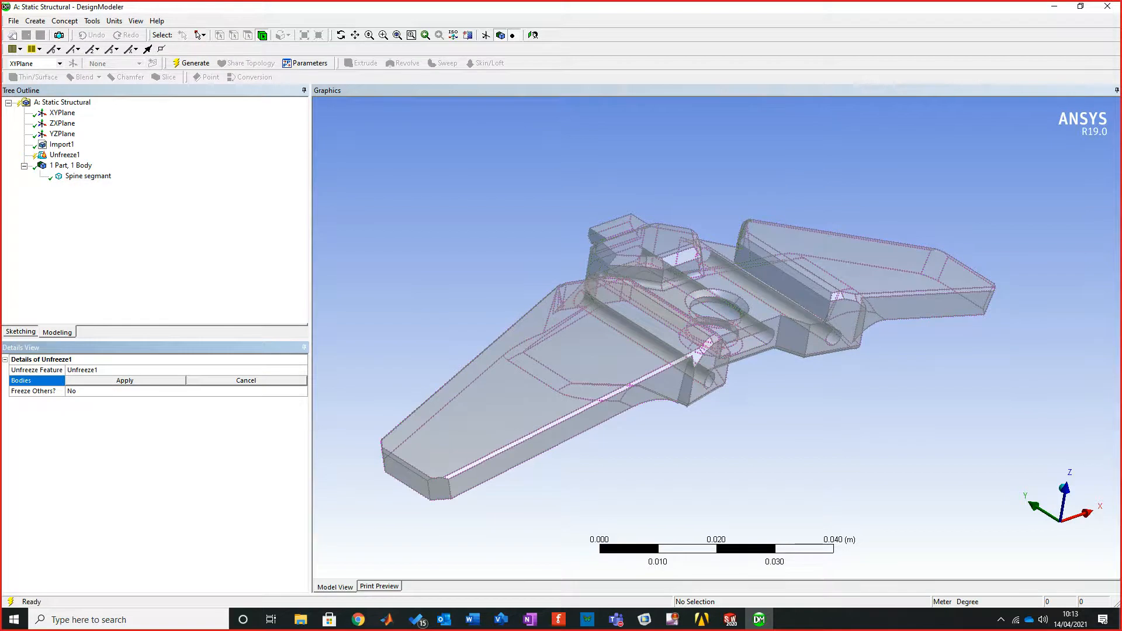
{"action": "left_click", "coordinate": [697, 349]}
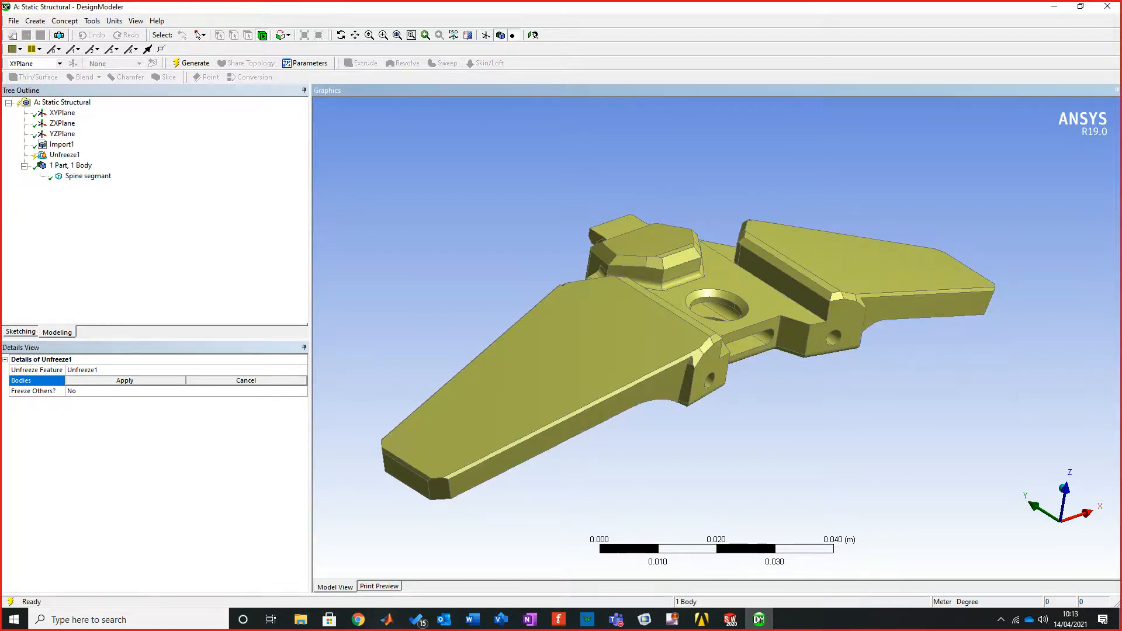
{"action": "left_click", "coordinate": [124, 391]}
{"action": "left_click", "coordinate": [124, 380]}
{"action": "left_click", "coordinate": [124, 380]}
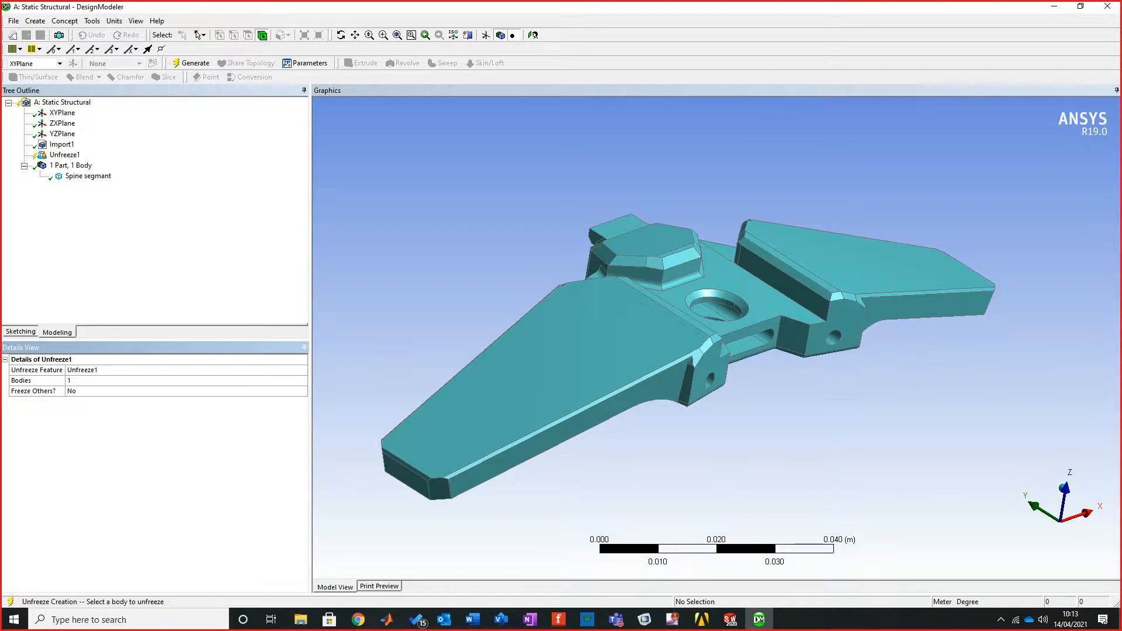
{"action": "left_click", "coordinate": [191, 63]}
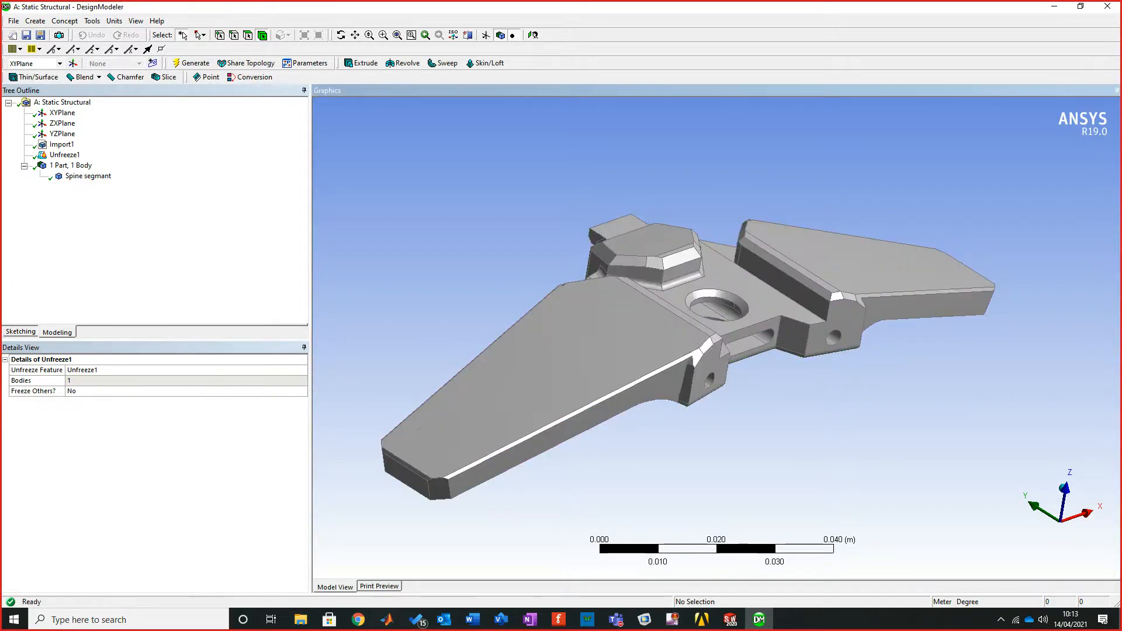
{"action": "middle_click_drag", "start_coordinate": [701, 351], "coordinate": [751, 318]}
{"action": "left_click", "coordinate": [642, 350]}
{"action": "left_click", "coordinate": [648, 234]}
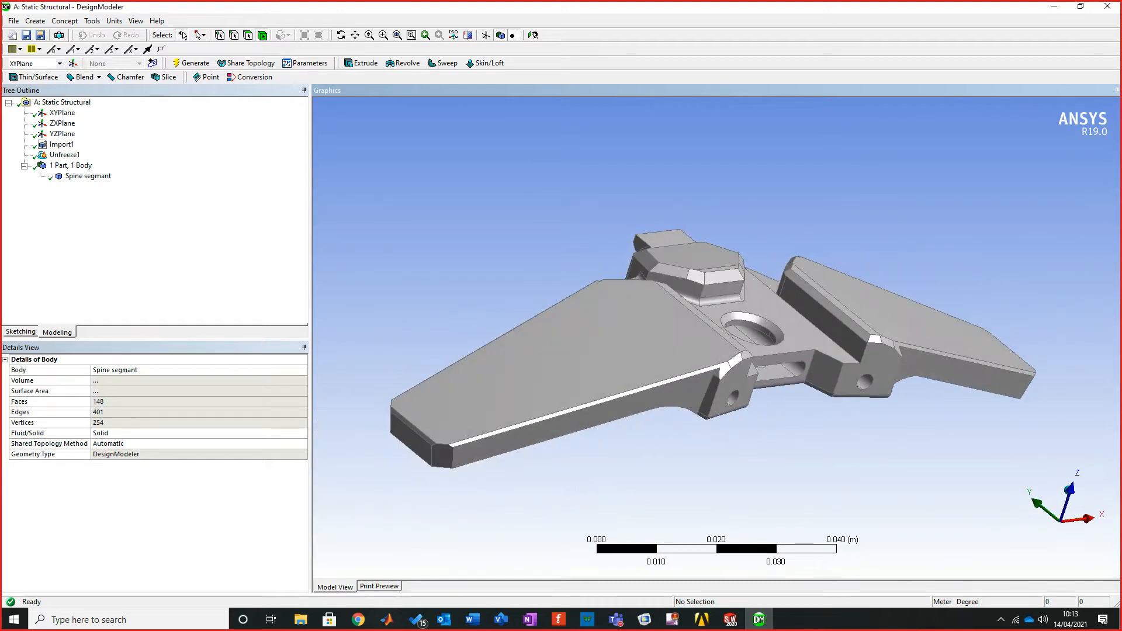
Delete the Unfreeze1 feature from the spine segment's model tree.
{"action": "left_click", "coordinate": [64, 155]}
{"action": "right_click", "coordinate": [66, 155]}
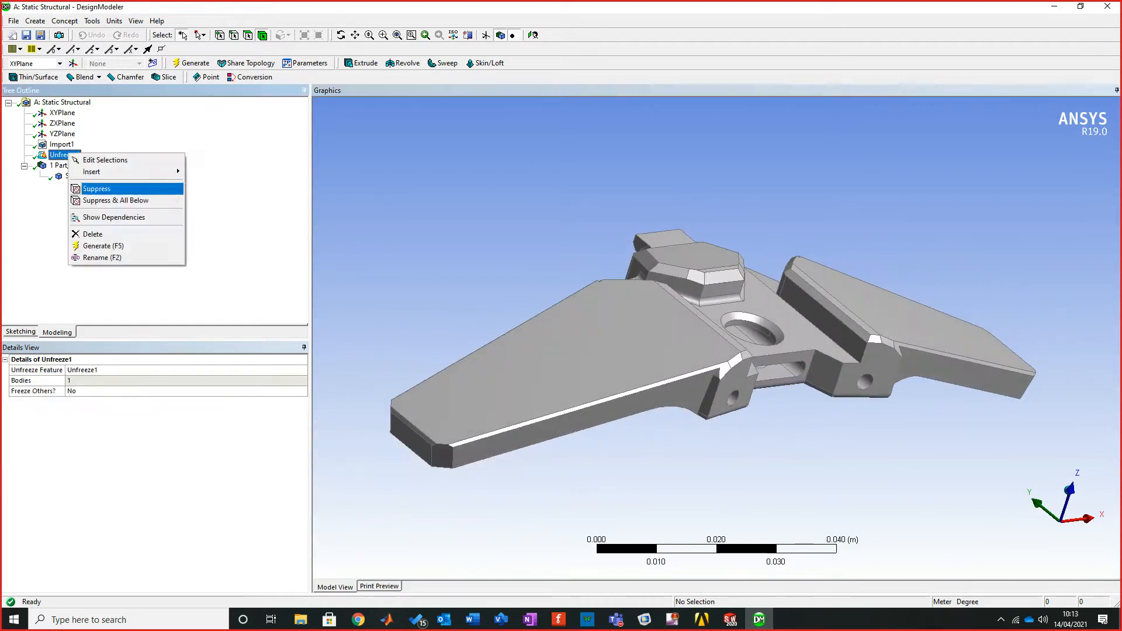
{"action": "left_click", "coordinate": [92, 234]}
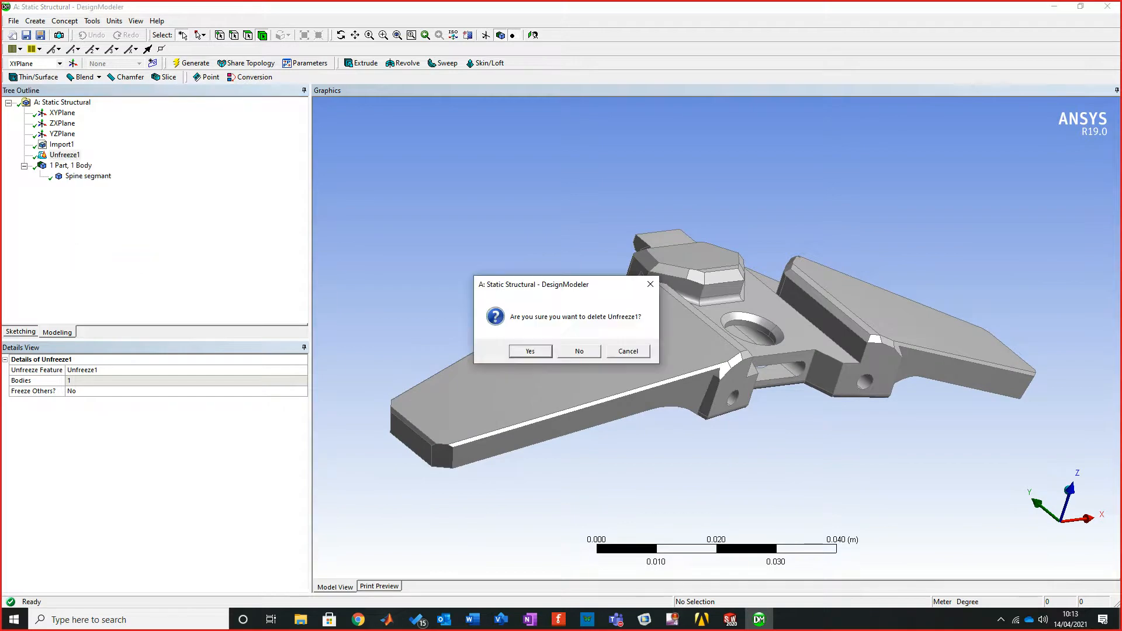
{"action": "left_click", "coordinate": [530, 350]}
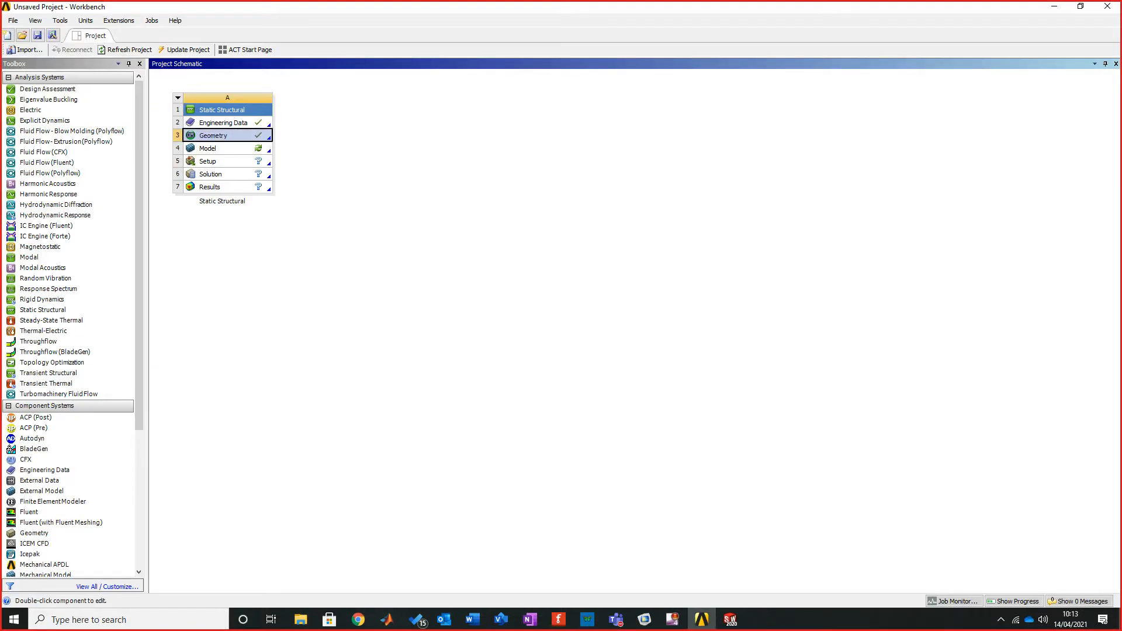
Launch SpaceClaim to edit the Static Structural geometry, and close SOLIDWORKS without saving the modified Spine segmant documents.
{"action": "right_click", "coordinate": [201, 135]}
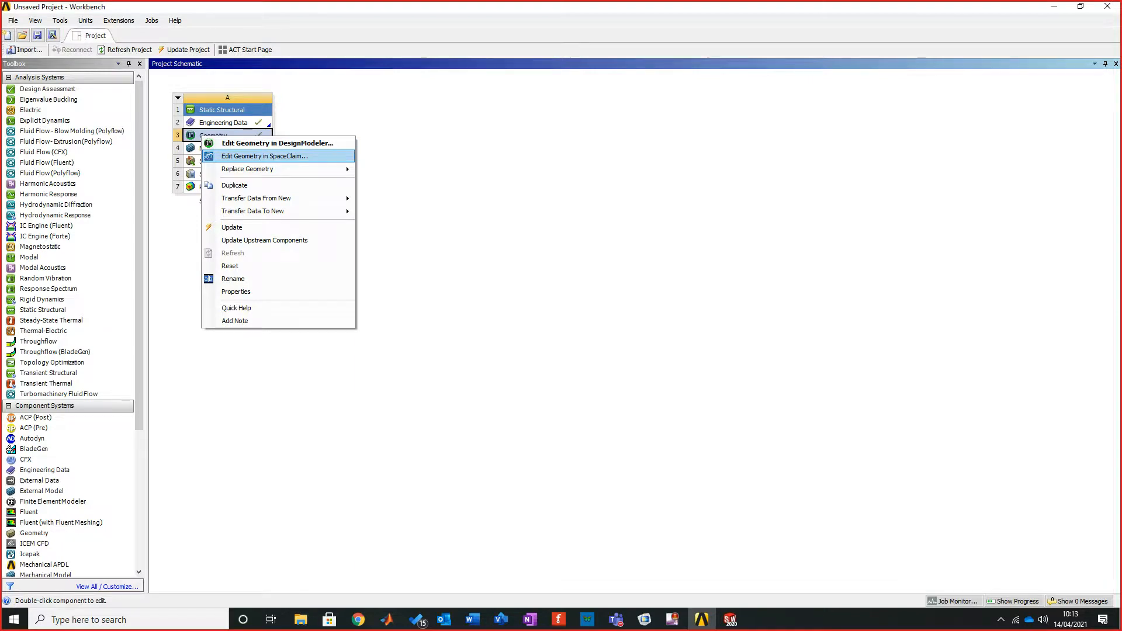
{"action": "left_click", "coordinate": [264, 156]}
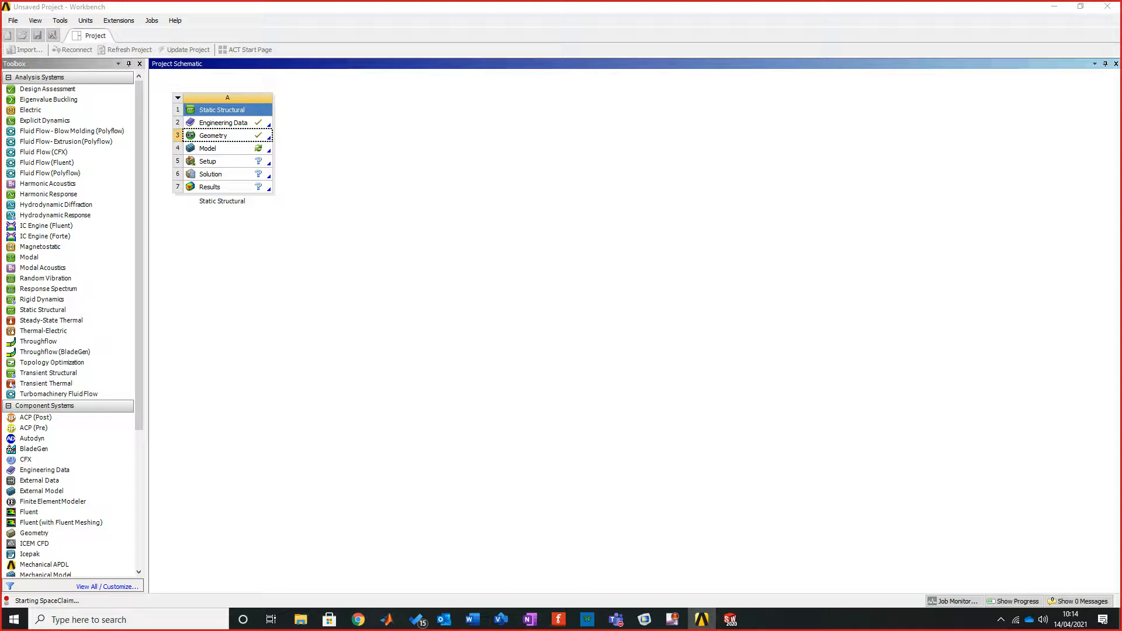
{"action": "mouse_move", "coordinate": [730, 619]}
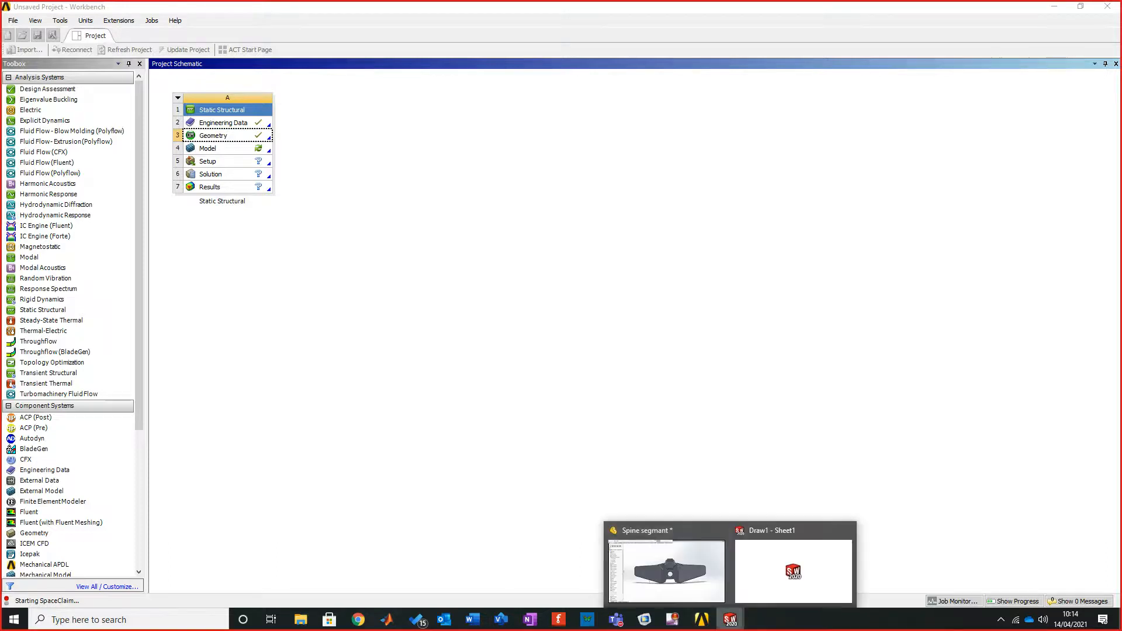
{"action": "left_click", "coordinate": [666, 569]}
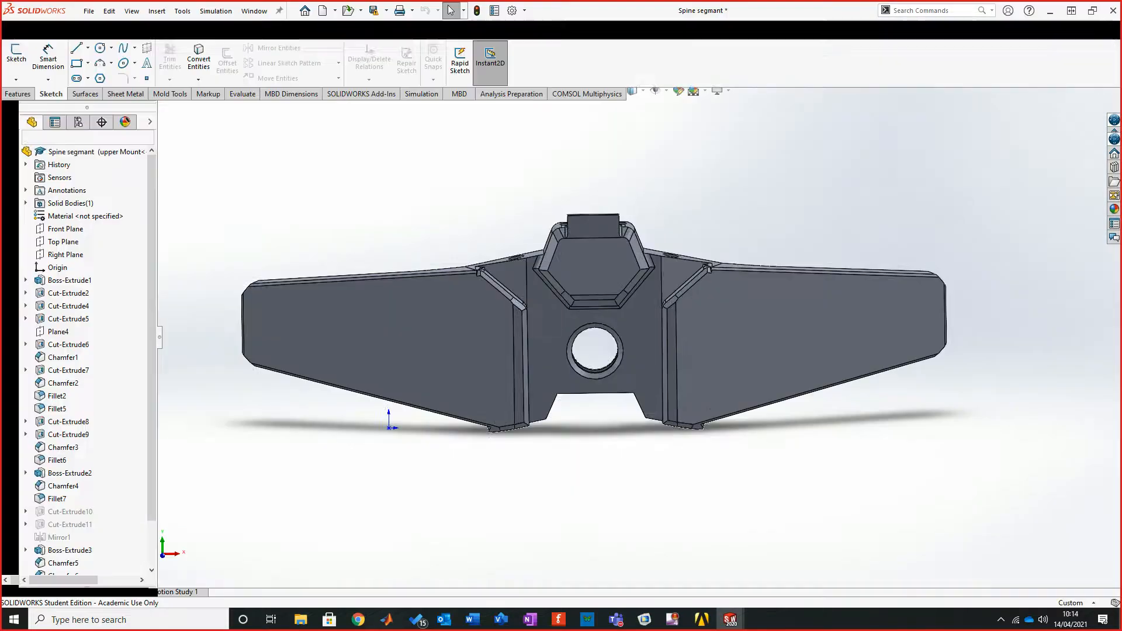
{"action": "left_click", "coordinate": [1113, 10]}
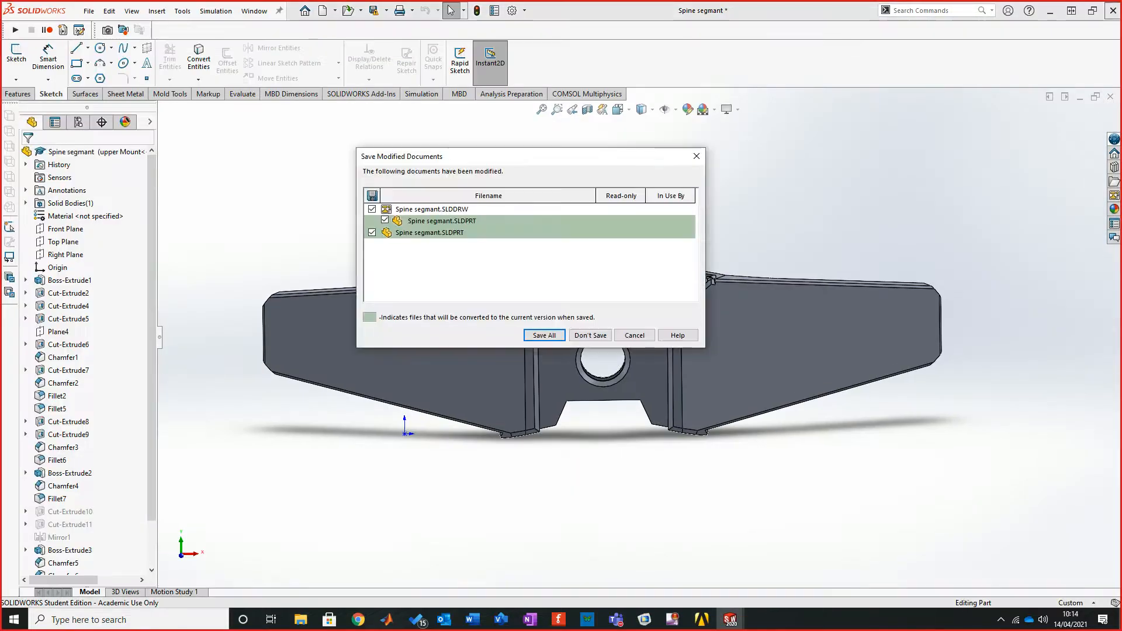
{"action": "left_click", "coordinate": [590, 334]}
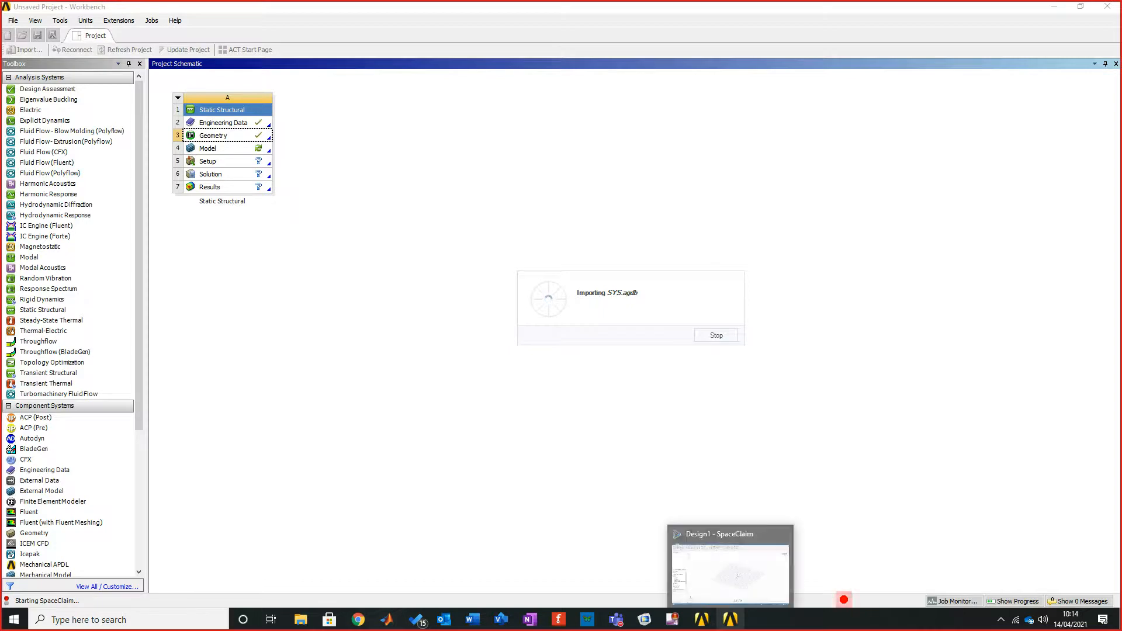
Switch to SpaceClaim, dismiss the welcome window, and examine the spine segment around its central hole and raised block.
{"action": "left_click", "coordinate": [729, 619]}
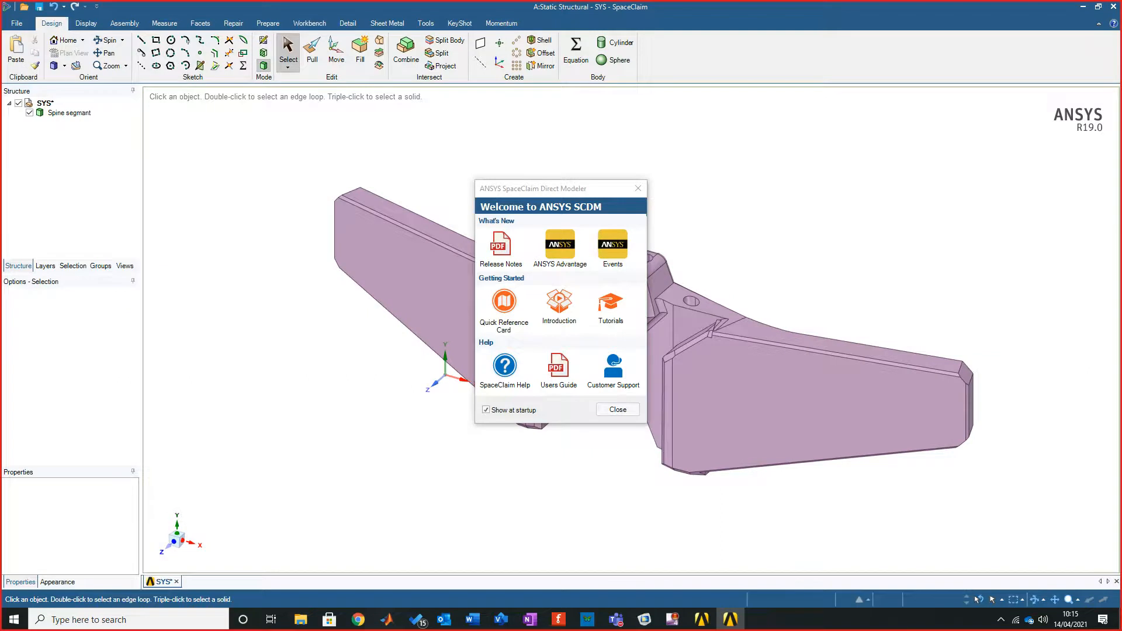
{"action": "left_click", "coordinate": [617, 409]}
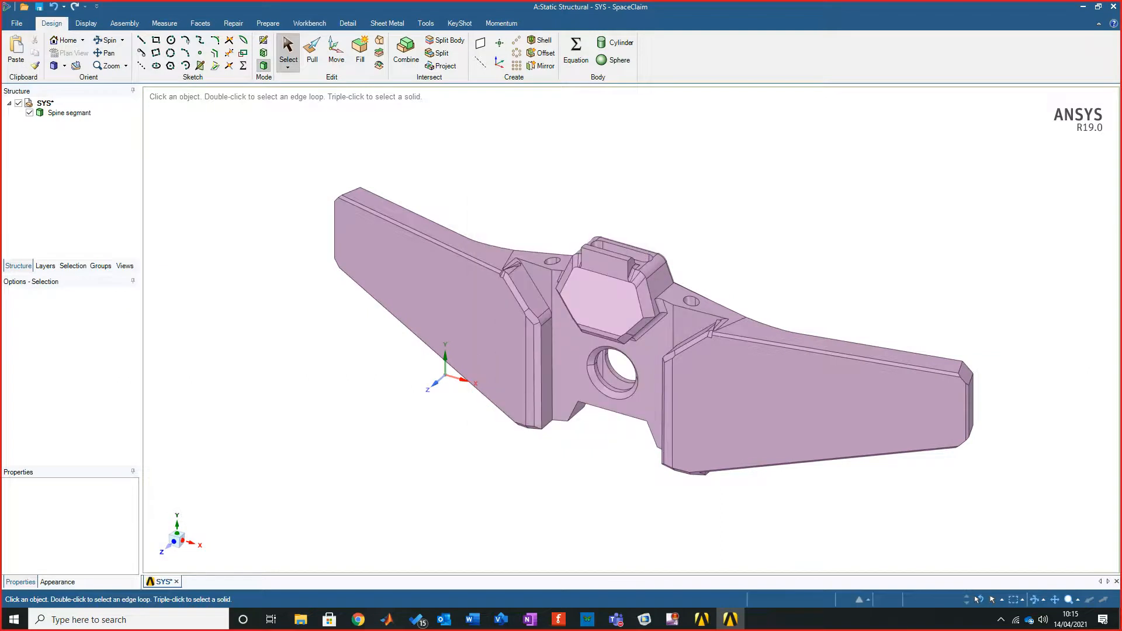
{"action": "middle_click_drag", "start_coordinate": [608, 310], "coordinate": [634, 362]}
{"action": "scroll", "coordinate": [629, 327], "scroll_direction": "up", "scroll_amount": 3}
{"action": "middle_click_drag", "start_coordinate": [634, 275], "coordinate": [719, 293]}
{"action": "scroll", "coordinate": [646, 277], "scroll_direction": "down", "scroll_amount": 2}
{"action": "scroll", "coordinate": [742, 262], "scroll_direction": "up", "scroll_amount": 1}
{"action": "scroll", "coordinate": [718, 292], "scroll_direction": "down", "scroll_amount": 1}
{"action": "scroll", "coordinate": [561, 374], "scroll_direction": "up", "scroll_amount": 1}
{"action": "middle_click_drag", "start_coordinate": [570, 342], "coordinate": [575, 388]}
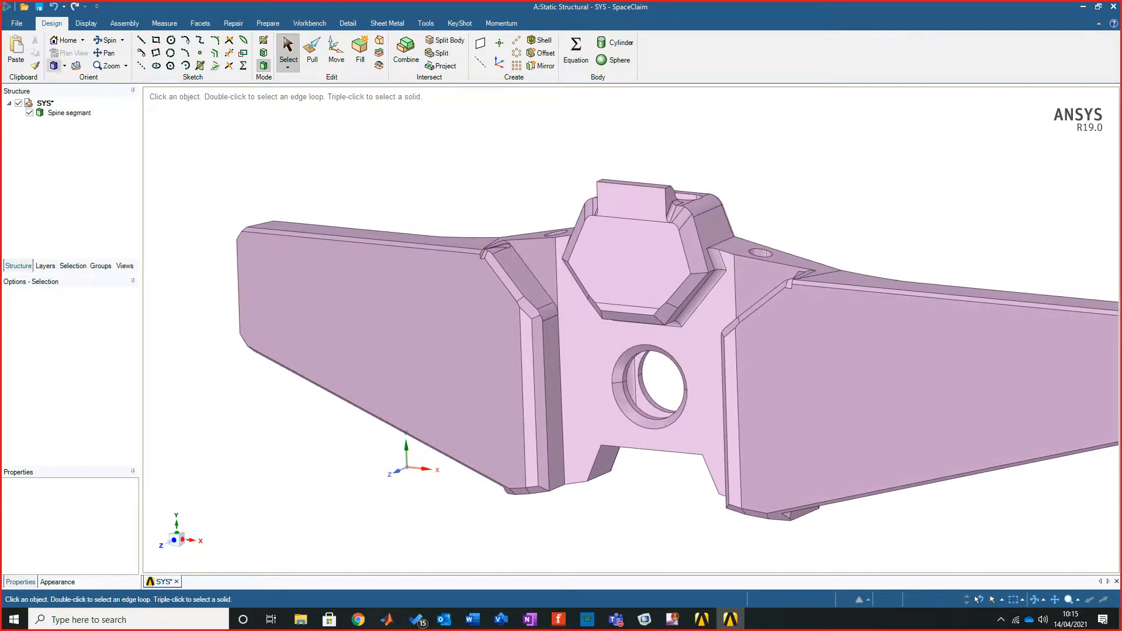
{"action": "middle_click_drag", "start_coordinate": [700, 345], "coordinate": [706, 344]}
{"action": "scroll", "coordinate": [706, 344], "scroll_direction": "down", "scroll_amount": 1}
Look through the Repair, Prepare, Workbench and Momentum tools, return to the Design tools, and view the whole spine segment.
{"action": "left_click", "coordinate": [233, 23]}
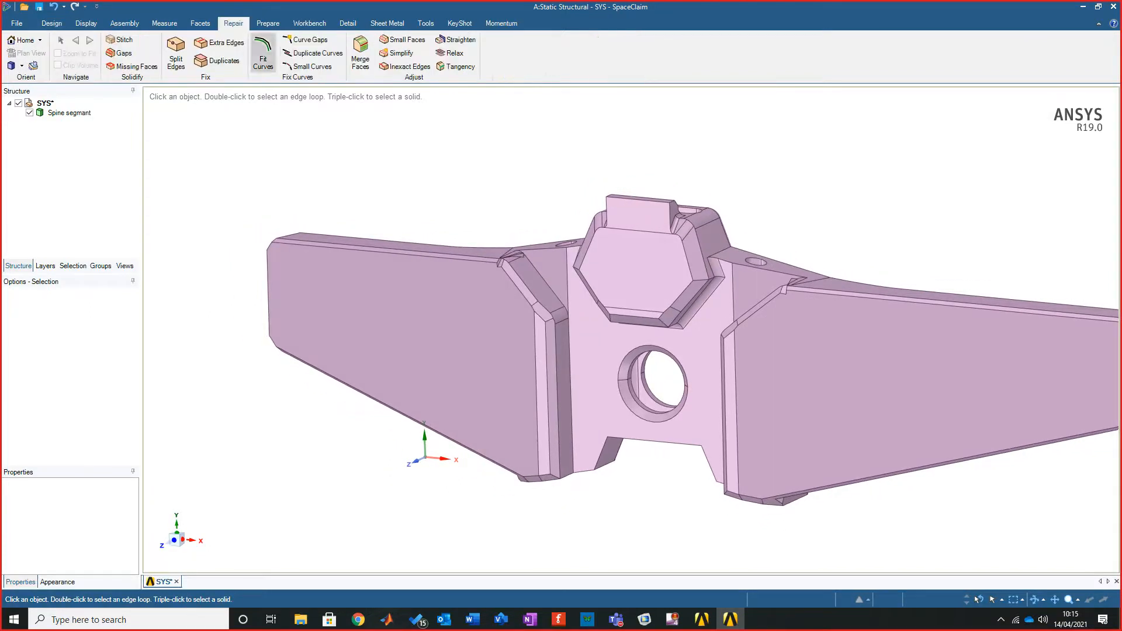
{"action": "left_click", "coordinate": [268, 24]}
{"action": "left_click", "coordinate": [309, 24]}
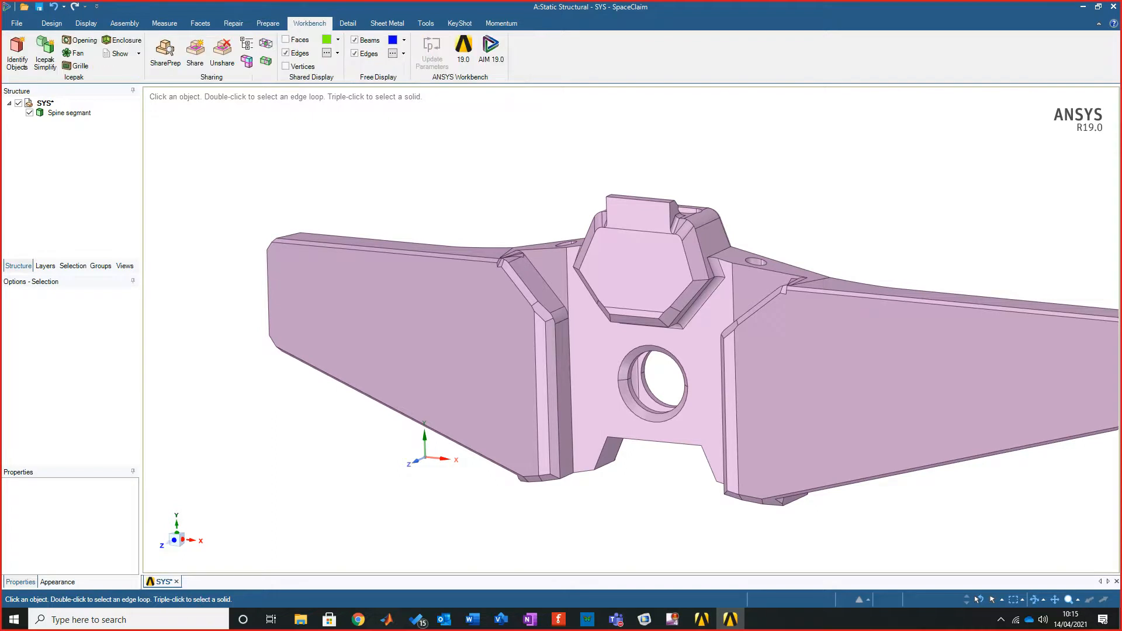
{"action": "left_click", "coordinate": [501, 23]}
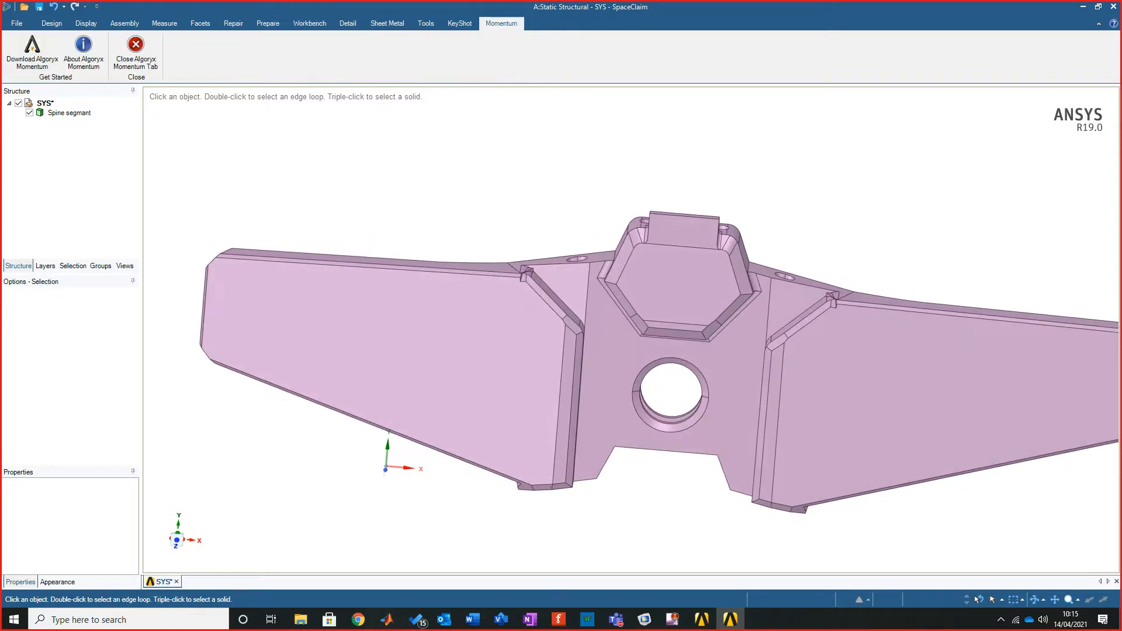
{"action": "middle_click_drag", "start_coordinate": [479, 234], "coordinate": [339, 231]}
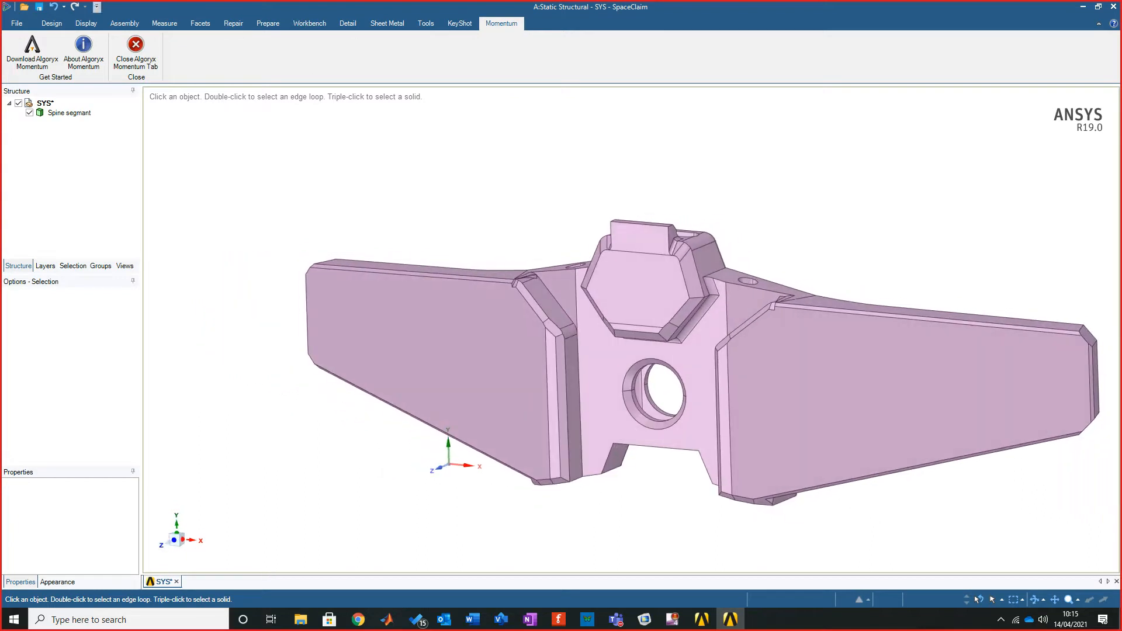
{"action": "left_click", "coordinate": [52, 23]}
{"action": "middle_click_drag", "start_coordinate": [631, 351], "coordinate": [662, 327]}
{"action": "scroll", "coordinate": [663, 346], "scroll_direction": "down", "scroll_amount": 1}
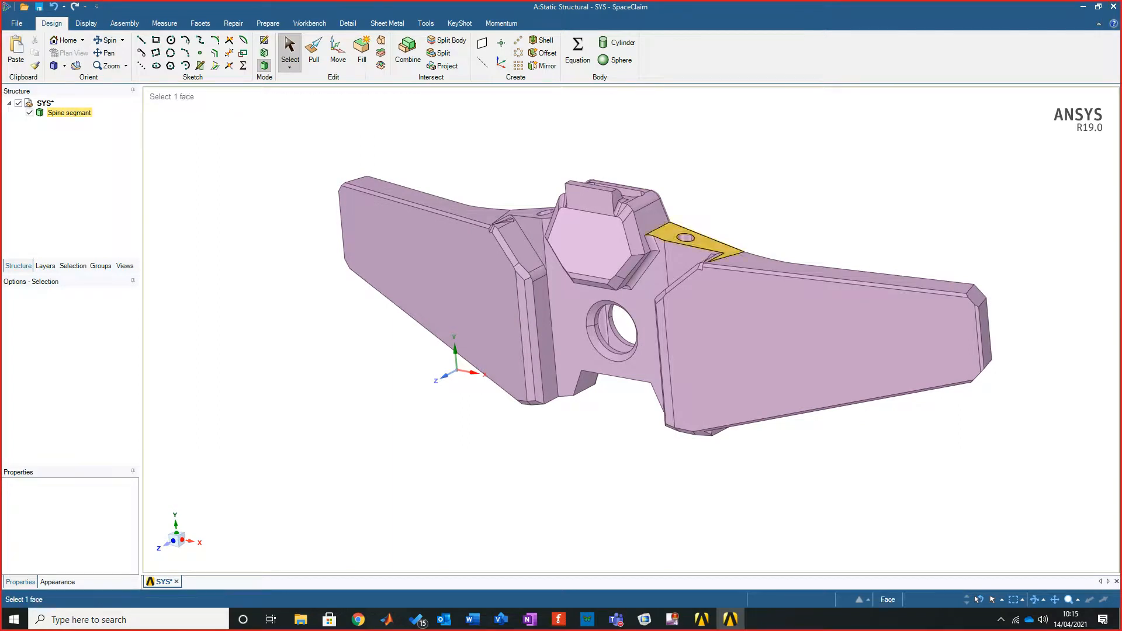
Leave SpaceClaim for Workbench and open the Static Structural Setup in Mechanical.
{"action": "left_click", "coordinate": [730, 619]}
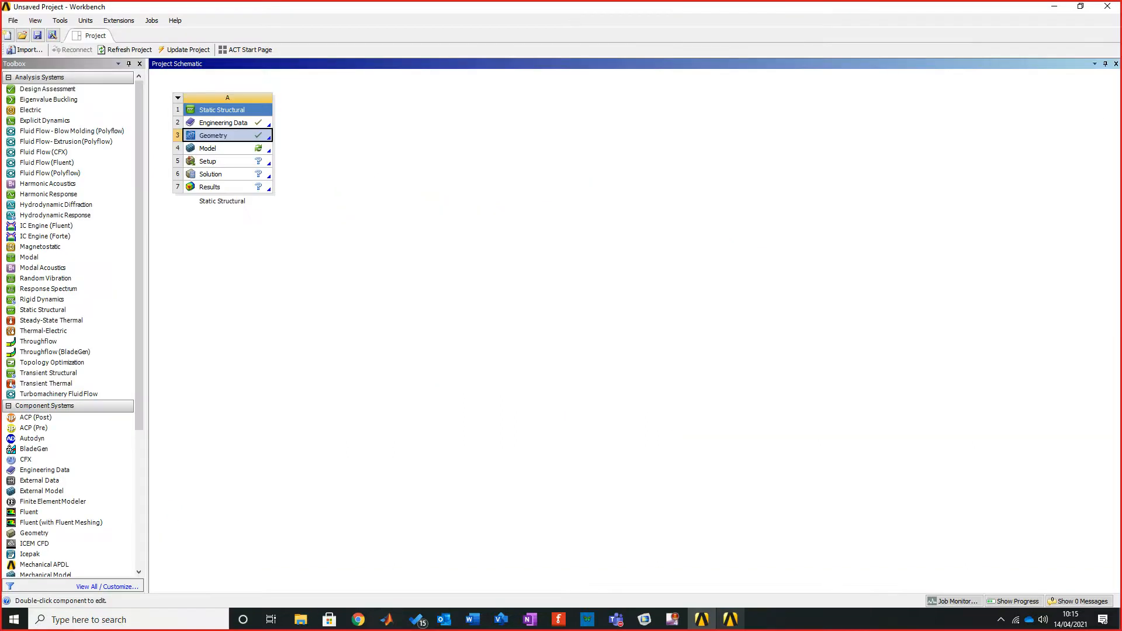
{"action": "left_click", "coordinate": [729, 620]}
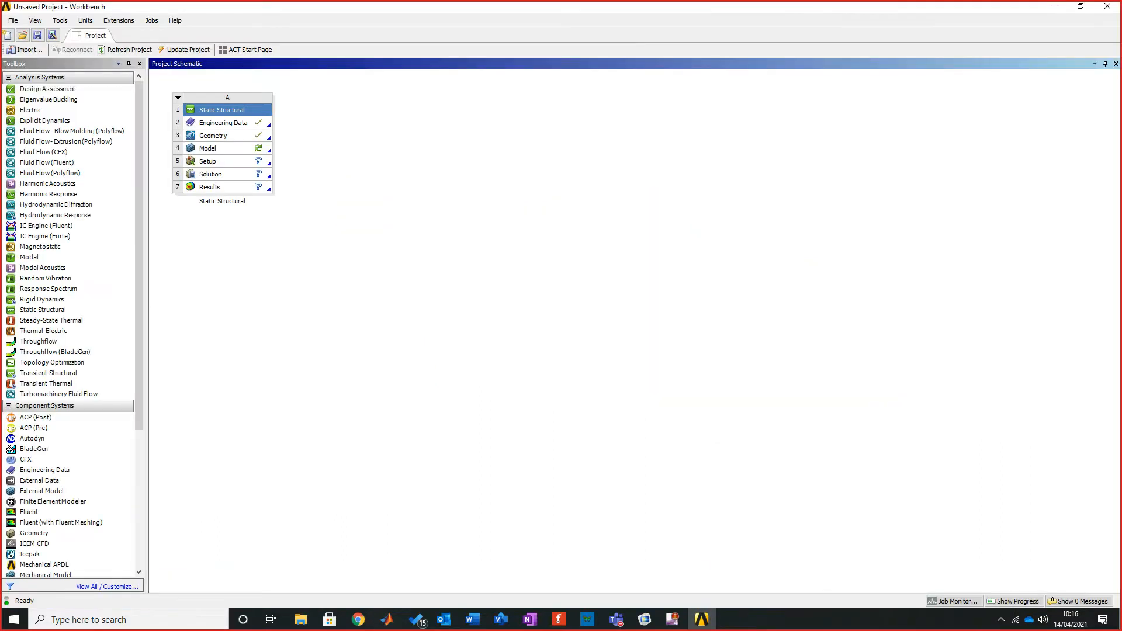
{"action": "right_click", "coordinate": [224, 161]}
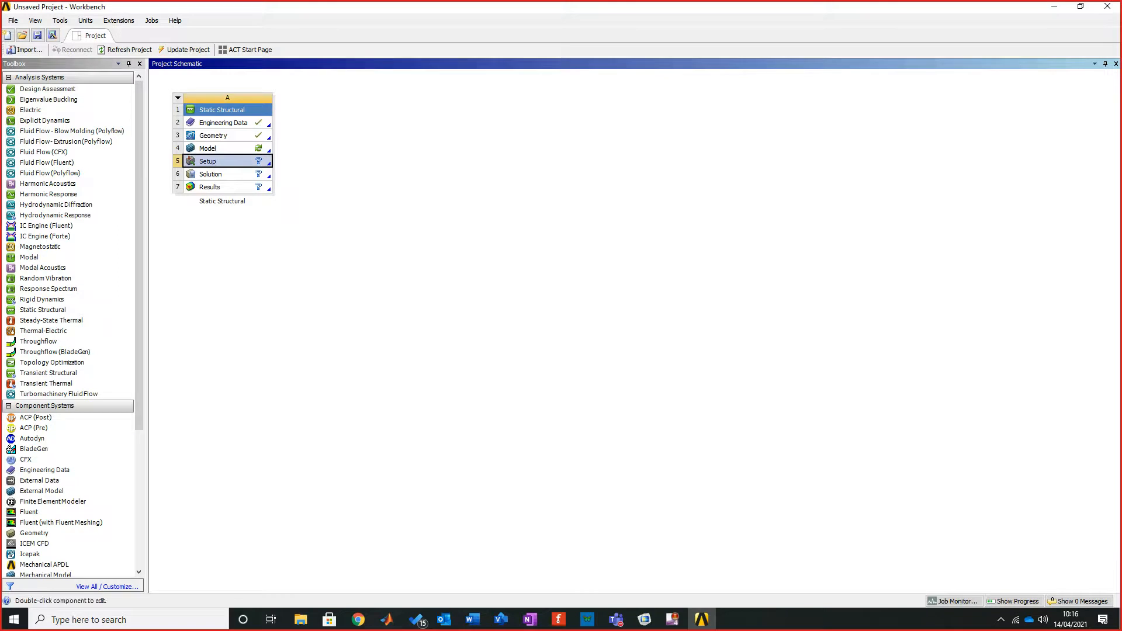
{"action": "left_click", "coordinate": [251, 167]}
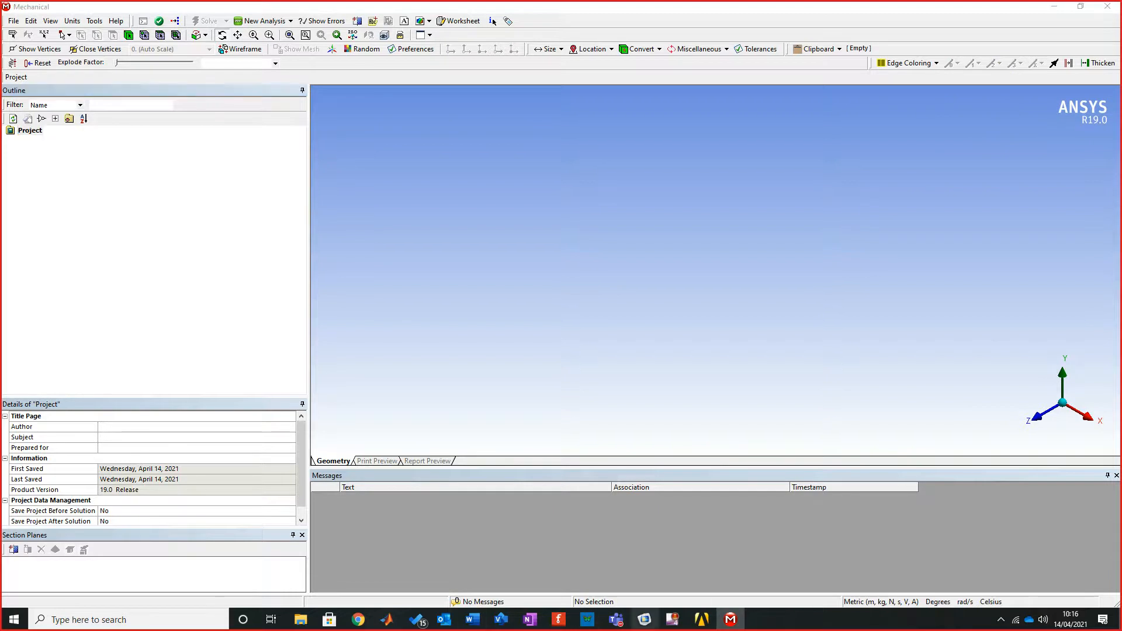
{"action": "mouse_move", "coordinate": [645, 619]}
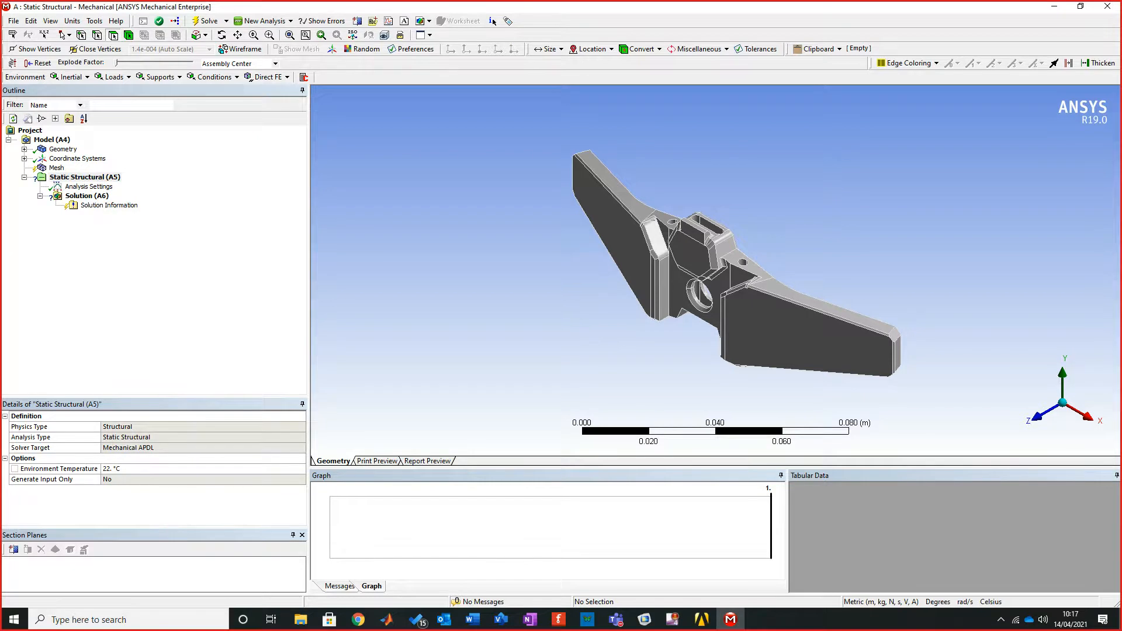
Inspect the spine segment up close in Mechanical, and close the application.
{"action": "middle_click_drag", "start_coordinate": [716, 286], "coordinate": [777, 204]}
{"action": "scroll", "coordinate": [720, 284], "scroll_direction": "up", "scroll_amount": 2}
{"action": "scroll", "coordinate": [743, 252], "scroll_direction": "up", "scroll_amount": 2}
{"action": "left_click", "coordinate": [1107, 6]}
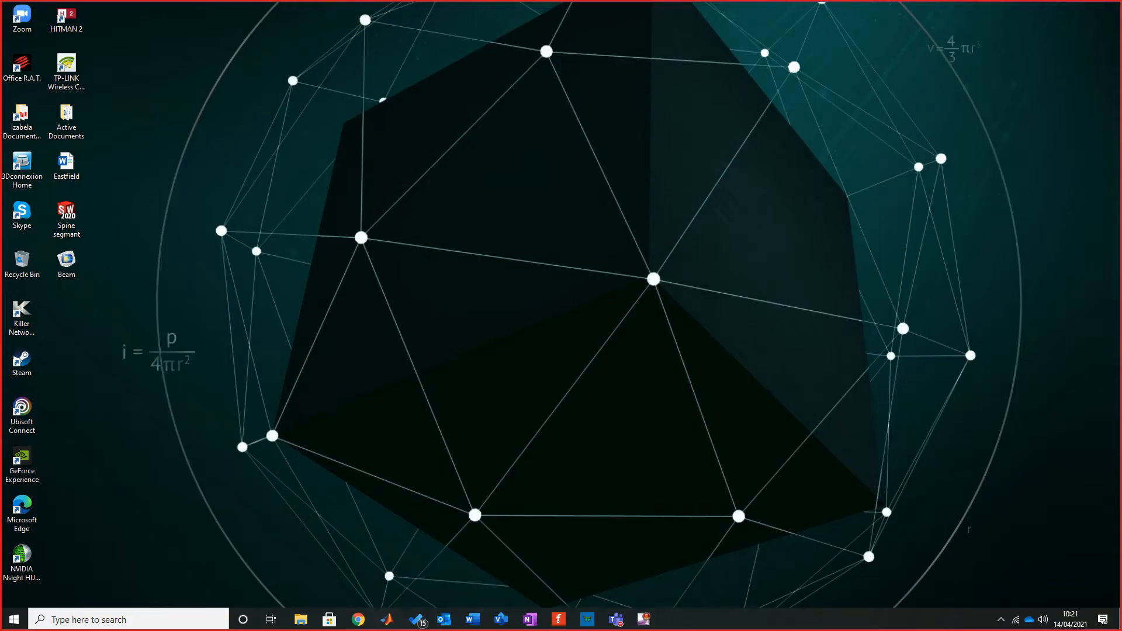
Move the Spine segmant file from the Desktop to the Recycle Bin.
{"action": "left_click", "coordinate": [66, 218]}
{"action": "key", "text": "Delete"}
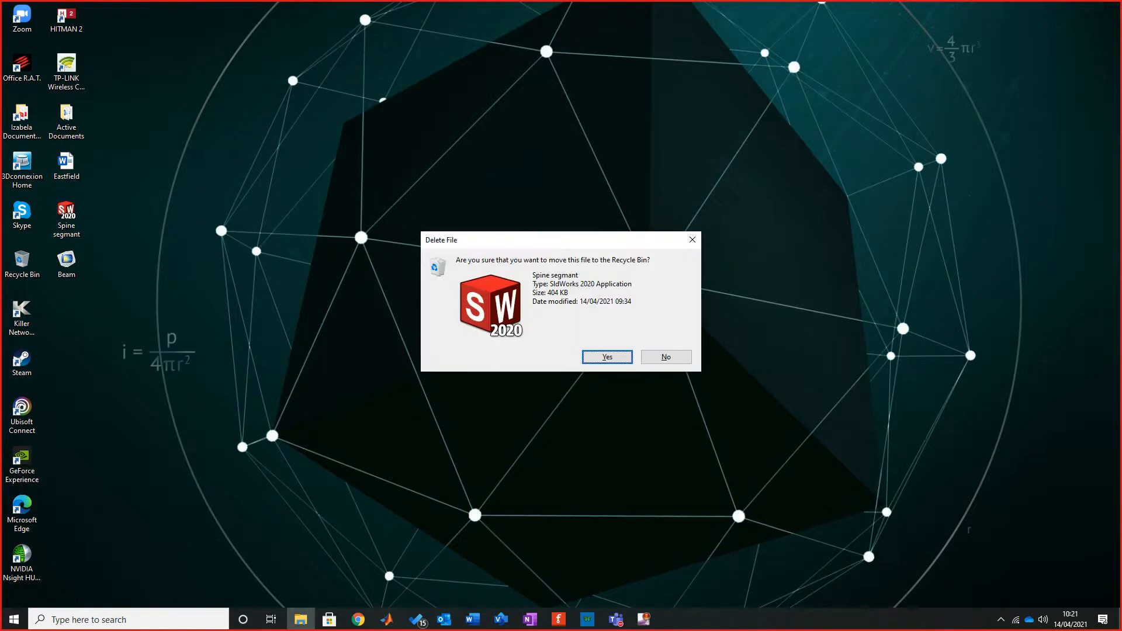
{"action": "key", "text": "Return"}
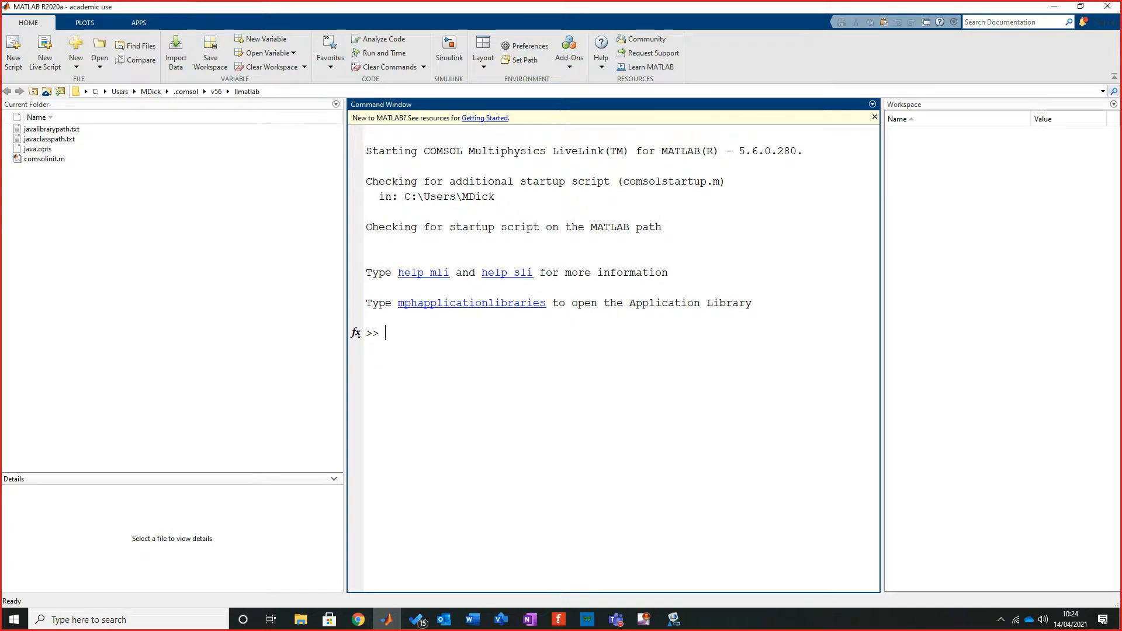
Switch to MATLAB and run mphapplicationlibraries to open the COMSOL Application Library.
{"action": "left_click", "coordinate": [489, 303]}
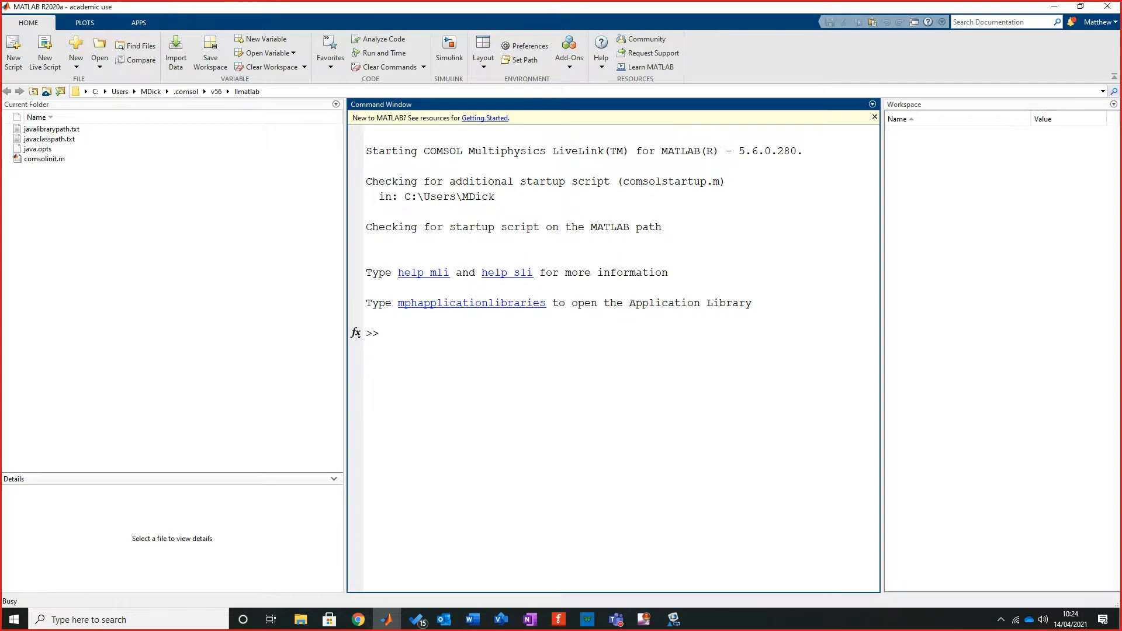
{"action": "left_click_drag", "start_coordinate": [546, 303], "coordinate": [398, 303]}
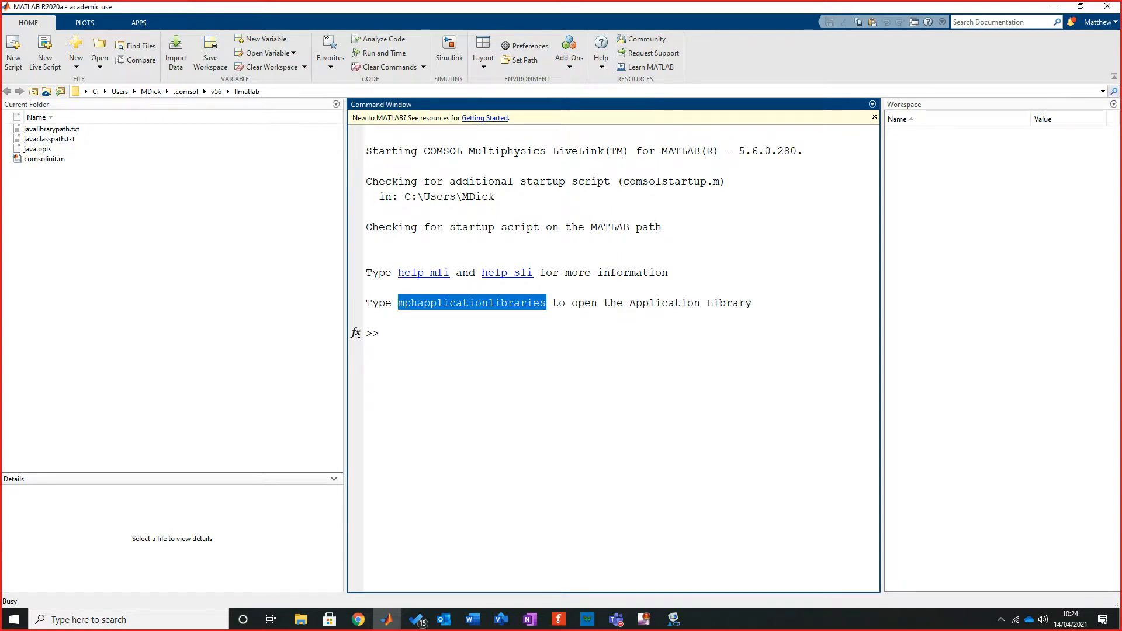
{"action": "type", "text": "mphapplicationlibraries"}
{"action": "key", "text": "Return"}
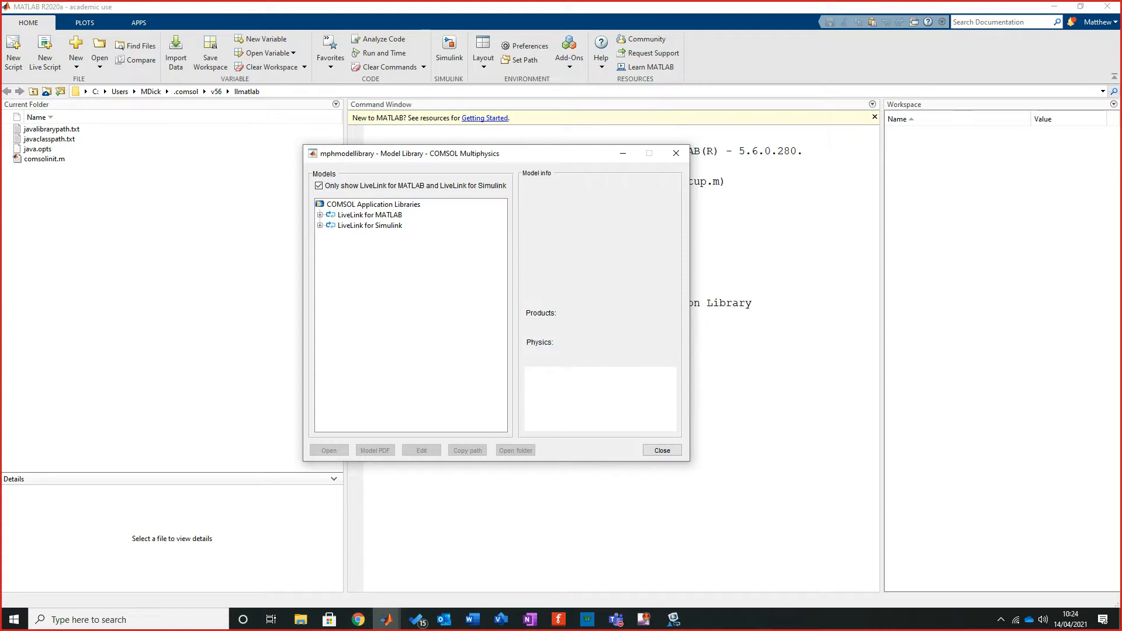
Browse the LiveLink for MATLAB and LiveLink for Simulink entries, list the MATLAB tutorials, and close the library.
{"action": "left_click", "coordinate": [320, 215]}
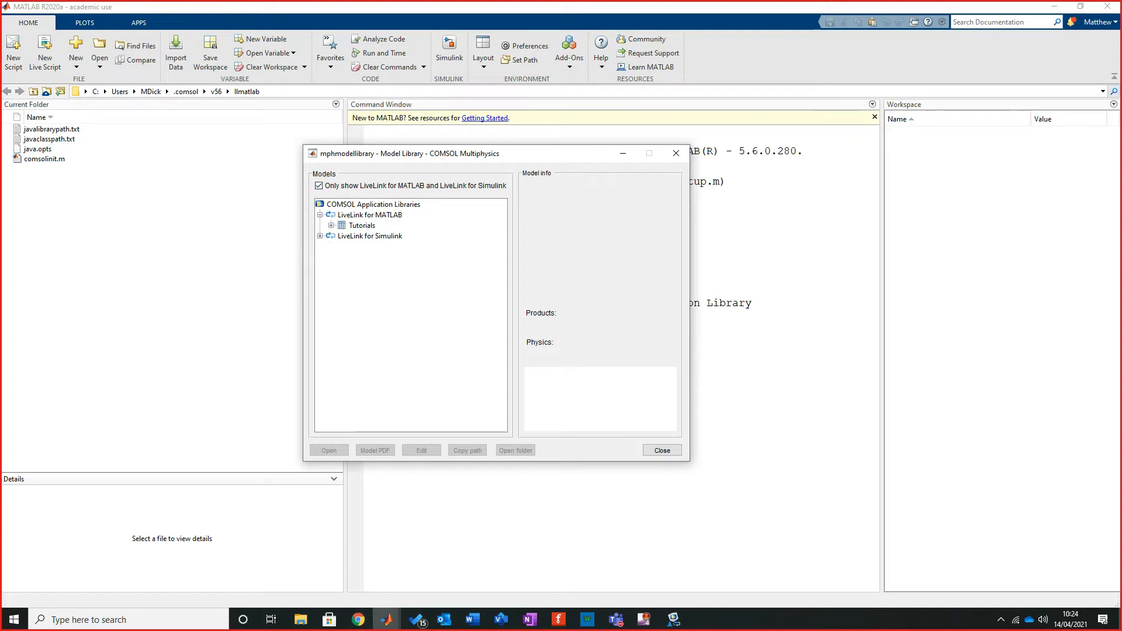
{"action": "double_click", "coordinate": [370, 236]}
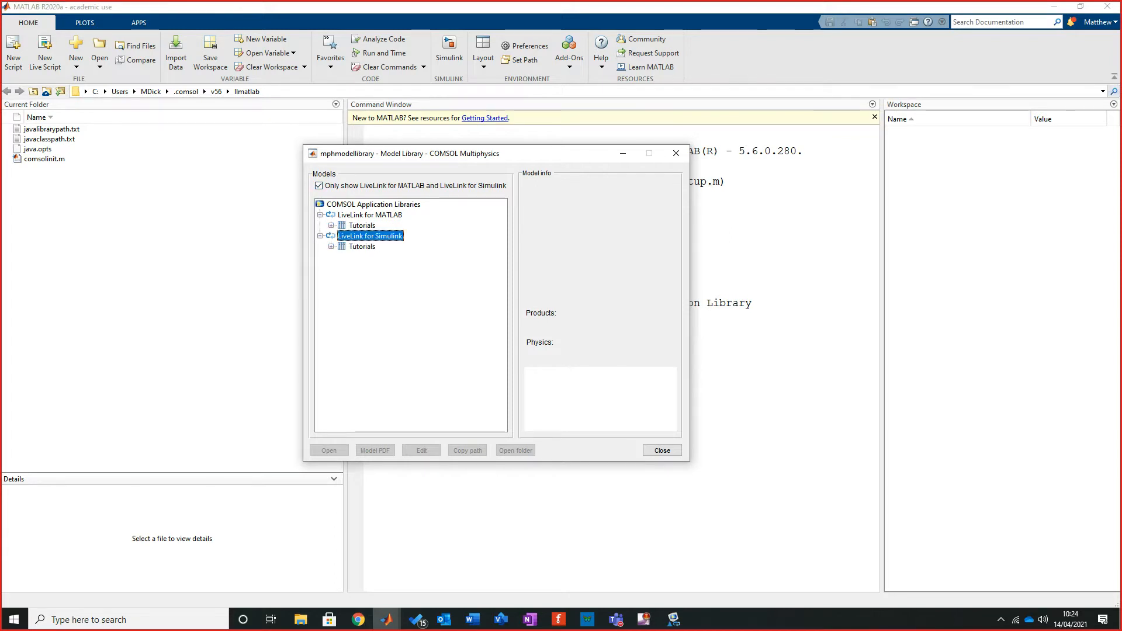
{"action": "left_click", "coordinate": [332, 225]}
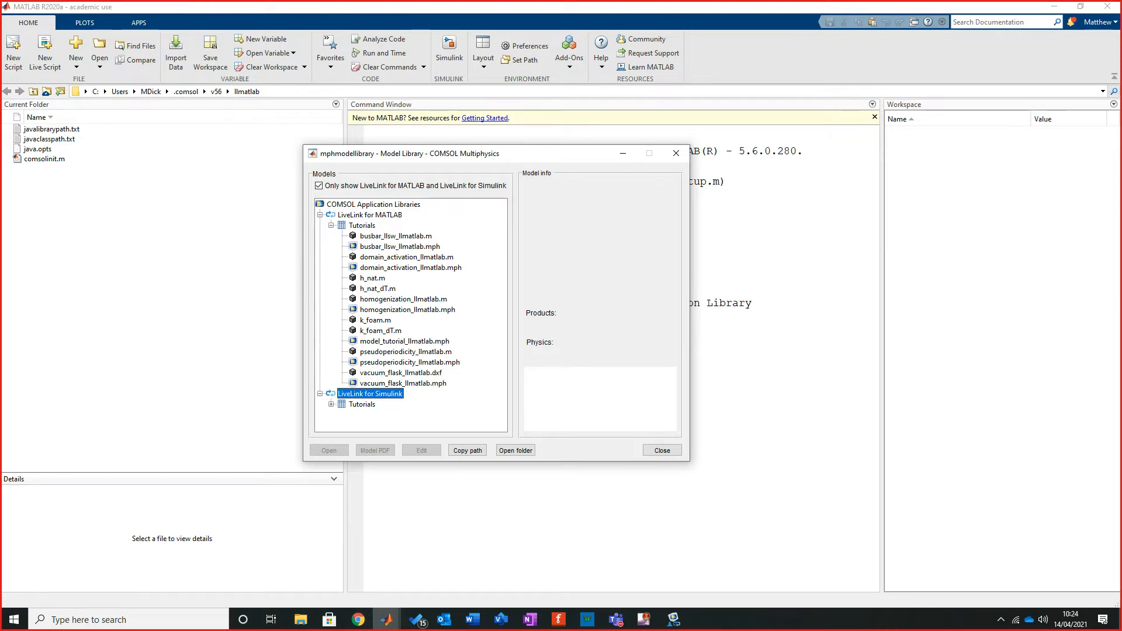
{"action": "left_click", "coordinate": [662, 450]}
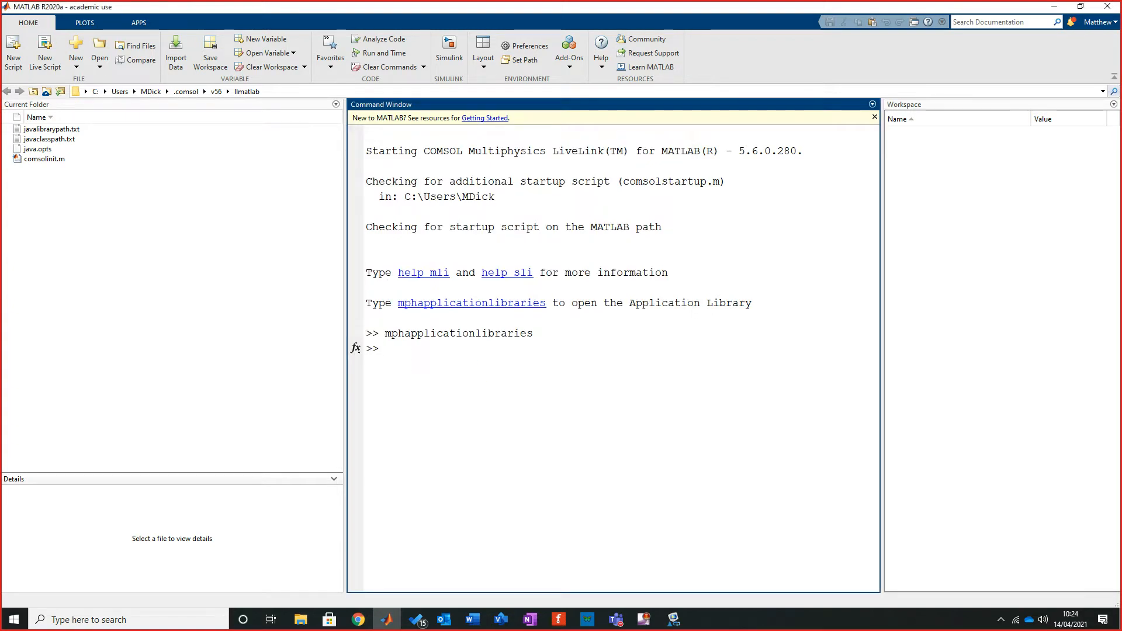
Open Beam.mph from the Desktop folder using mphopen, and list the LiveLink functions with help mli.
{"action": "type", "text": "mphopen"}
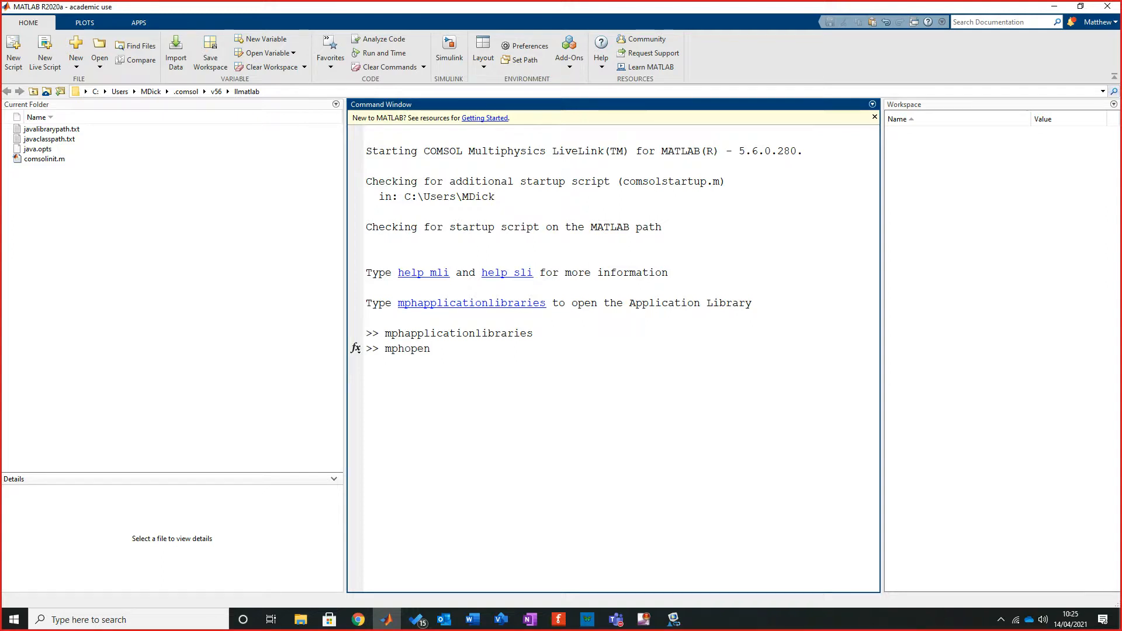
{"action": "key", "text": "Return"}
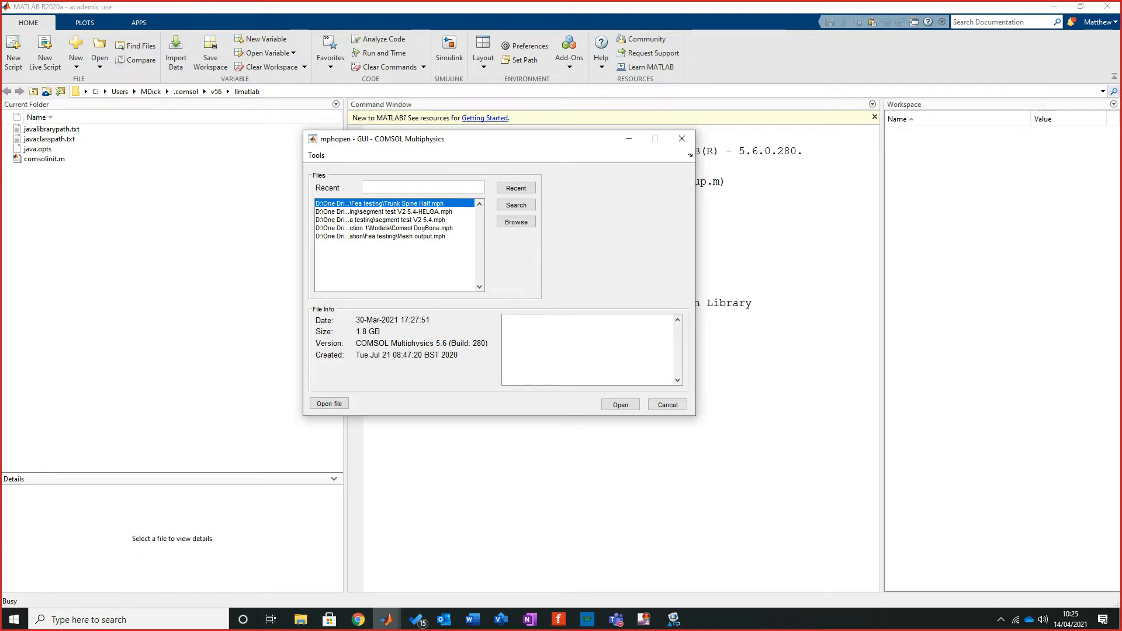
{"action": "left_click", "coordinate": [516, 222]}
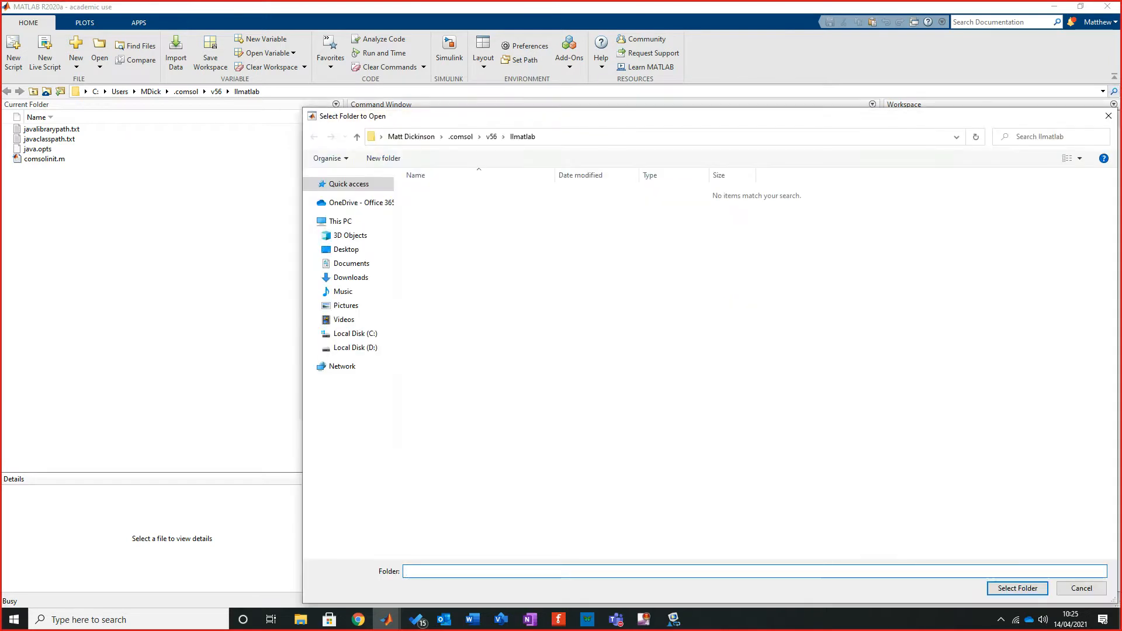
{"action": "left_click", "coordinate": [346, 249]}
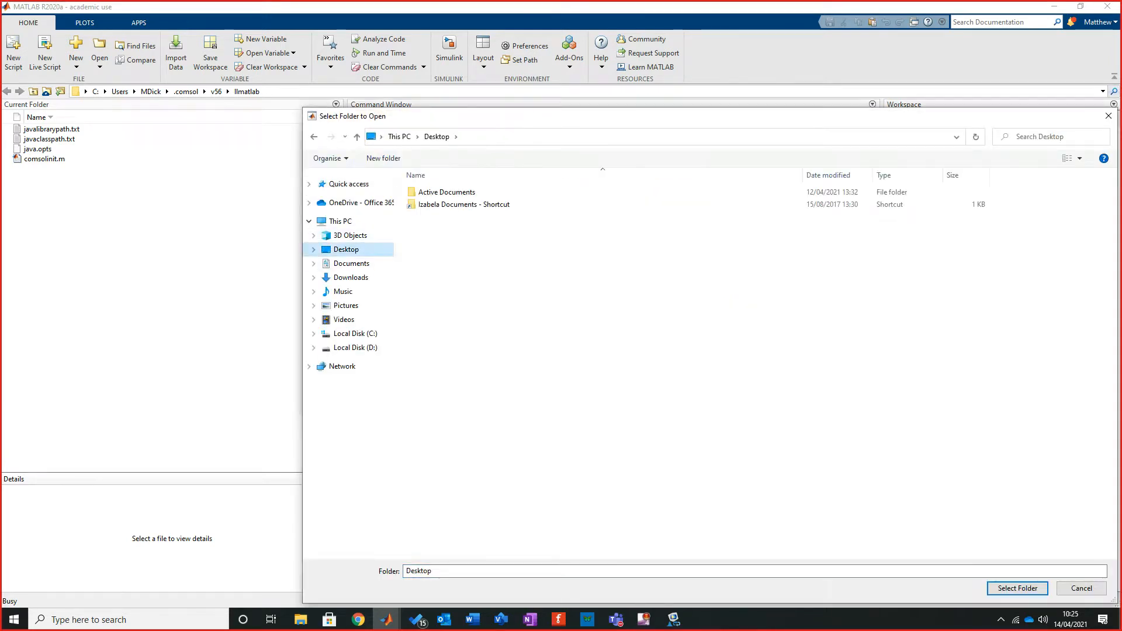
{"action": "left_click", "coordinate": [1017, 586]}
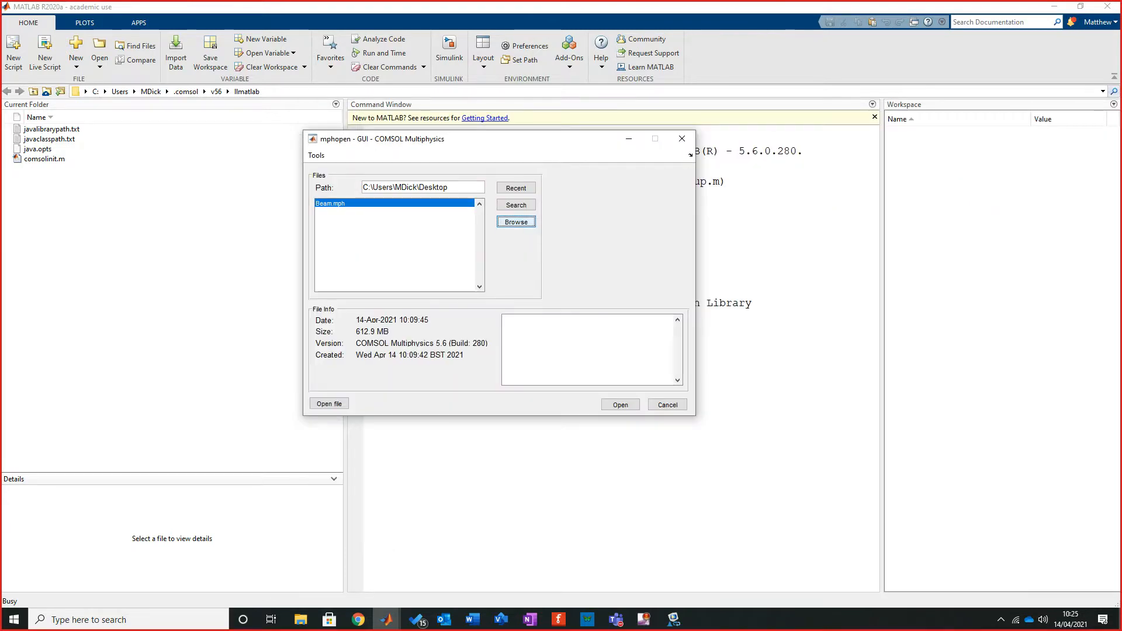
{"action": "left_click", "coordinate": [620, 404]}
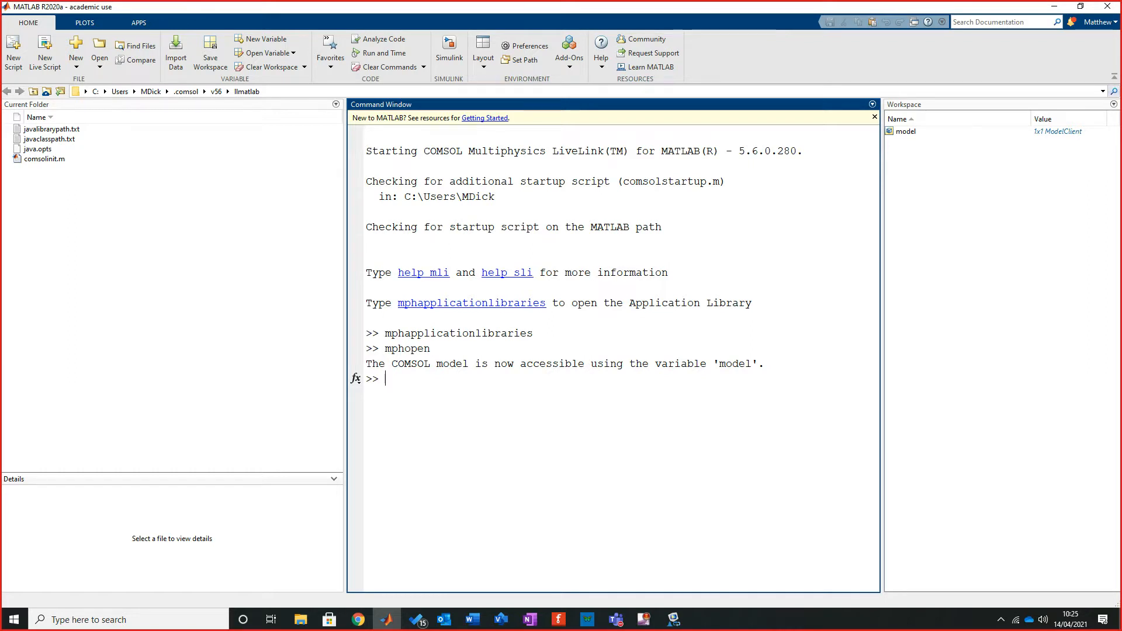
{"action": "type", "text": "help mli"}
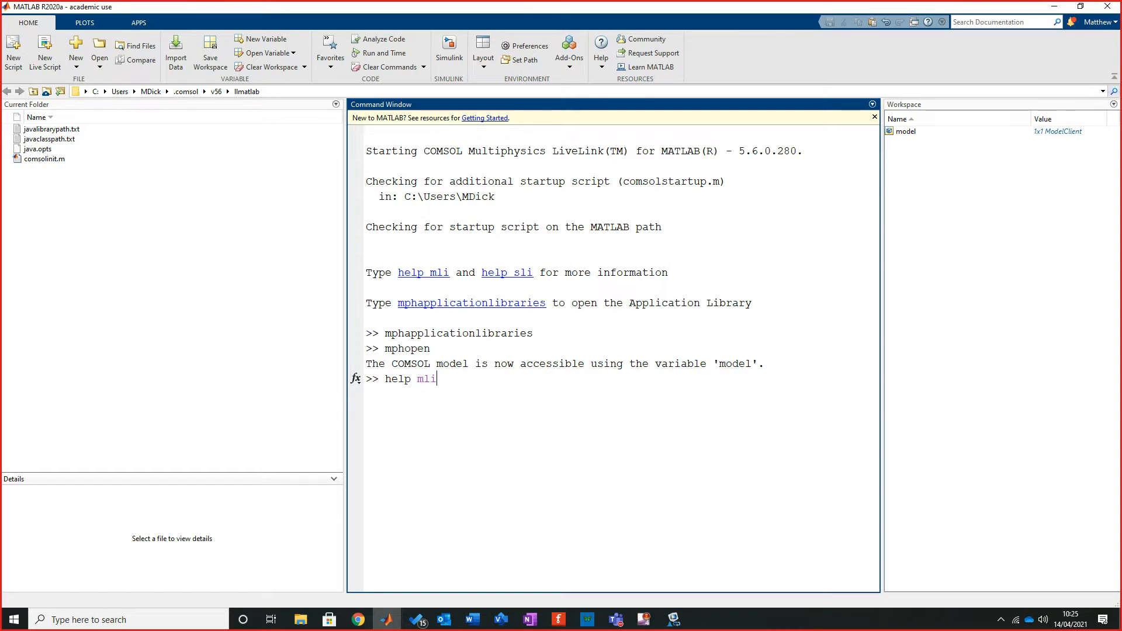
{"action": "key", "text": "Return"}
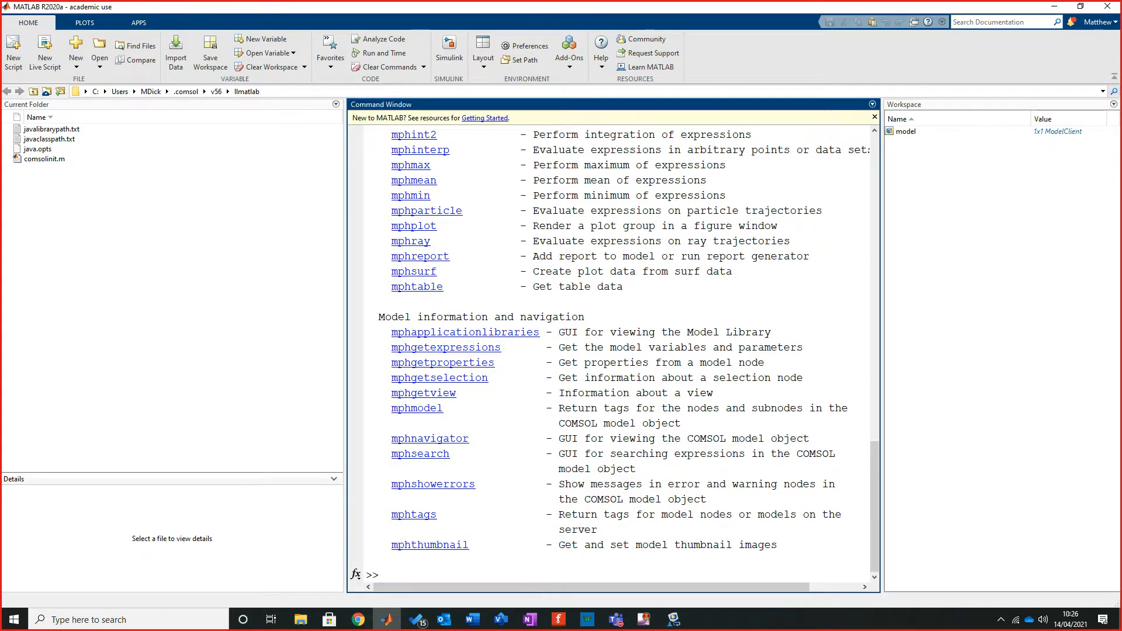
Find mphplot(model,'pg1'); in the command history and run it to plot the beam's von Mises stress.
{"action": "key", "text": "Up"}
{"action": "key", "text": "Up"}
{"action": "key", "text": "Up"}
{"action": "key", "text": "Up"}
{"action": "key", "text": "Up"}
{"action": "key", "text": "Up"}
{"action": "key", "text": "Up"}
{"action": "key", "text": "Up"}
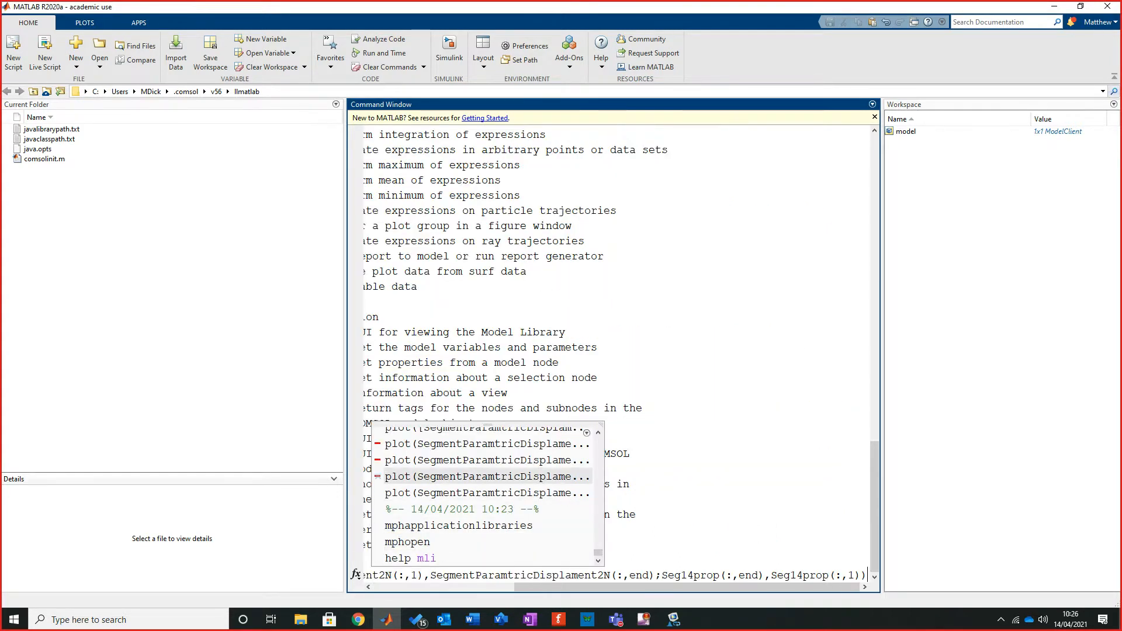
{"action": "key", "text": "Up"}
{"action": "key", "text": "Up"}
{"action": "key", "text": "Up"}
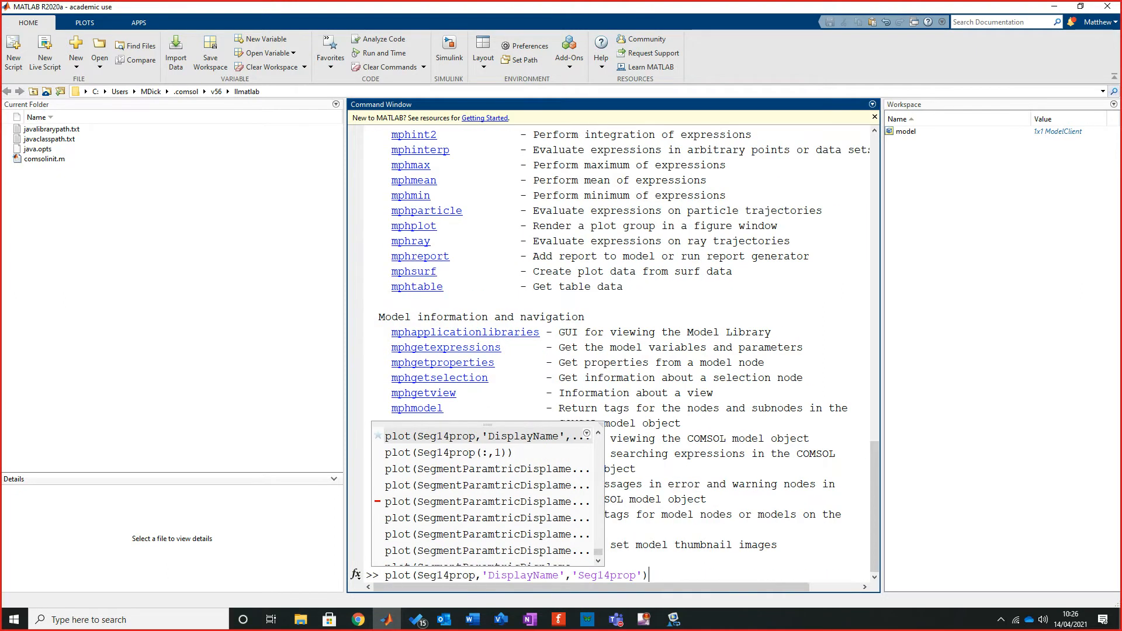
{"action": "key", "text": "Up"}
{"action": "key", "text": "Up"}
{"action": "key", "text": "Up"}
{"action": "key", "text": "Up"}
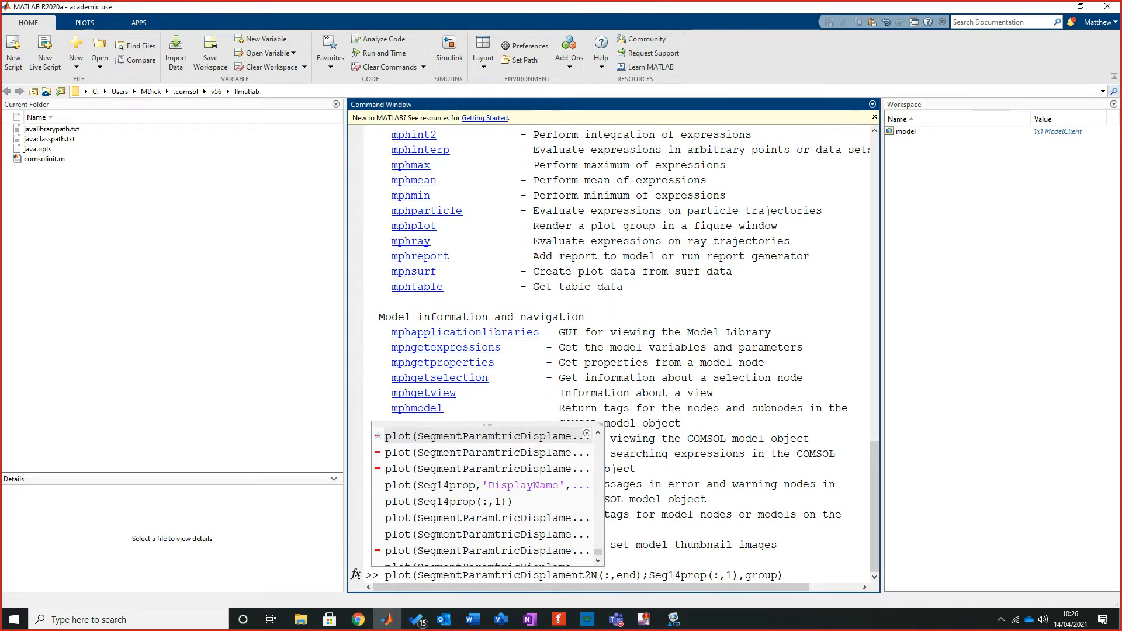
{"action": "key", "text": "Up"}
{"action": "key", "text": "Up"}
{"action": "key", "text": "Up"}
{"action": "key", "text": "Up"}
{"action": "key", "text": "Up"}
{"action": "key", "text": "Up"}
{"action": "key", "text": "Up"}
{"action": "key", "text": "Up"}
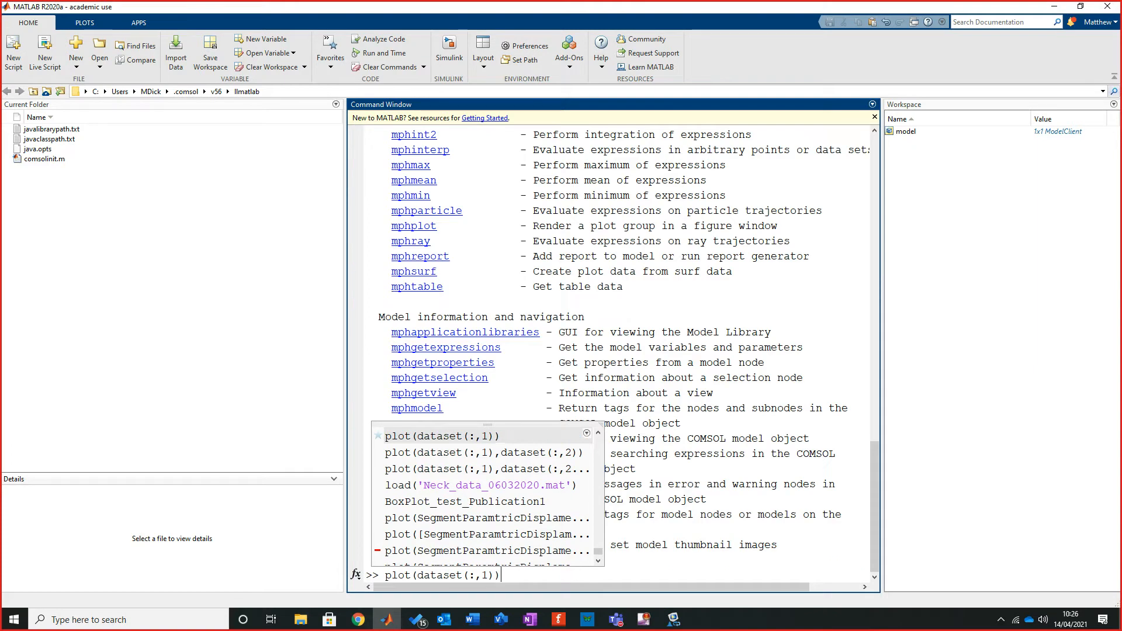
{"action": "key", "text": "Up"}
{"action": "key", "text": "Up"}
{"action": "key", "text": "Up"}
{"action": "key", "text": "Up"}
{"action": "key", "text": "Up"}
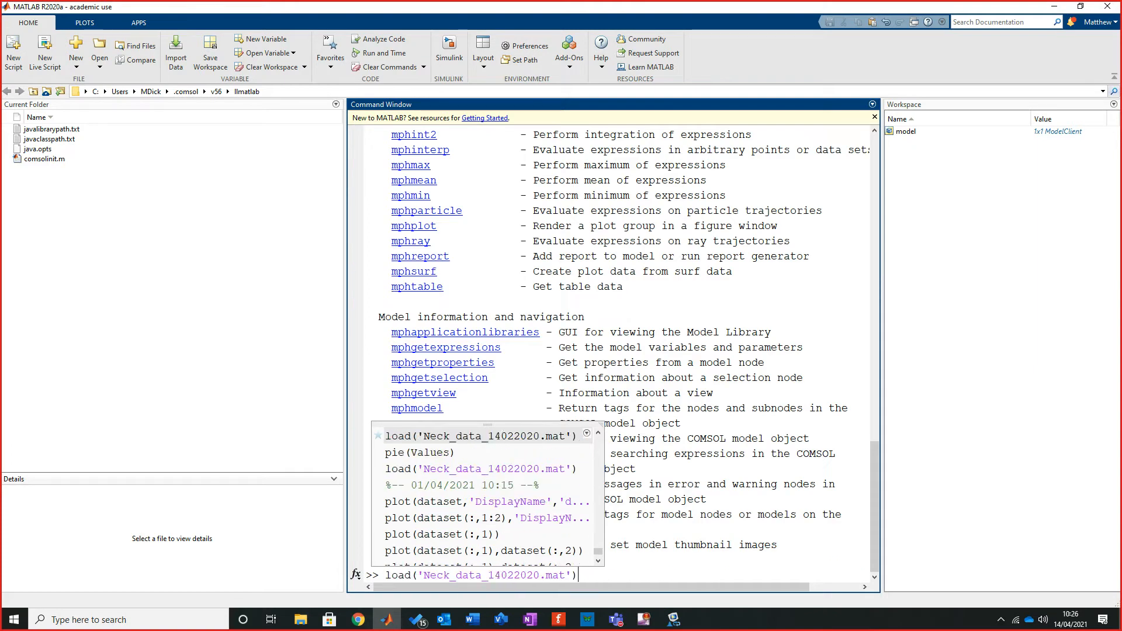
{"action": "key", "text": "Up"}
{"action": "key", "text": "Up"}
{"action": "key", "text": "Up"}
{"action": "key", "text": "Up"}
{"action": "key", "text": "Up"}
{"action": "key", "text": "Up"}
{"action": "key", "text": "Up"}
{"action": "key", "text": "Up"}
{"action": "key", "text": "Up"}
{"action": "key", "text": "Up"}
{"action": "key", "text": "Up"}
{"action": "key", "text": "Up"}
{"action": "key", "text": "Up"}
{"action": "key", "text": "Up"}
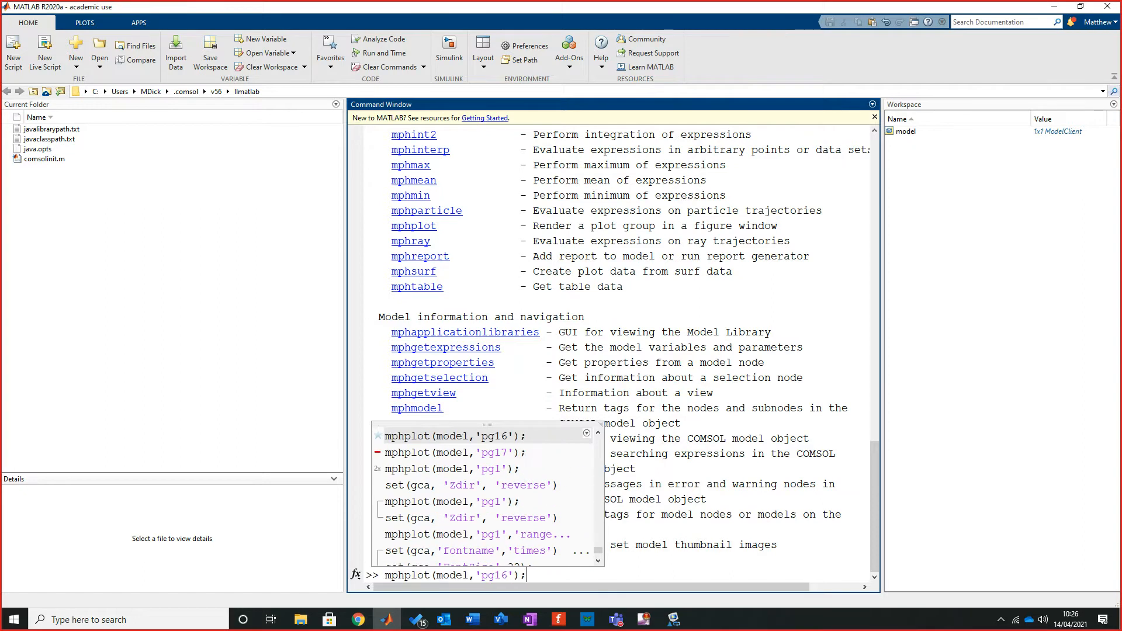
{"action": "key", "text": "Down"}
{"action": "key", "text": "Down"}
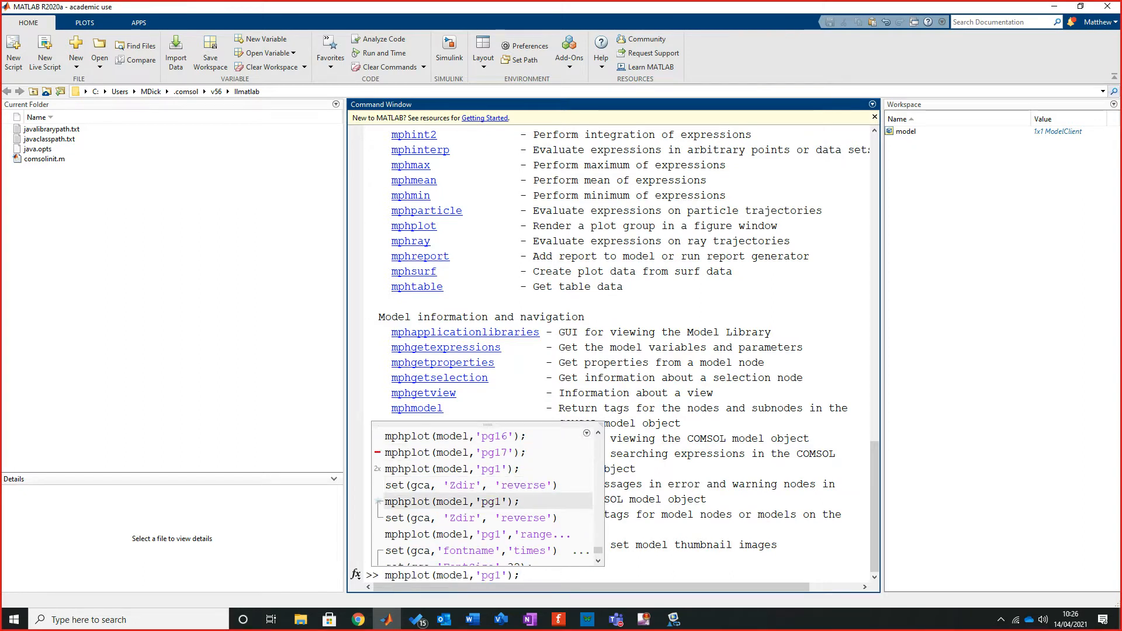
{"action": "key", "text": "Escape"}
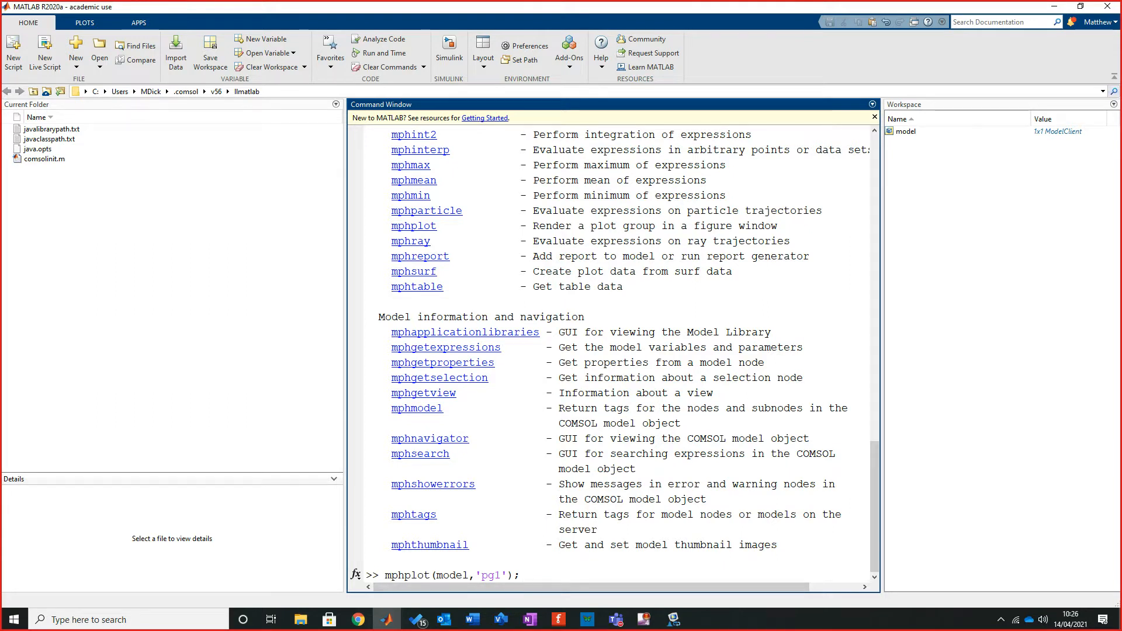
{"action": "key", "text": "Return"}
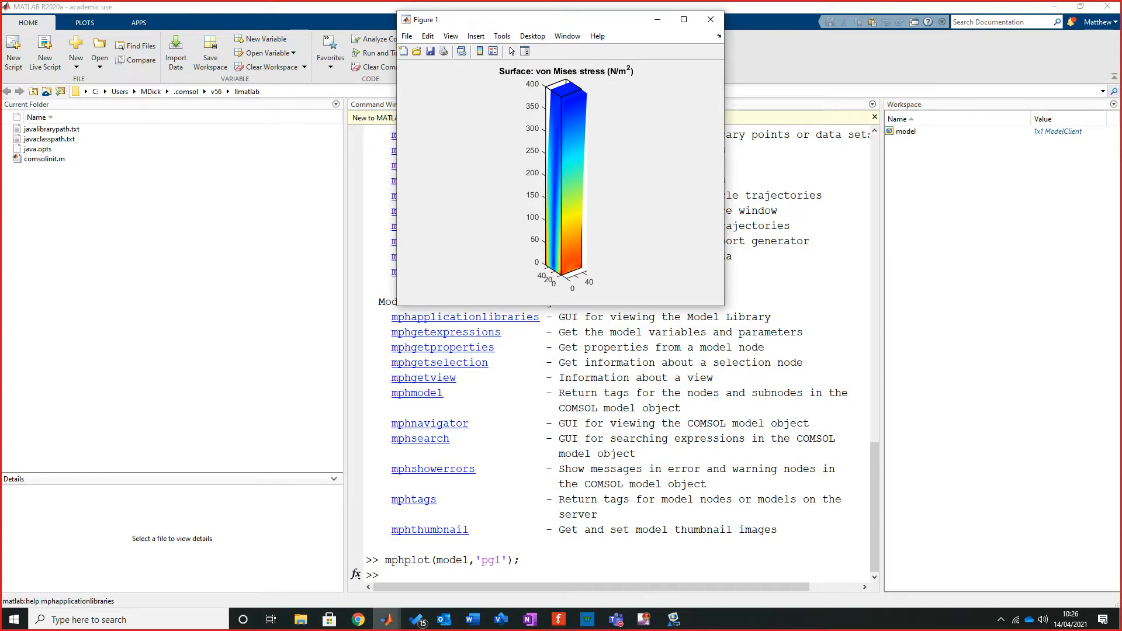
Examine the stress plot in an enlarged figure window with data tips enabled, and close the figure.
{"action": "left_click_drag", "start_coordinate": [397, 305], "coordinate": [37, 527]}
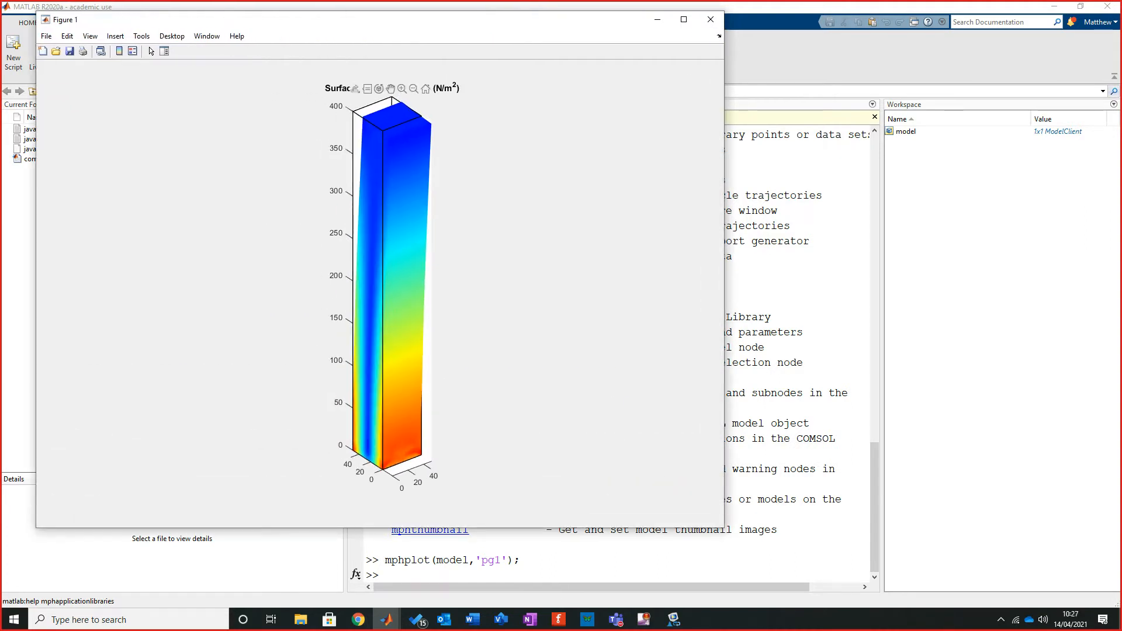
{"action": "left_click", "coordinate": [367, 89]}
{"action": "left_click_drag", "start_coordinate": [374, 286], "coordinate": [213, 279]}
{"action": "left_click", "coordinate": [710, 19]}
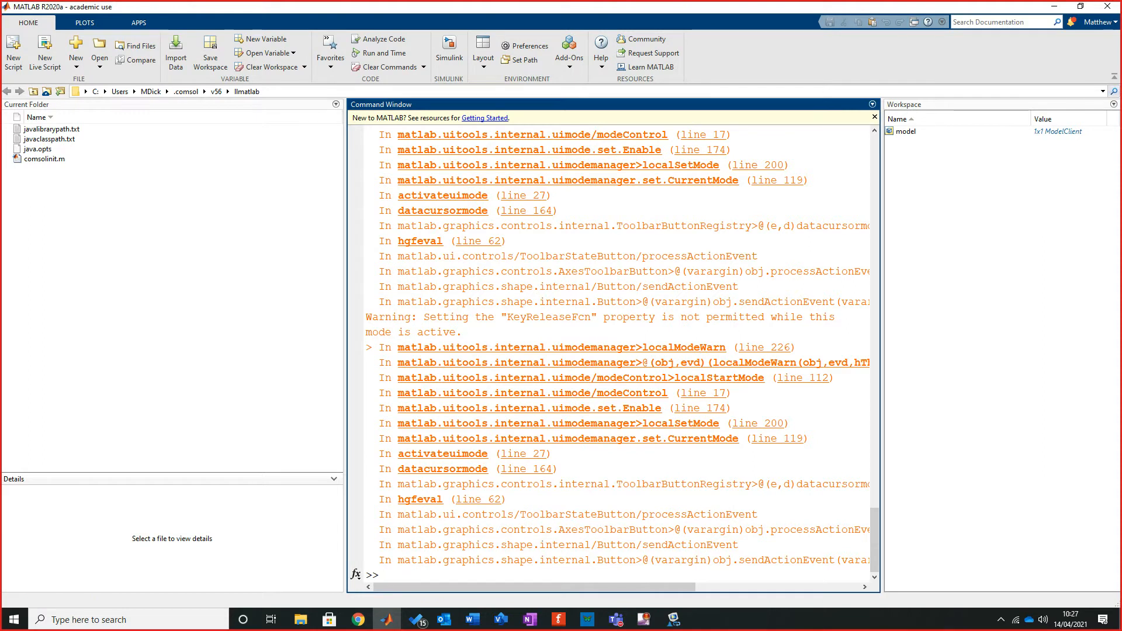
Look back through the LiveLink function list to the mesh functions and show the help for mphmesh.
{"action": "scroll", "coordinate": [613, 351], "scroll_direction": "up", "scroll_amount": 15}
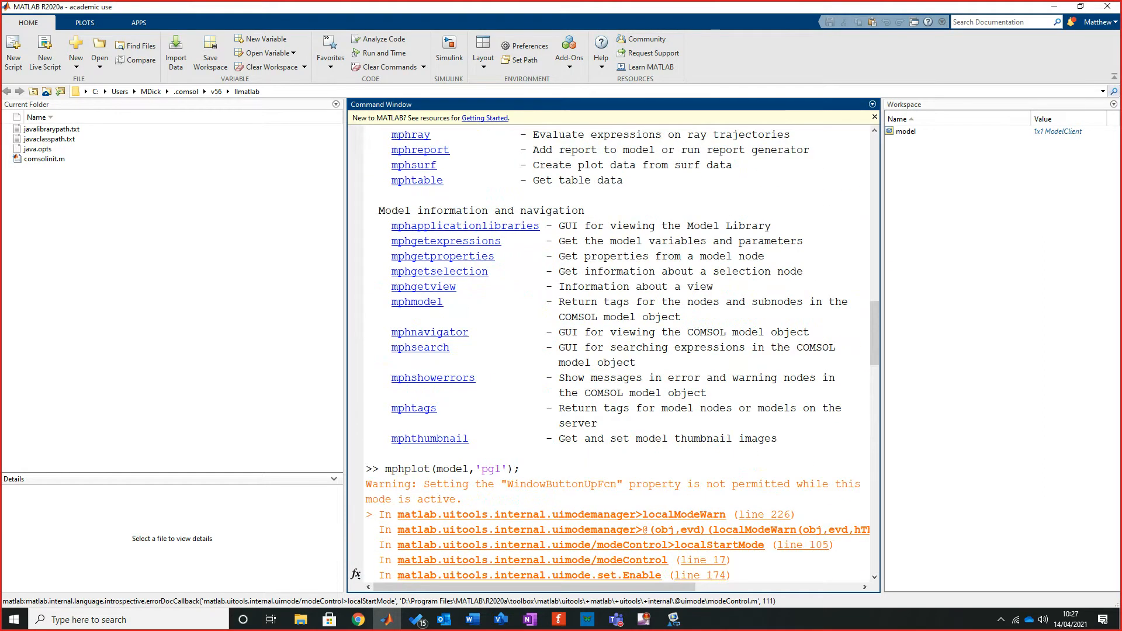
{"action": "scroll", "coordinate": [613, 351], "scroll_direction": "down", "scroll_amount": 9}
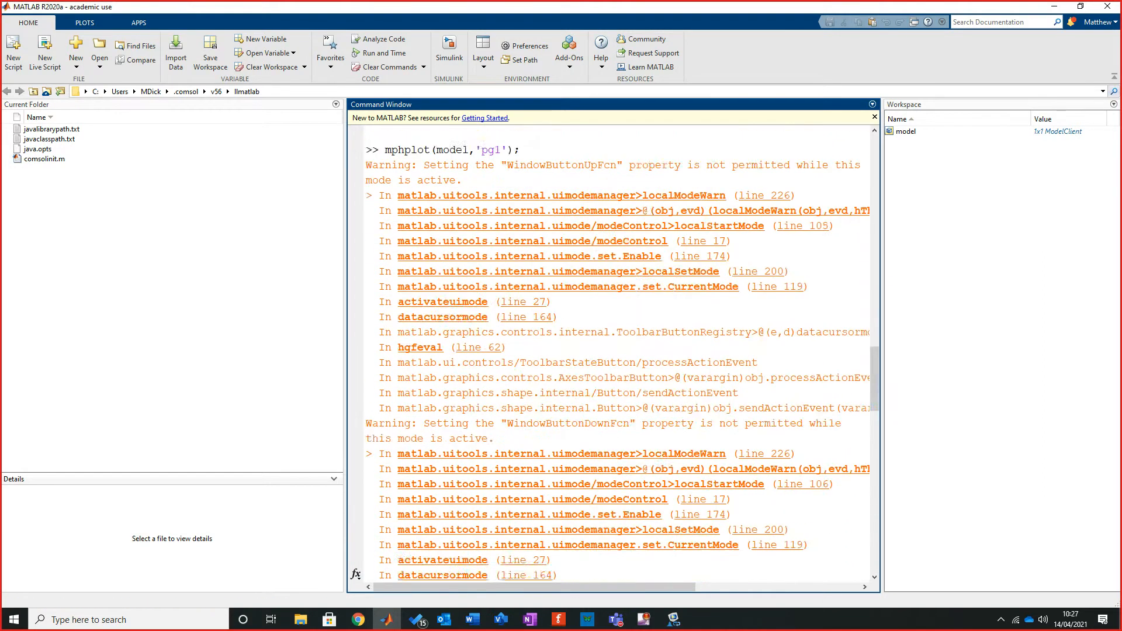
{"action": "scroll", "coordinate": [613, 351], "scroll_direction": "up", "scroll_amount": 10}
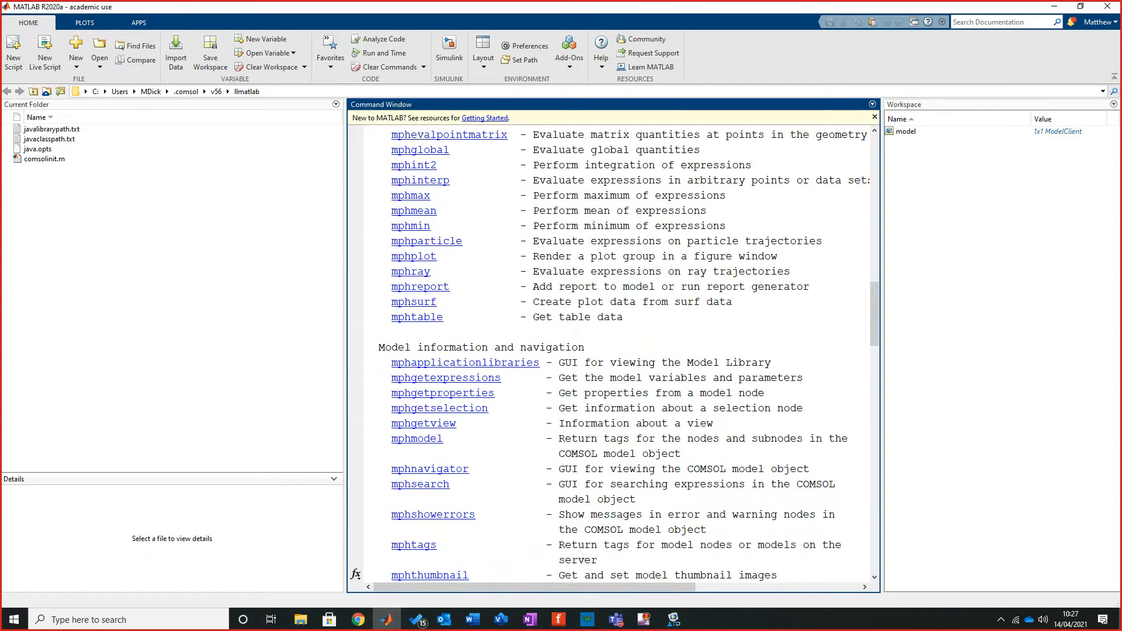
{"action": "scroll", "coordinate": [613, 350], "scroll_direction": "up", "scroll_amount": 1}
{"action": "scroll", "coordinate": [613, 351], "scroll_direction": "up", "scroll_amount": 15}
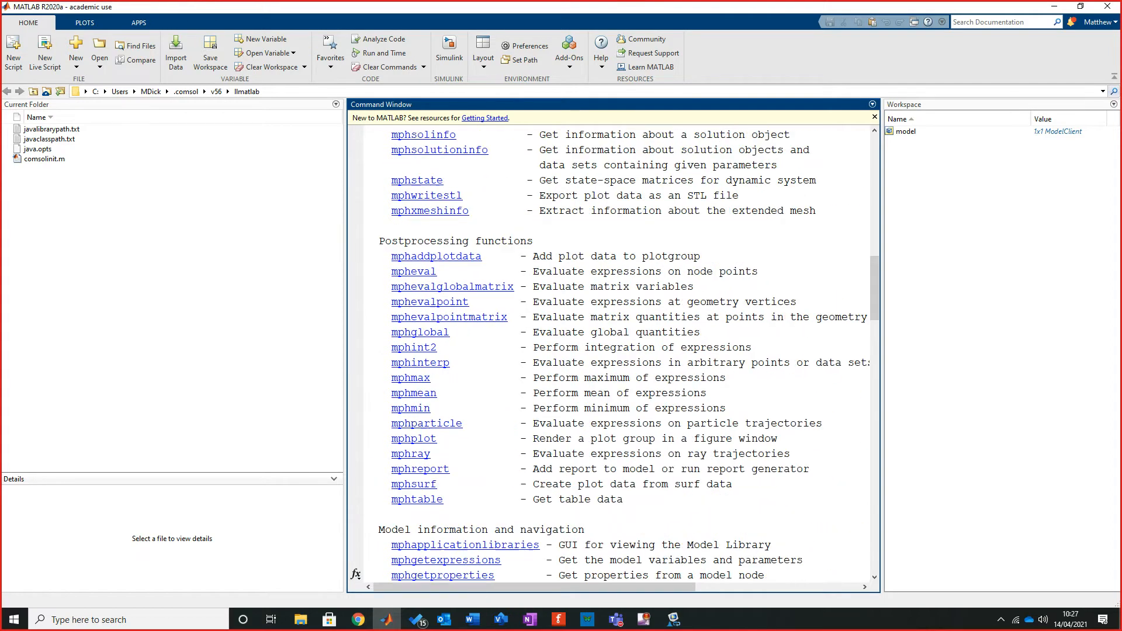
{"action": "scroll", "coordinate": [414, 439], "scroll_direction": "up", "scroll_amount": 6}
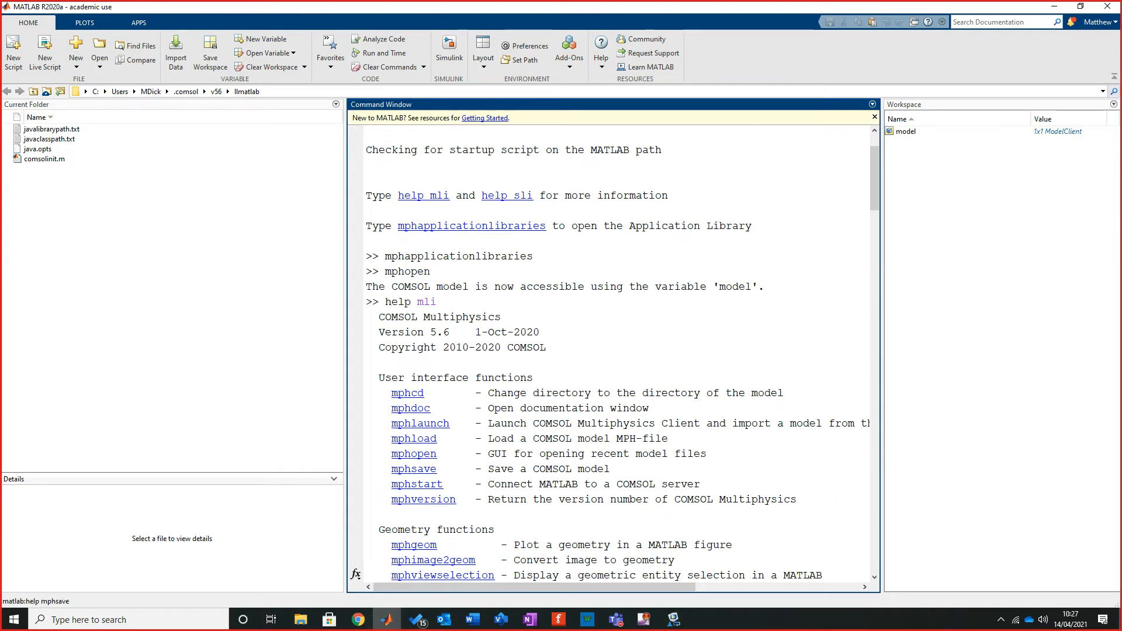
{"action": "scroll", "coordinate": [420, 467], "scroll_direction": "down", "scroll_amount": 2}
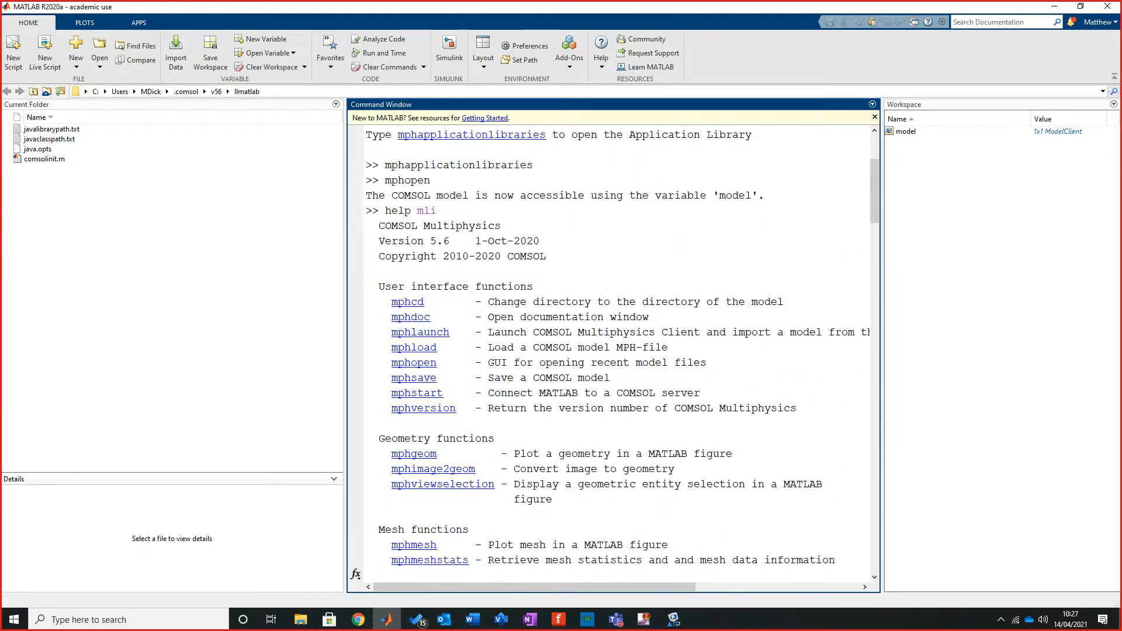
{"action": "scroll", "coordinate": [420, 467], "scroll_direction": "down", "scroll_amount": 2}
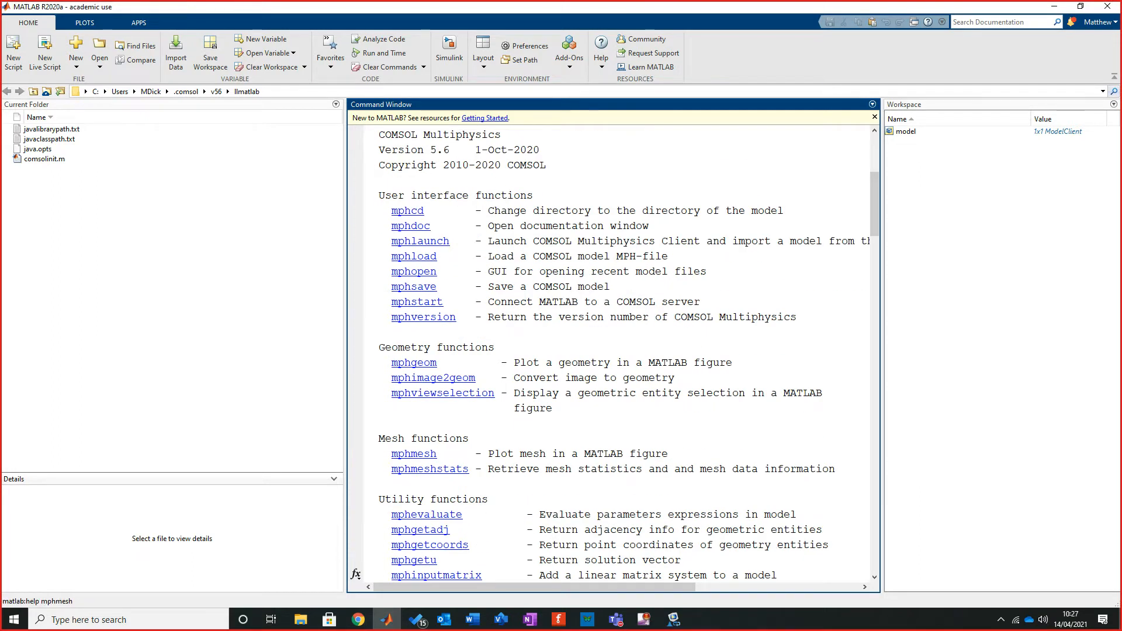
{"action": "left_click", "coordinate": [413, 453]}
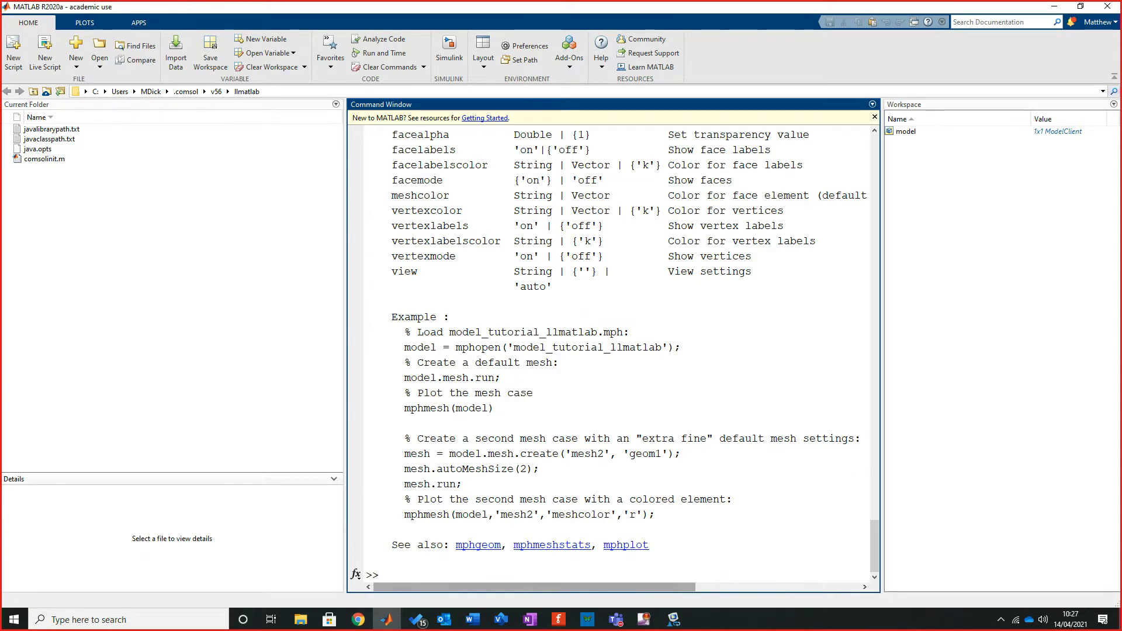
Change the previous plot command to mphmesh(model); and run it to plot the beam's mesh.
{"action": "key", "text": "Up"}
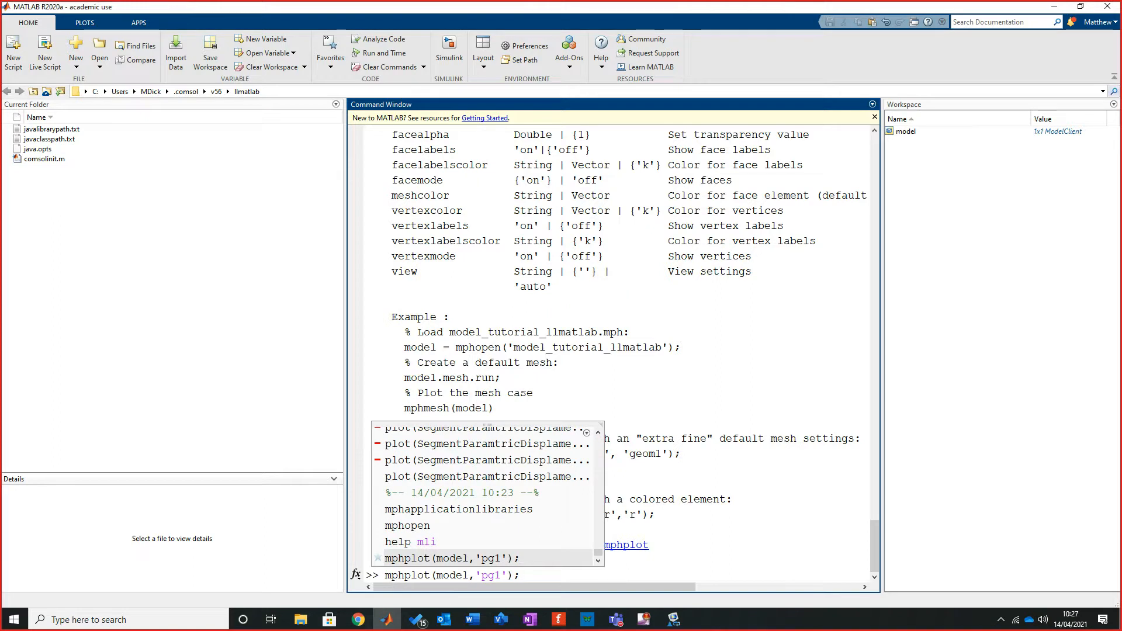
{"action": "left_click", "coordinate": [462, 575]}
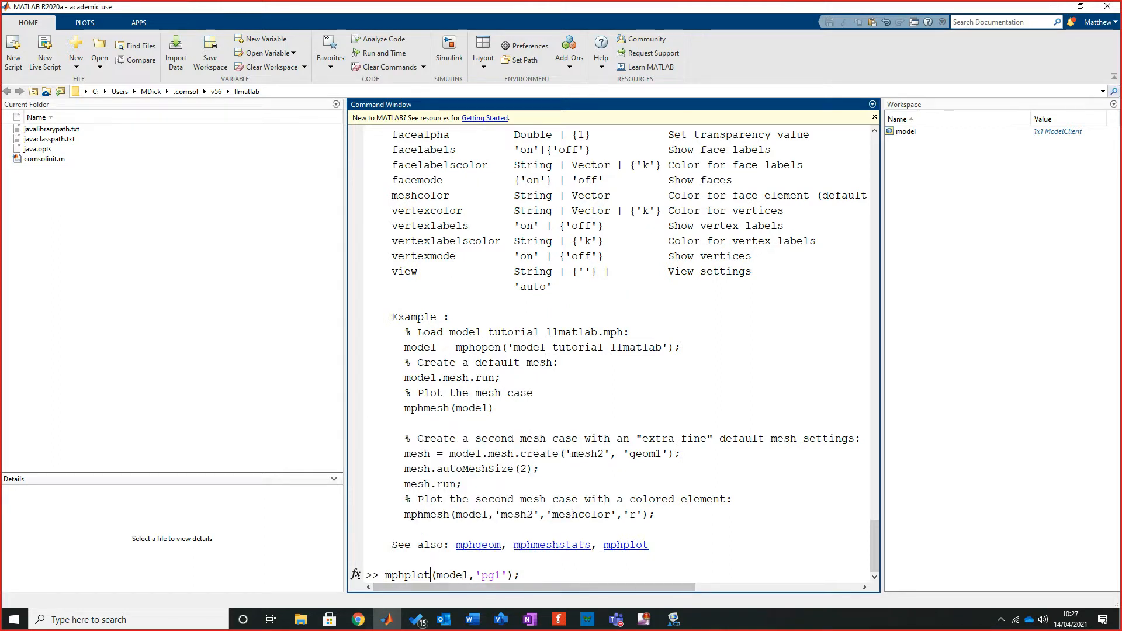
{"action": "key", "text": "BackSpace"}
{"action": "key", "text": "BackSpace"}
{"action": "key", "text": "BackSpace"}
{"action": "key", "text": "BackSpace"}
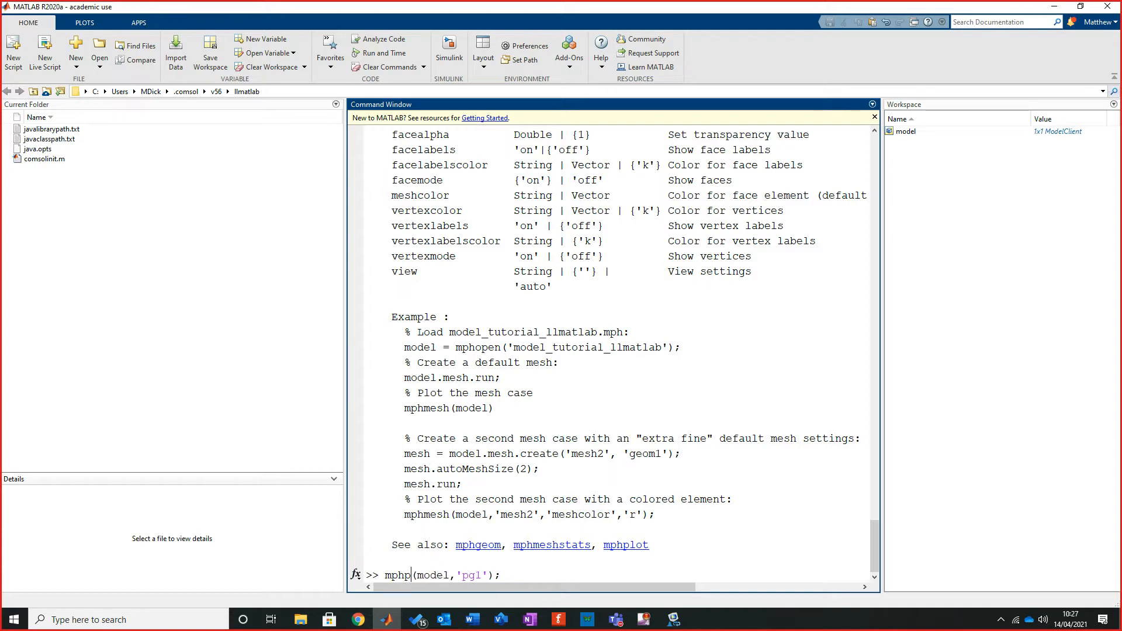
{"action": "type", "text": "mesh"}
{"action": "key", "text": "Delete"}
{"action": "key", "text": "Delete"}
{"action": "key", "text": "Delete"}
{"action": "key", "text": "Delete"}
{"action": "key", "text": "Delete"}
{"action": "key", "text": "Delete"}
{"action": "key", "text": "Return"}
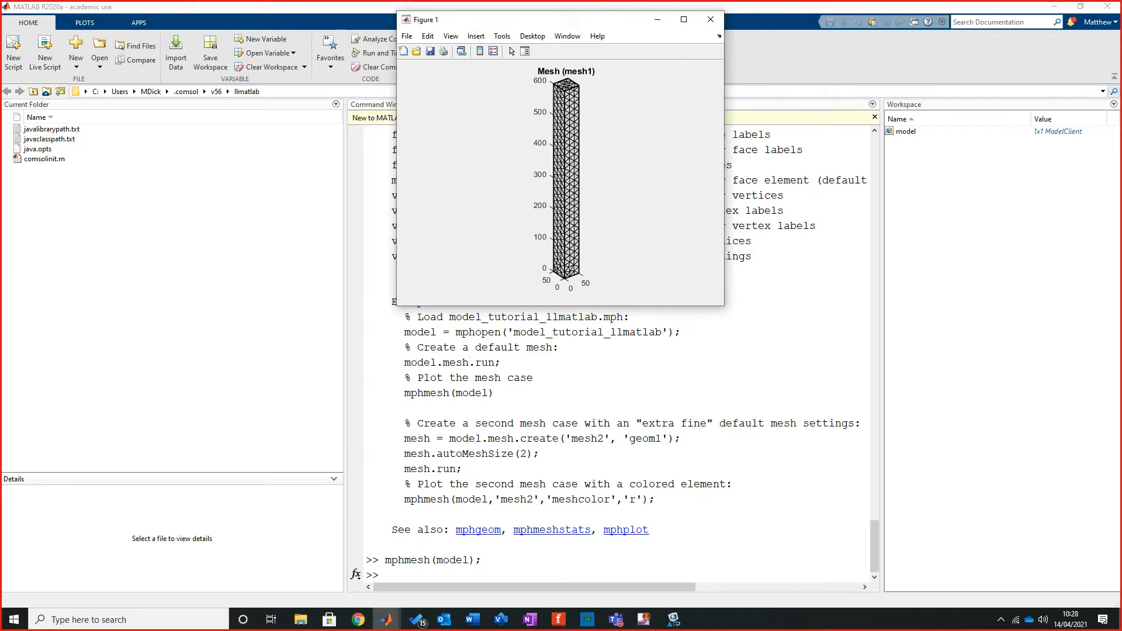
Examine the mesh plot in an enlarged, repositioned figure window, and close the figure.
{"action": "left_click_drag", "start_coordinate": [397, 305], "coordinate": [76, 564]}
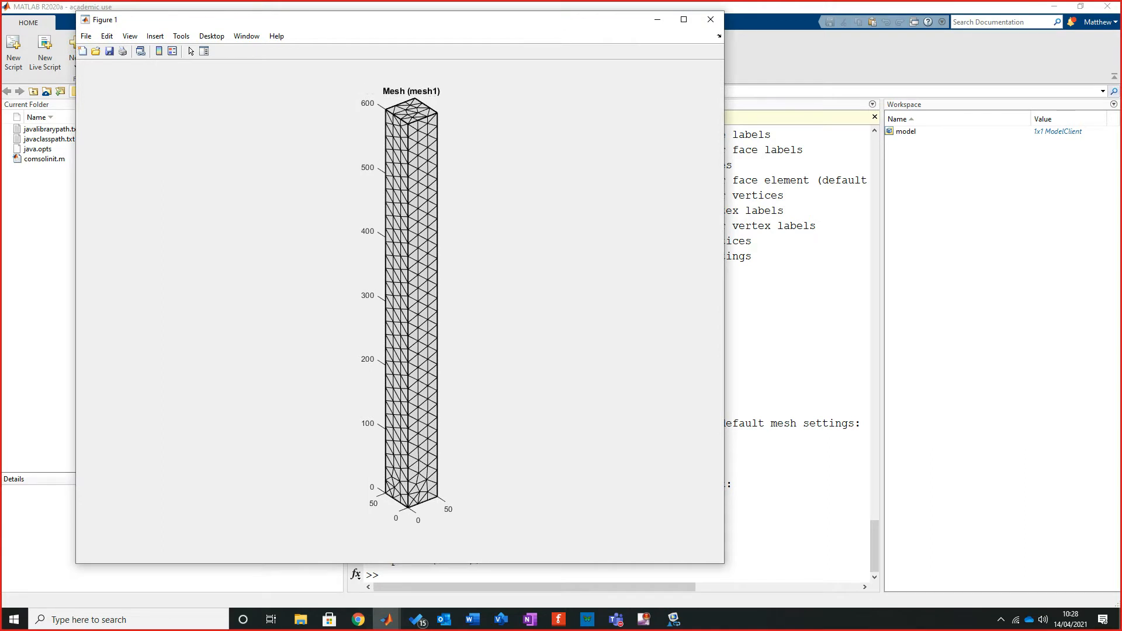
{"action": "left_click_drag", "start_coordinate": [363, 20], "coordinate": [697, 37]}
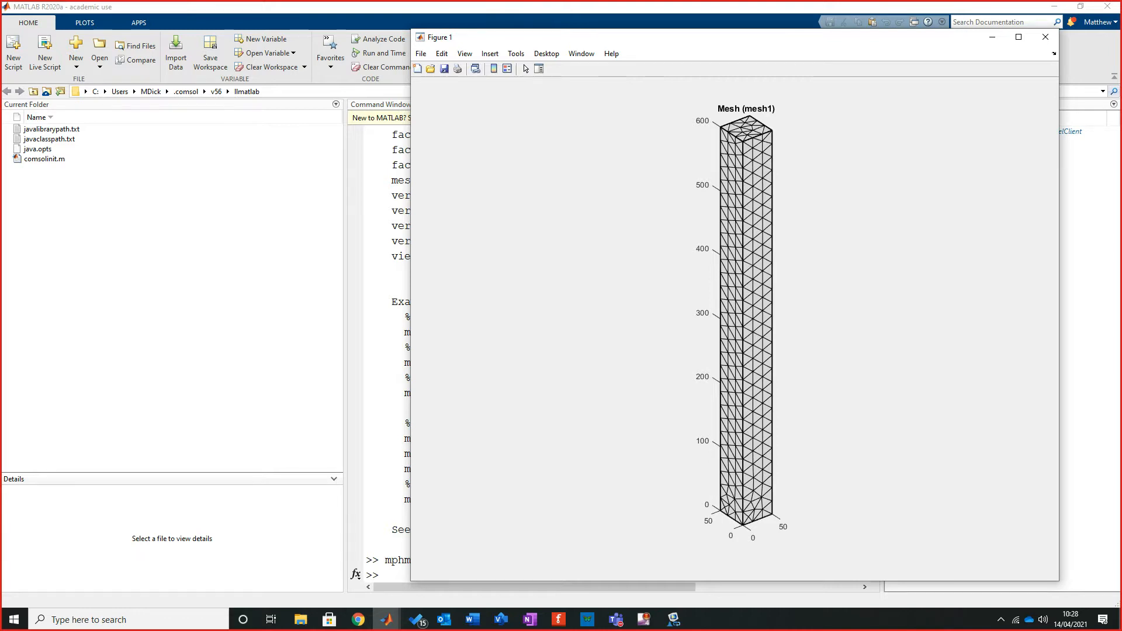
{"action": "left_click", "coordinate": [1045, 37]}
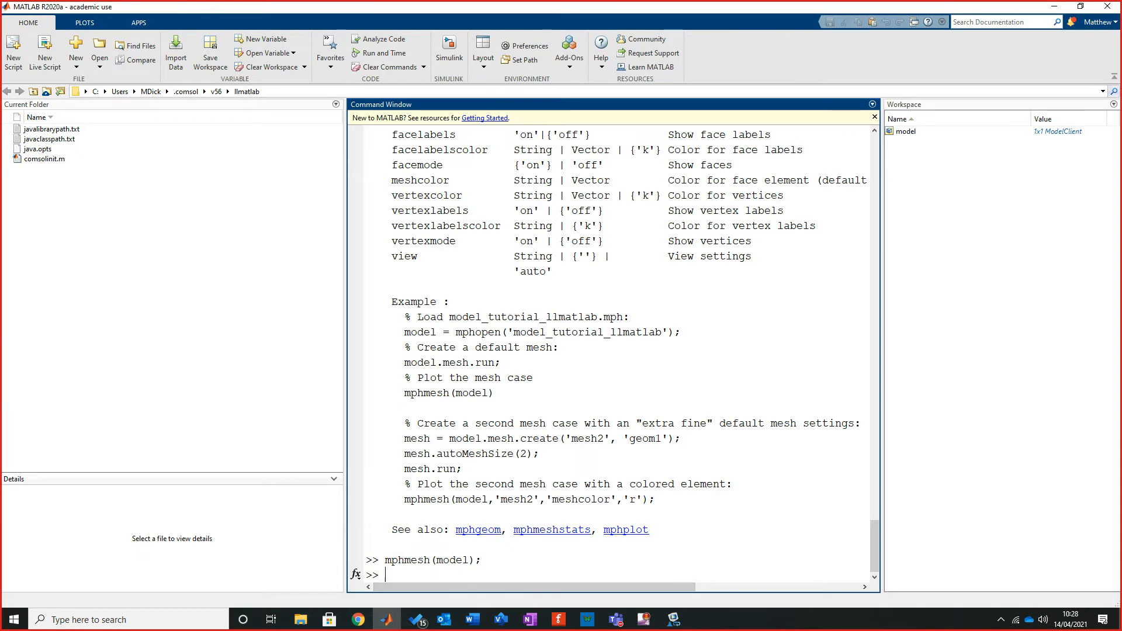
Recall the earlier mphplot command, change its plot group to 'pg3', and run mphplot(model,'pg3'); to plot the line graphs.
{"action": "key", "text": "Up"}
{"action": "key", "text": "Up"}
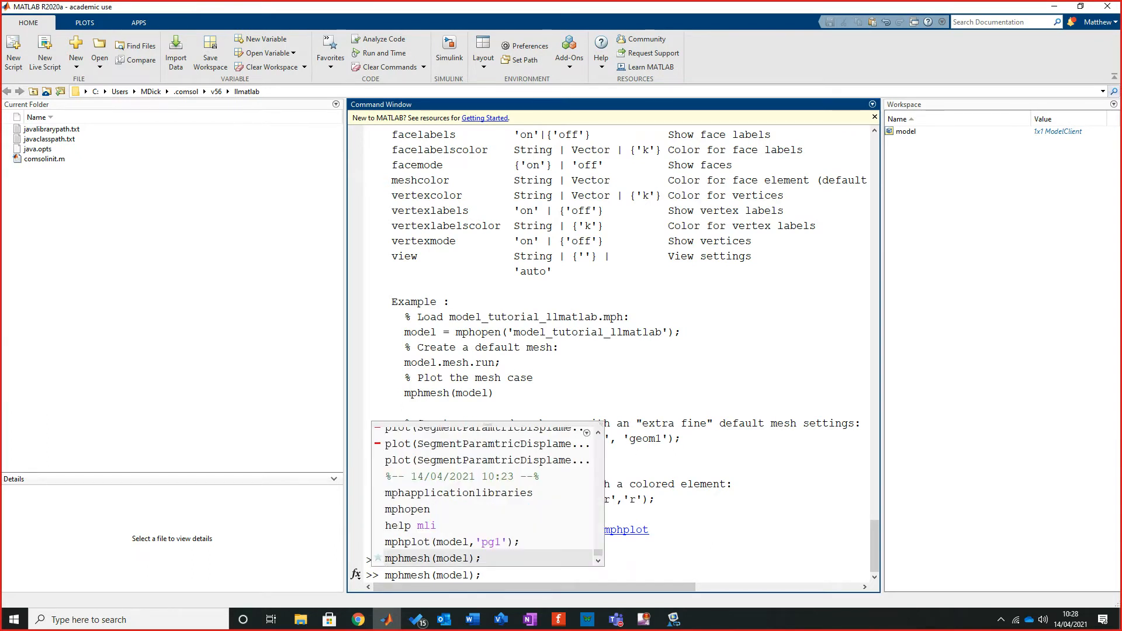
{"action": "key", "text": "Left"}
{"action": "key", "text": "Left"}
{"action": "key", "text": "Left"}
{"action": "key", "text": "BackSpace"}
{"action": "type", "text": "3"}
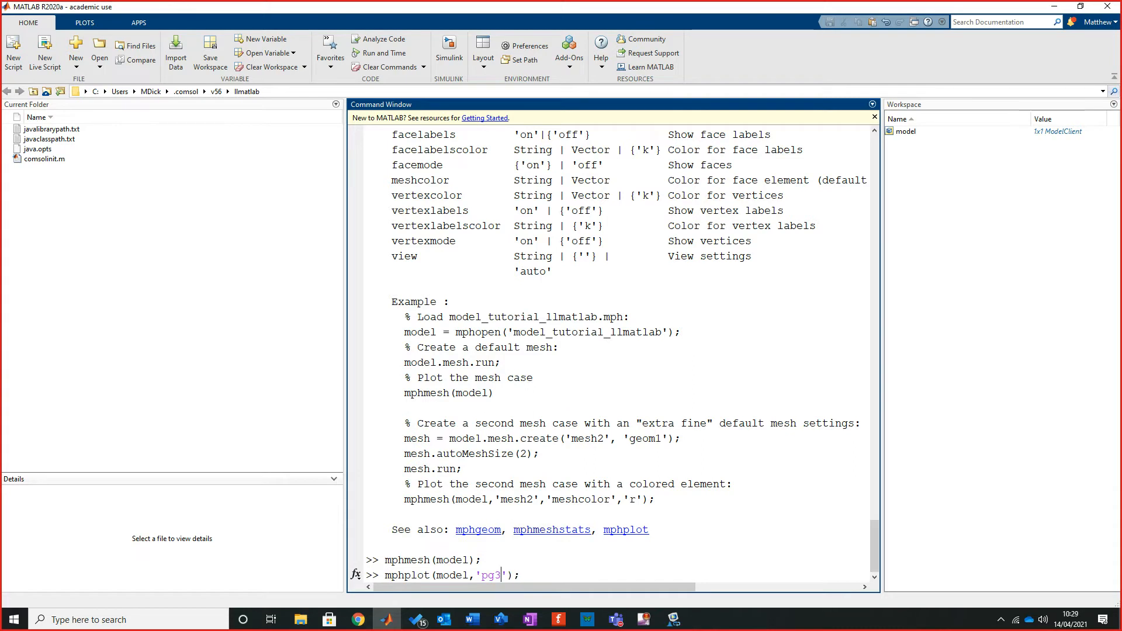
{"action": "key", "text": "Return"}
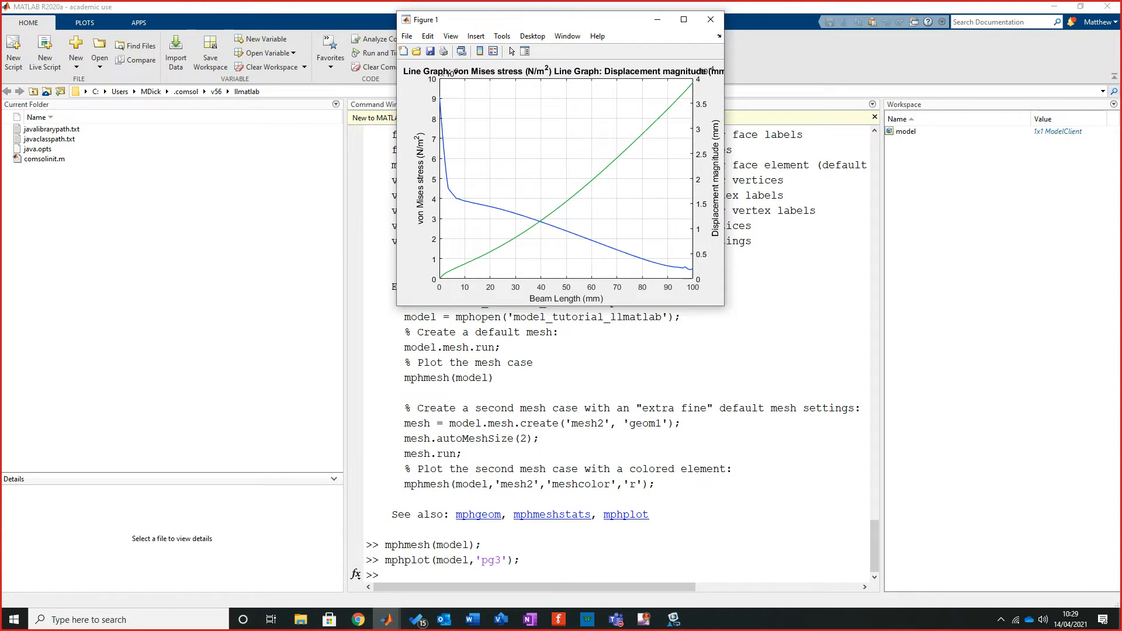
Enlarge the line graph figure and set its axes font to Times at size 16 in the property inspector.
{"action": "left_click", "coordinate": [683, 19]}
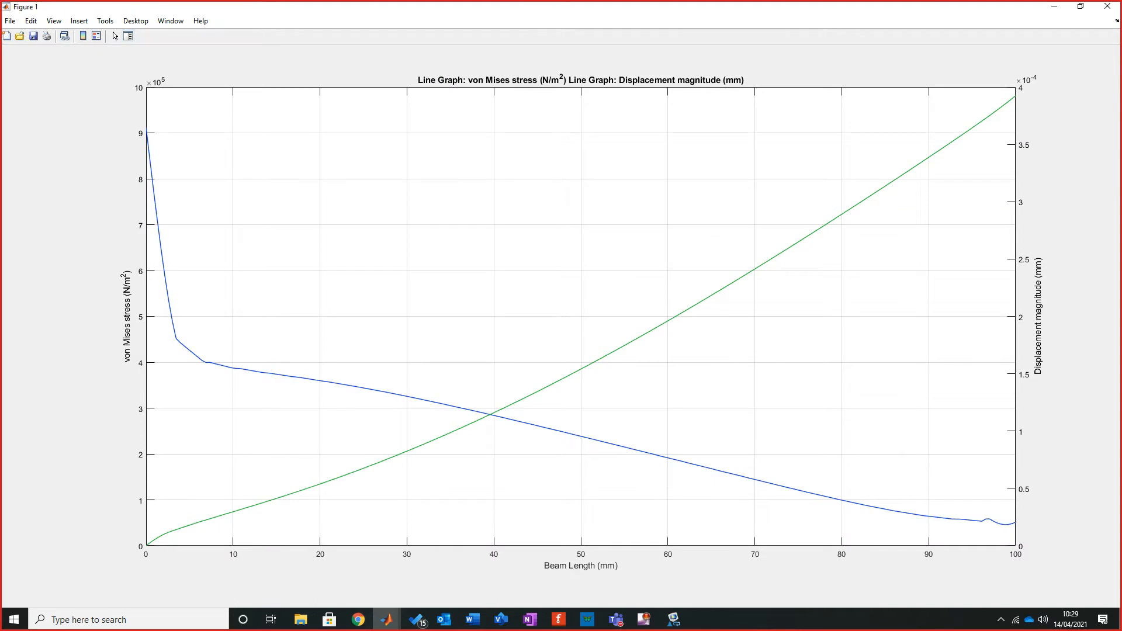
{"action": "left_click", "coordinate": [116, 35]}
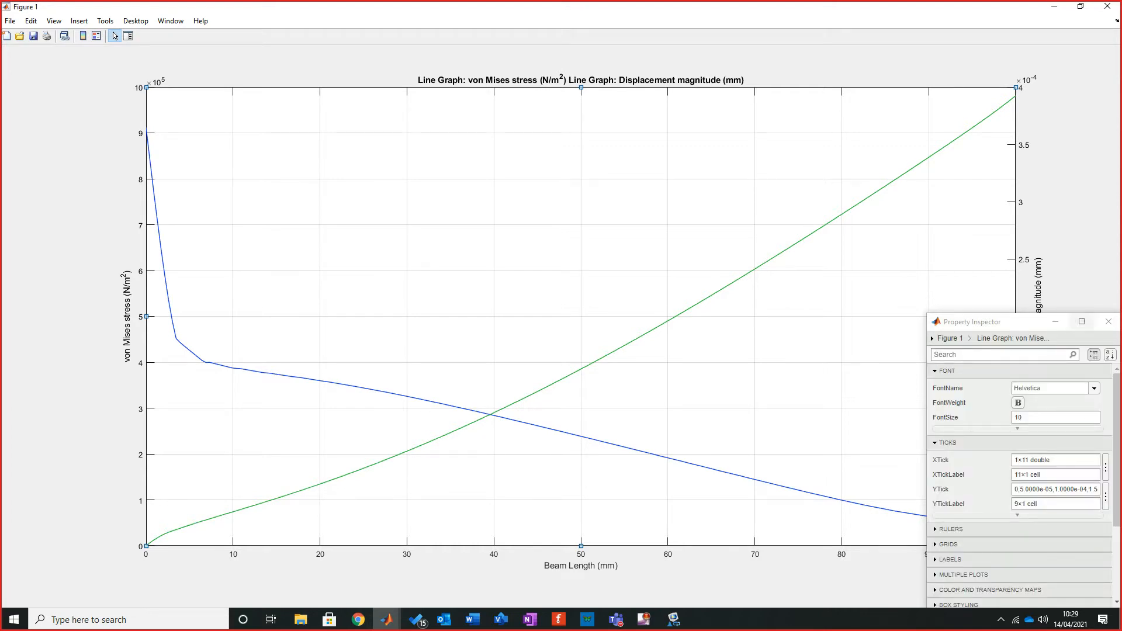
{"action": "left_click", "coordinate": [1094, 388]}
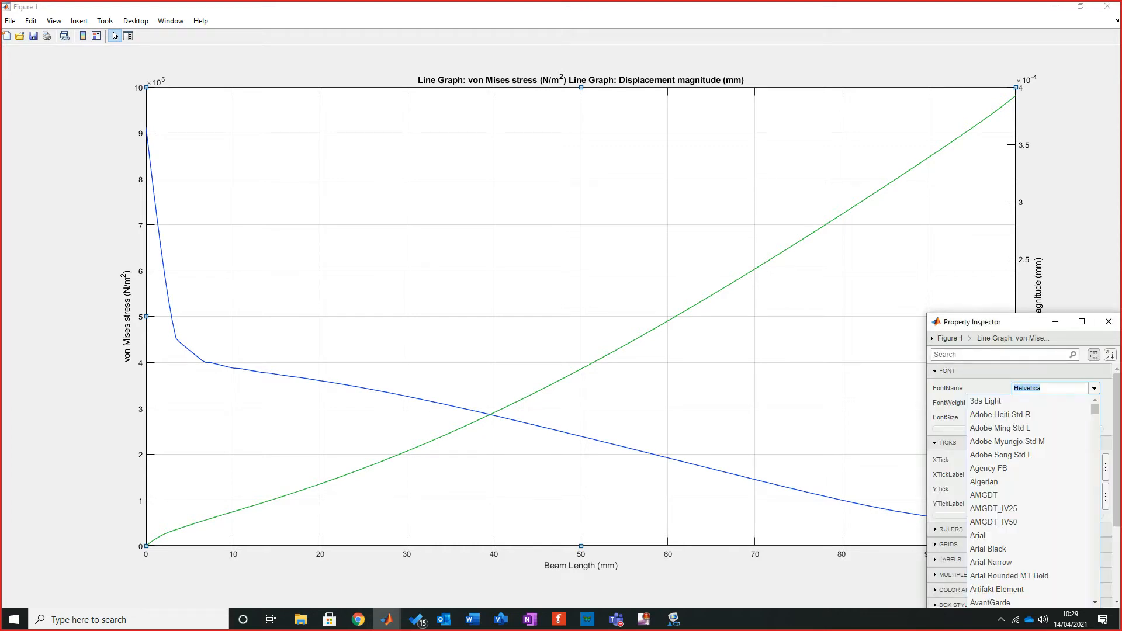
{"action": "type", "text": "Times"}
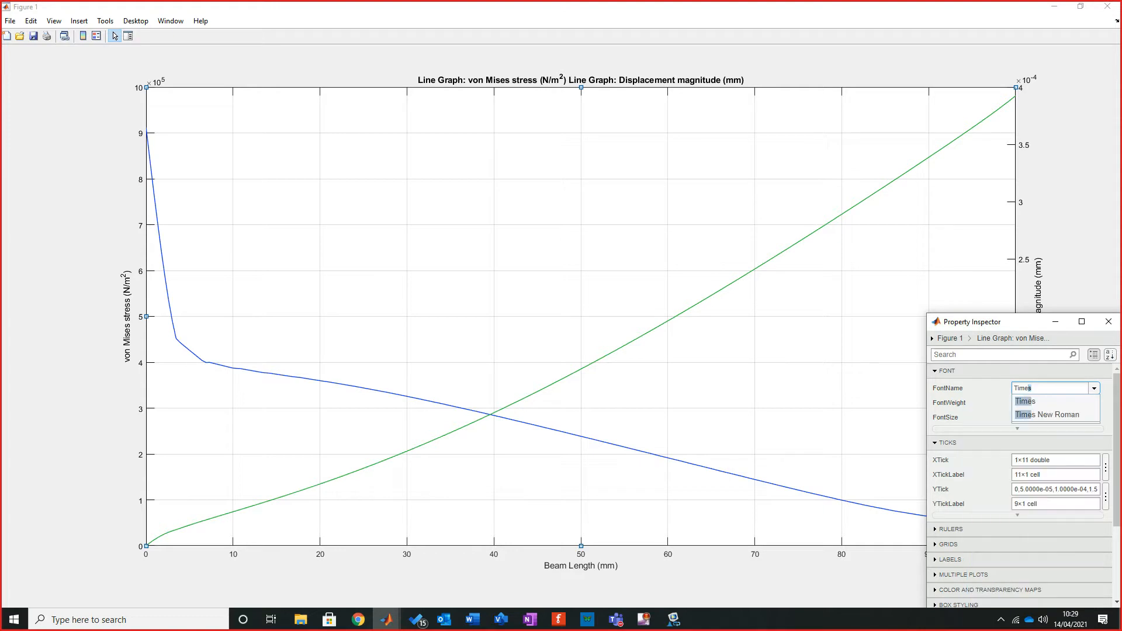
{"action": "key", "text": "Return"}
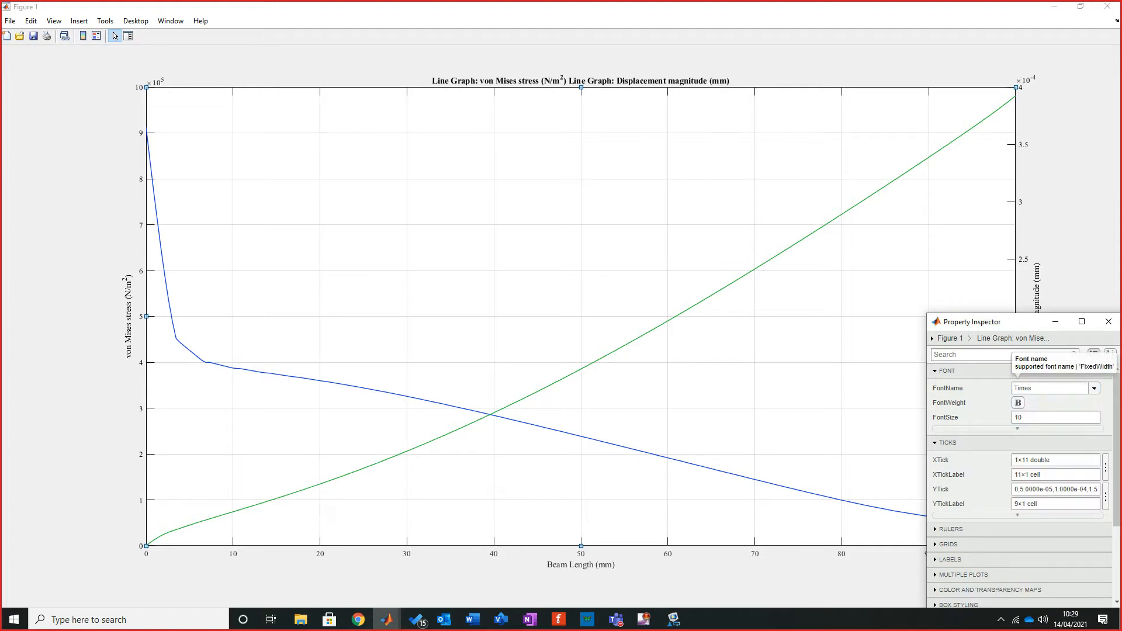
{"action": "double_click", "coordinate": [1017, 417]}
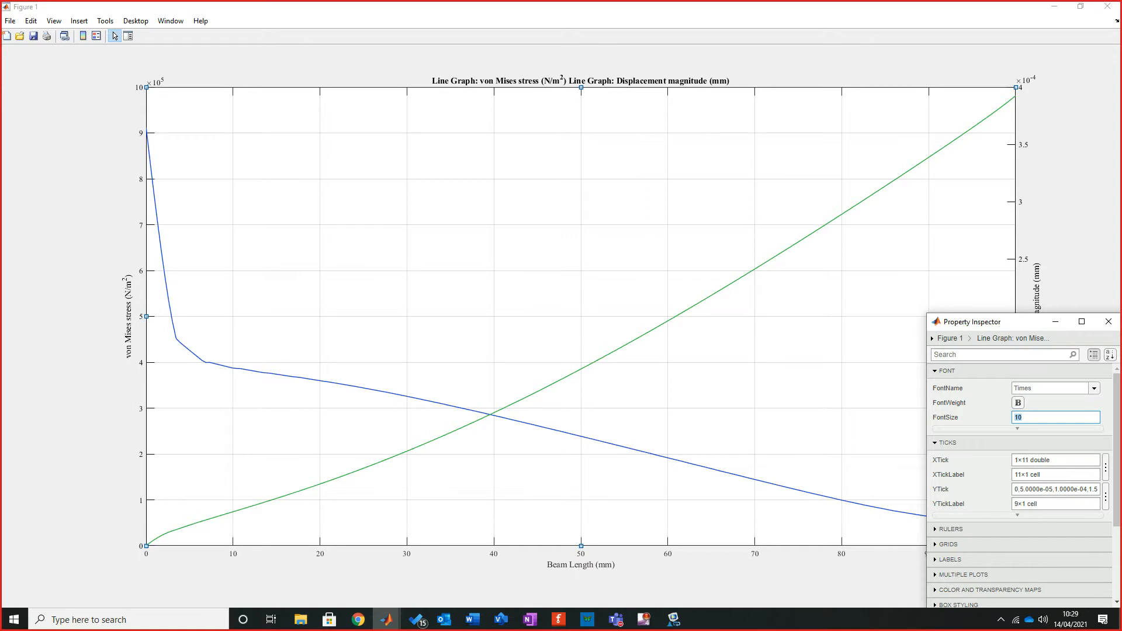
{"action": "type", "text": "16"}
{"action": "key", "text": "Return"}
{"action": "left_click", "coordinate": [1108, 322]}
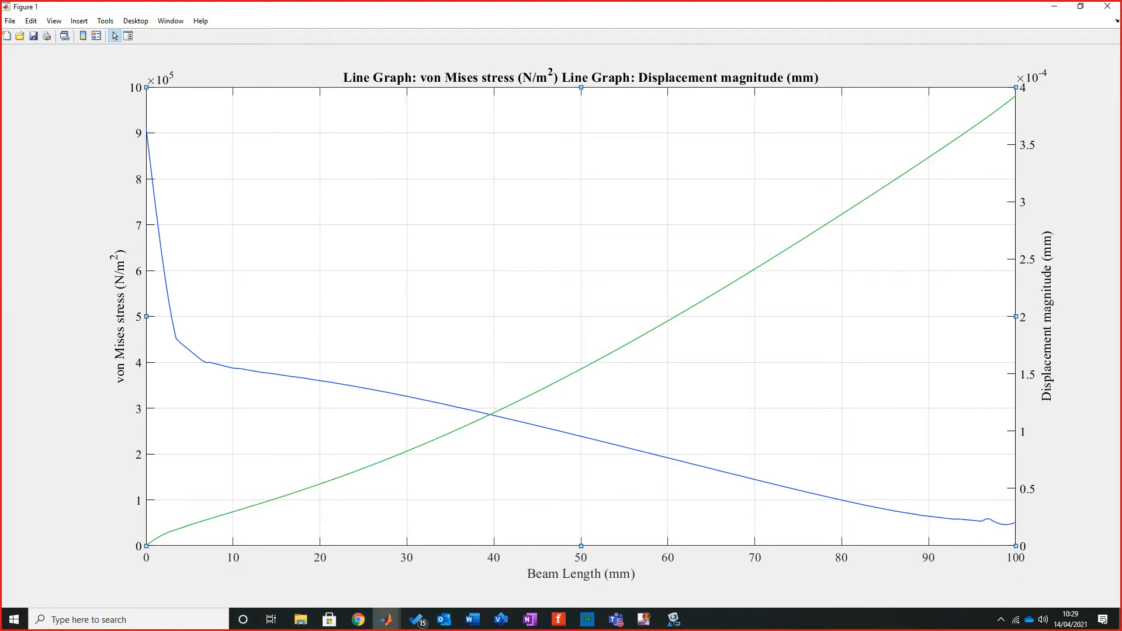
Dock the figure window to one half of the screen and delete the graph's title.
{"action": "left_click_drag", "start_coordinate": [352, 7], "coordinate": [1120, 227]}
{"action": "left_click", "coordinate": [235, 186]}
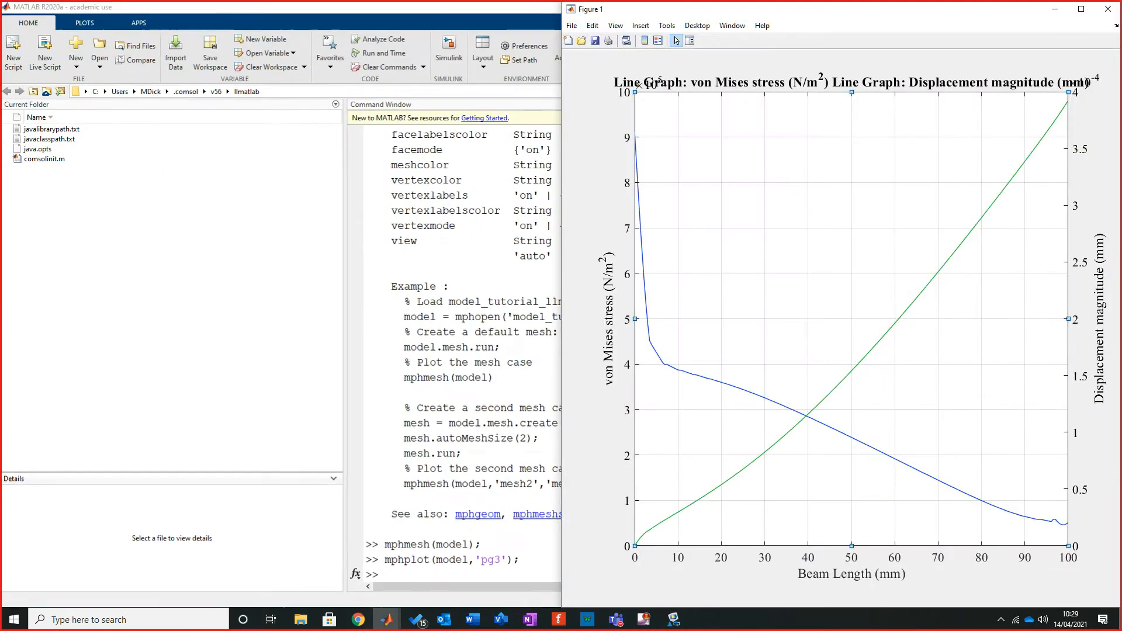
{"action": "left_click", "coordinate": [737, 82]}
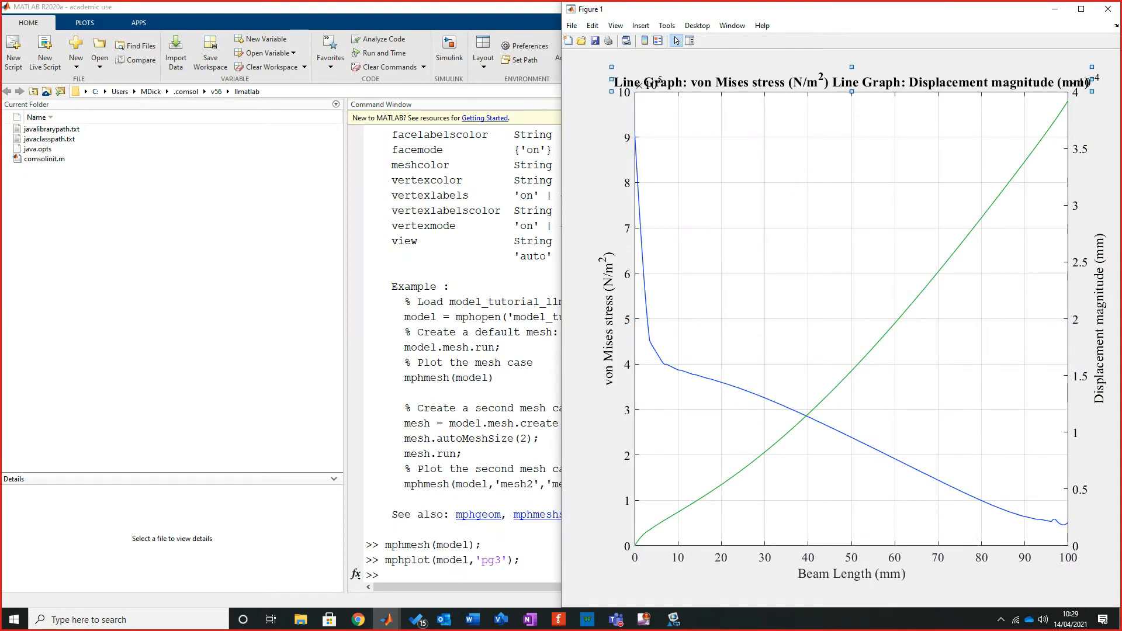
{"action": "right_click", "coordinate": [830, 78]}
{"action": "right_click", "coordinate": [863, 84]}
{"action": "left_click", "coordinate": [891, 119]}
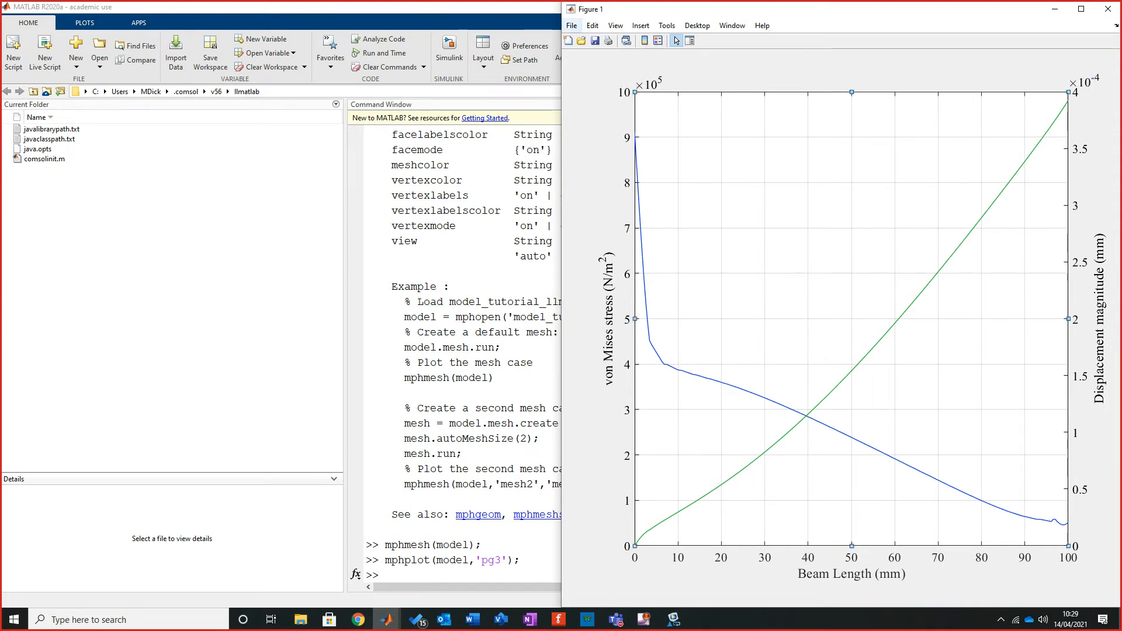
Save the figure to the Desktop as a JPEG image named untitled.
{"action": "left_click", "coordinate": [571, 25]}
{"action": "left_click", "coordinate": [595, 94]}
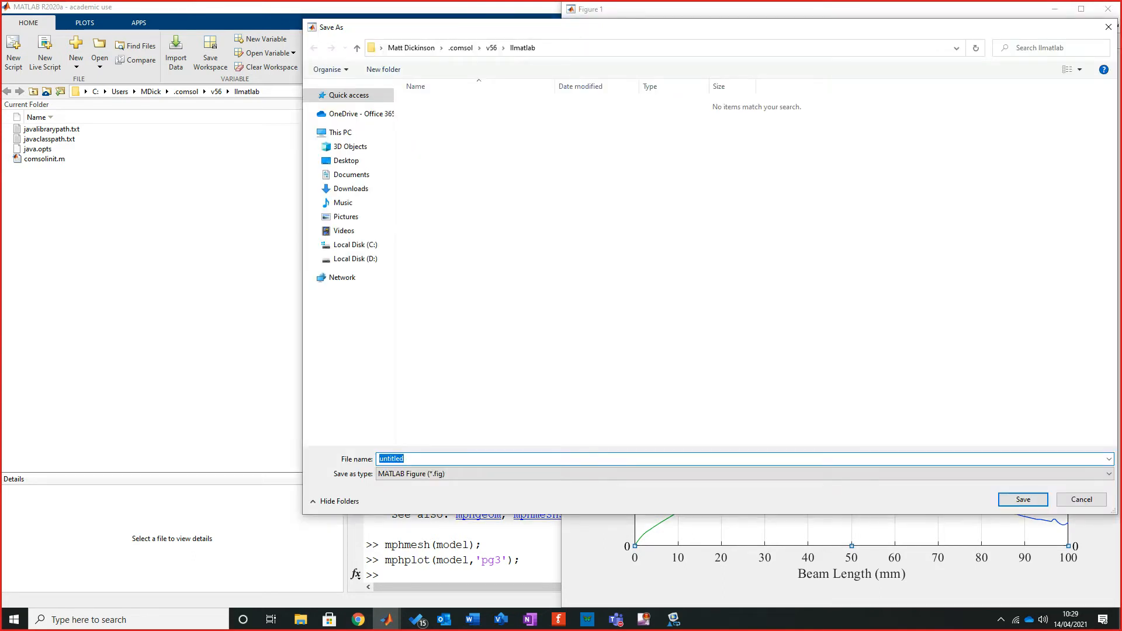
{"action": "left_click", "coordinate": [346, 160]}
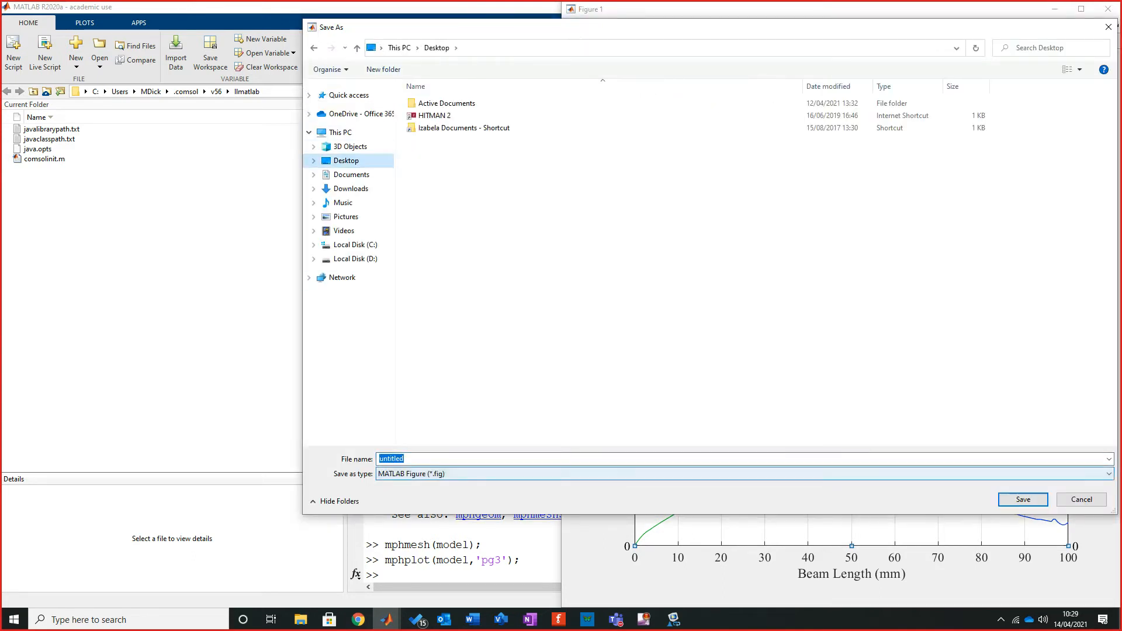
{"action": "left_click", "coordinate": [701, 473]}
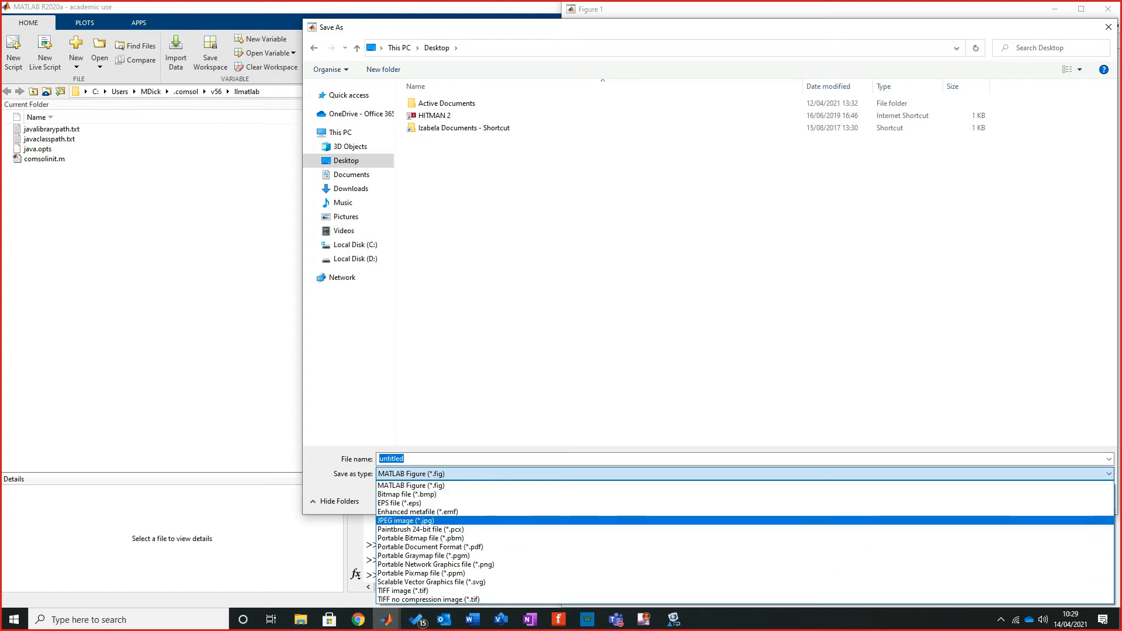
{"action": "left_click", "coordinate": [407, 520]}
{"action": "key", "text": "Return"}
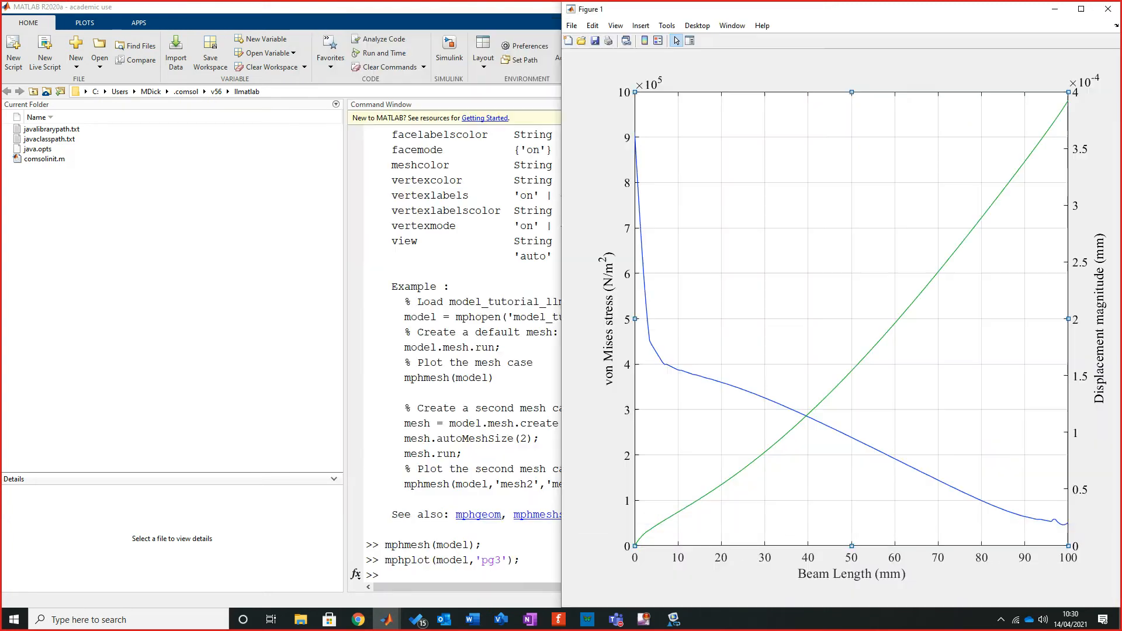
Minimise the open MATLAB windows and view the saved untitled image from the desktop in a resized Photos window.
{"action": "left_click", "coordinate": [1055, 8]}
{"action": "left_click", "coordinate": [1055, 9]}
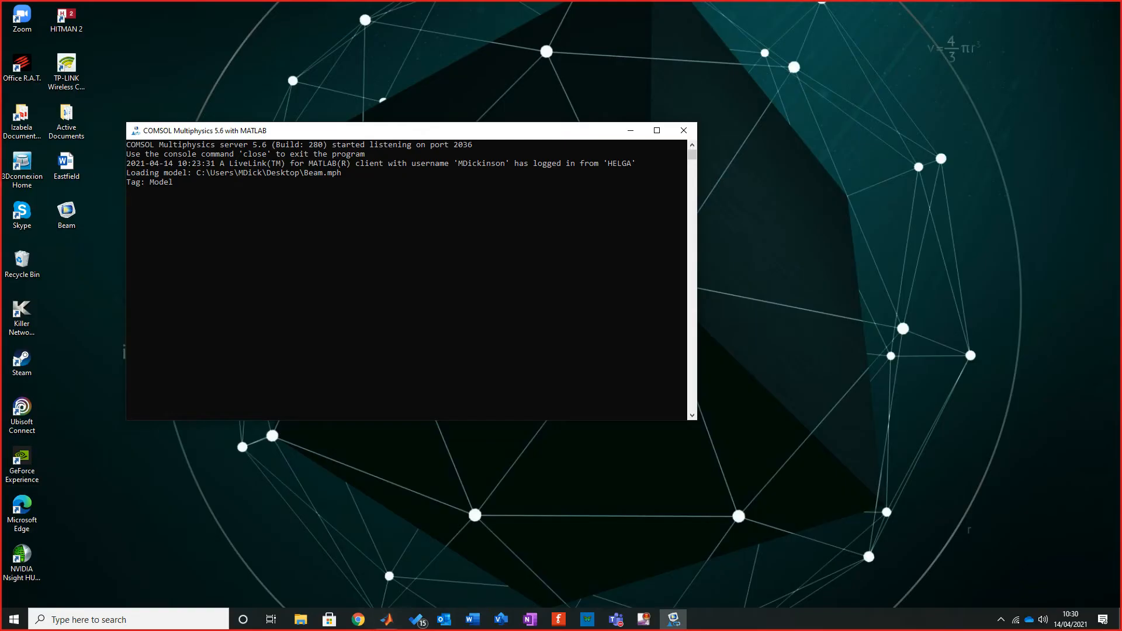
{"action": "double_click", "coordinate": [66, 260]}
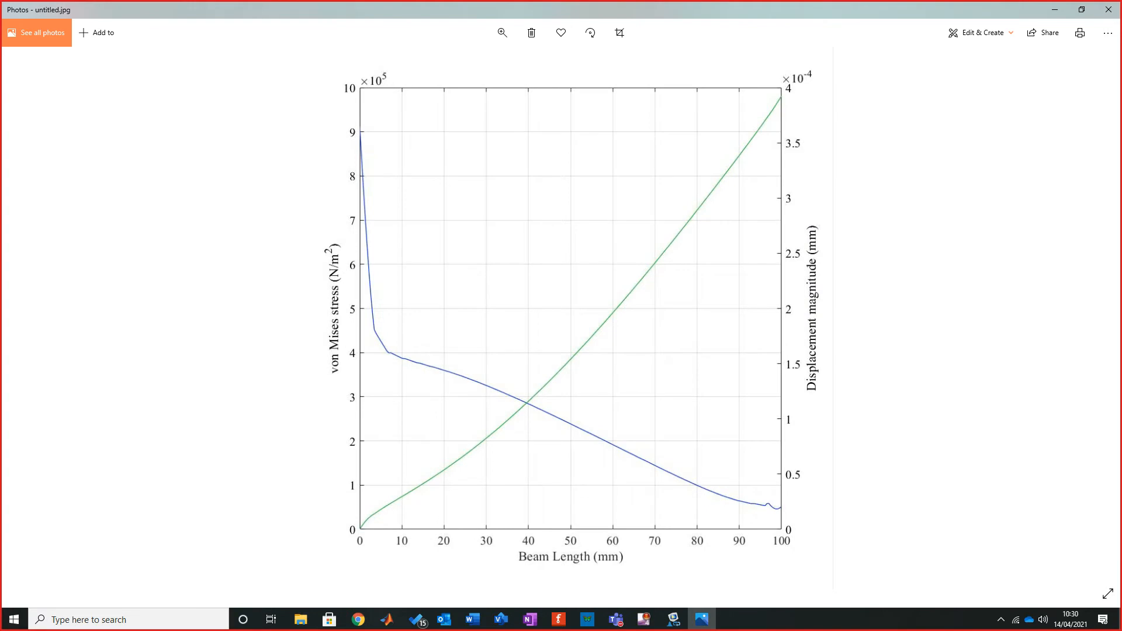
{"action": "left_click_drag", "start_coordinate": [841, 10], "coordinate": [465, 102]}
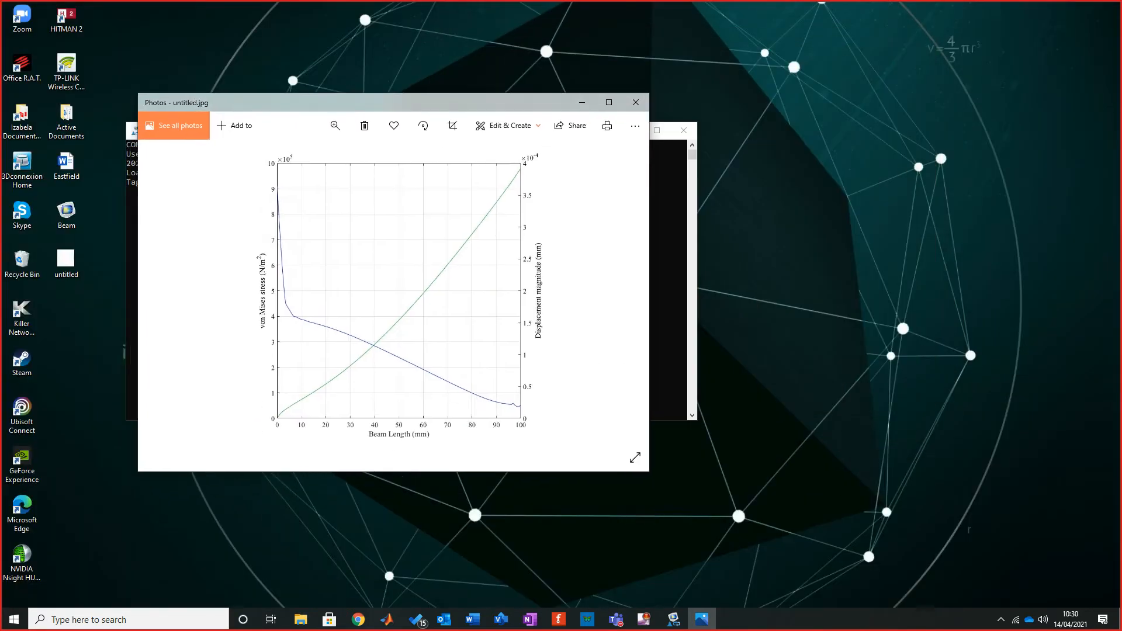
{"action": "left_click_drag", "start_coordinate": [649, 472], "coordinate": [933, 558]}
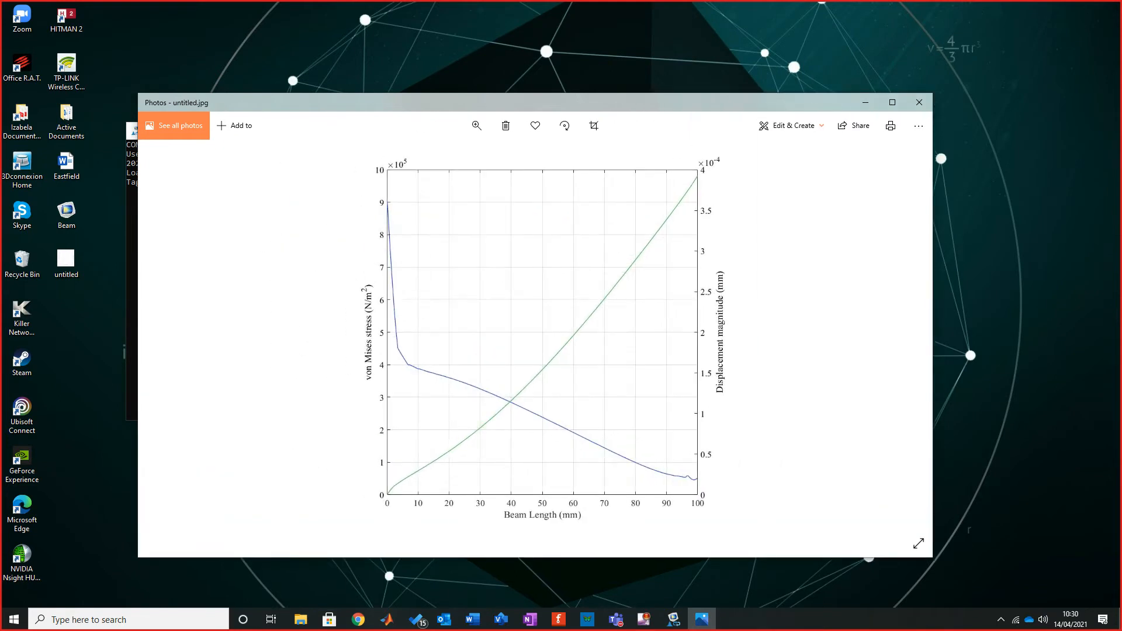
{"action": "left_click_drag", "start_coordinate": [466, 103], "coordinate": [544, 76]}
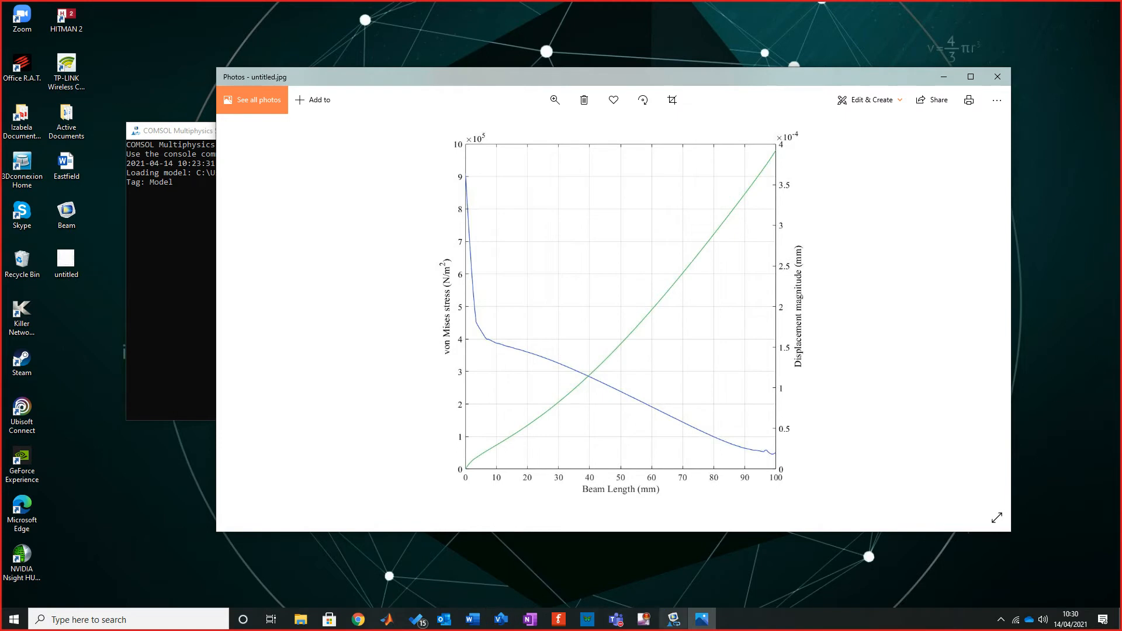
Bring back the MATLAB figure window with the line graph and close it.
{"action": "mouse_move", "coordinate": [386, 618]}
{"action": "left_click", "coordinate": [461, 564]}
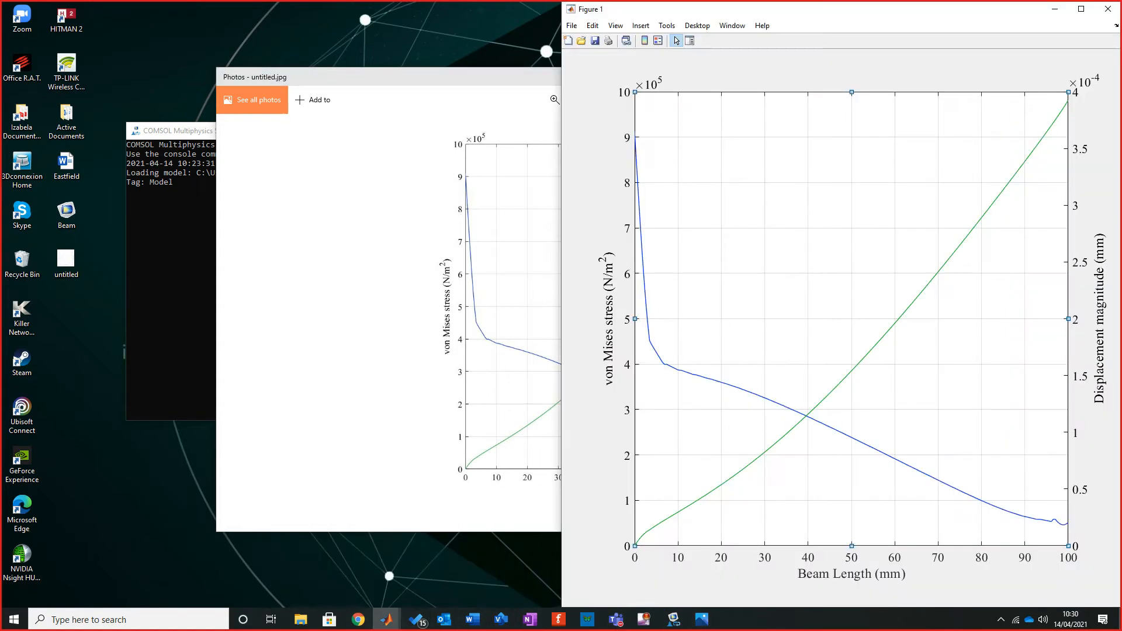
{"action": "left_click", "coordinate": [1107, 9]}
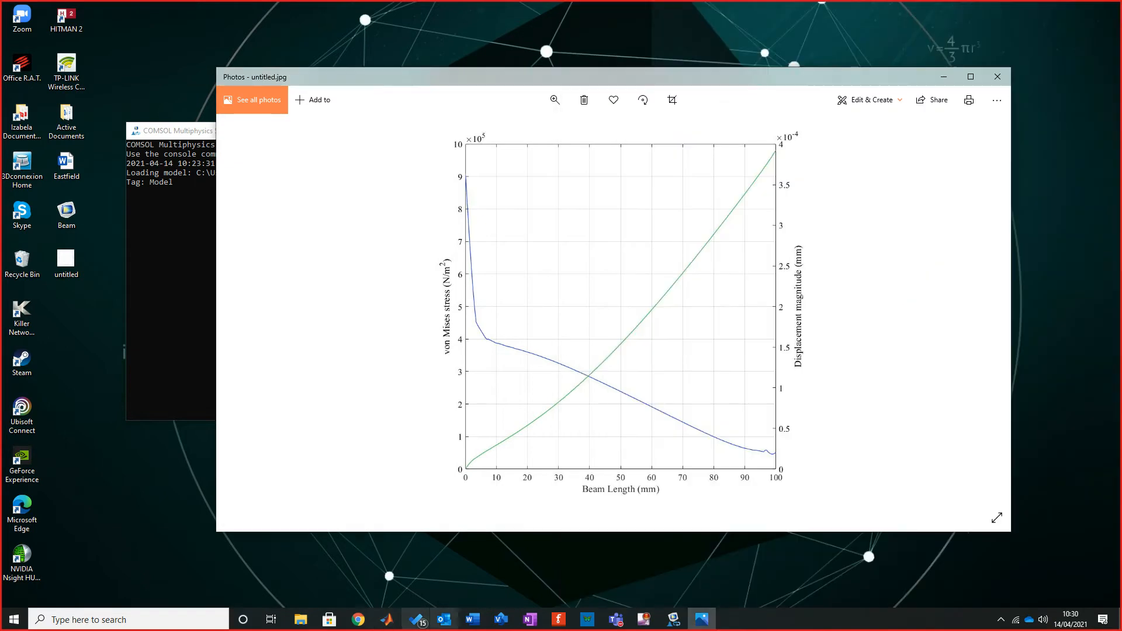
Switch to MATLAB and review the LiveLink function list from help mli, including the postprocessing, geometry and mesh functions, and return to the prompt.
{"action": "mouse_move", "coordinate": [358, 619]}
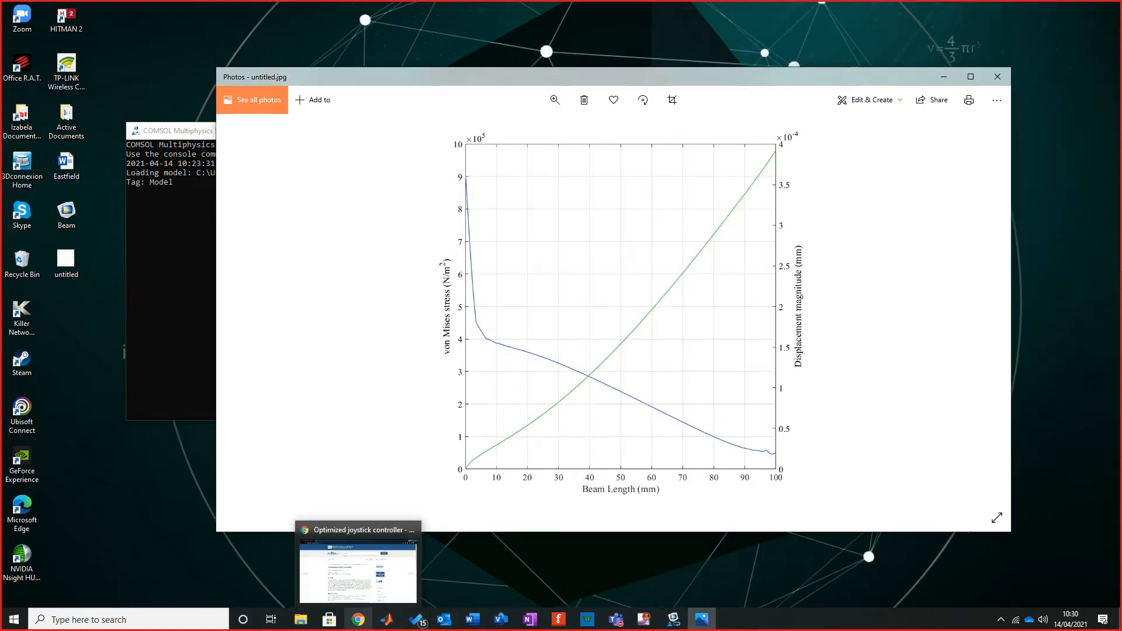
{"action": "left_click", "coordinate": [386, 568]}
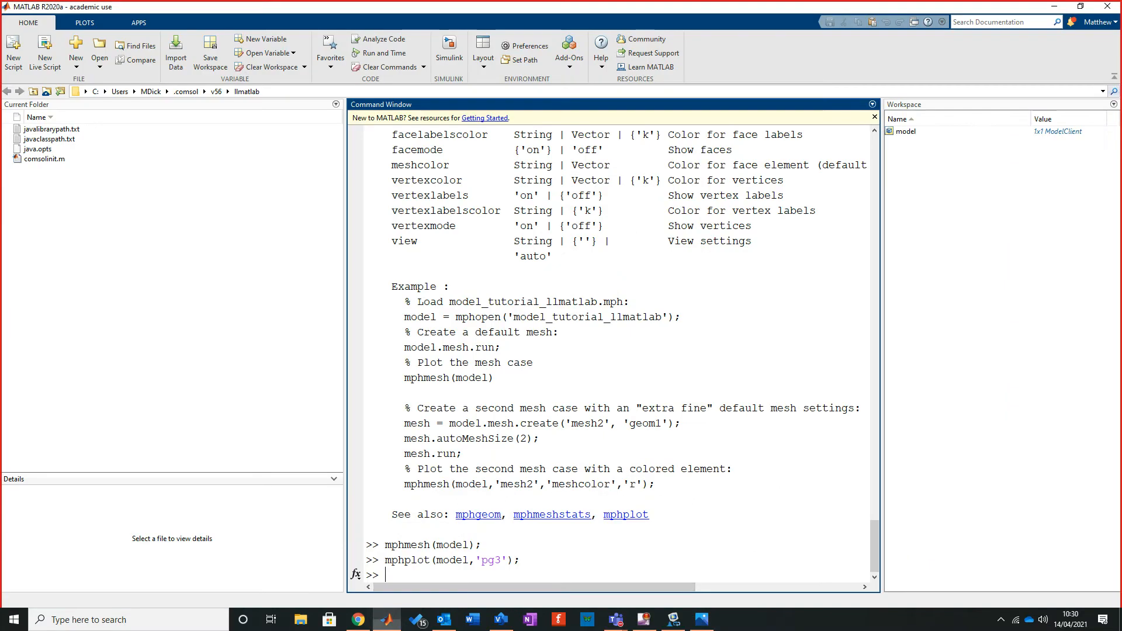
{"action": "scroll", "coordinate": [614, 350], "scroll_direction": "up", "scroll_amount": 15}
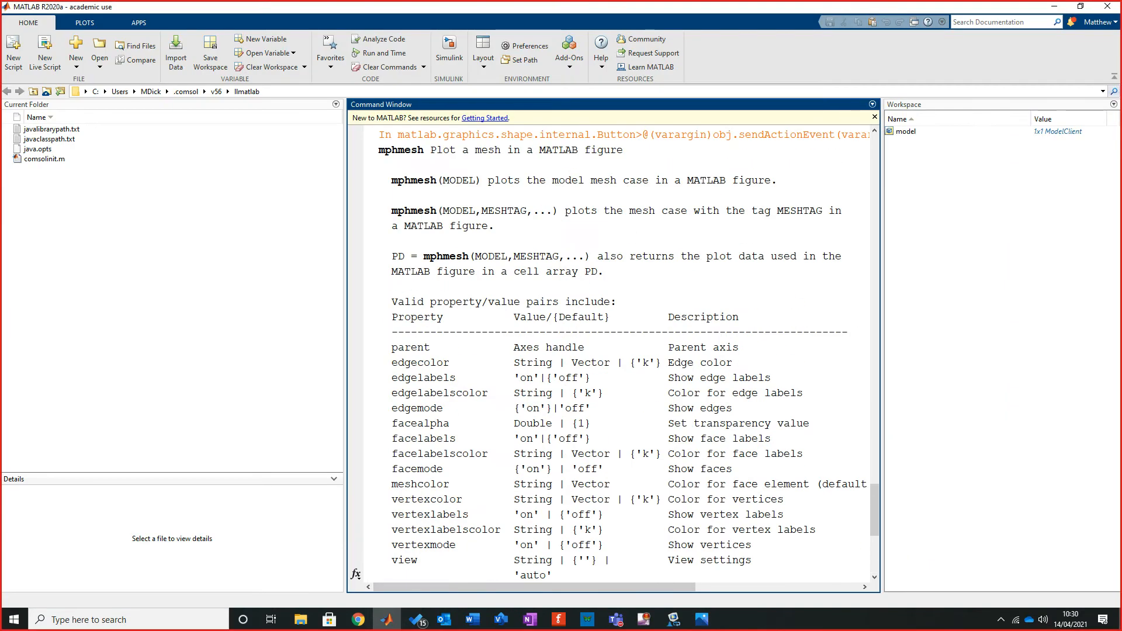
{"action": "scroll", "coordinate": [614, 350], "scroll_direction": "up", "scroll_amount": 10}
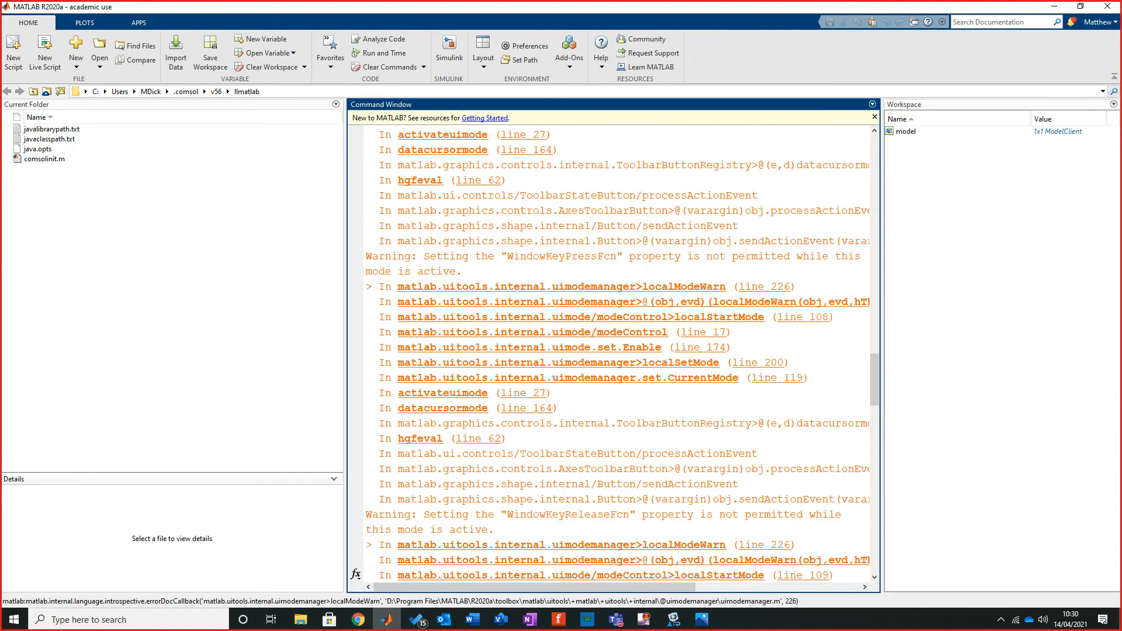
{"action": "scroll", "coordinate": [613, 351], "scroll_direction": "up", "scroll_amount": 7}
{"action": "scroll", "coordinate": [613, 350], "scroll_direction": "up", "scroll_amount": 3}
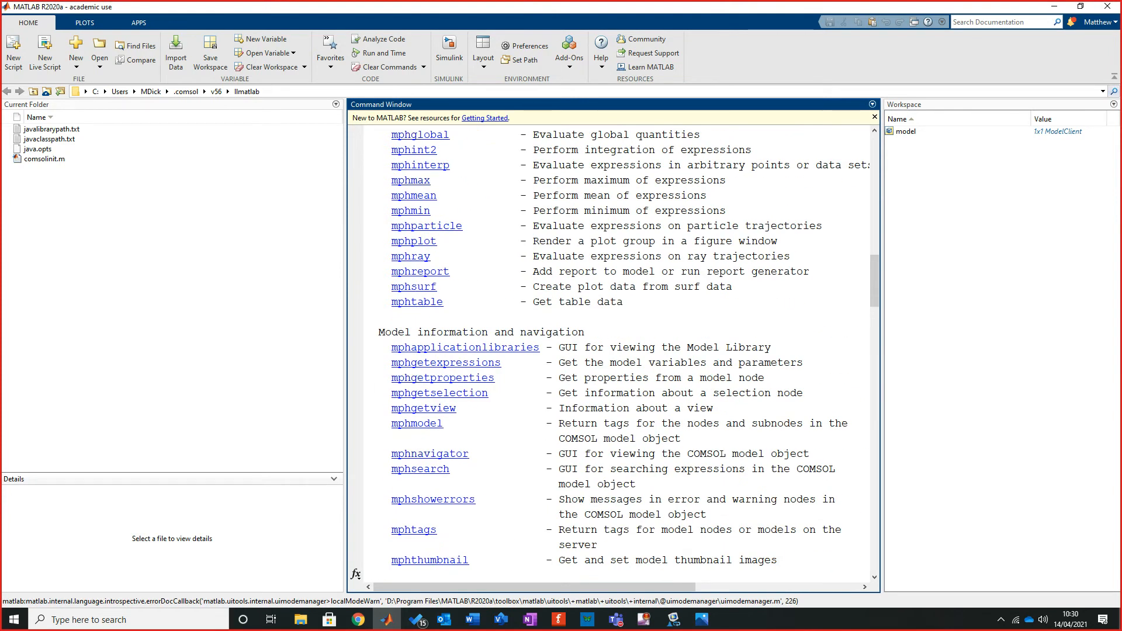
{"action": "scroll", "coordinate": [614, 350], "scroll_direction": "up", "scroll_amount": 4}
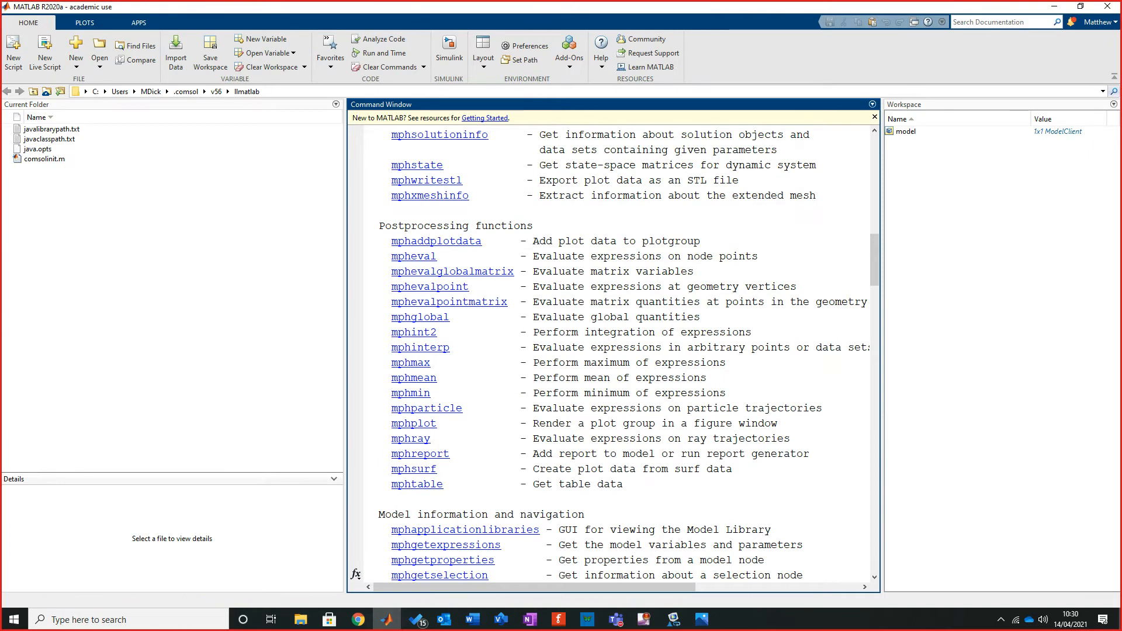
{"action": "scroll", "coordinate": [614, 351], "scroll_direction": "up", "scroll_amount": 8}
{"action": "scroll", "coordinate": [614, 351], "scroll_direction": "up", "scroll_amount": 4}
{"action": "scroll", "coordinate": [613, 351], "scroll_direction": "up", "scroll_amount": 2}
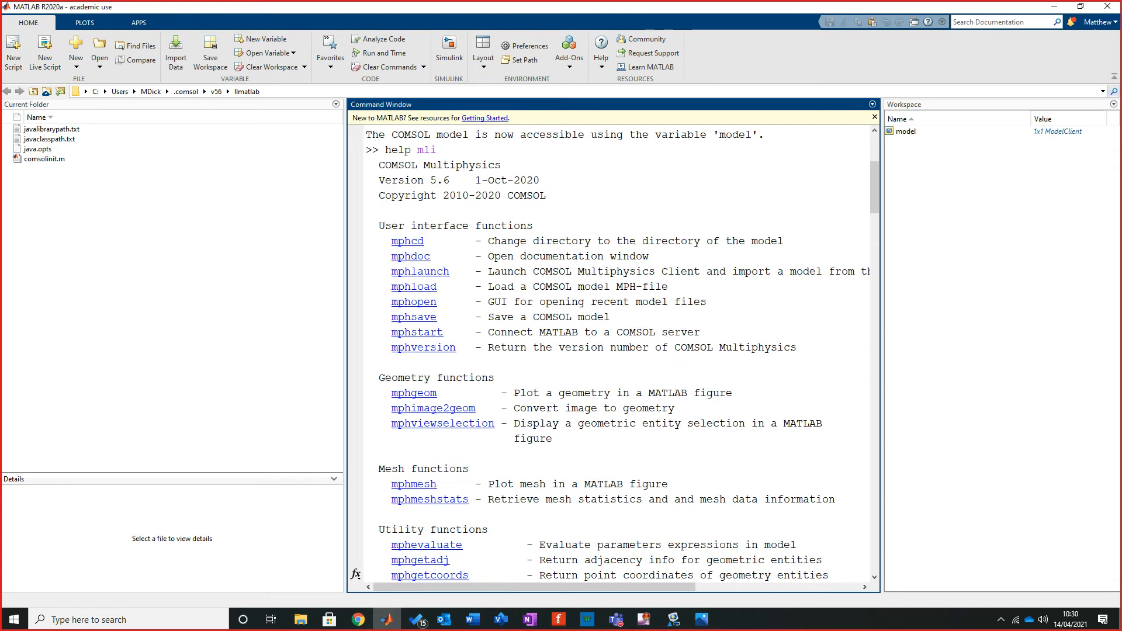
{"action": "scroll", "coordinate": [622, 356], "scroll_direction": "down", "scroll_amount": 20}
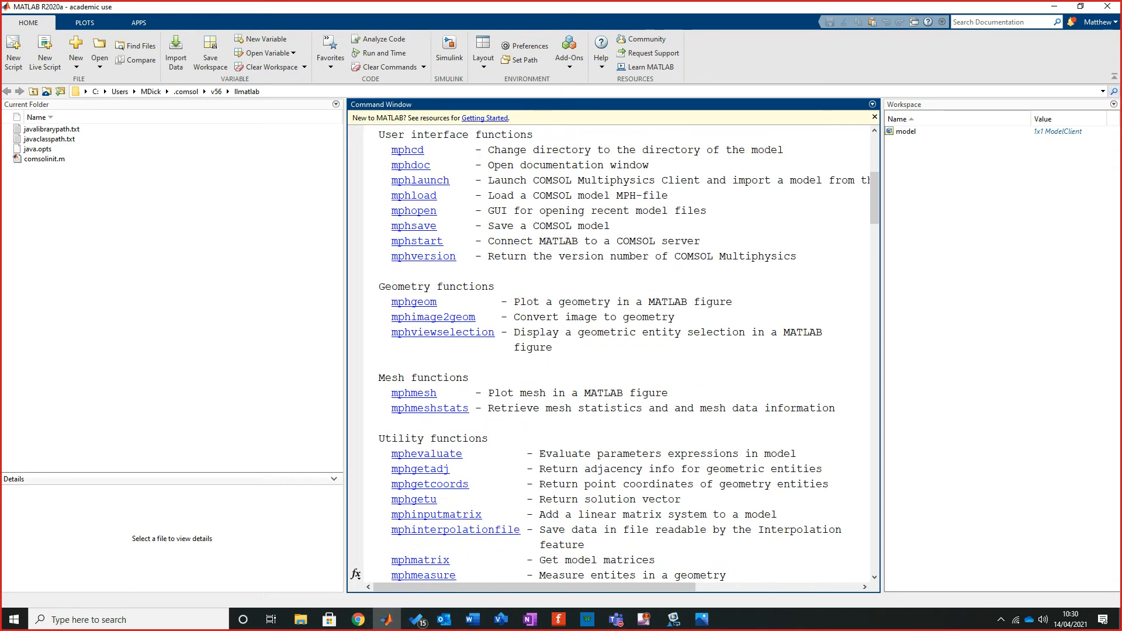
{"action": "scroll", "coordinate": [614, 350], "scroll_direction": "down", "scroll_amount": 20}
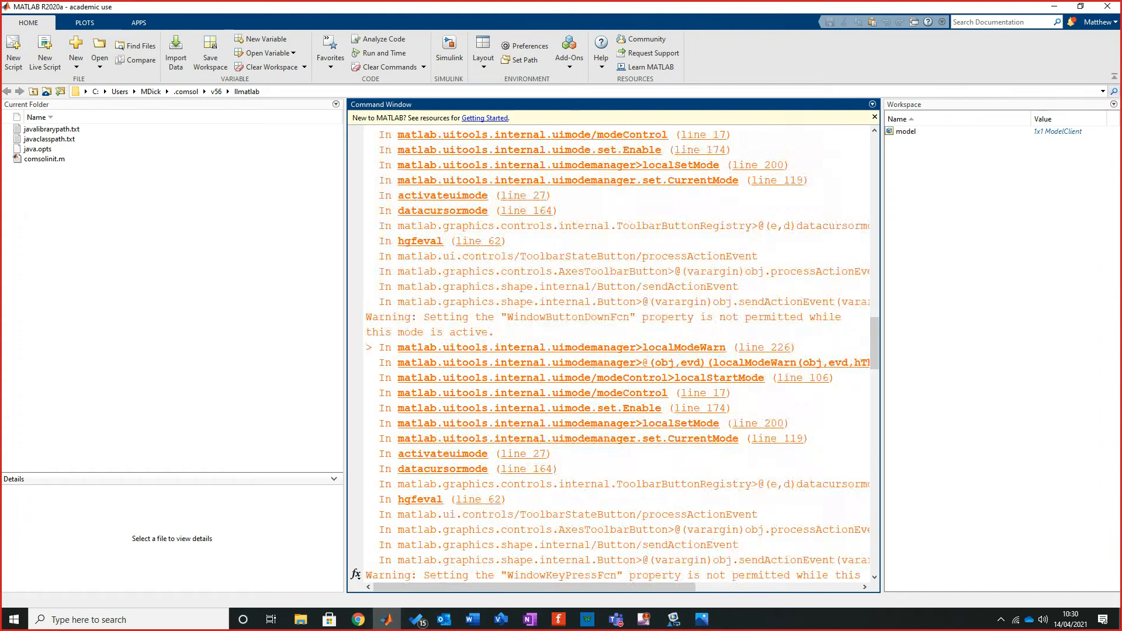
{"action": "scroll", "coordinate": [614, 351], "scroll_direction": "down", "scroll_amount": 10}
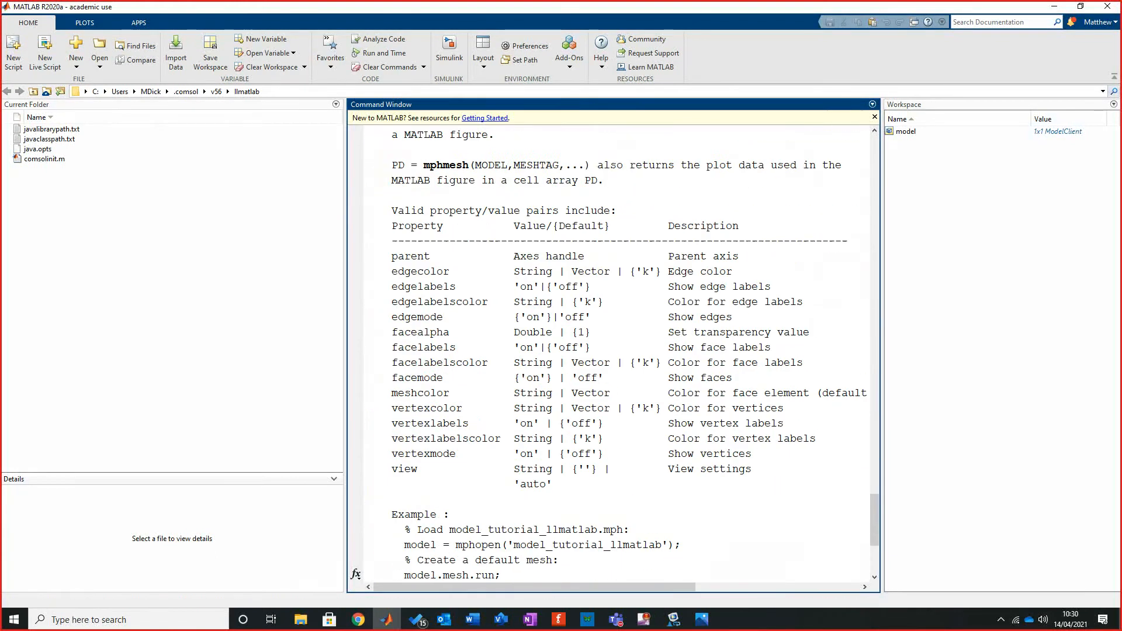
{"action": "scroll", "coordinate": [613, 351], "scroll_direction": "down", "scroll_amount": 4}
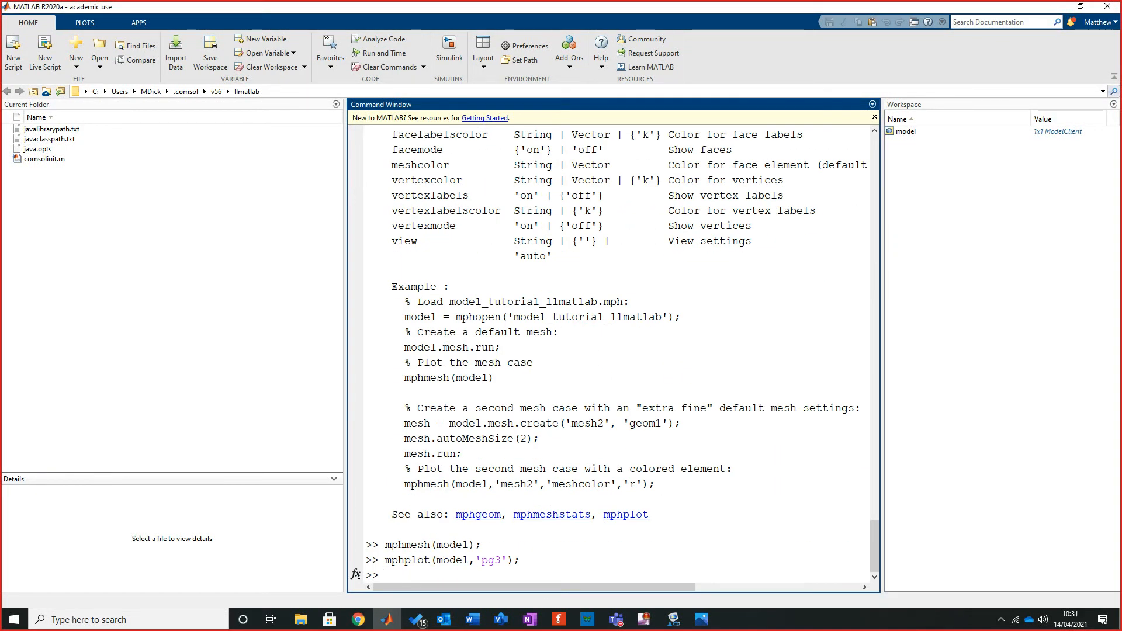
{"action": "left_click_drag", "start_coordinate": [760, 7], "coordinate": [981, 55]}
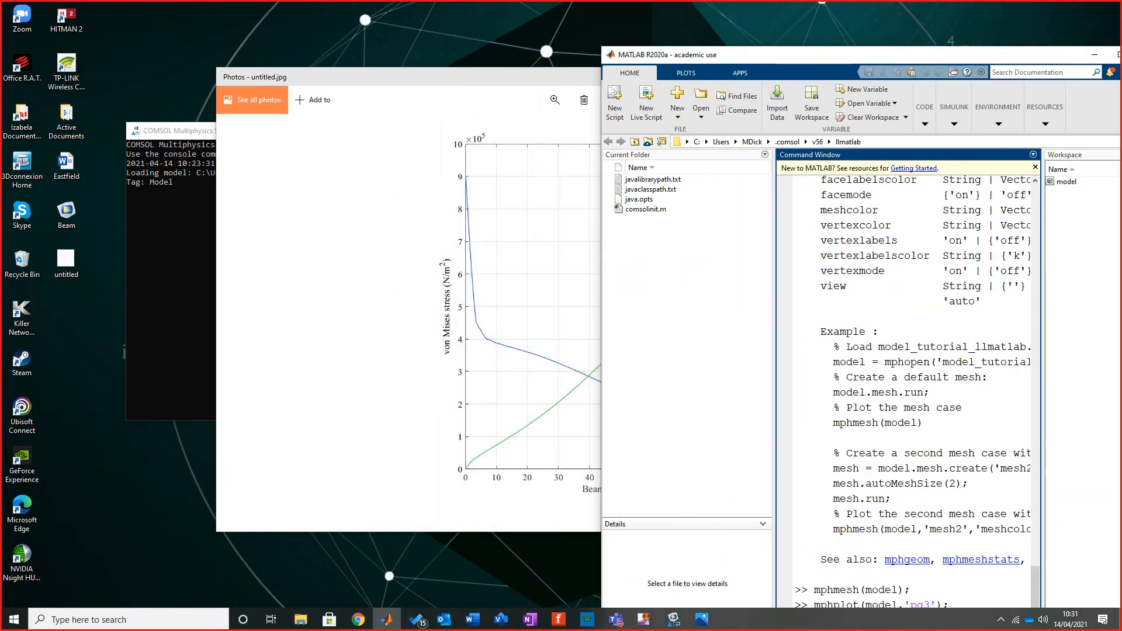
{"action": "double_click", "coordinate": [981, 55]}
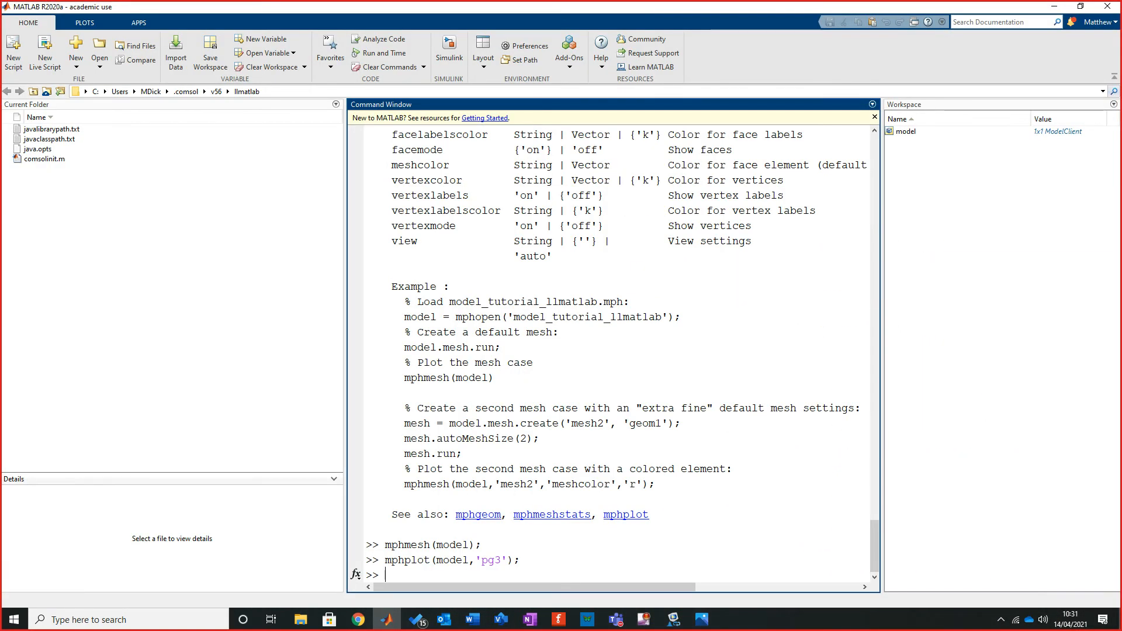
Recall the last mphplot command at the prompt and open the mphgeom help from the help mli function list.
{"action": "key", "text": "Up"}
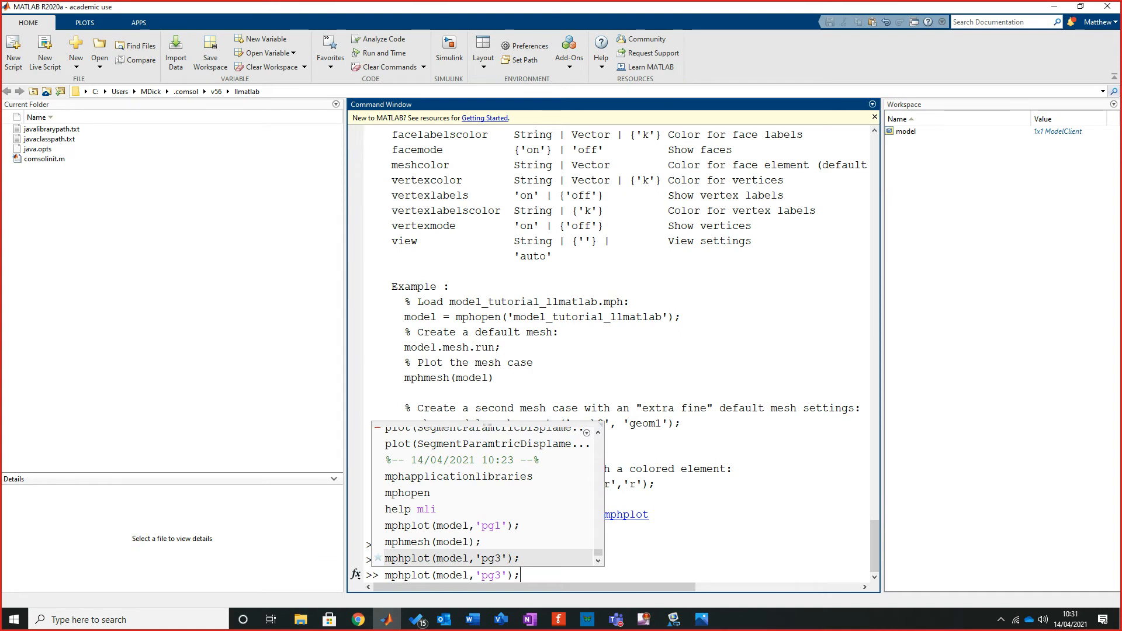
{"action": "key", "text": "Return"}
{"action": "scroll", "coordinate": [619, 351], "scroll_direction": "up", "scroll_amount": 15}
{"action": "scroll", "coordinate": [614, 350], "scroll_direction": "up", "scroll_amount": 15}
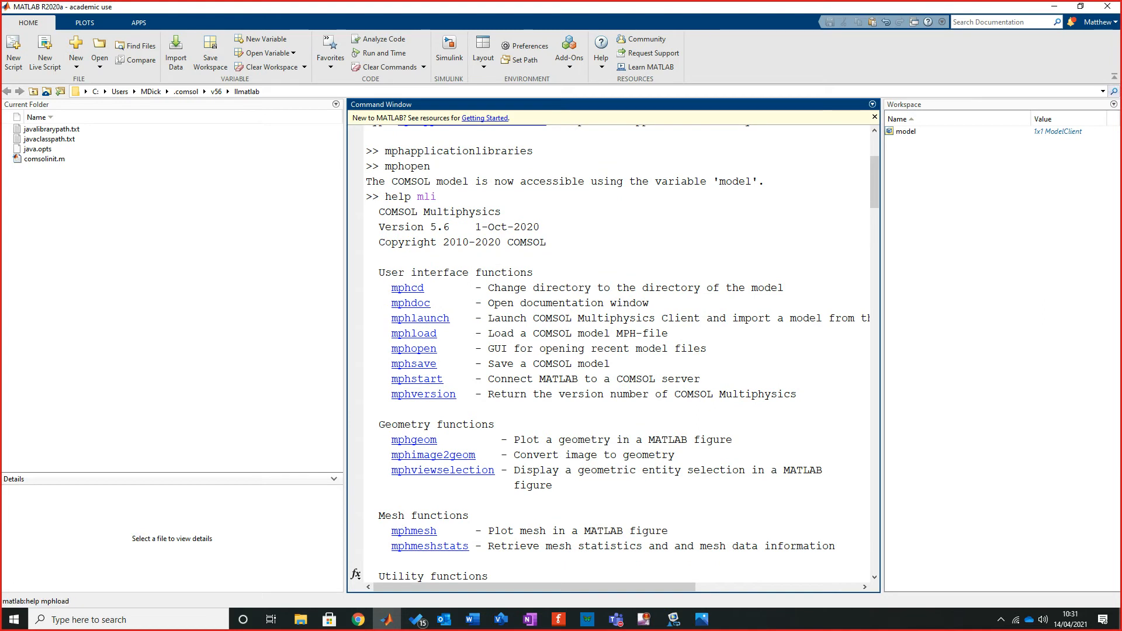
{"action": "scroll", "coordinate": [427, 333], "scroll_direction": "down", "scroll_amount": 3}
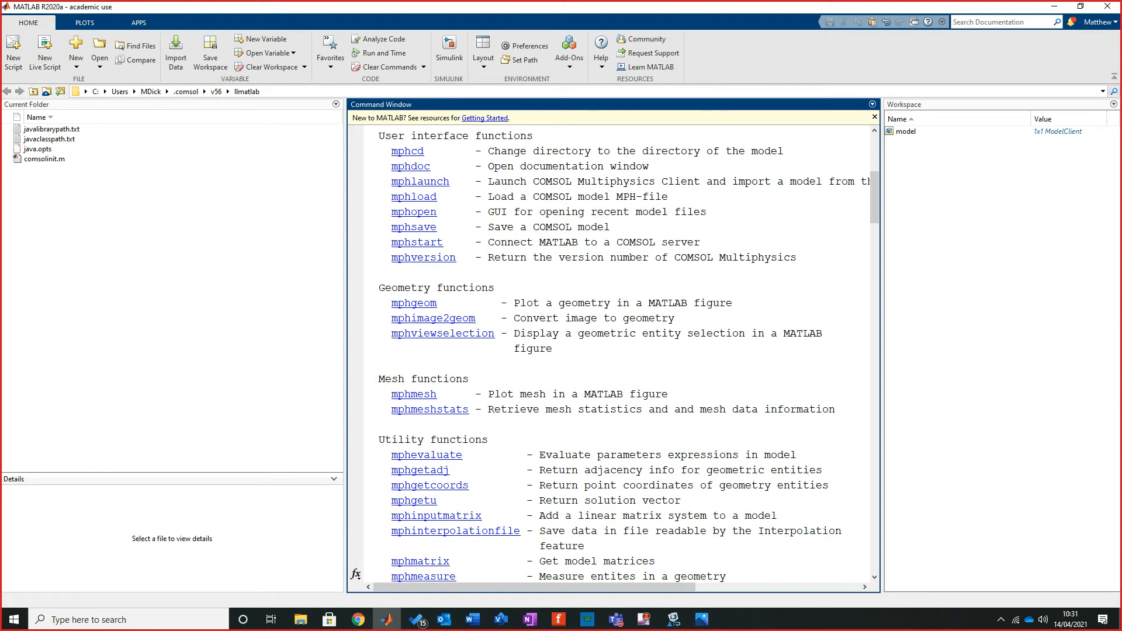
{"action": "left_click", "coordinate": [412, 303]}
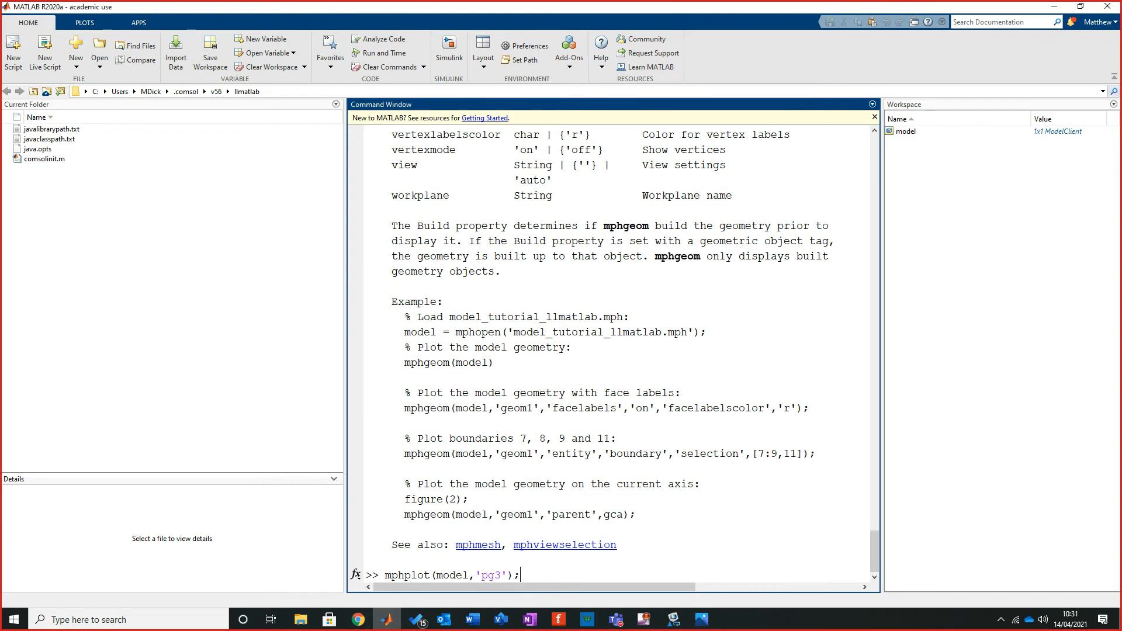
Edit the recalled command to mphgeom(model); and run it to plot the beam geometry, closing the figure after viewing it.
{"action": "key", "text": "Up"}
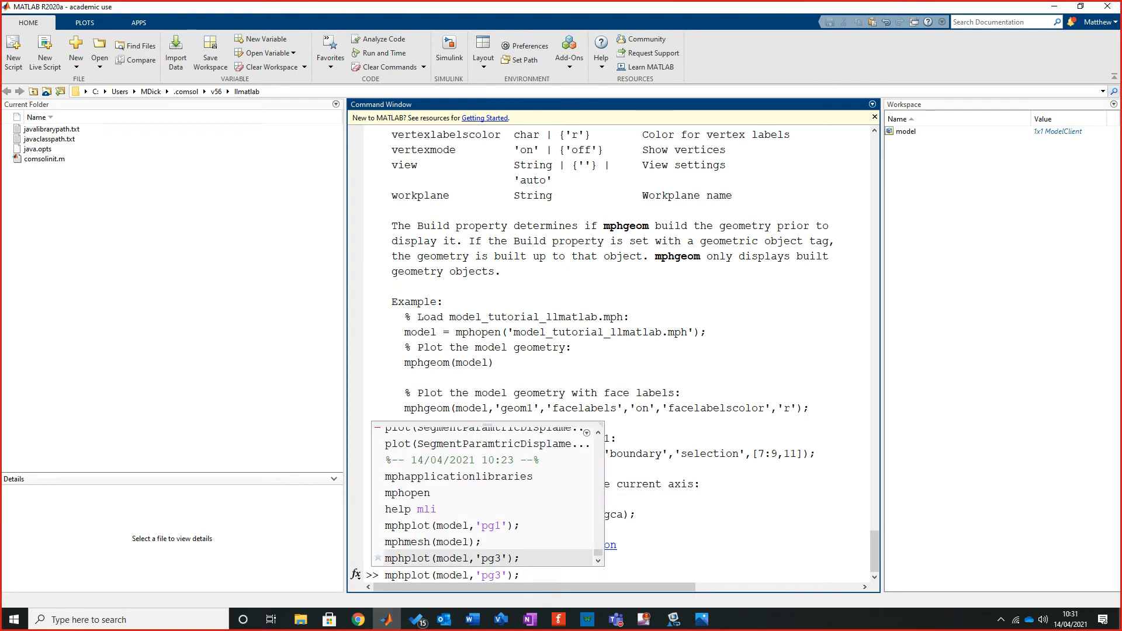
{"action": "key", "text": "Left"}
{"action": "key", "text": "Left"}
{"action": "key", "text": "Left"}
{"action": "key", "text": "Left"}
{"action": "key", "text": "Left"}
{"action": "key", "text": "Left"}
{"action": "key", "text": "Left"}
{"action": "key", "text": "Left"}
{"action": "key", "text": "Left"}
{"action": "key", "text": "Left"}
{"action": "key", "text": "Left"}
{"action": "key", "text": "Left"}
{"action": "key", "text": "Left"}
{"action": "key", "text": "Left"}
{"action": "key", "text": "Left"}
{"action": "key", "text": "Left"}
{"action": "key", "text": "Left"}
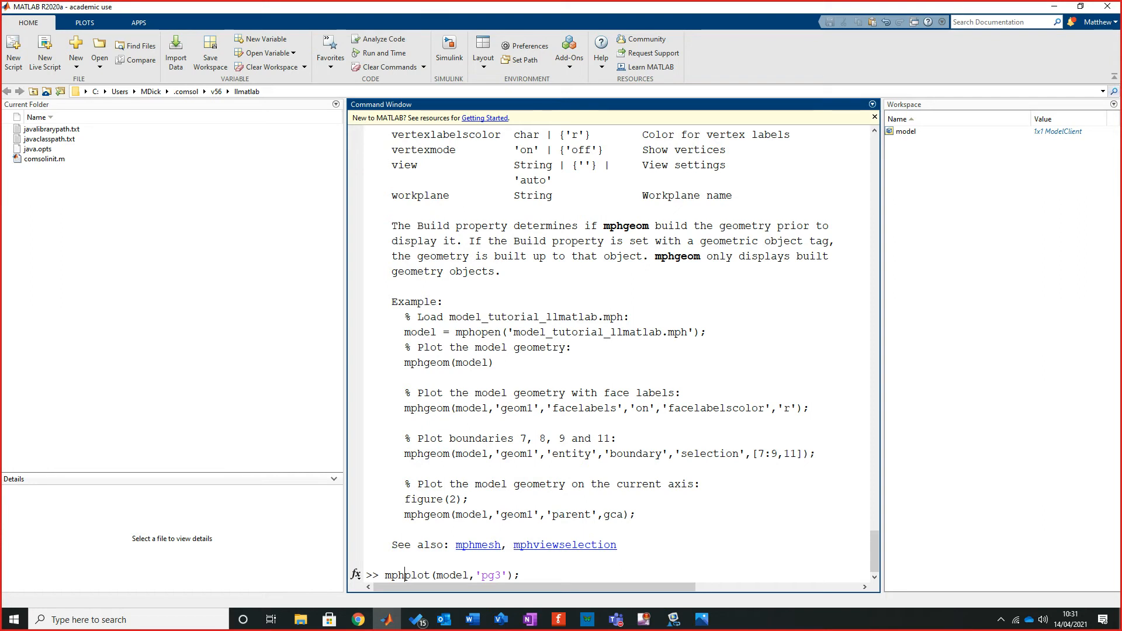
{"action": "type", "text": "geom"}
{"action": "key", "text": "Delete"}
{"action": "key", "text": "Delete"}
{"action": "key", "text": "Delete"}
{"action": "key", "text": "Delete"}
{"action": "key", "text": "Right"}
{"action": "key", "text": "Right"}
{"action": "key", "text": "Delete"}
{"action": "key", "text": "Delete"}
{"action": "key", "text": "Delete"}
{"action": "key", "text": "Delete"}
{"action": "key", "text": "Delete"}
{"action": "key", "text": "Delete"}
{"action": "key", "text": "Return"}
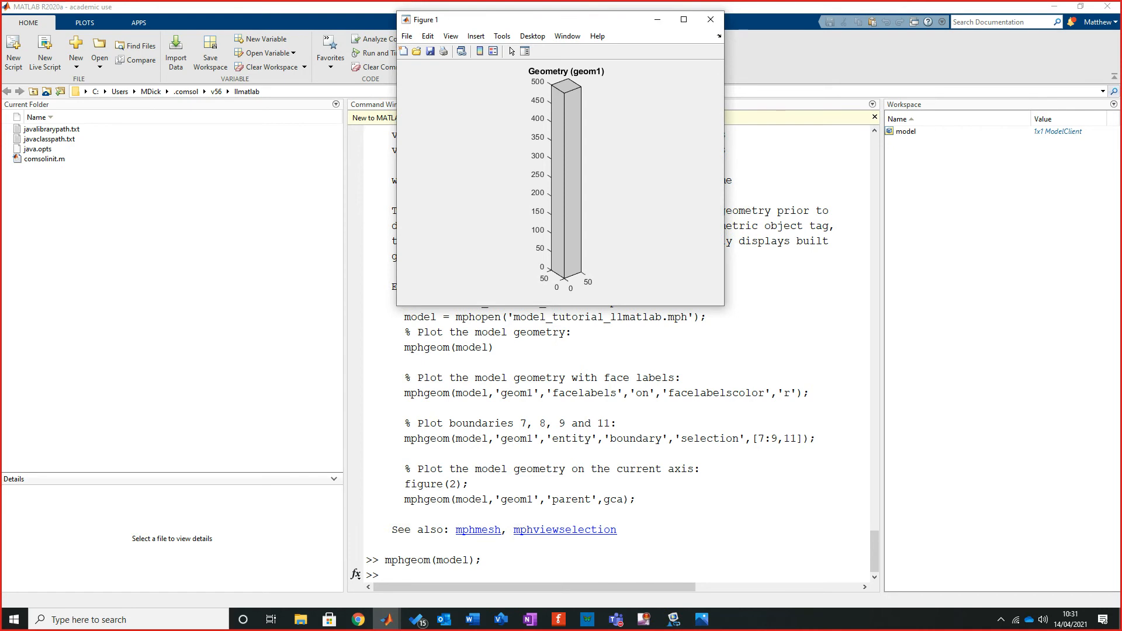
{"action": "left_click", "coordinate": [711, 19]}
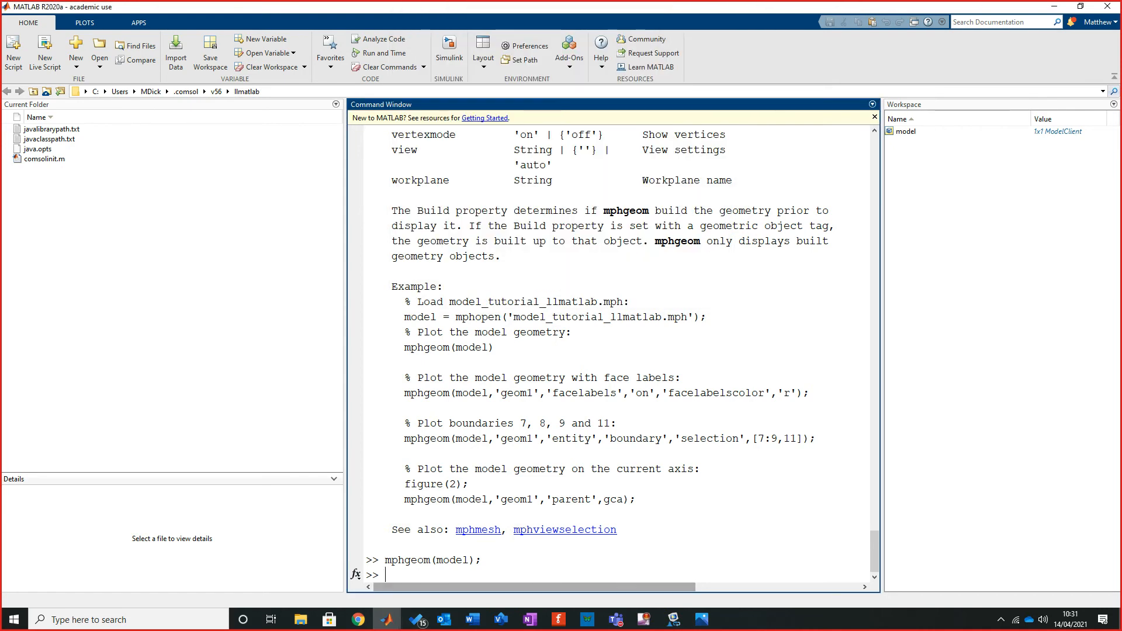
Review the mphgeom help's syntax and property options, and look back through the earlier mphmesh help and mphplot output.
{"action": "scroll", "coordinate": [613, 350], "scroll_direction": "up", "scroll_amount": 4}
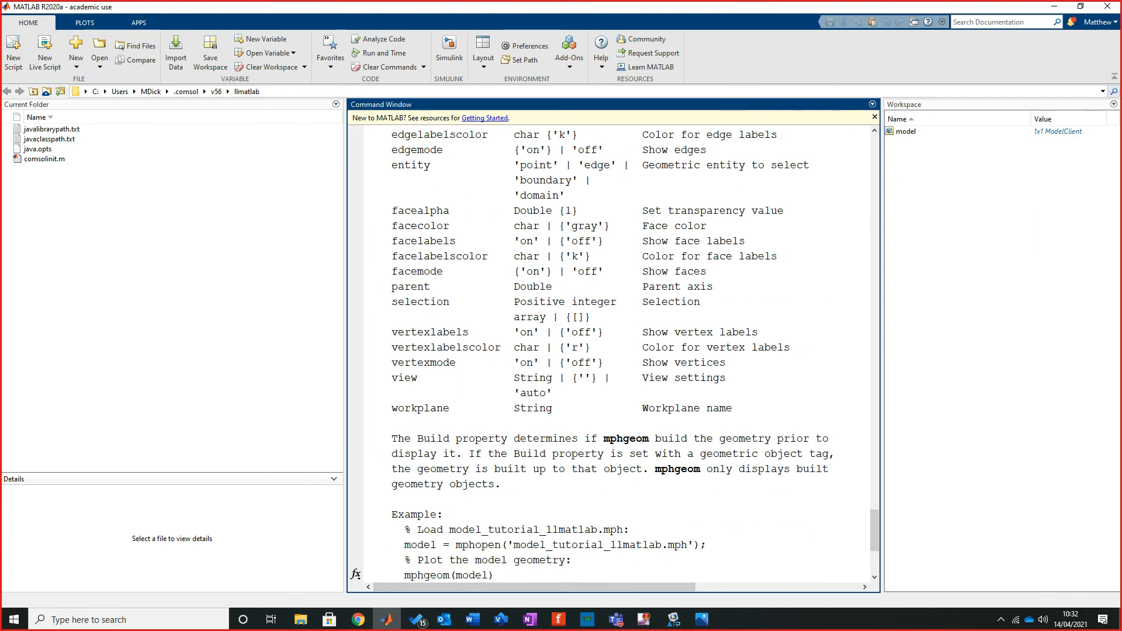
{"action": "scroll", "coordinate": [613, 350], "scroll_direction": "down", "scroll_amount": 3}
{"action": "key", "text": "Return"}
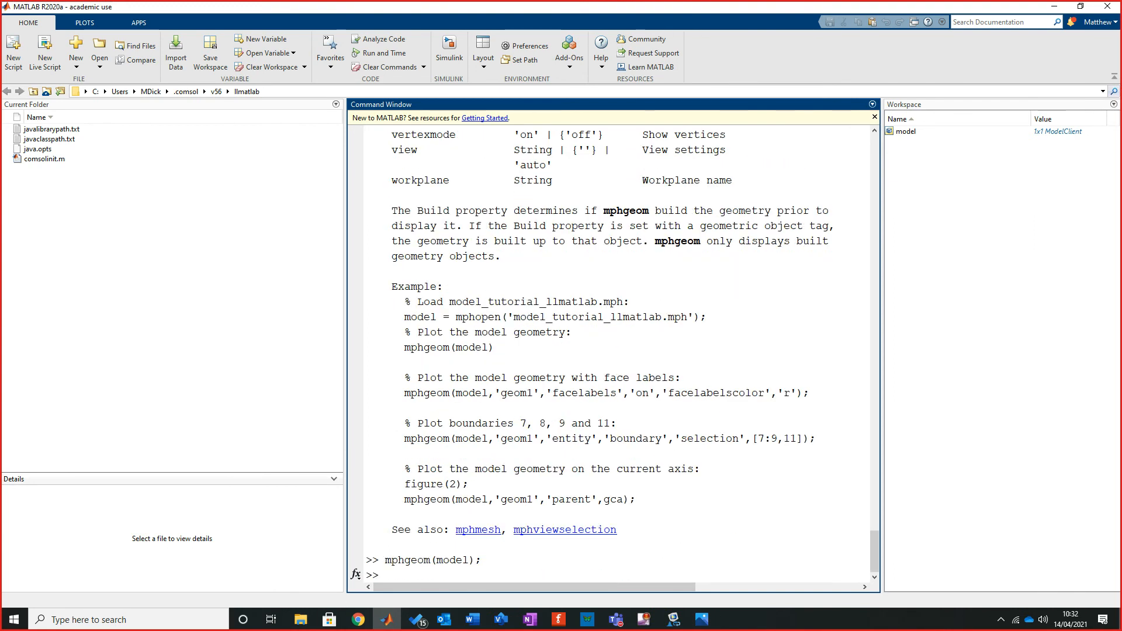
{"action": "scroll", "coordinate": [614, 350], "scroll_direction": "up", "scroll_amount": 9}
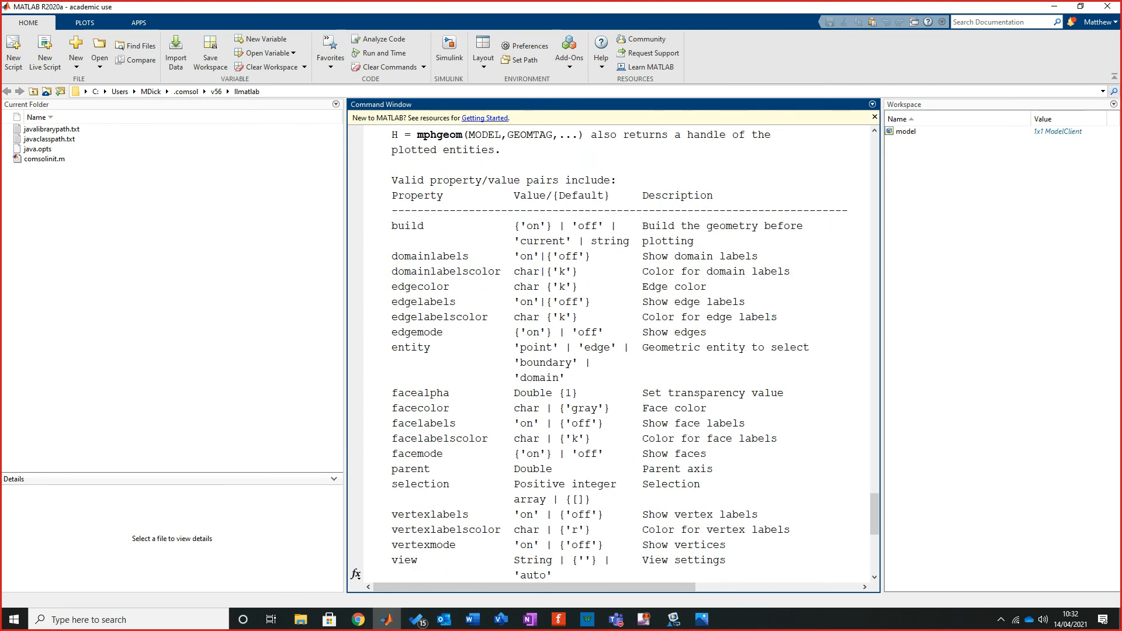
{"action": "scroll", "coordinate": [613, 350], "scroll_direction": "up", "scroll_amount": 5}
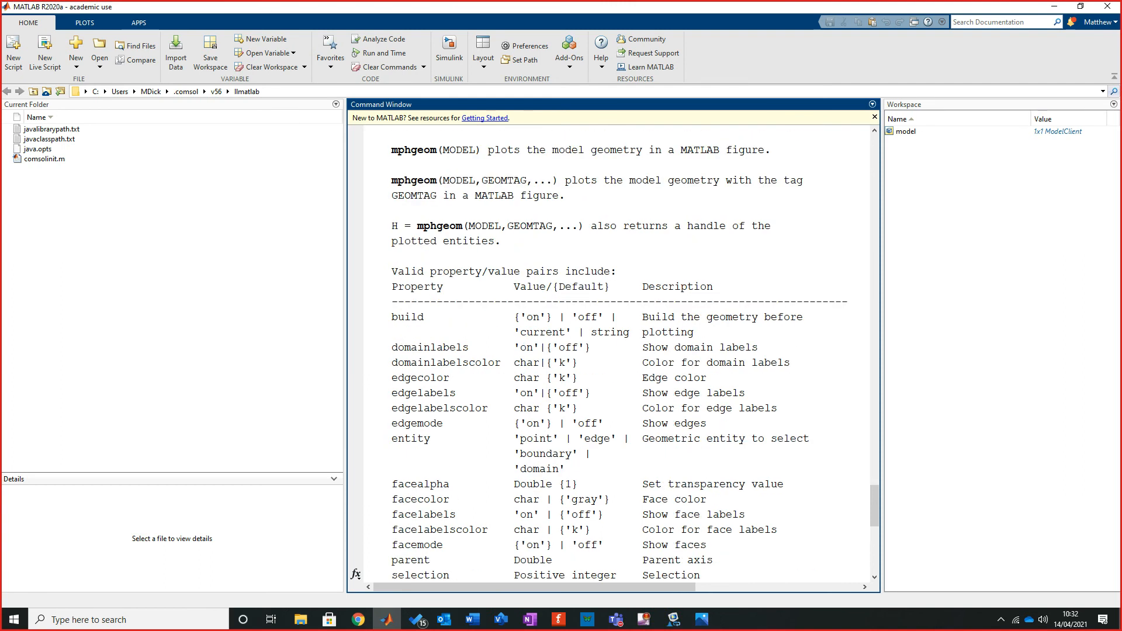
{"action": "scroll", "coordinate": [613, 351], "scroll_direction": "up", "scroll_amount": 2}
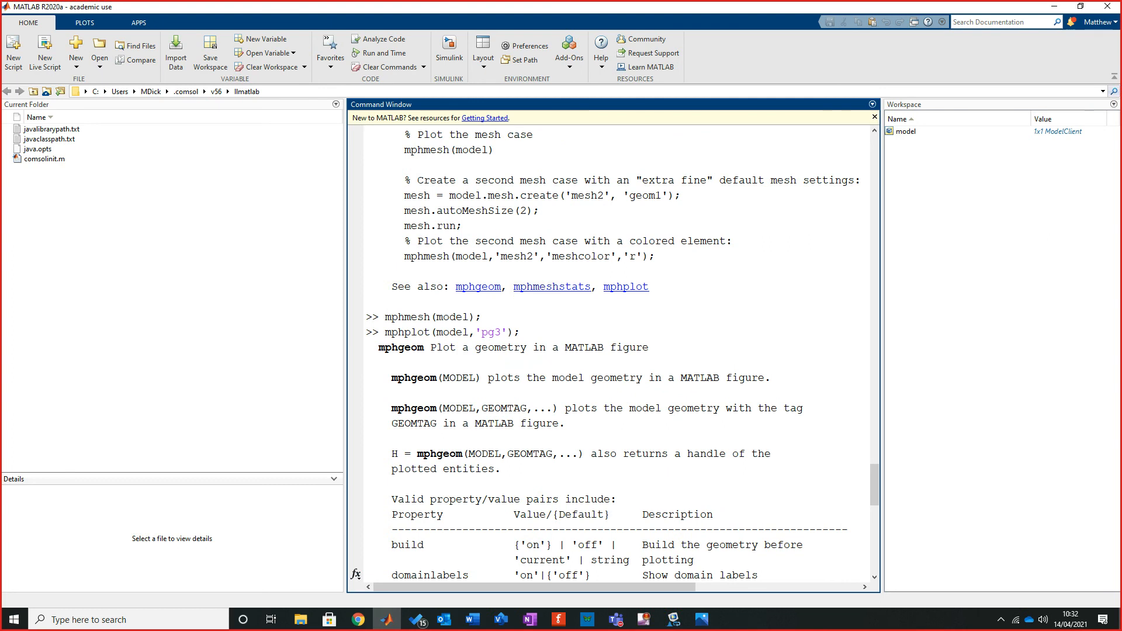
{"action": "scroll", "coordinate": [614, 351], "scroll_direction": "down", "scroll_amount": 4}
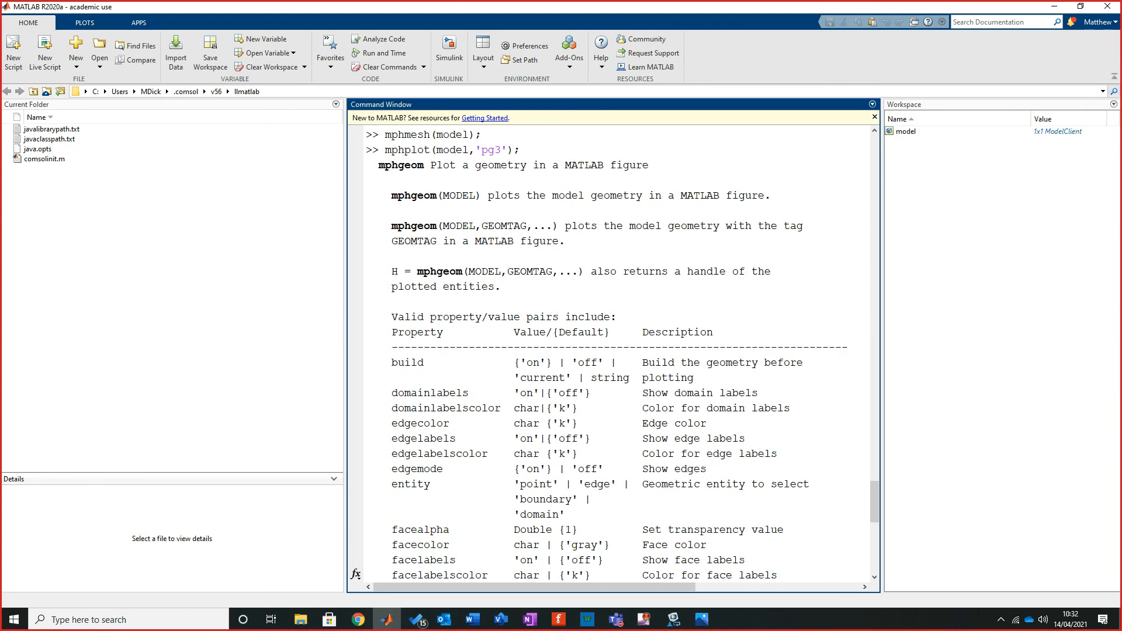
{"action": "scroll", "coordinate": [613, 350], "scroll_direction": "up", "scroll_amount": 15}
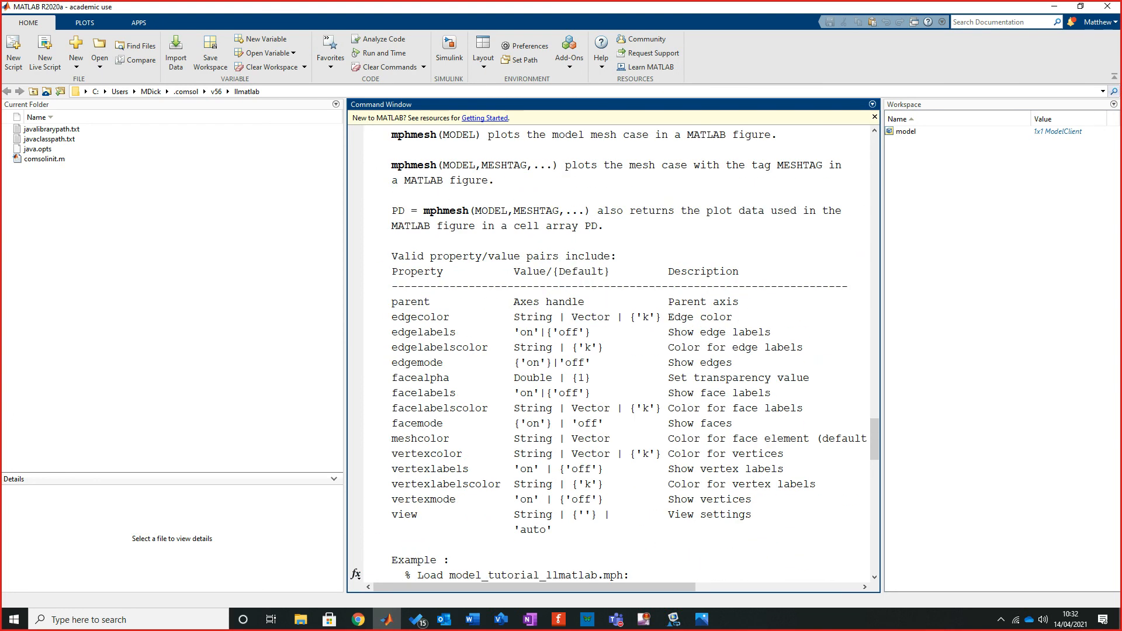
{"action": "scroll", "coordinate": [614, 351], "scroll_direction": "up", "scroll_amount": 3}
{"action": "scroll", "coordinate": [614, 350], "scroll_direction": "up", "scroll_amount": 6}
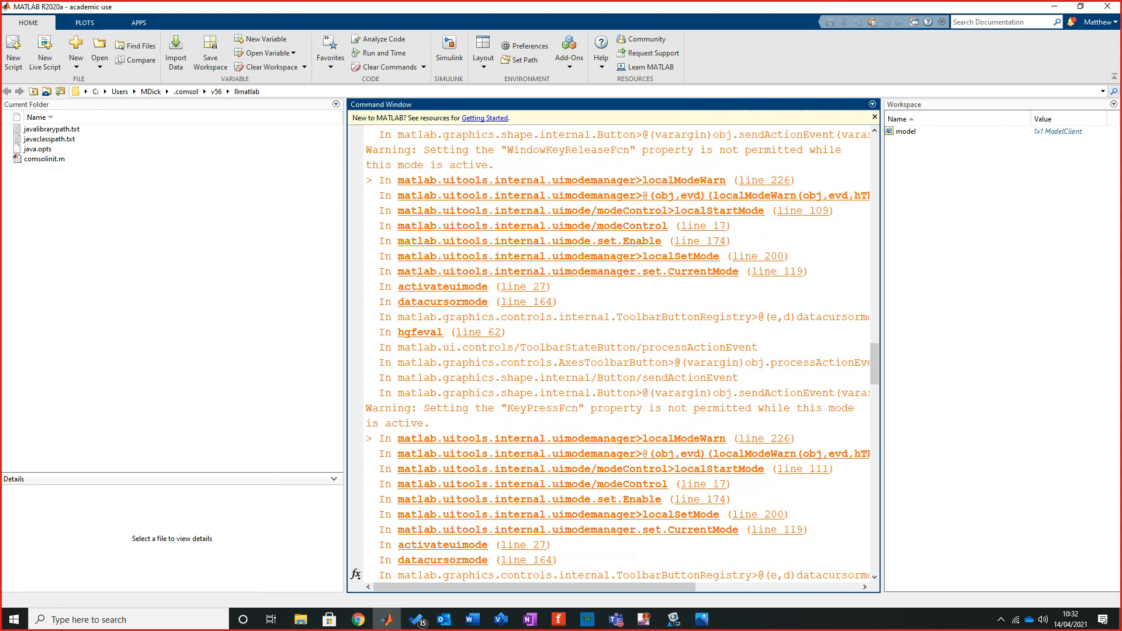
Take the MATLAB window out of full screen and move it over the desktop in front of the Photos window.
{"action": "left_click", "coordinate": [199, 246]}
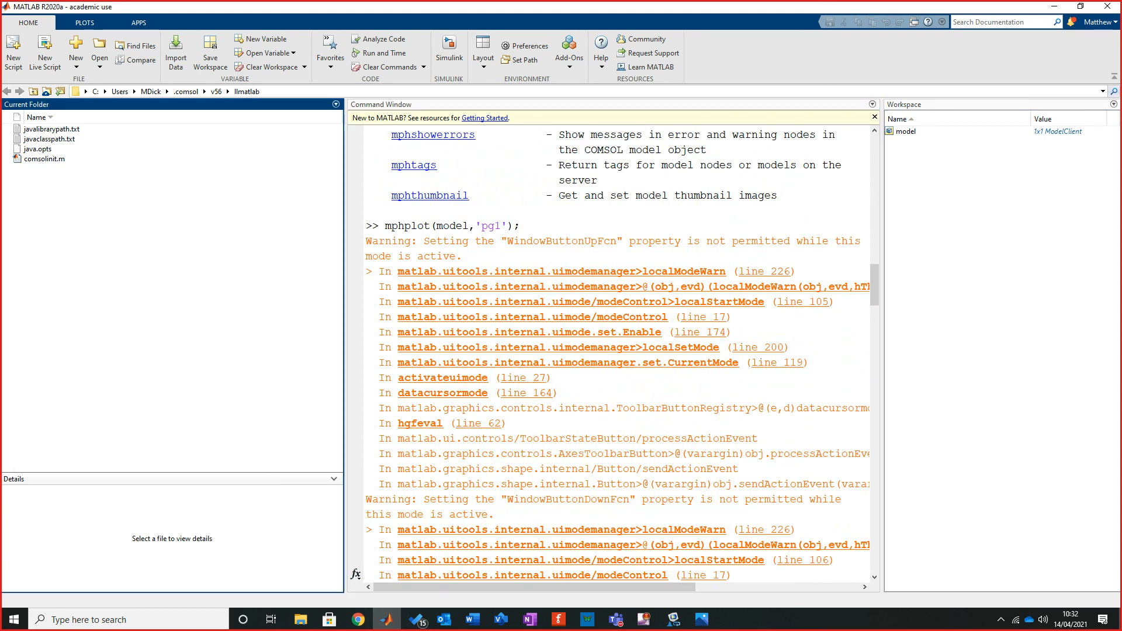
{"action": "left_click_drag", "start_coordinate": [760, 6], "coordinate": [860, 110]}
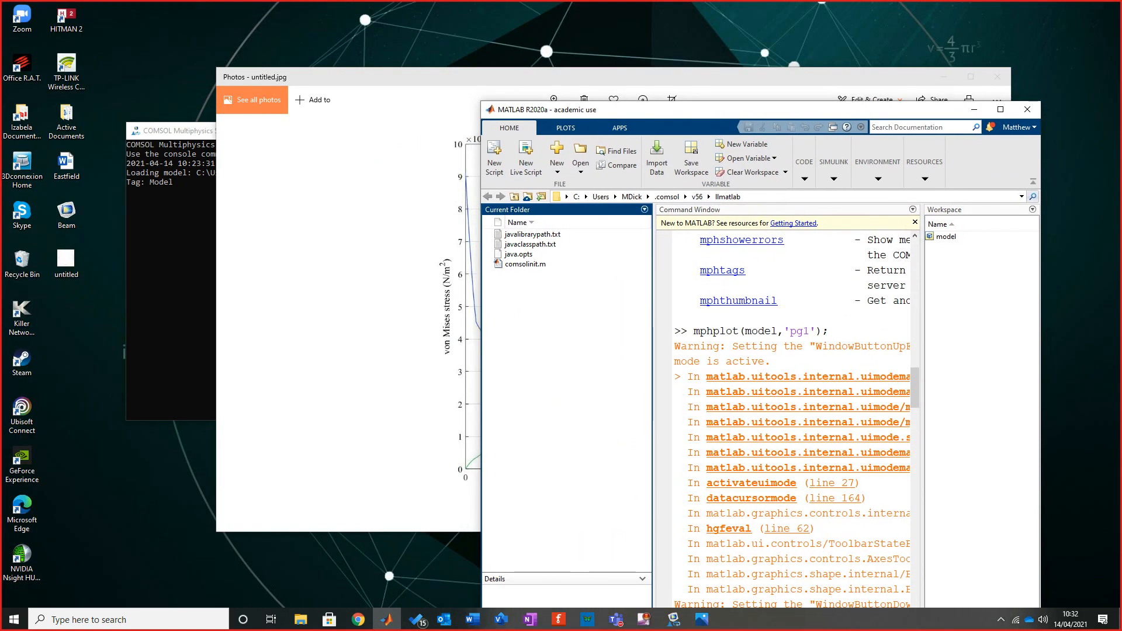